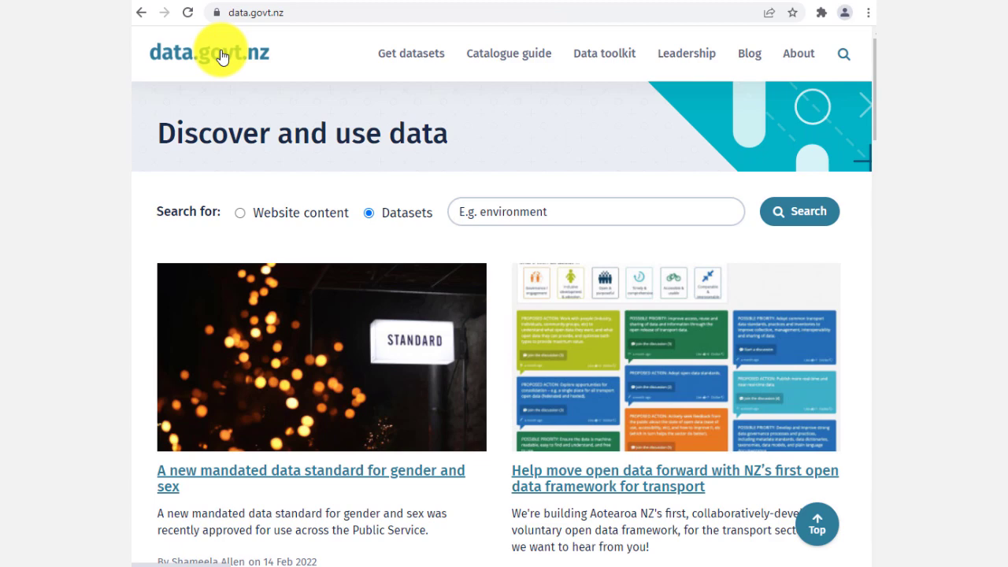
Step: Open the dataset catalogue and search it for "land cover"
{"action": "left_click", "coordinate": [439, 63]}
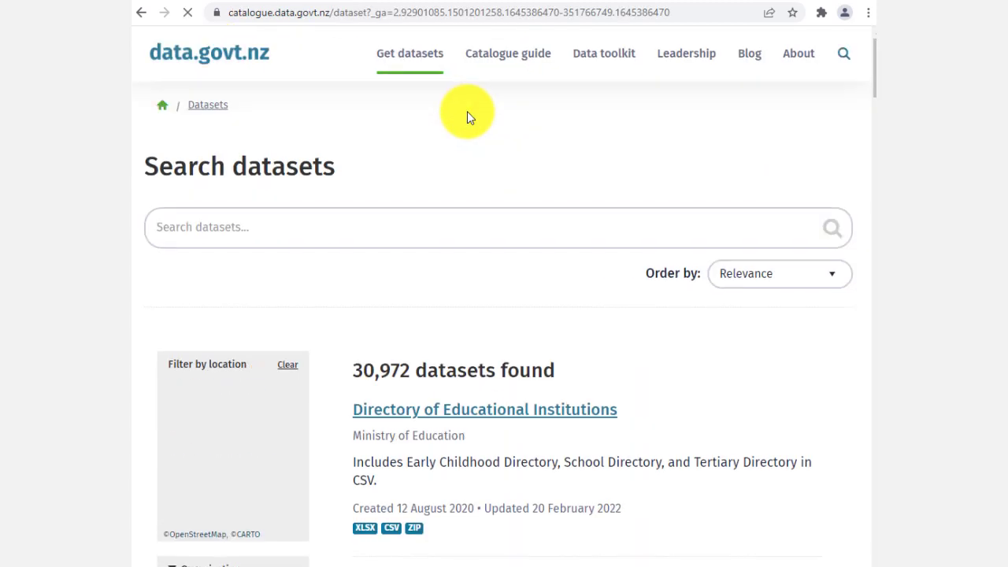
{"action": "left_click", "coordinate": [318, 236]}
{"action": "type", "text": "land cover"}
{"action": "key", "text": "Return"}
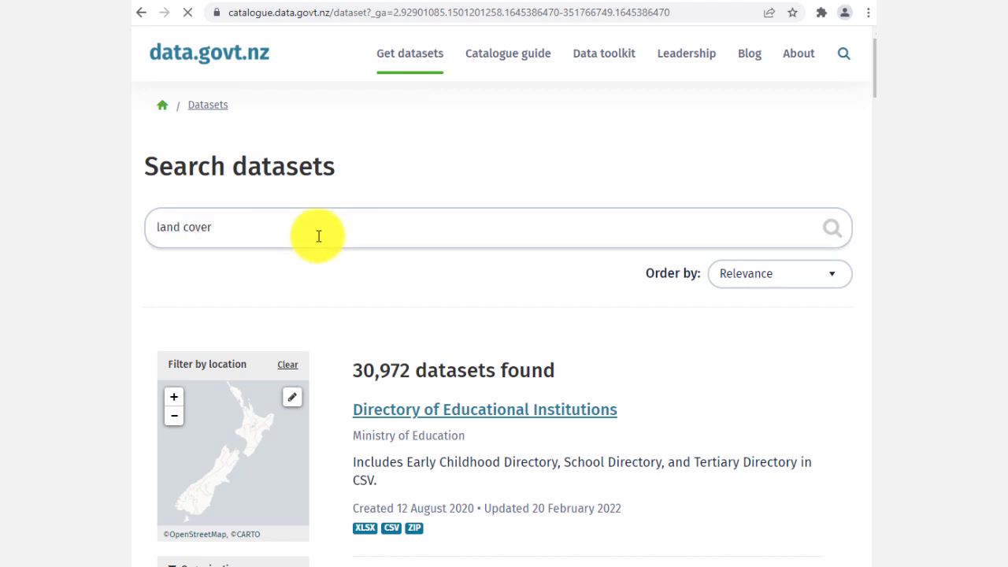
Step: Open the data resources of the Land cover, 1996–2012 dataset from the Ministry for the Environment
{"action": "scroll", "coordinate": [438, 338], "scroll_direction": "down", "scroll_amount": 2}
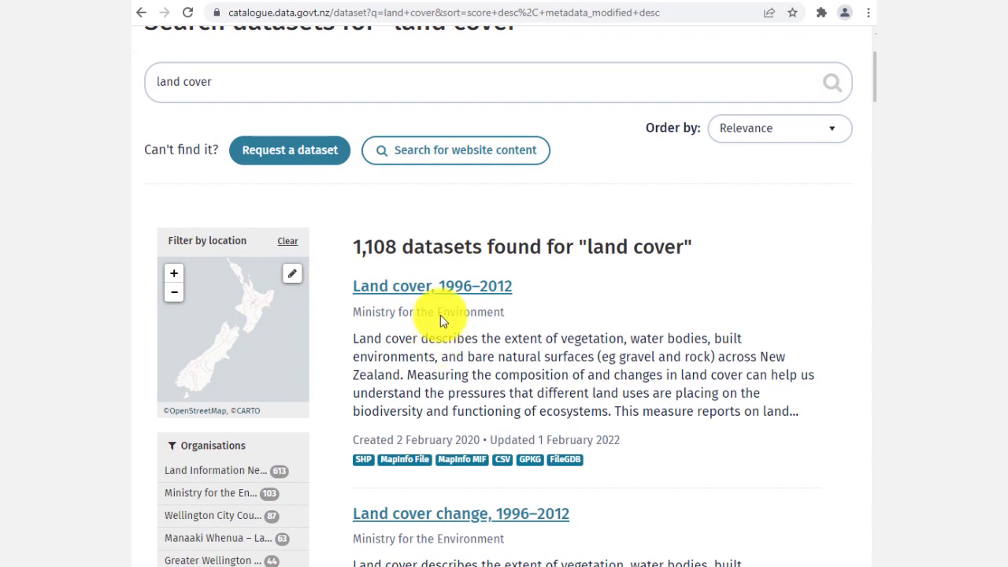
{"action": "scroll", "coordinate": [483, 332], "scroll_direction": "down", "scroll_amount": 7}
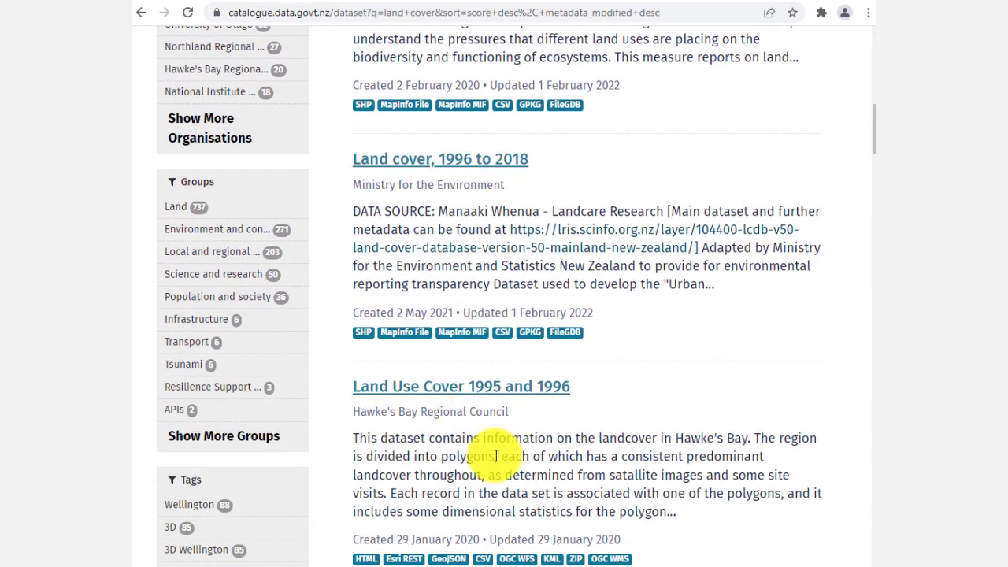
{"action": "scroll", "coordinate": [494, 456], "scroll_direction": "up", "scroll_amount": 6}
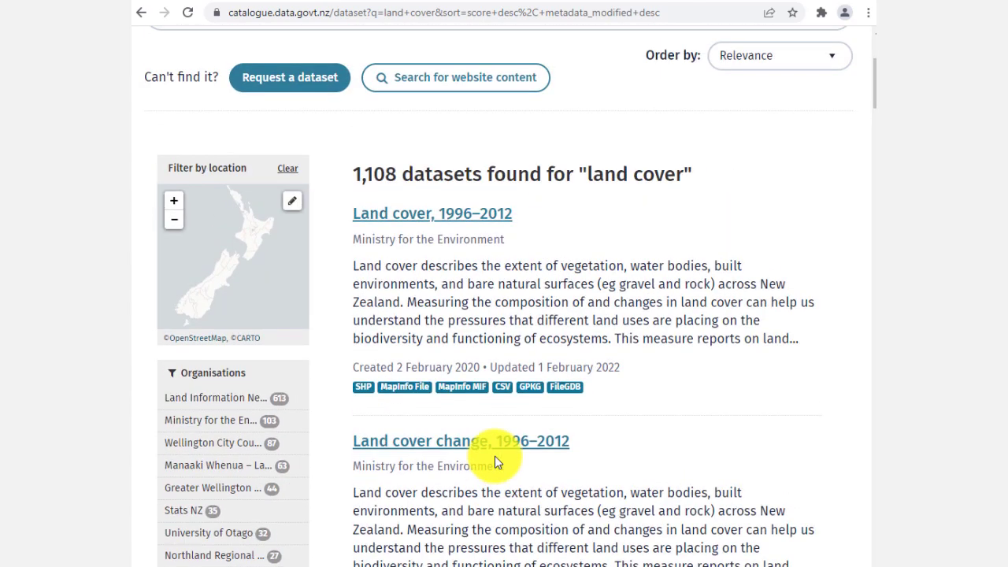
{"action": "scroll", "coordinate": [461, 371], "scroll_direction": "down", "scroll_amount": 1}
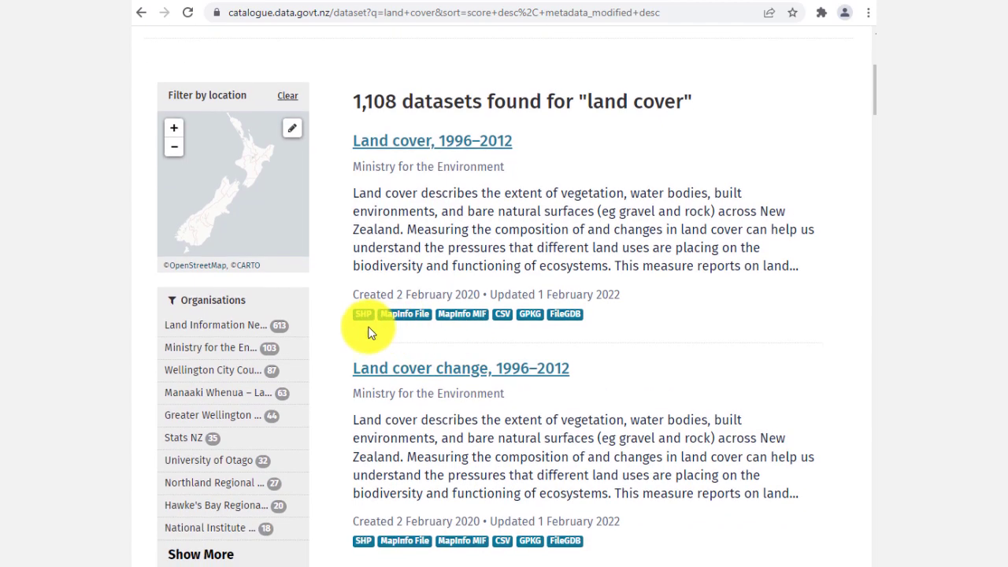
{"action": "left_click", "coordinate": [569, 319]}
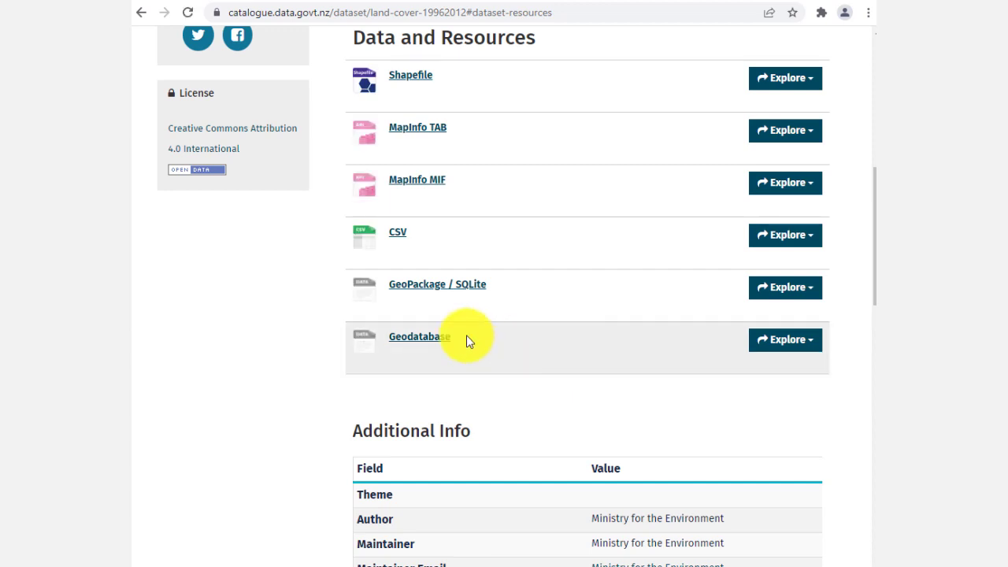
Step: Go to the Geodatabase resource of the dataset on the MfE Data Service
{"action": "left_click", "coordinate": [803, 347]}
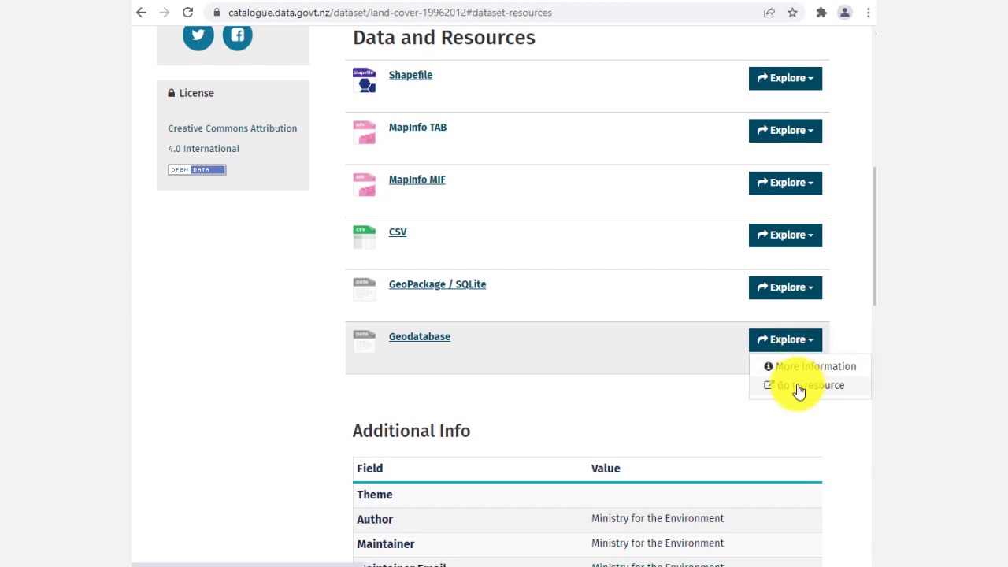
{"action": "scroll", "coordinate": [724, 410], "scroll_direction": "down", "scroll_amount": 4}
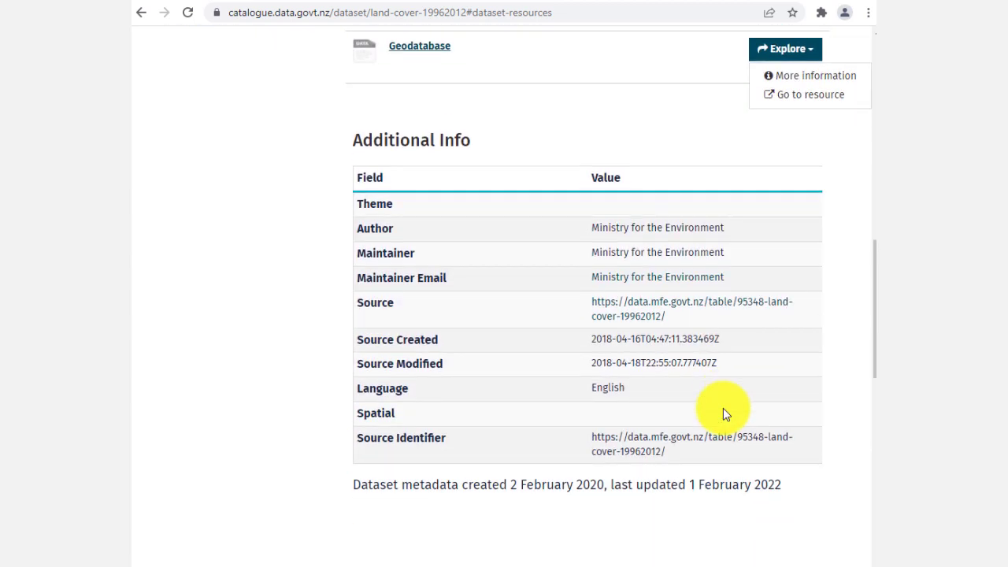
{"action": "scroll", "coordinate": [722, 408], "scroll_direction": "down", "scroll_amount": 2}
{"action": "scroll", "coordinate": [722, 408], "scroll_direction": "up", "scroll_amount": 5}
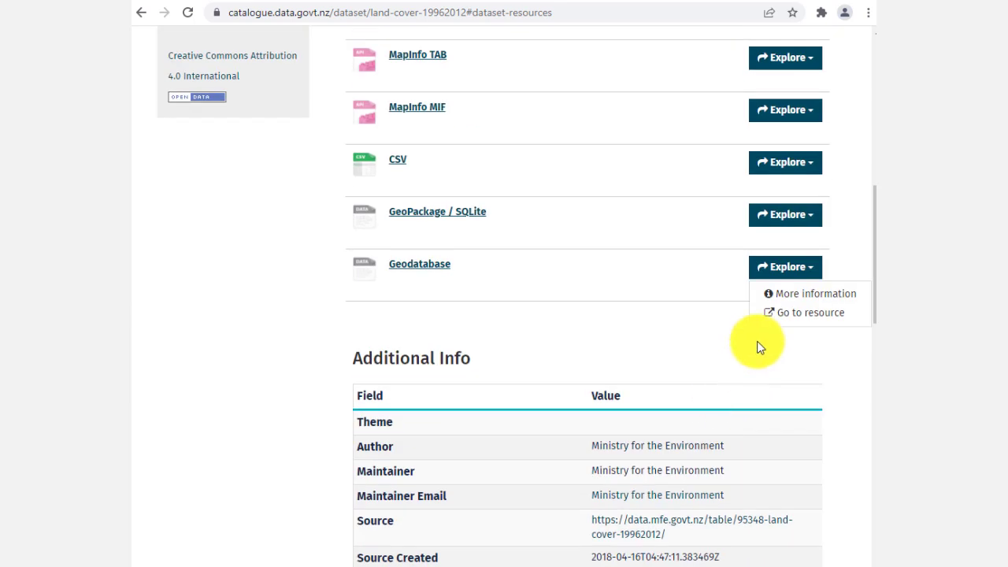
{"action": "left_click", "coordinate": [786, 314]}
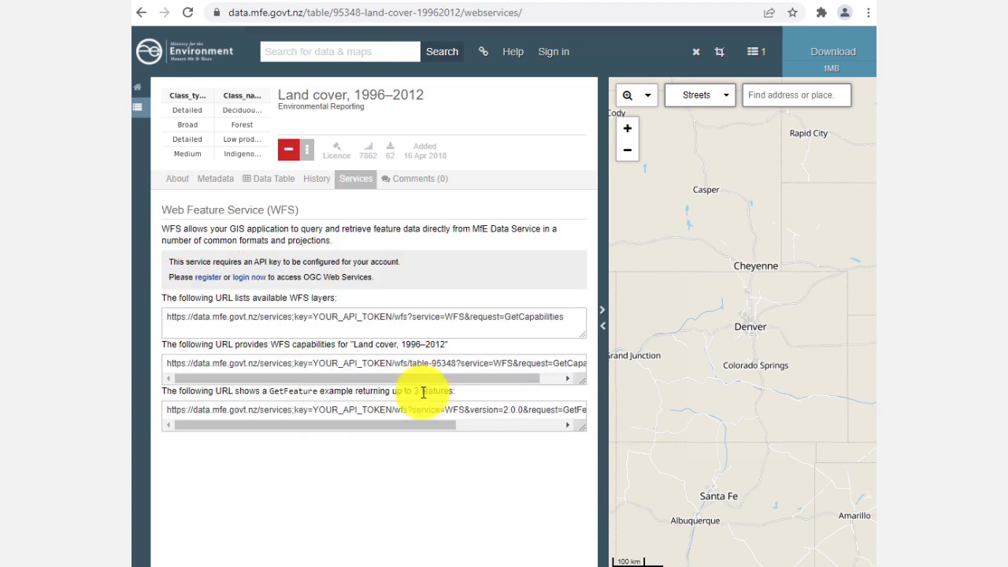
Step: Export the Land cover, 1996–2012 layer as a Geodatabase, accepting the terms to create the download
{"action": "left_click", "coordinate": [423, 363]}
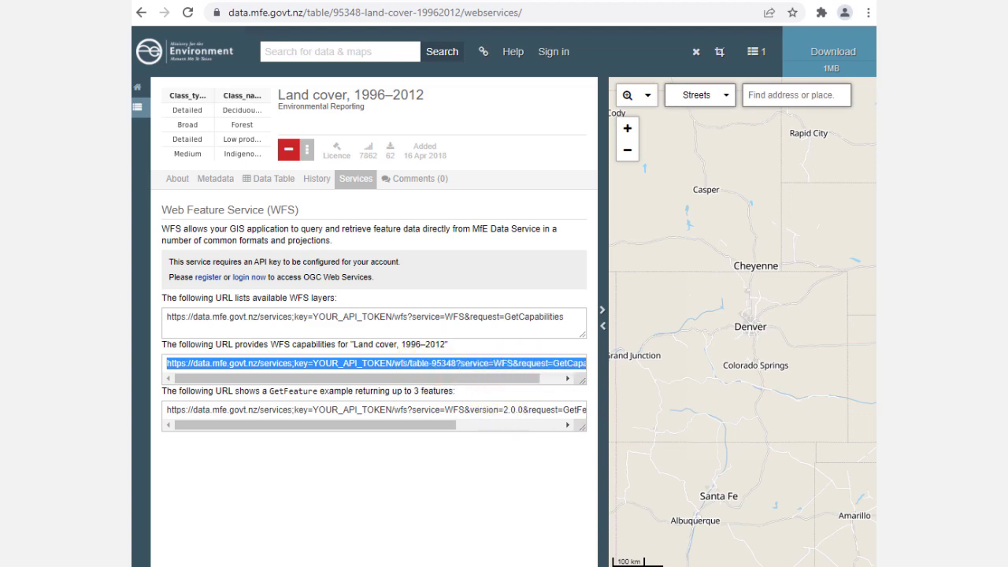
{"action": "left_click", "coordinate": [306, 148]}
{"action": "left_click", "coordinate": [308, 182]}
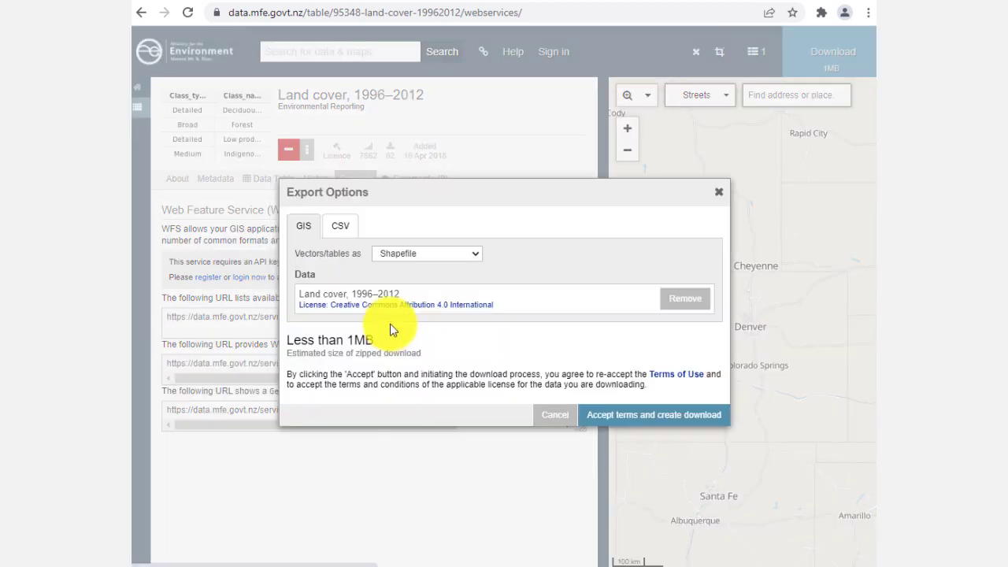
{"action": "left_click", "coordinate": [385, 259]}
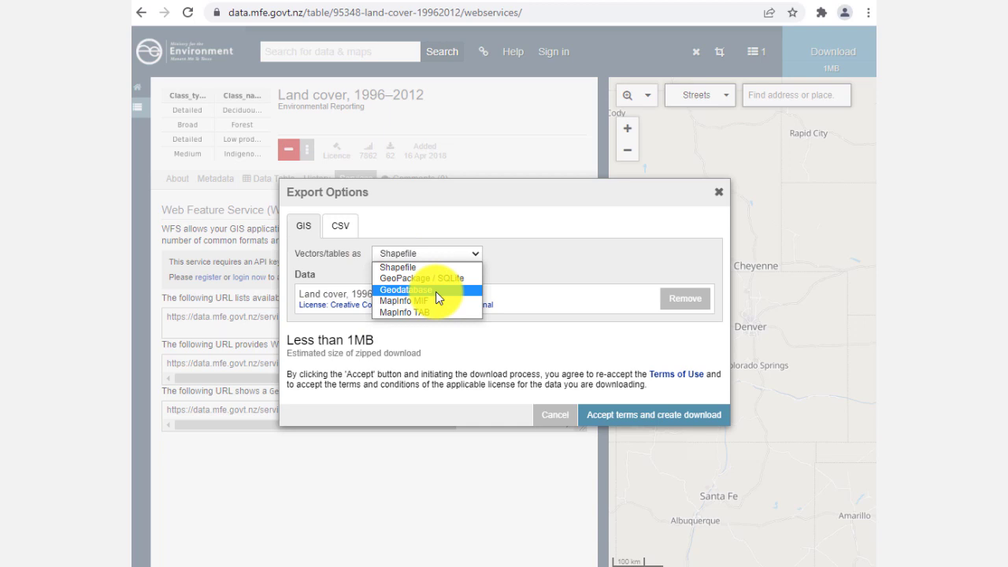
{"action": "left_click", "coordinate": [435, 292]}
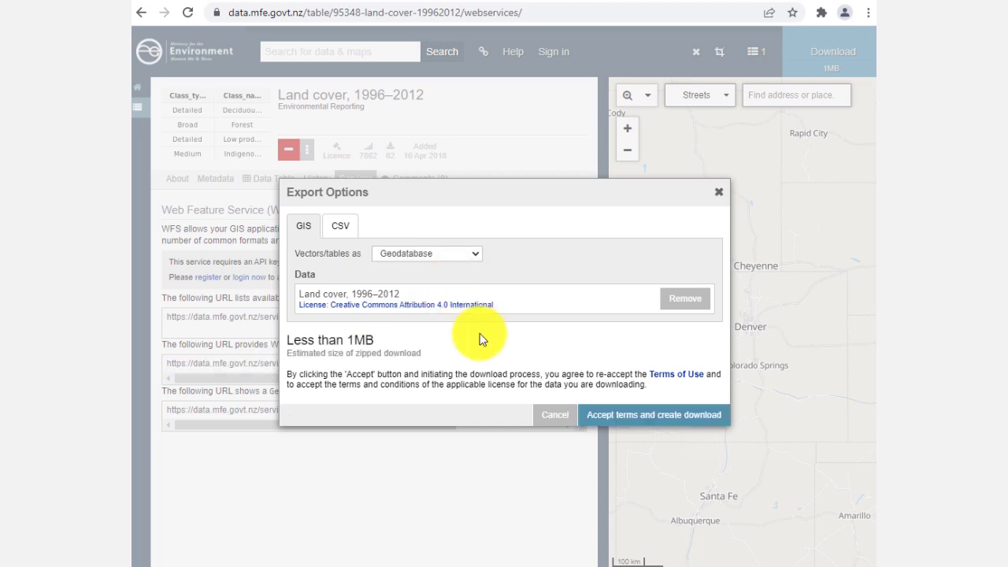
{"action": "left_click", "coordinate": [612, 424]}
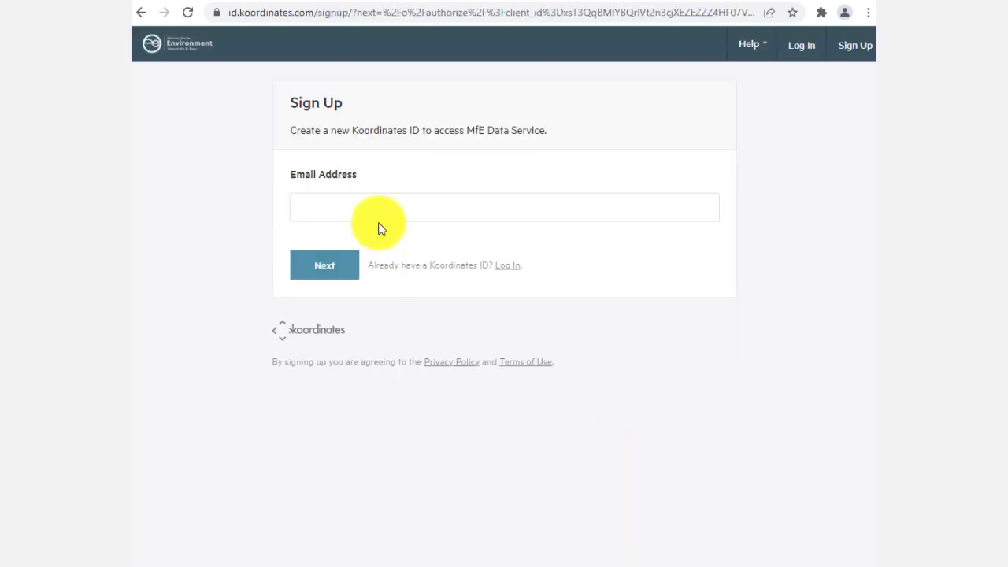
{"action": "left_click", "coordinate": [380, 215]}
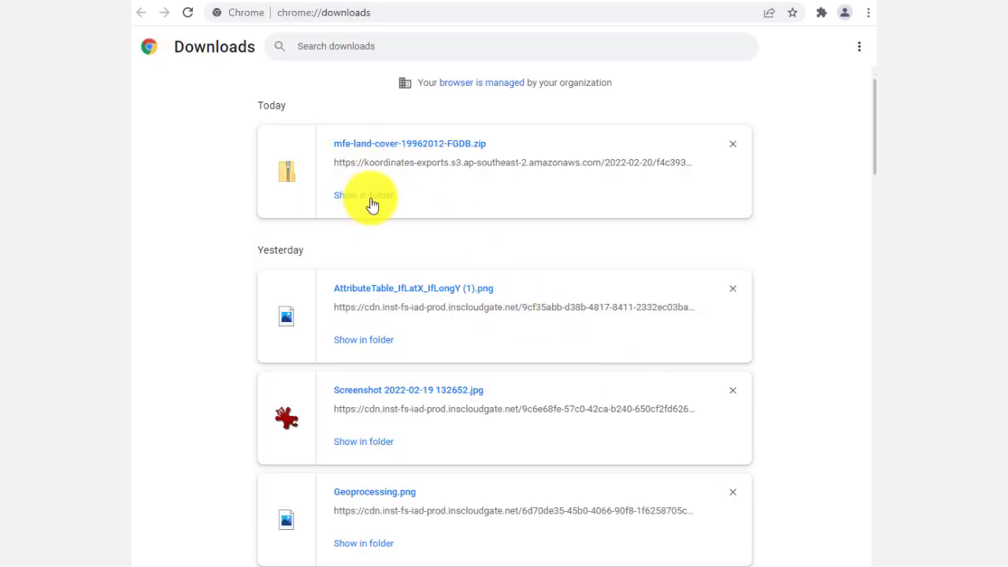
Step: Show the downloaded mfe-land-cover-19962012-FGDB.zip in its folder and copy it
{"action": "left_click", "coordinate": [372, 203]}
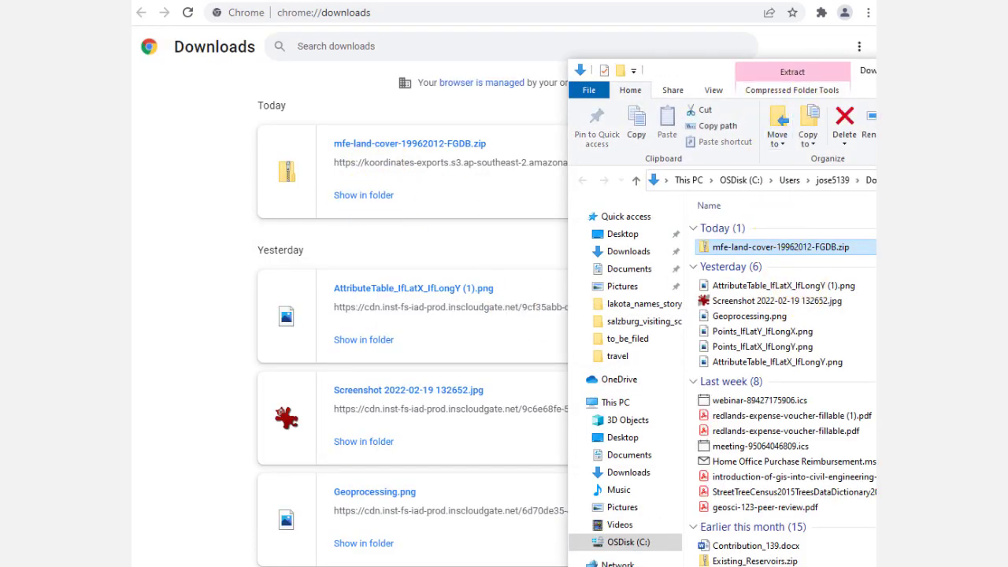
{"action": "left_click_drag", "start_coordinate": [964, 79], "coordinate": [543, 21]}
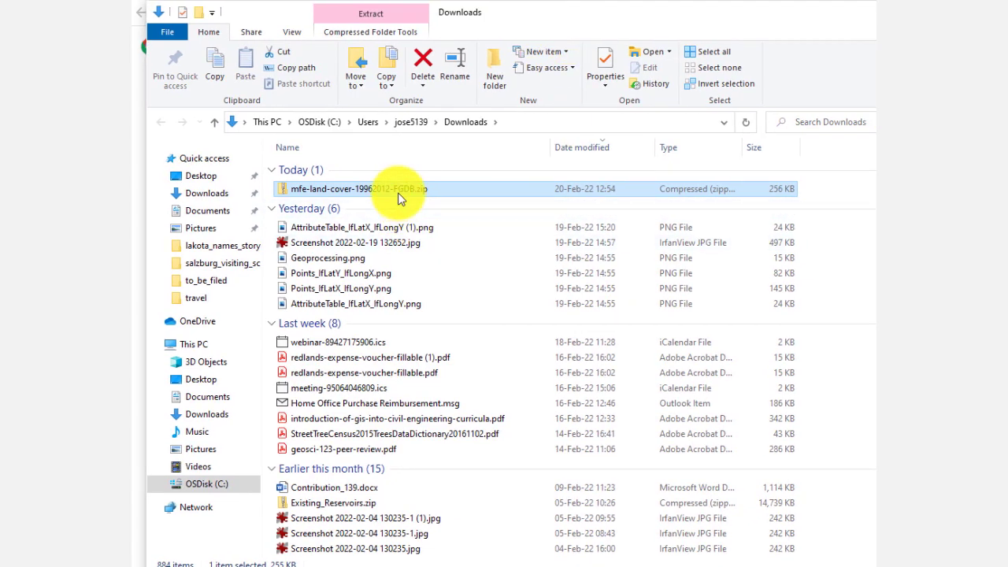
{"action": "right_click", "coordinate": [400, 198]}
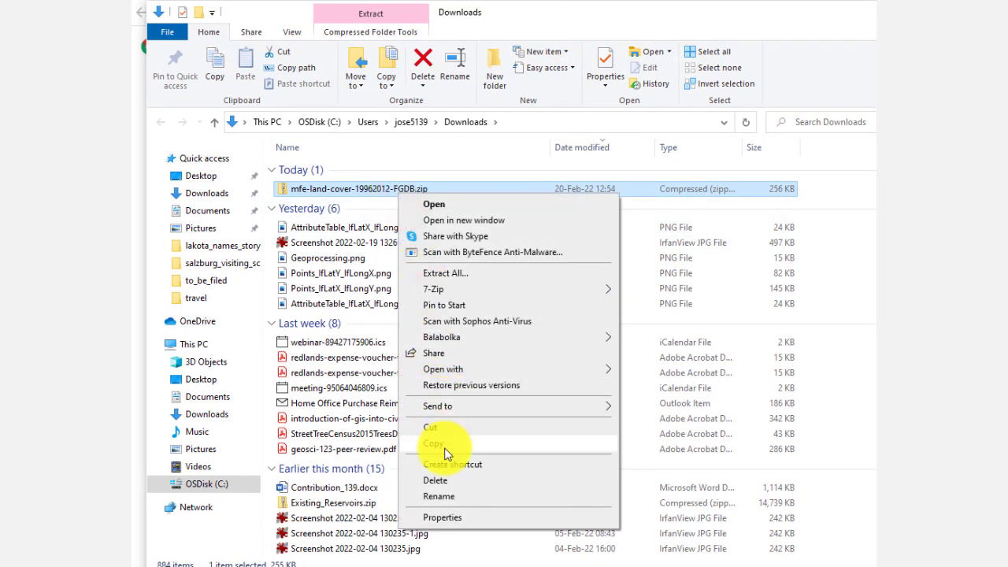
{"action": "left_click", "coordinate": [444, 439]}
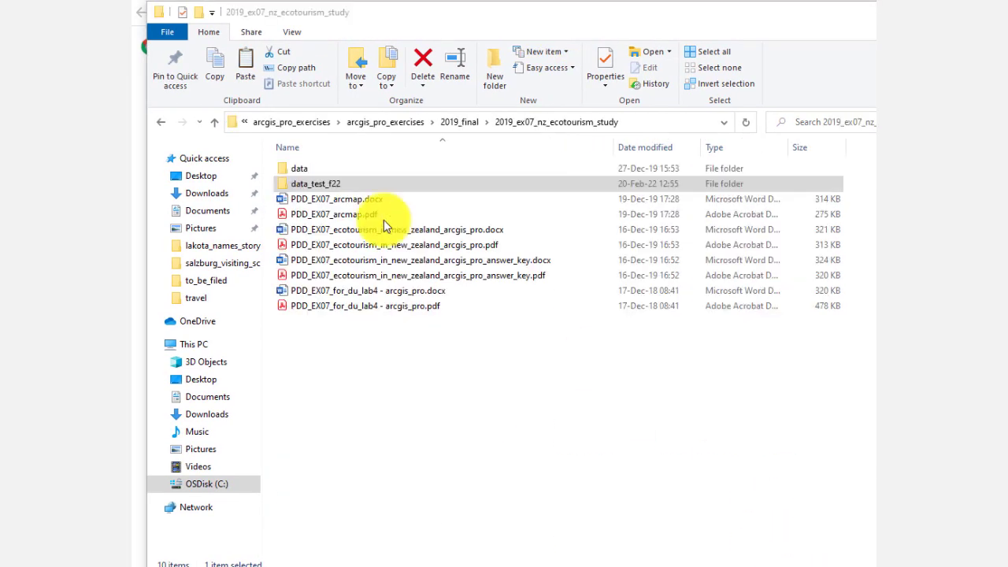
Step: Paste the zip file into the data_test_f22 folder of the 2019_ex07_nz_ecotourism_study project
{"action": "double_click", "coordinate": [343, 189]}
{"action": "right_click", "coordinate": [368, 231]}
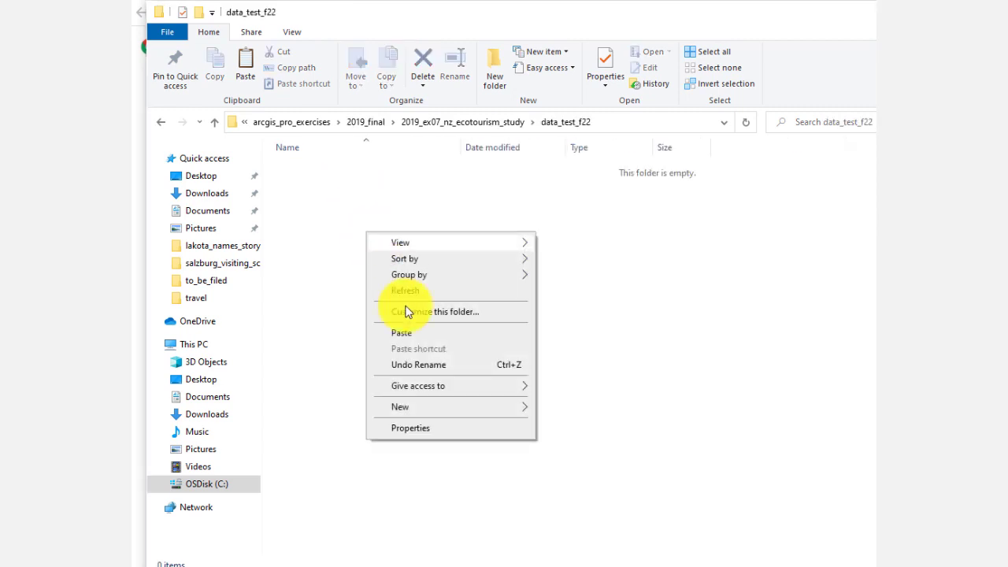
{"action": "left_click", "coordinate": [414, 333]}
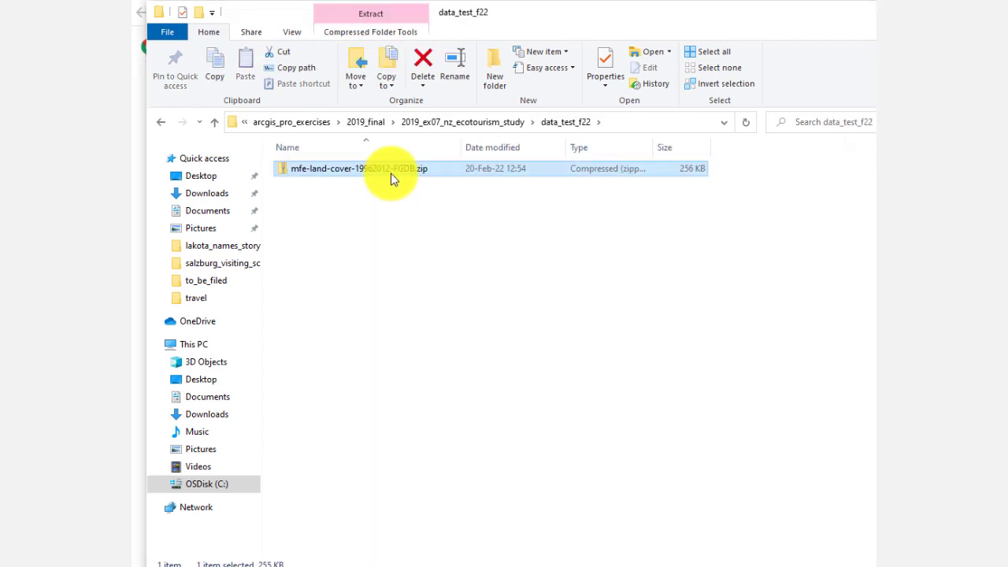
Step: Extract the zip archive in place with 7-Zip and check the extracted land-cover-19962012.gdb folder
{"action": "right_click", "coordinate": [391, 171]}
{"action": "mouse_move", "coordinate": [447, 266]}
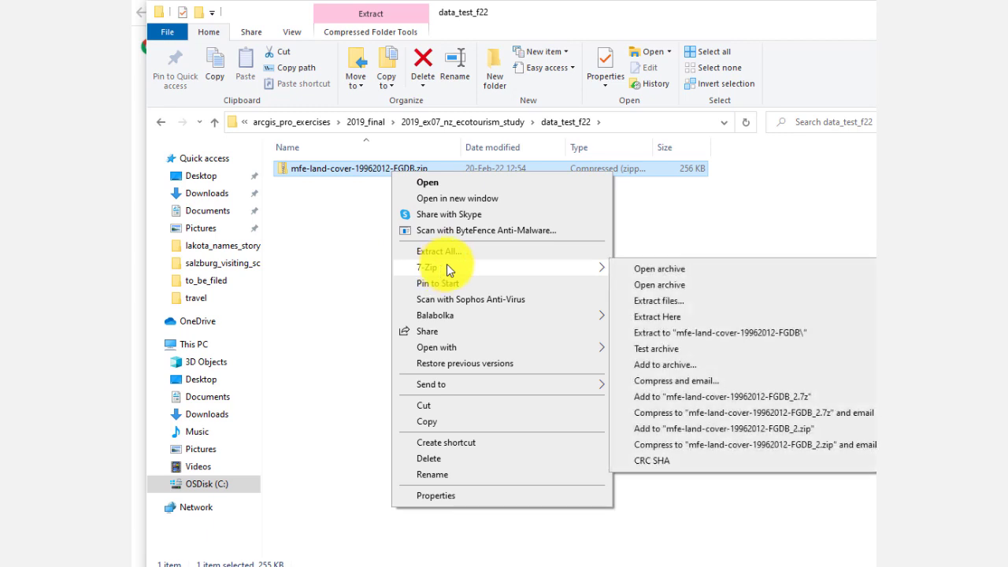
{"action": "left_click", "coordinate": [663, 314]}
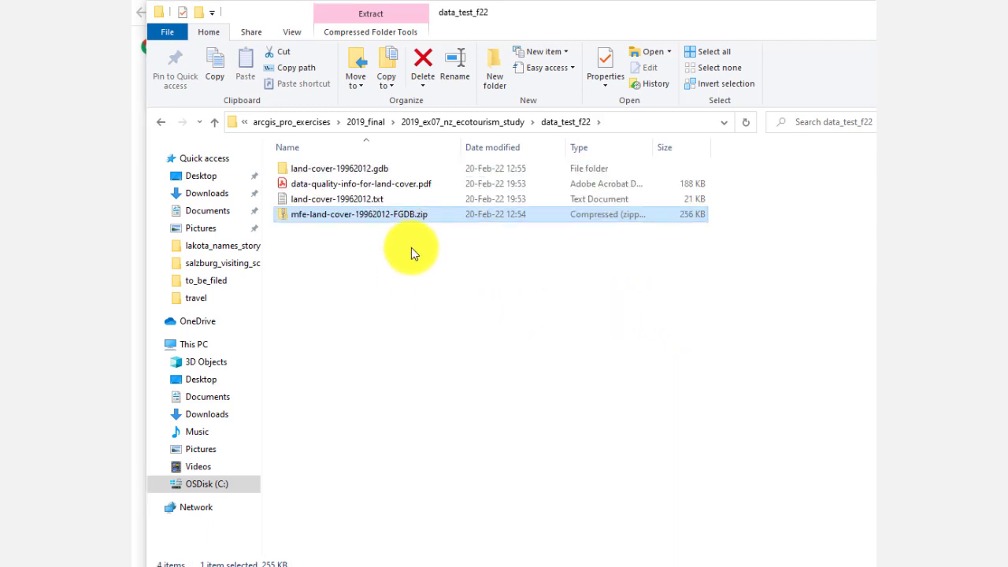
{"action": "double_click", "coordinate": [380, 172]}
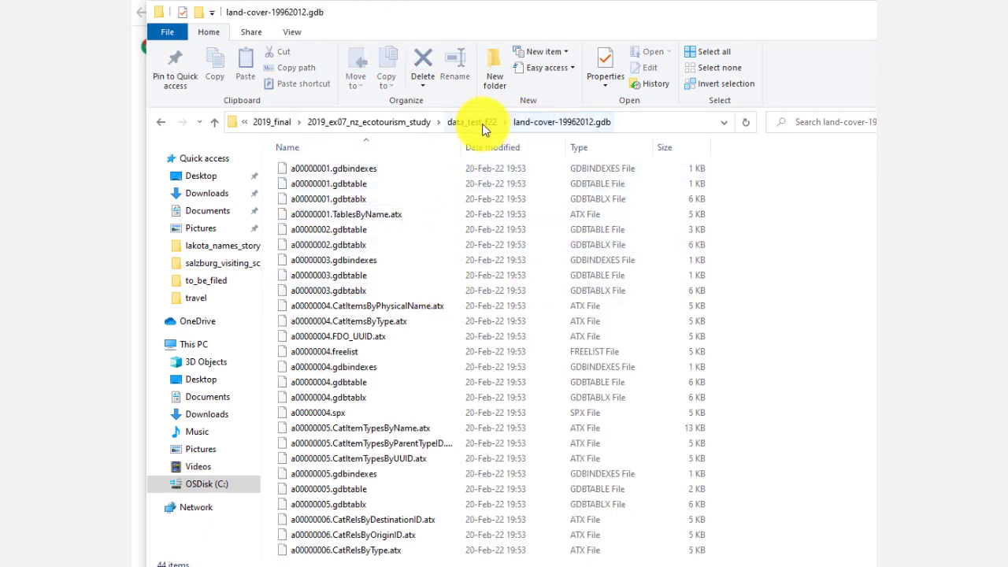
{"action": "left_click", "coordinate": [474, 123]}
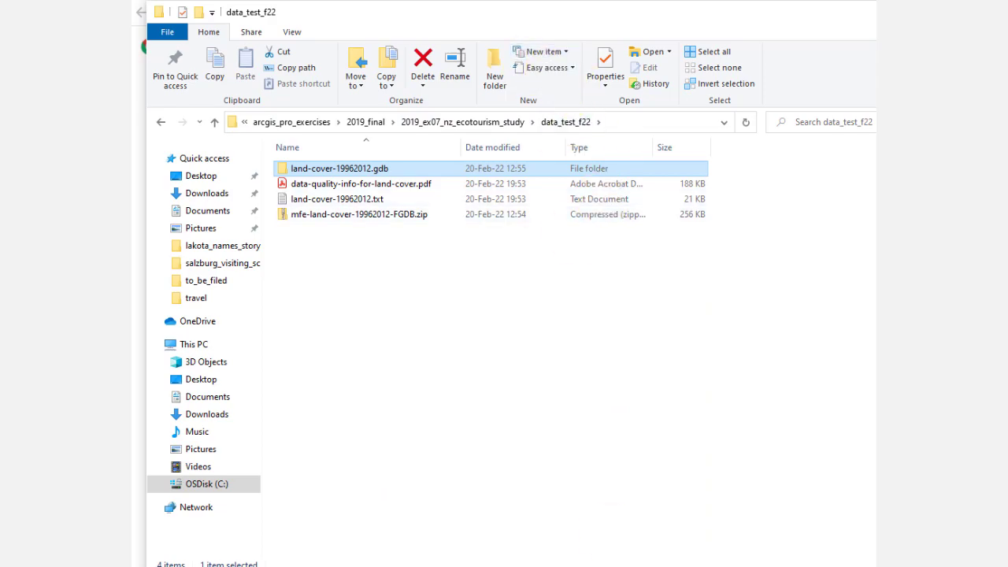
Step: Add the Land_cover__1996__2012 table from land-cover-19962012.gdb in the data_test_f22 project folder to the map
{"action": "key", "text": "alt+Tab"}
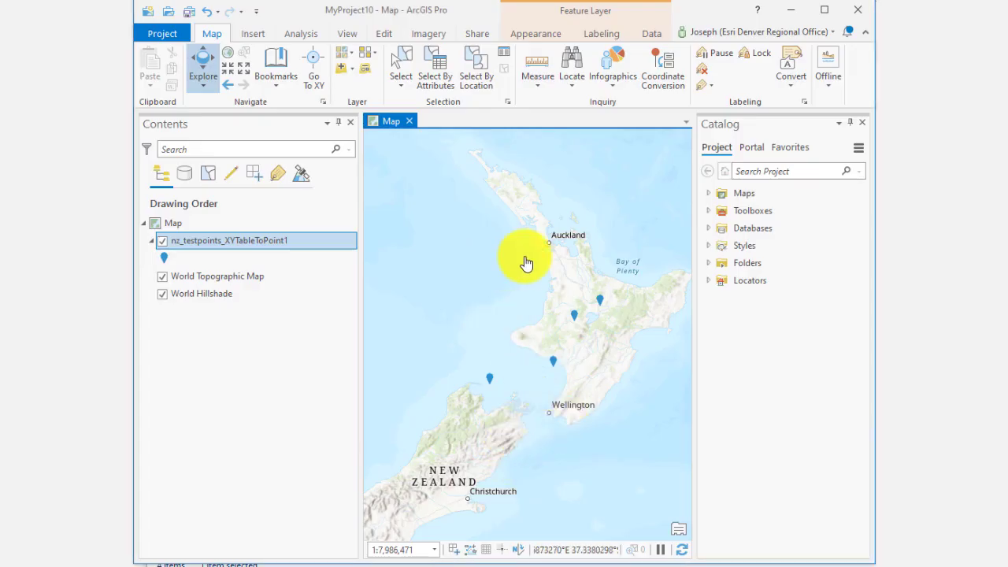
{"action": "left_click", "coordinate": [347, 76]}
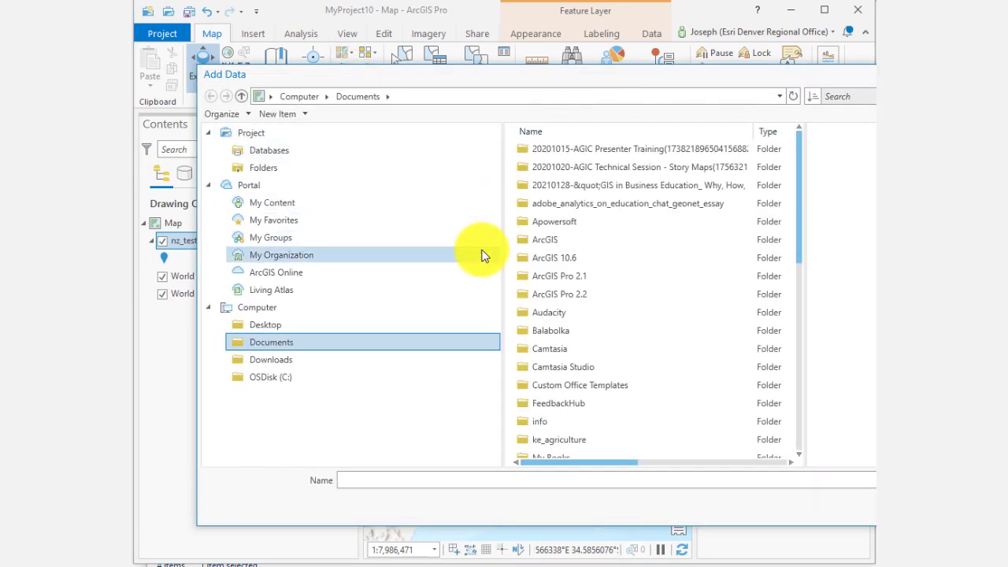
{"action": "left_click", "coordinate": [362, 373]}
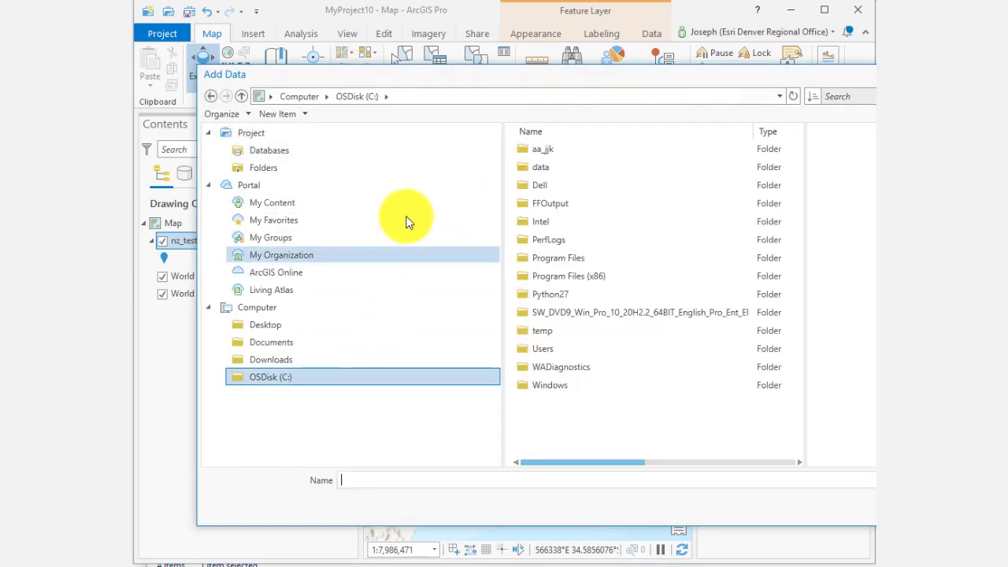
{"action": "double_click", "coordinate": [579, 149]}
{"action": "double_click", "coordinate": [576, 150]}
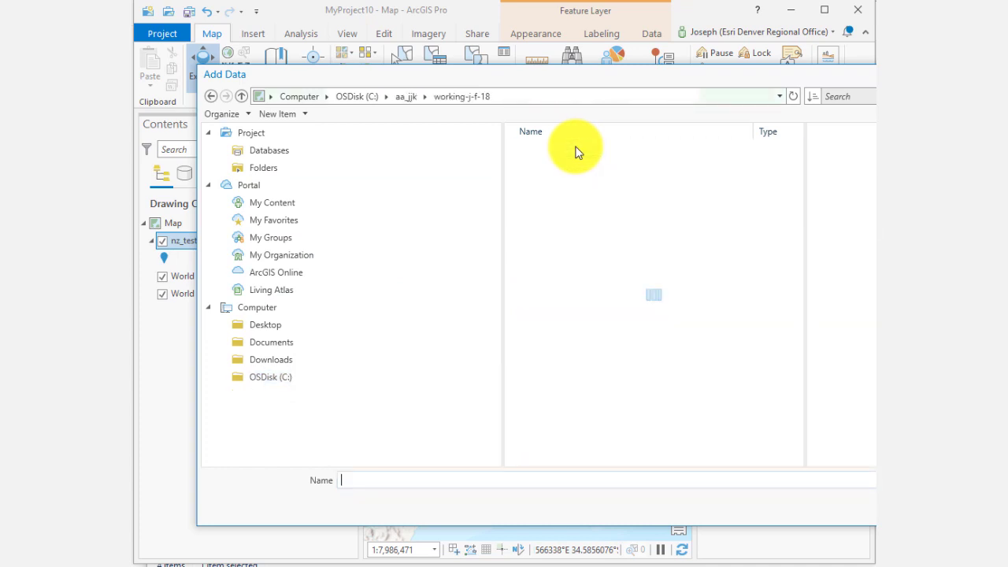
{"action": "scroll", "coordinate": [612, 261], "scroll_direction": "down", "scroll_amount": 12}
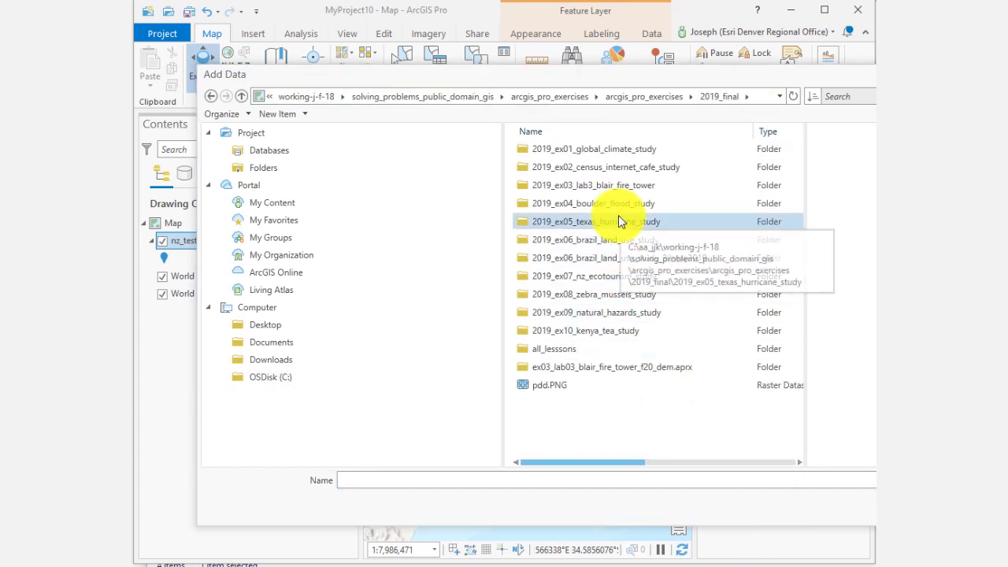
{"action": "double_click", "coordinate": [611, 276]}
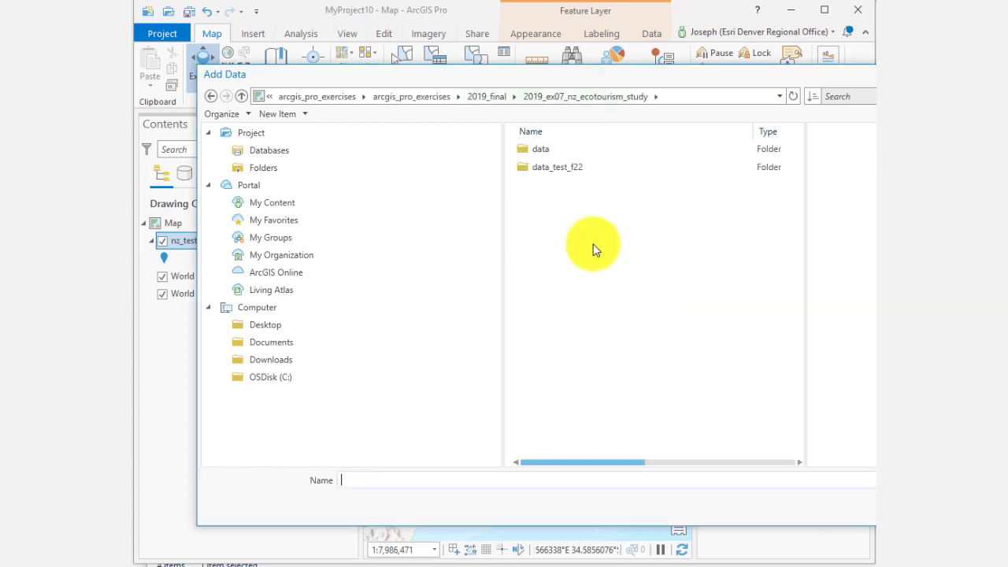
{"action": "double_click", "coordinate": [556, 168]}
{"action": "left_click", "coordinate": [581, 148]}
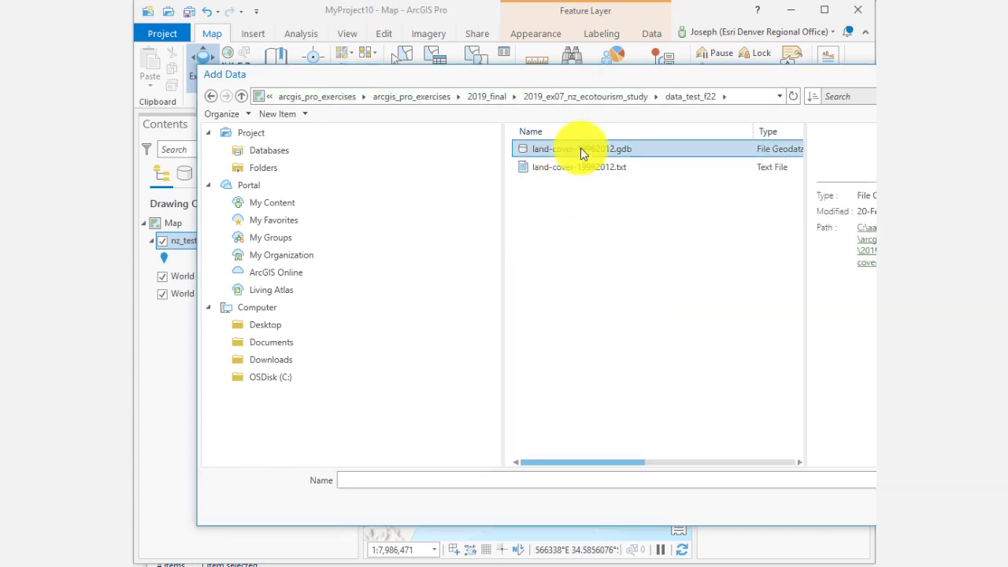
{"action": "double_click", "coordinate": [580, 148]}
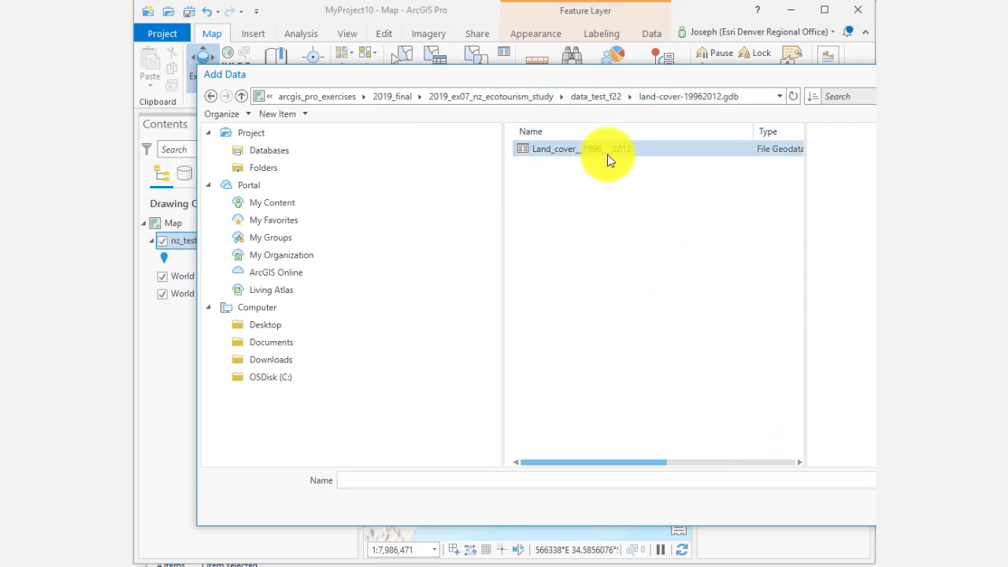
{"action": "left_click", "coordinate": [607, 160]}
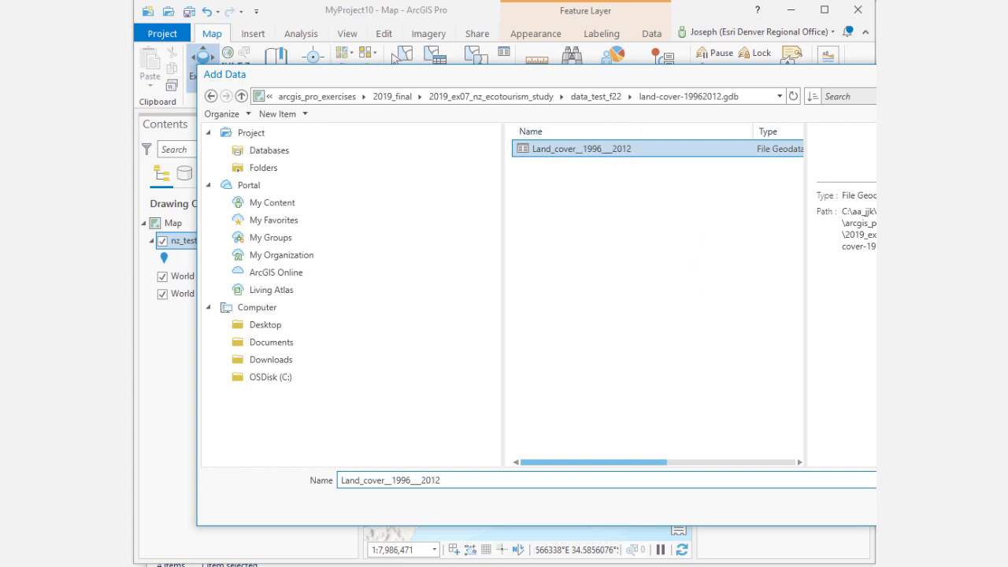
{"action": "left_click", "coordinate": [905, 508]}
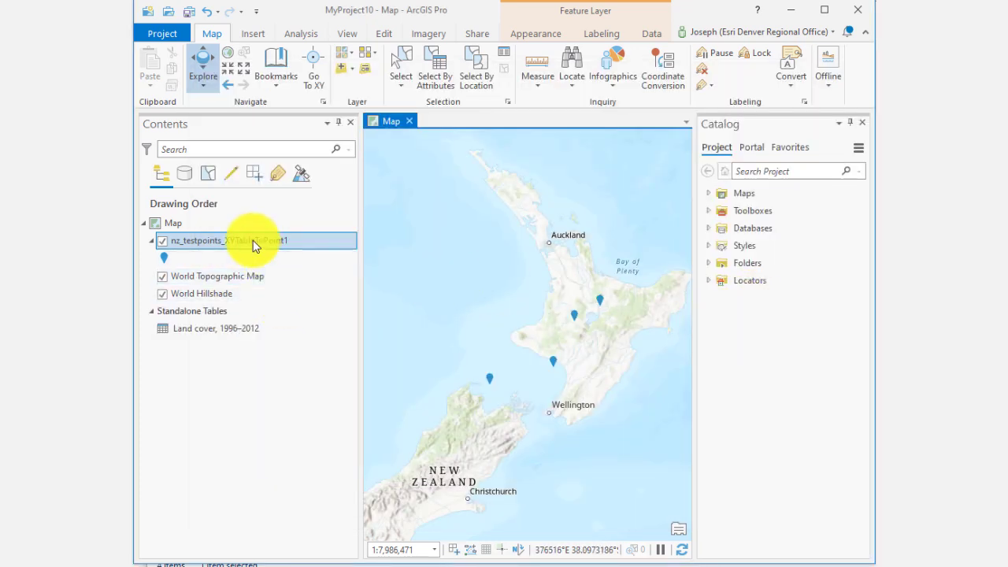
Step: Open the Land cover, 1996–2012 standalone table and scroll through its attributes
{"action": "right_click", "coordinate": [225, 330]}
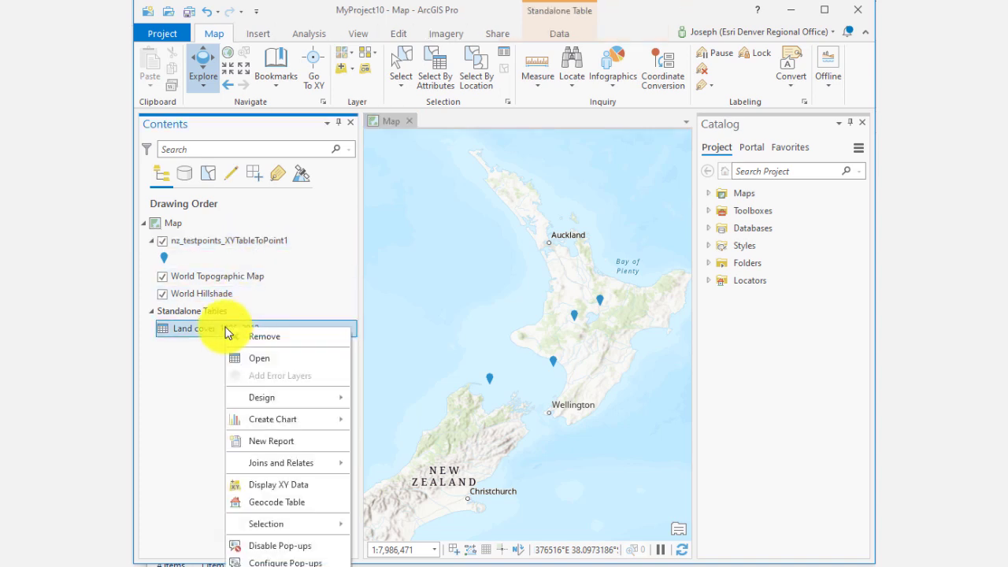
{"action": "left_click", "coordinate": [197, 364]}
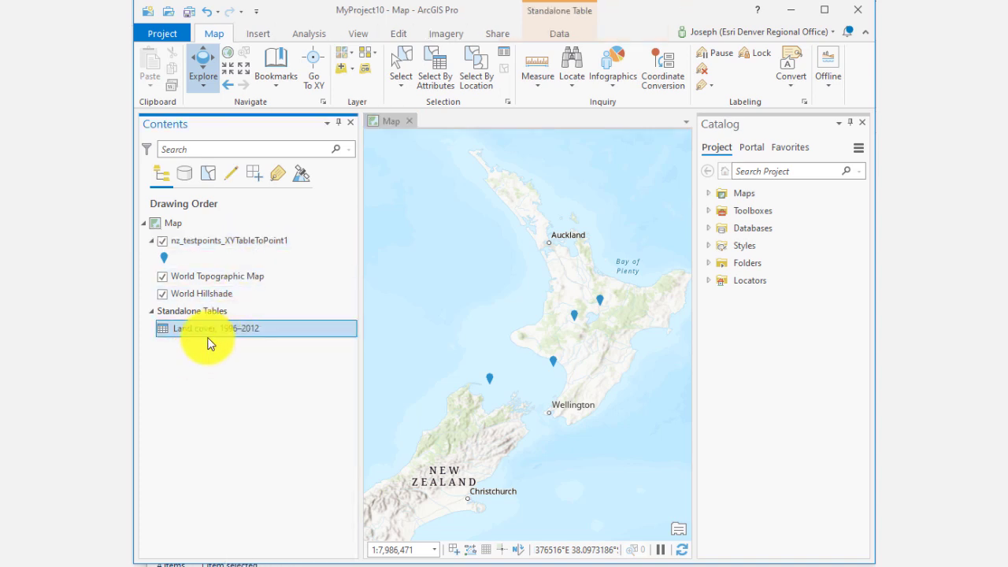
{"action": "right_click", "coordinate": [212, 333]}
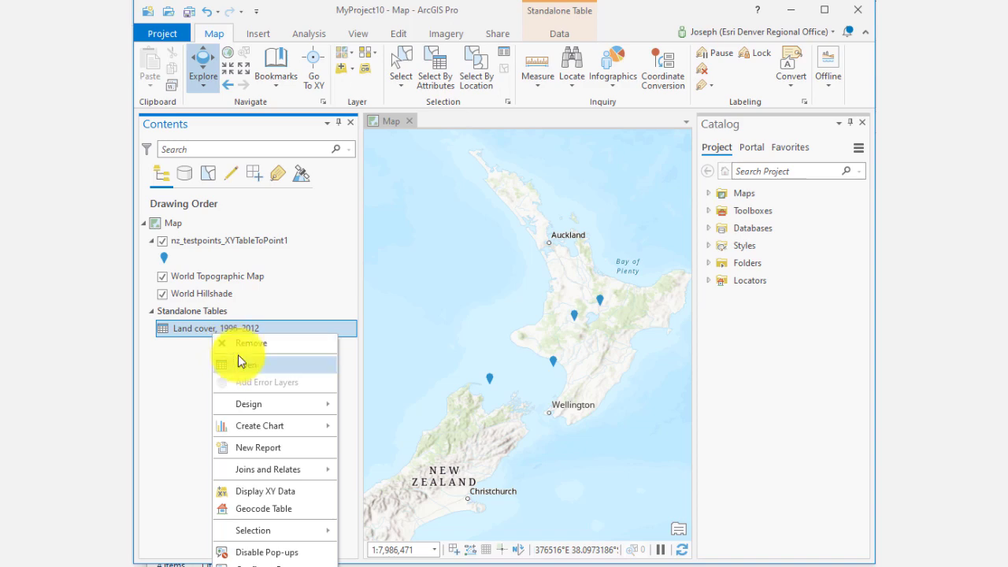
{"action": "left_click", "coordinate": [238, 356]}
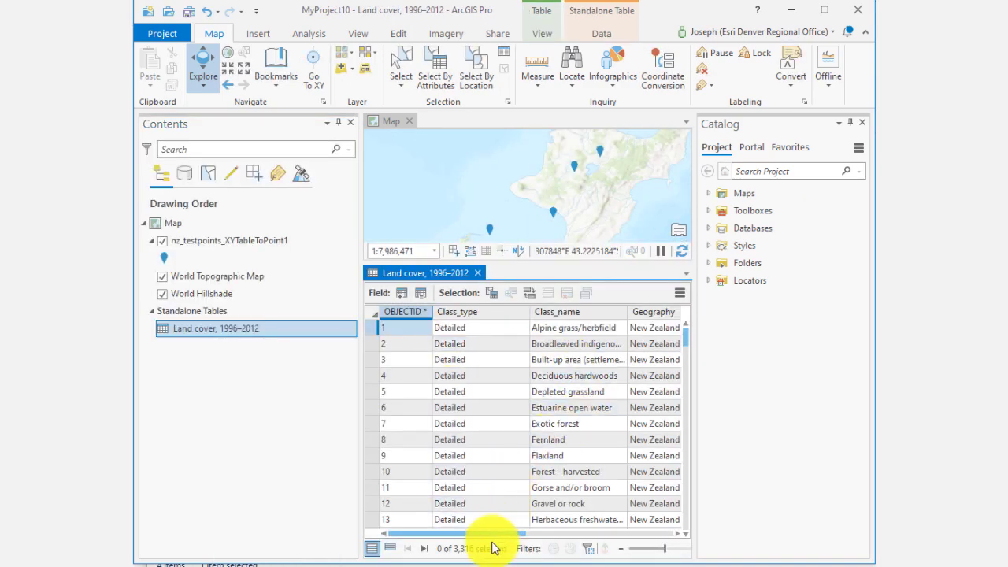
{"action": "left_click_drag", "start_coordinate": [486, 539], "coordinate": [441, 547]}
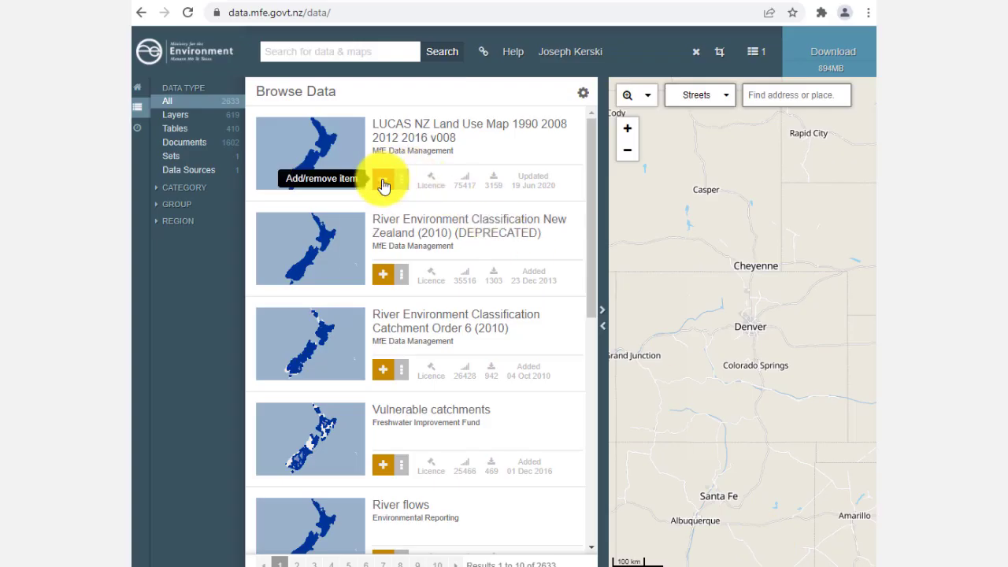
{"action": "left_click", "coordinate": [383, 187]}
{"action": "left_click", "coordinate": [841, 55]}
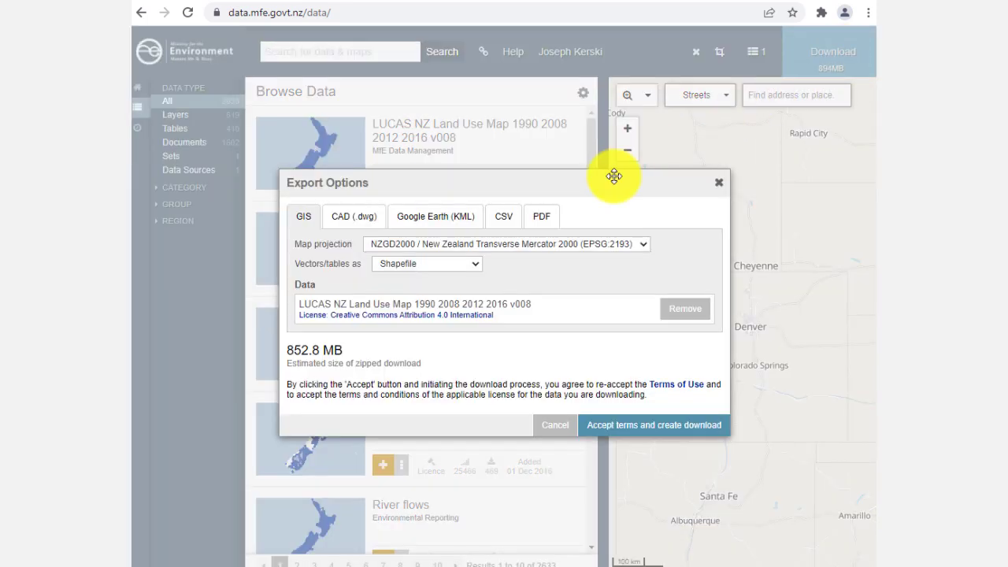
{"action": "left_click", "coordinate": [453, 267]}
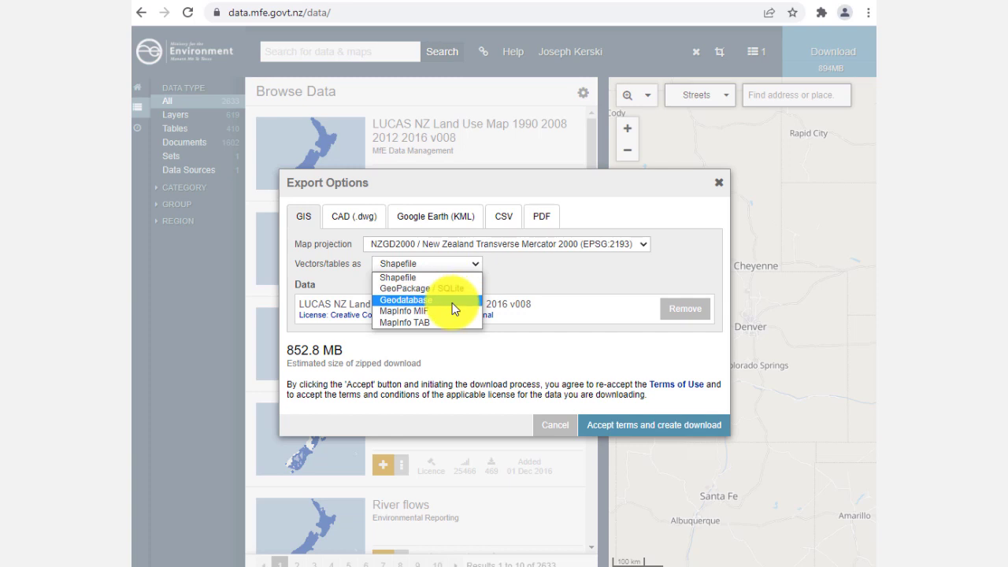
{"action": "left_click", "coordinate": [451, 300]}
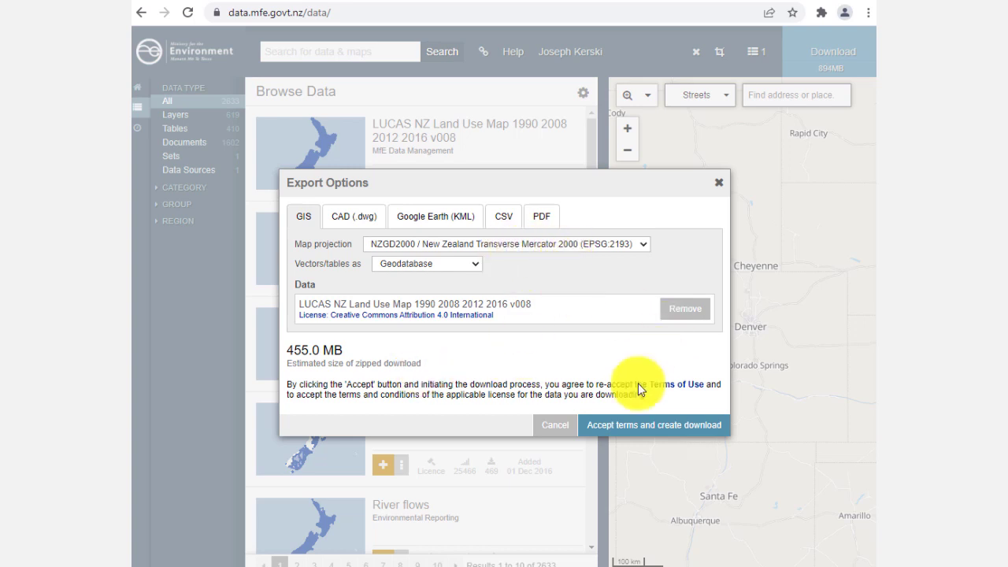
{"action": "left_click", "coordinate": [612, 426]}
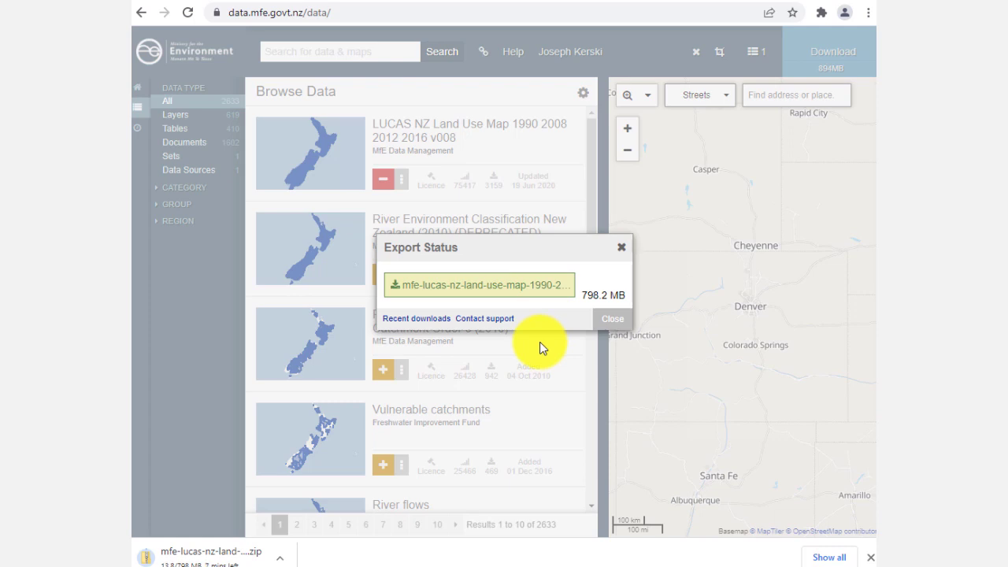
Step: Show the downloaded LUCAS land use zip in its folder and cut it
{"action": "left_click", "coordinate": [830, 557]}
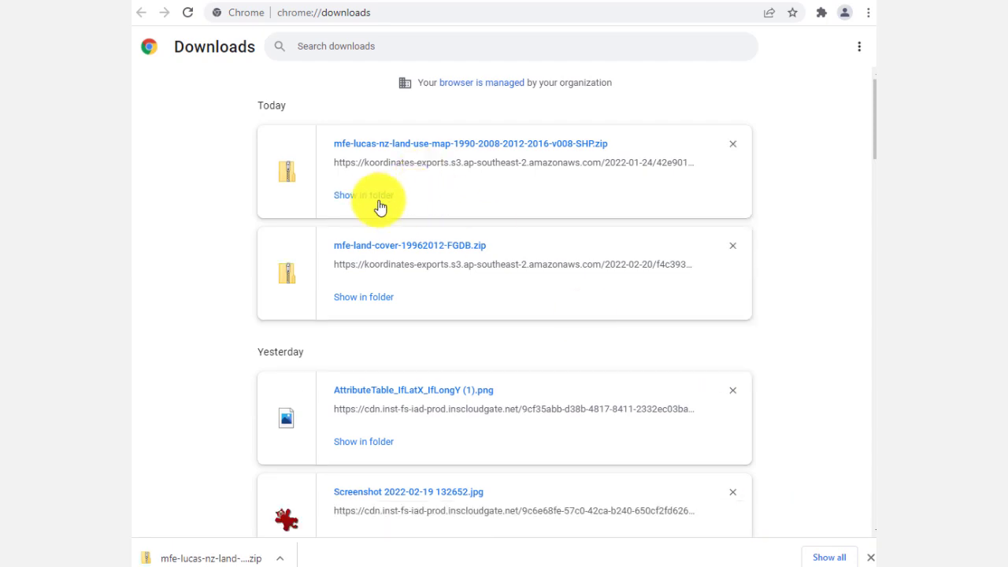
{"action": "left_click", "coordinate": [381, 207]}
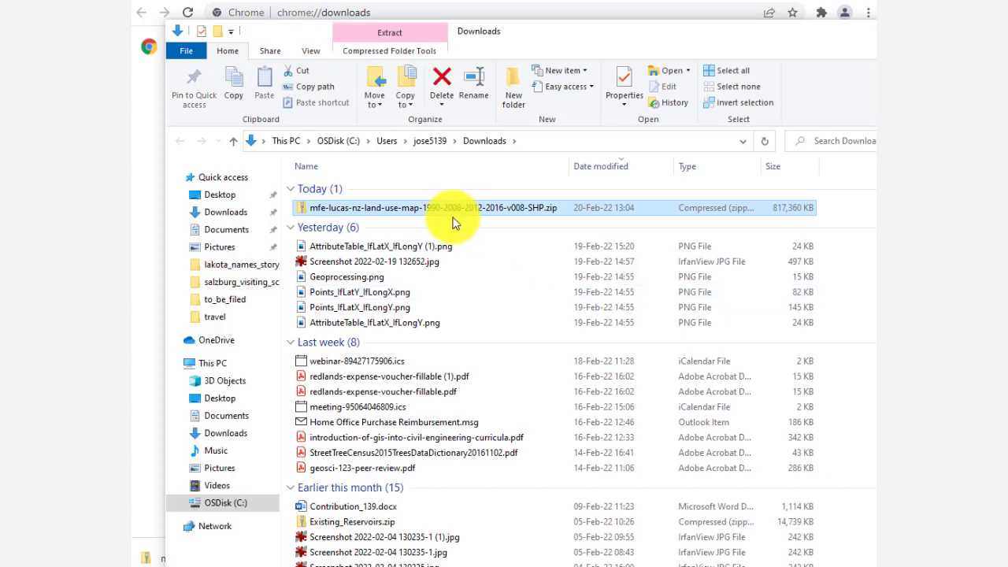
{"action": "right_click", "coordinate": [469, 207]}
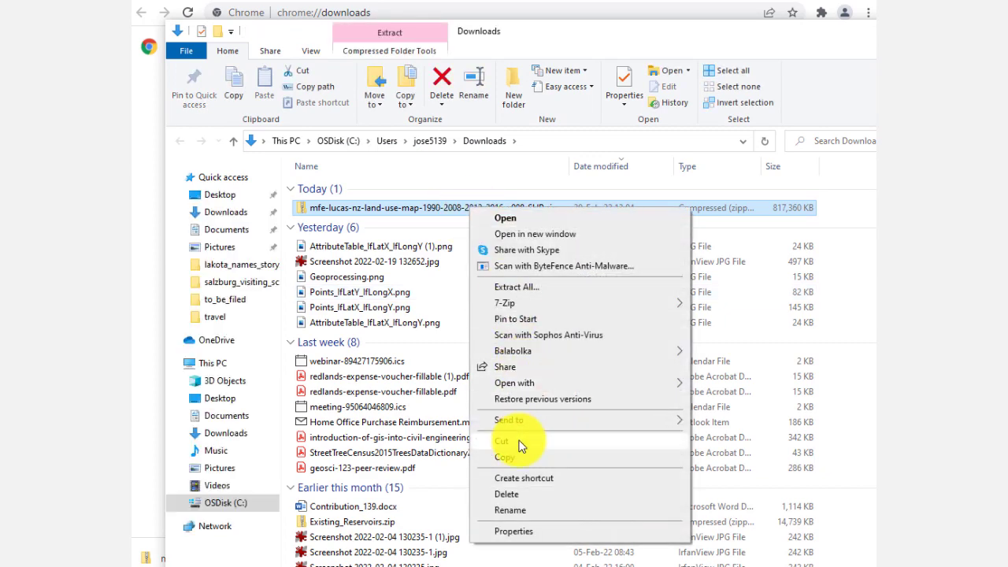
{"action": "left_click", "coordinate": [489, 437]}
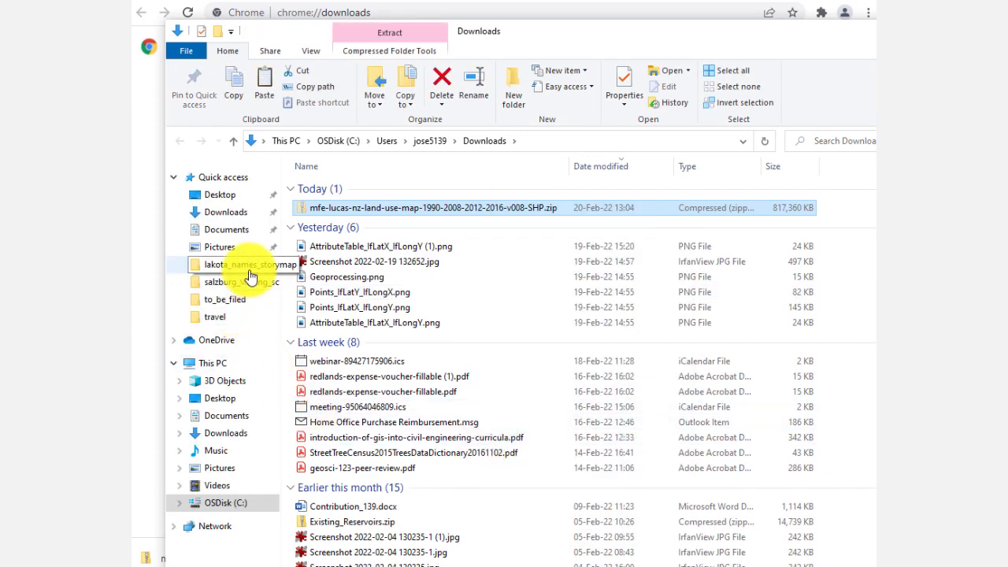
Step: Paste the LUCAS land use zip into the data_test_f22 folder of the 2019_ex07_nz_ecotourism_study project
{"action": "left_click", "coordinate": [241, 316]}
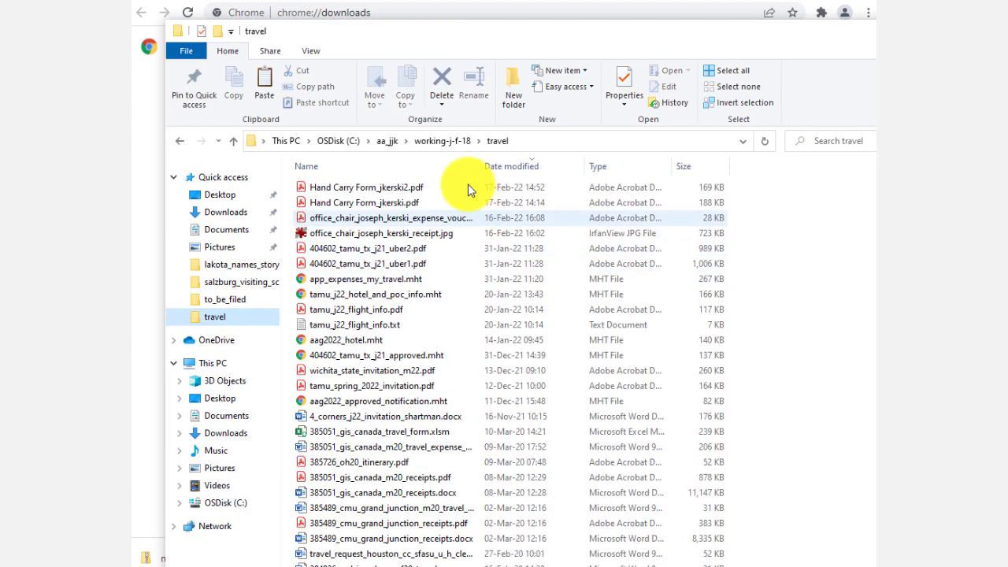
{"action": "left_click", "coordinate": [435, 141]}
{"action": "scroll", "coordinate": [439, 330], "scroll_direction": "down", "scroll_amount": 5}
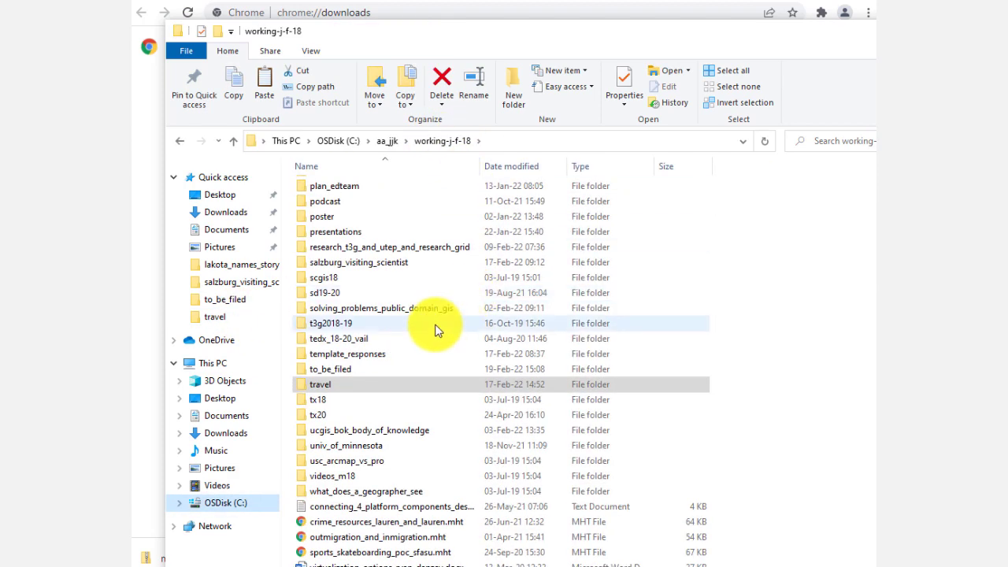
{"action": "double_click", "coordinate": [430, 308]}
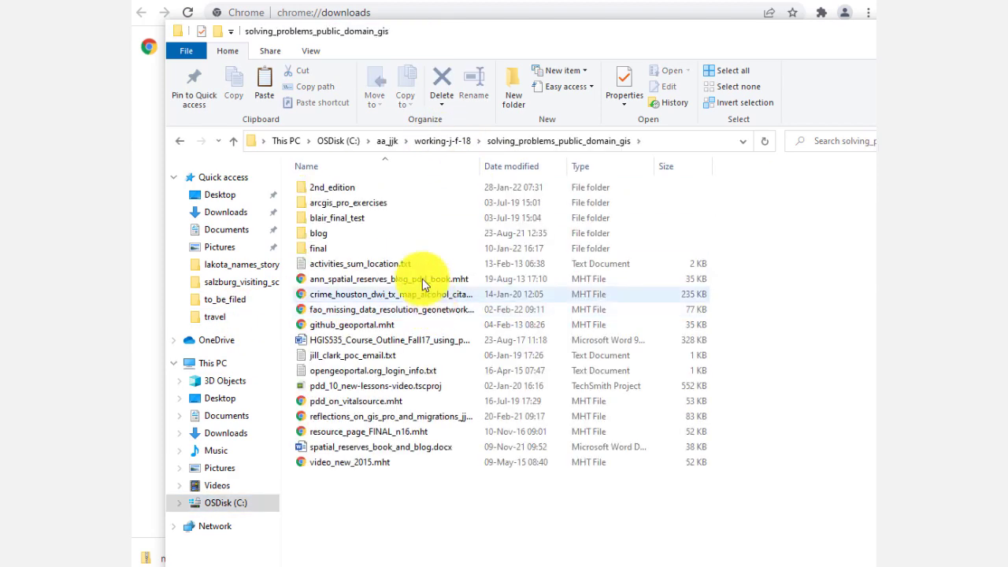
{"action": "double_click", "coordinate": [361, 205]}
{"action": "double_click", "coordinate": [365, 190]}
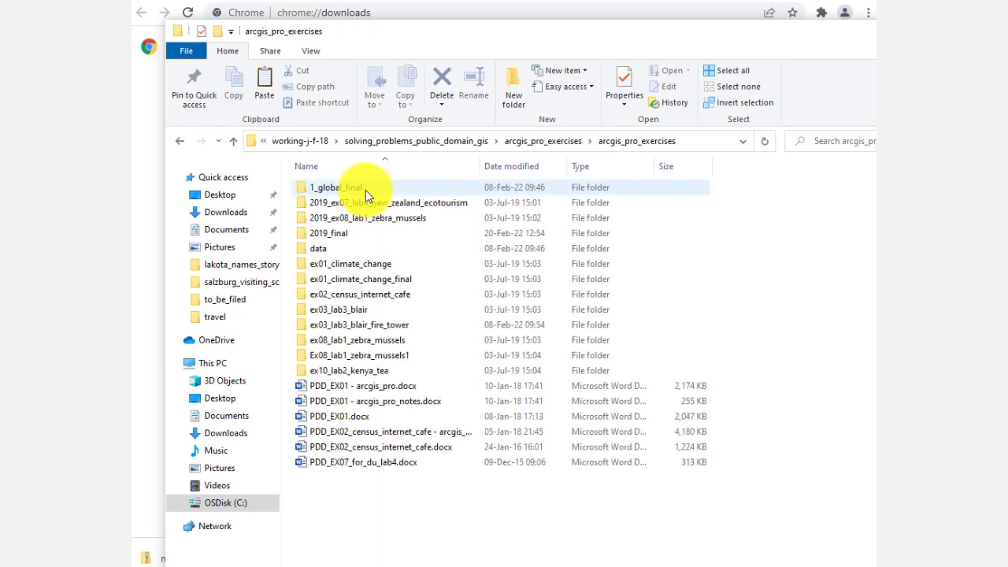
{"action": "double_click", "coordinate": [360, 235]}
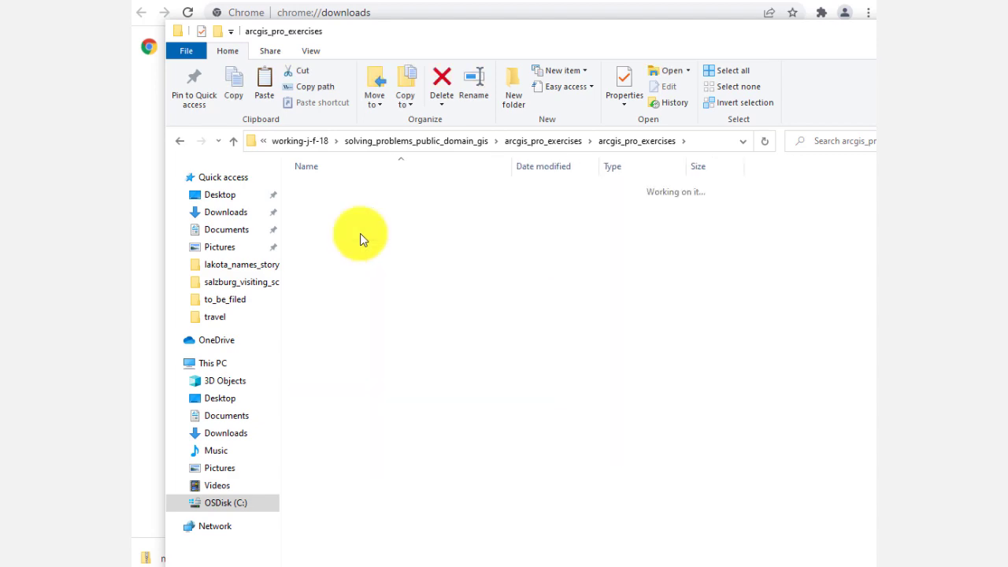
{"action": "left_click", "coordinate": [383, 312]}
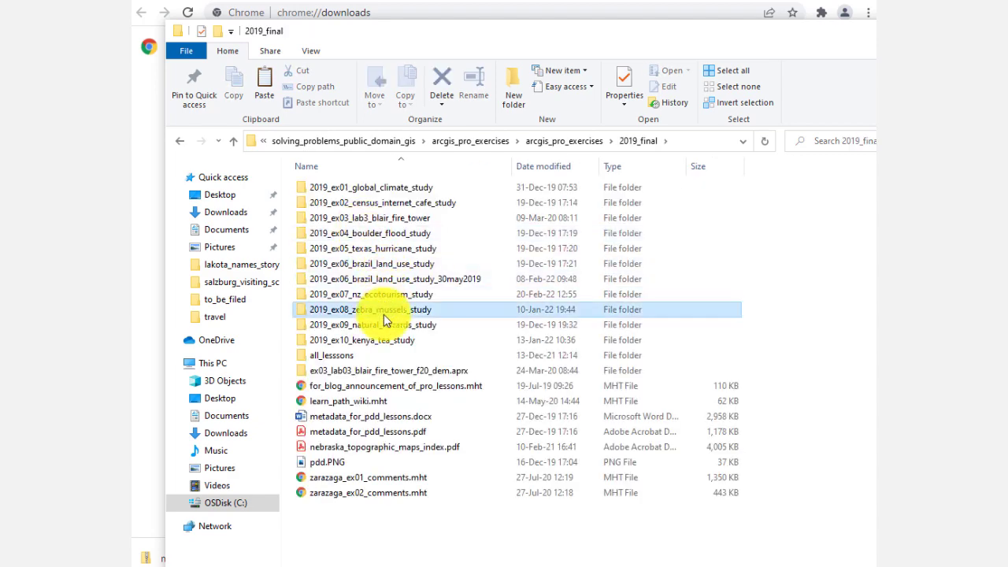
{"action": "double_click", "coordinate": [383, 294]}
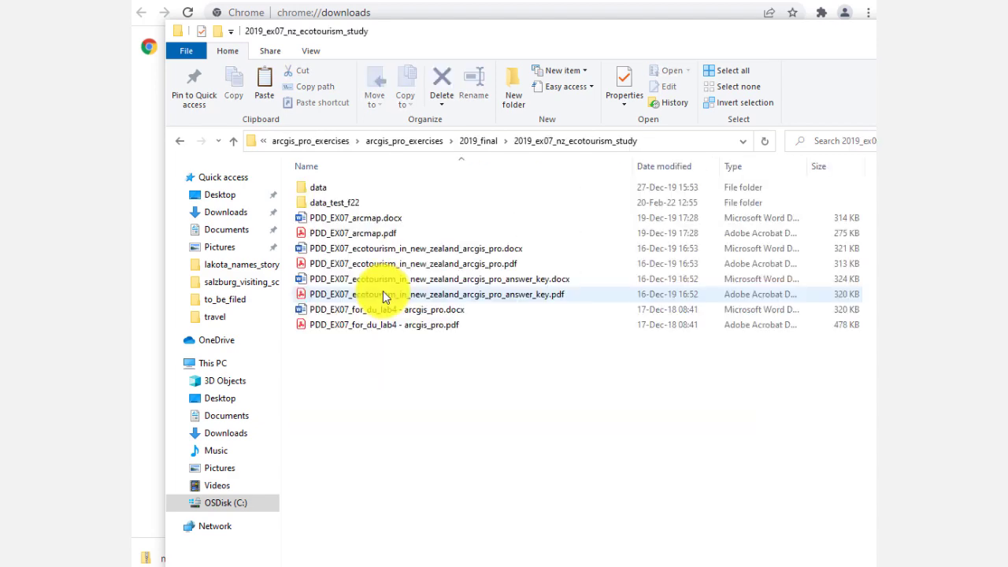
{"action": "left_click", "coordinate": [344, 203]}
{"action": "double_click", "coordinate": [344, 203]}
{"action": "right_click", "coordinate": [438, 360]}
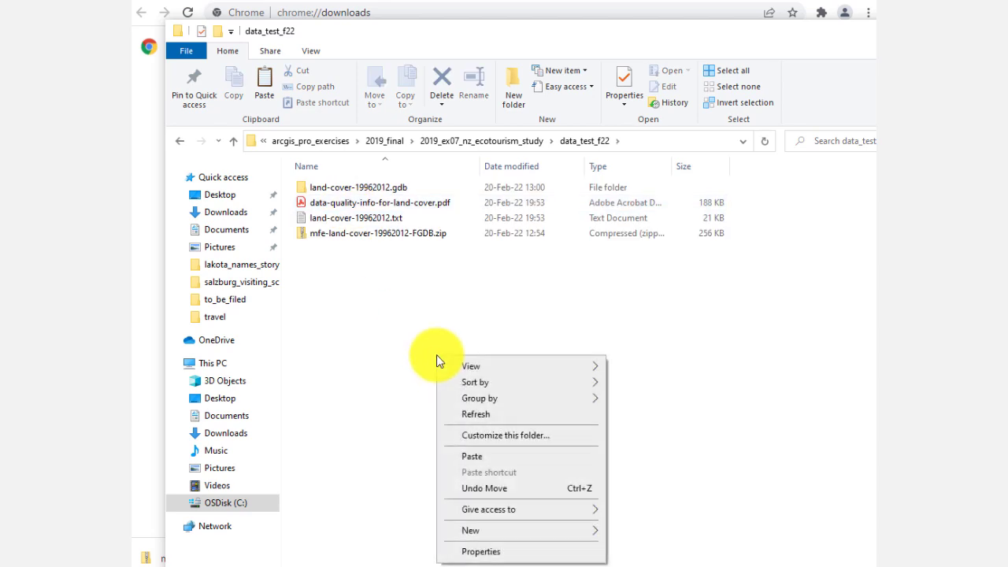
{"action": "left_click", "coordinate": [486, 455]}
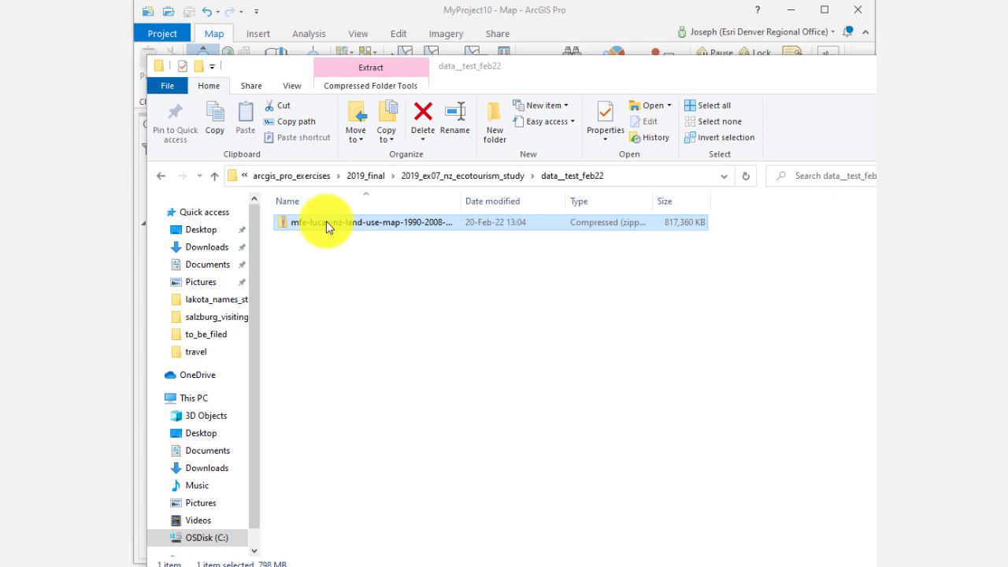
Step: Extract the LUCAS land use zip in place inside the data__test_feb22 folder using 7-Zip's Extract Here
{"action": "double_click", "coordinate": [462, 200]}
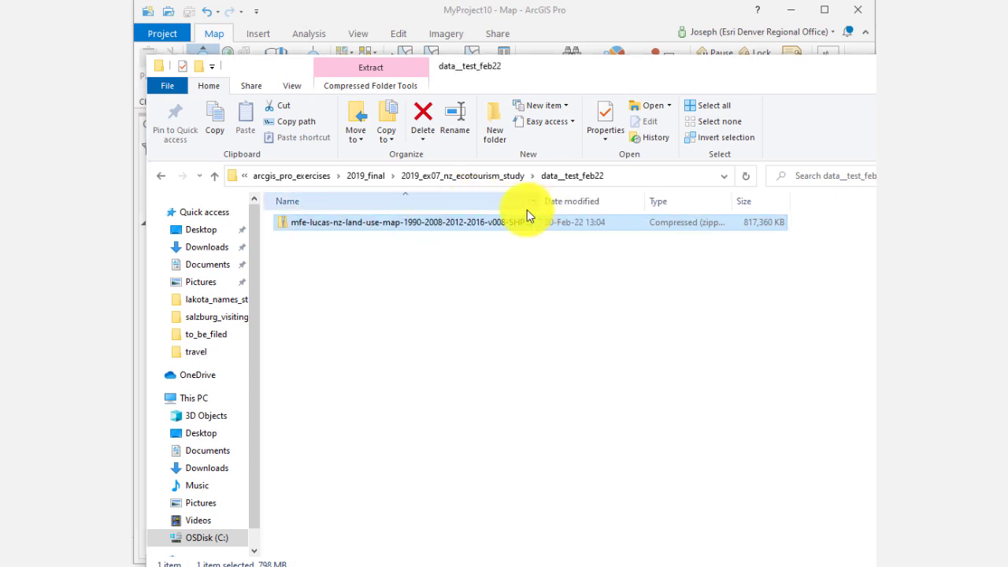
{"action": "right_click", "coordinate": [489, 227]}
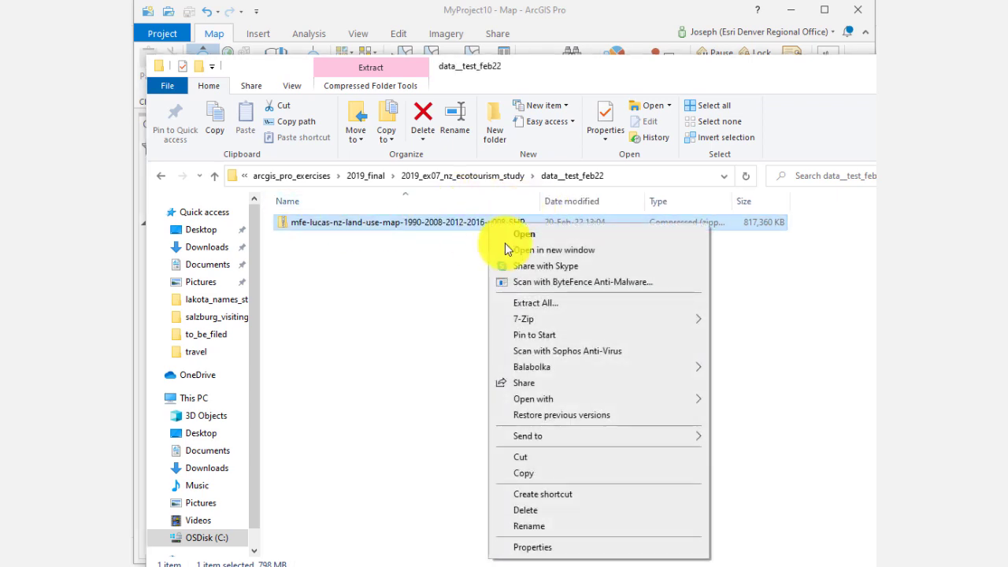
{"action": "mouse_move", "coordinate": [696, 318]}
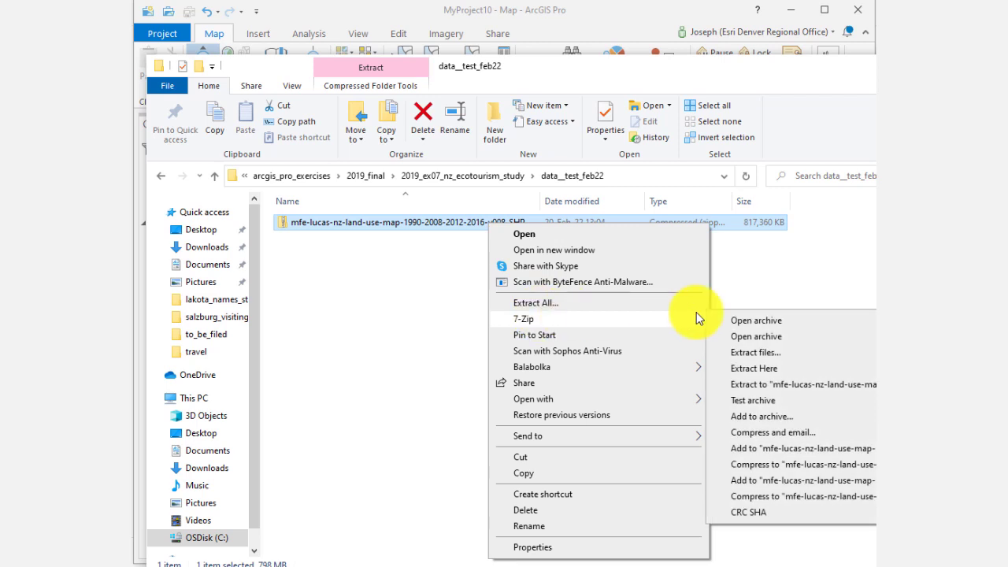
{"action": "left_click", "coordinate": [756, 369]}
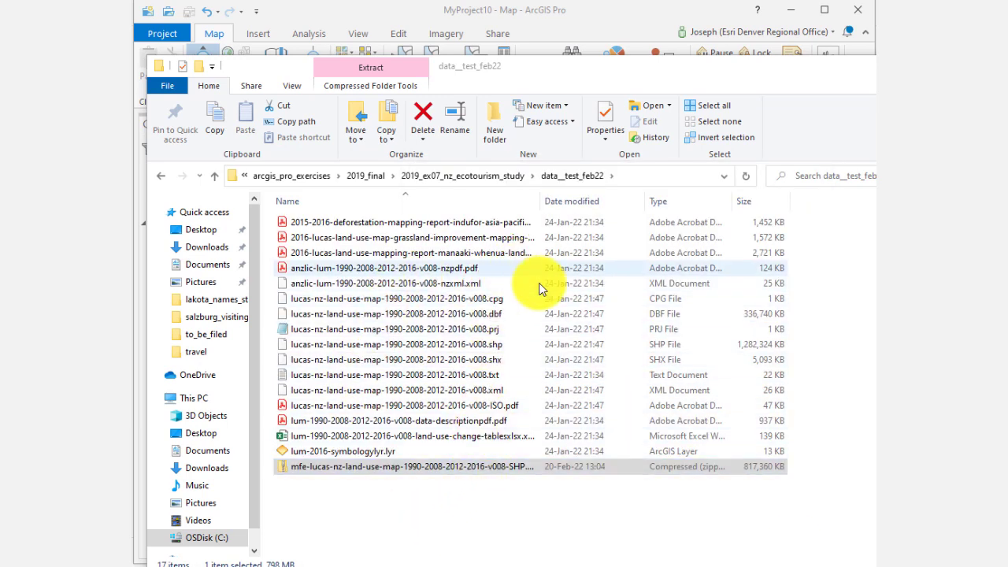
{"action": "left_click_drag", "start_coordinate": [541, 201], "coordinate": [688, 219]}
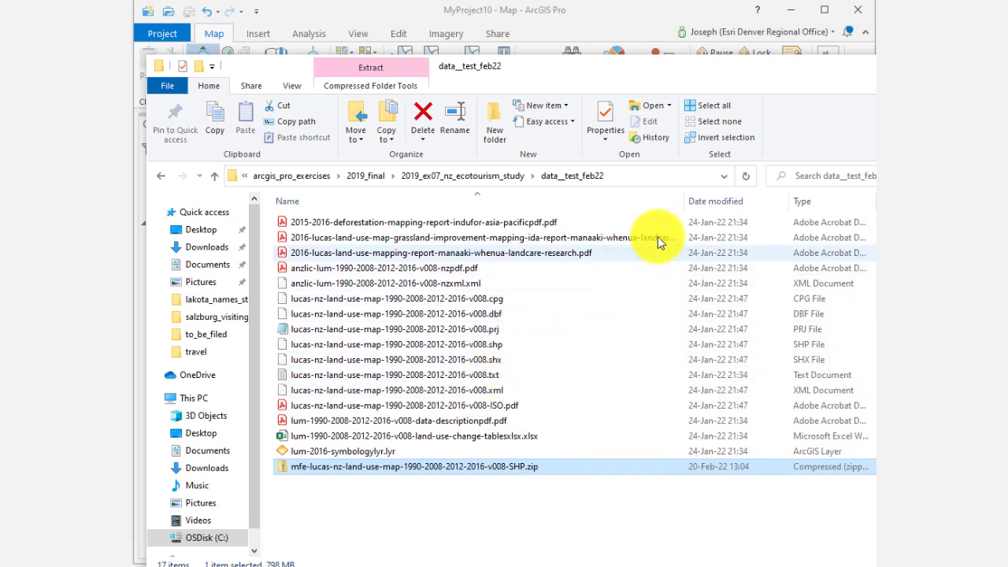
{"action": "left_click_drag", "start_coordinate": [686, 205], "coordinate": [627, 212]}
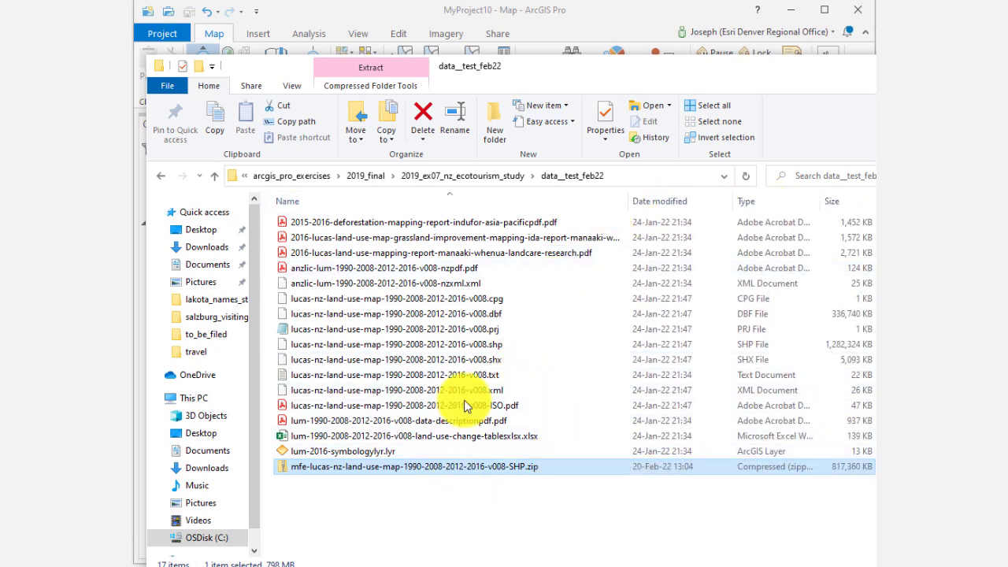
Step: Switch back to ArcGIS Pro and insert a new map into the project
{"action": "left_click", "coordinate": [490, 16]}
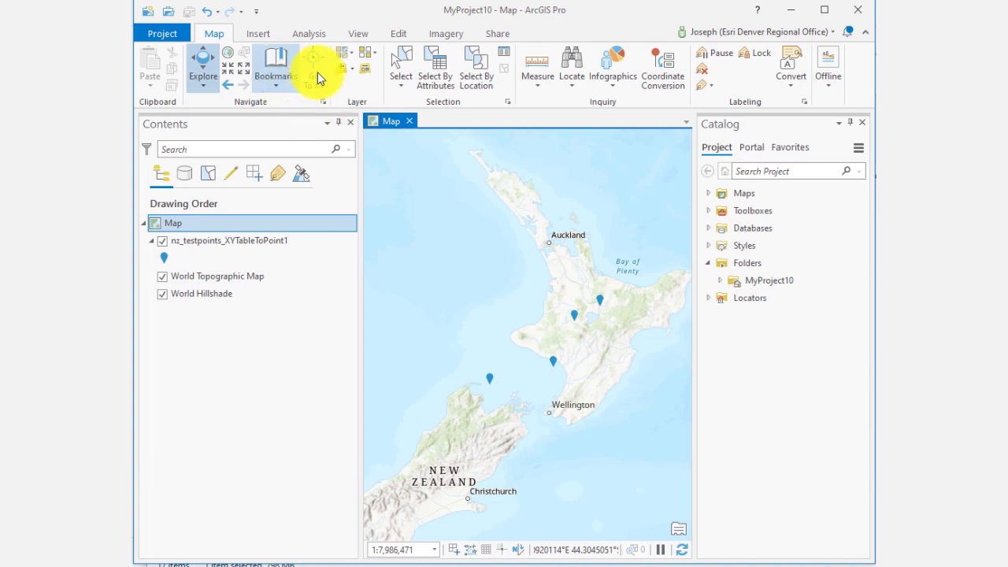
{"action": "left_click", "coordinate": [259, 34]}
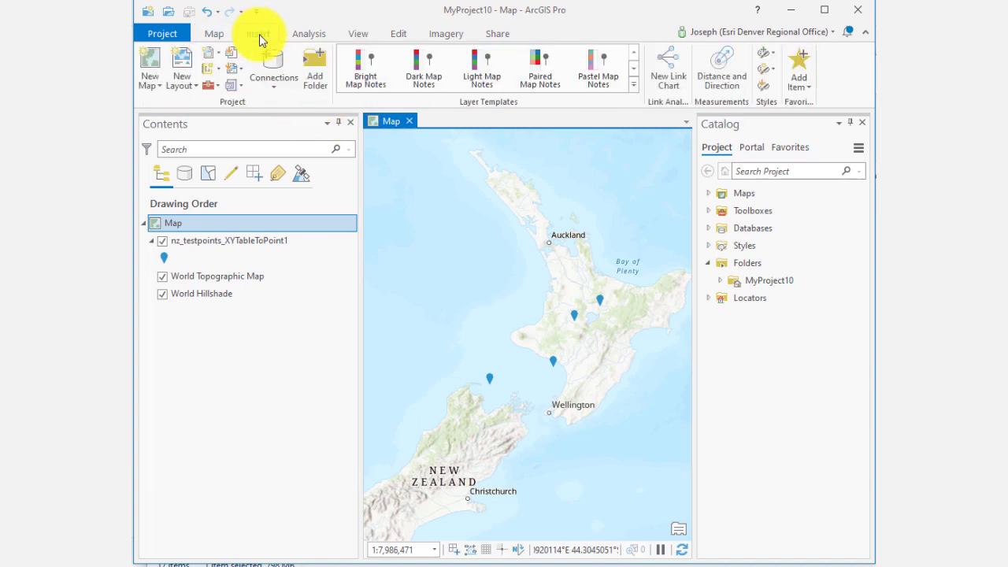
{"action": "left_click", "coordinate": [143, 87]}
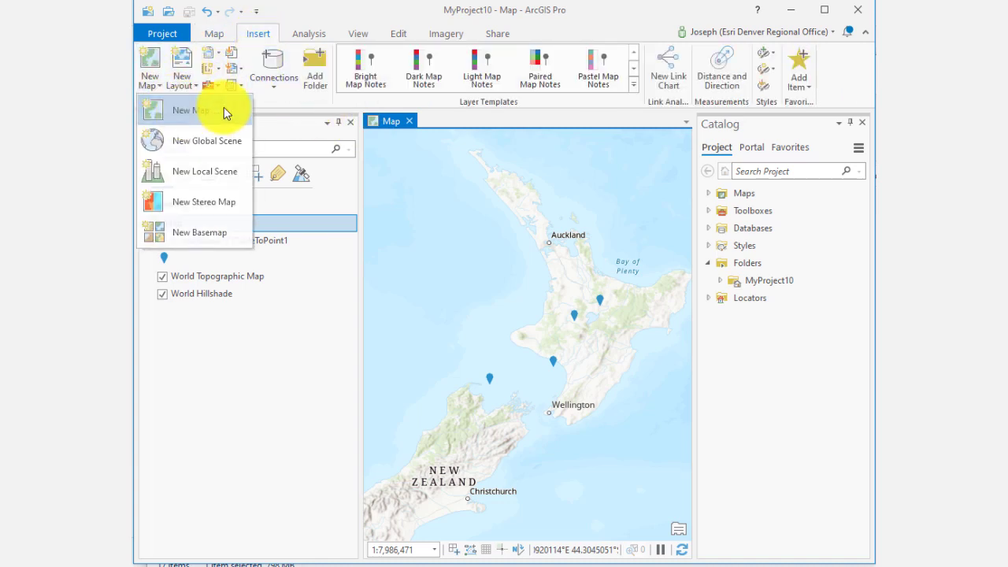
{"action": "left_click", "coordinate": [224, 108]}
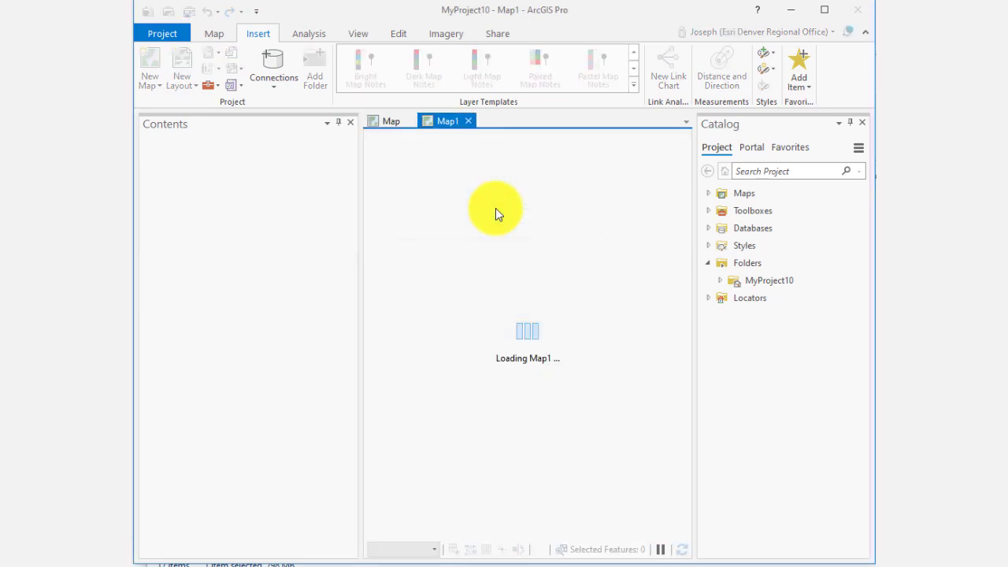
{"action": "left_click", "coordinate": [730, 281]}
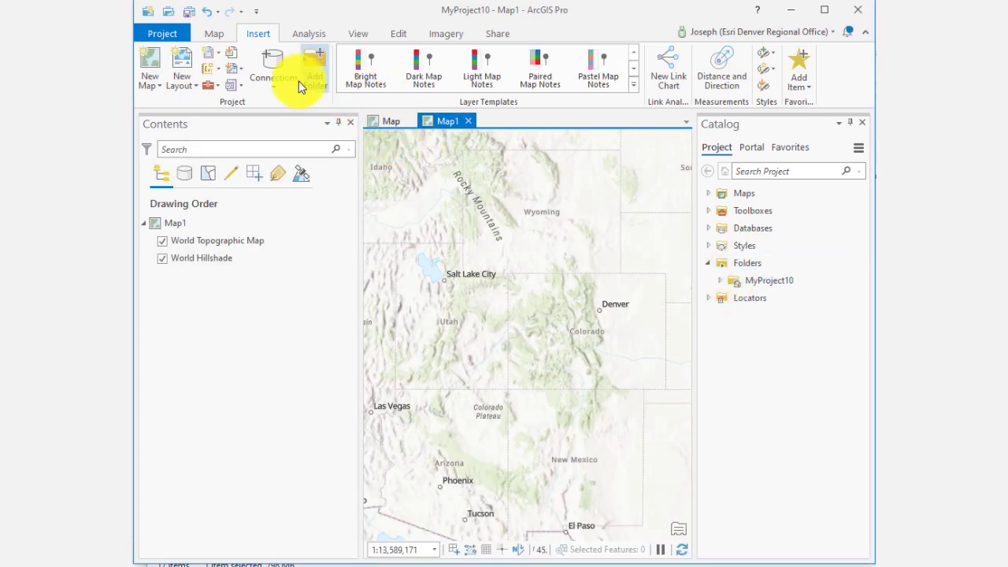
{"action": "left_click", "coordinate": [214, 34]}
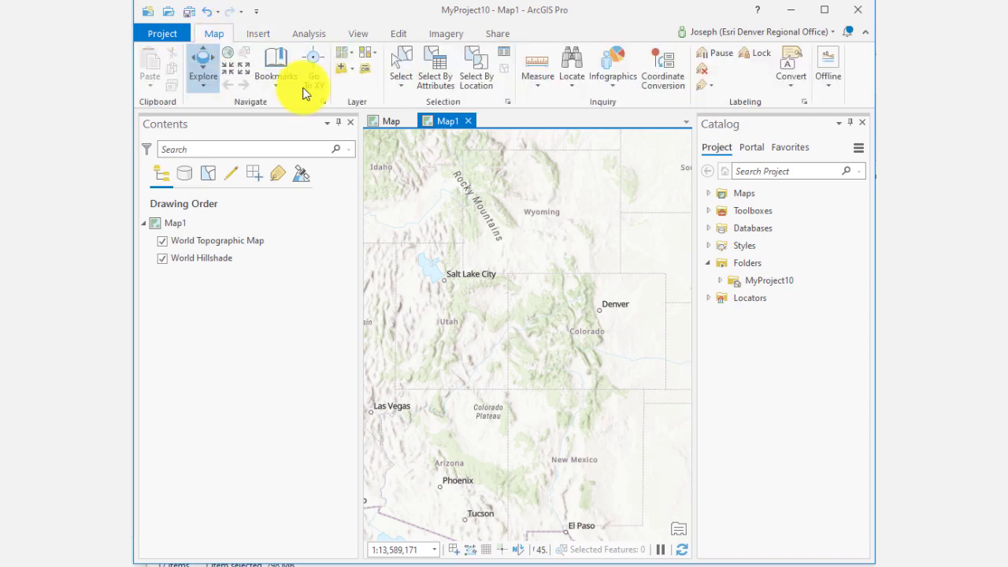
{"action": "left_click", "coordinate": [350, 68]}
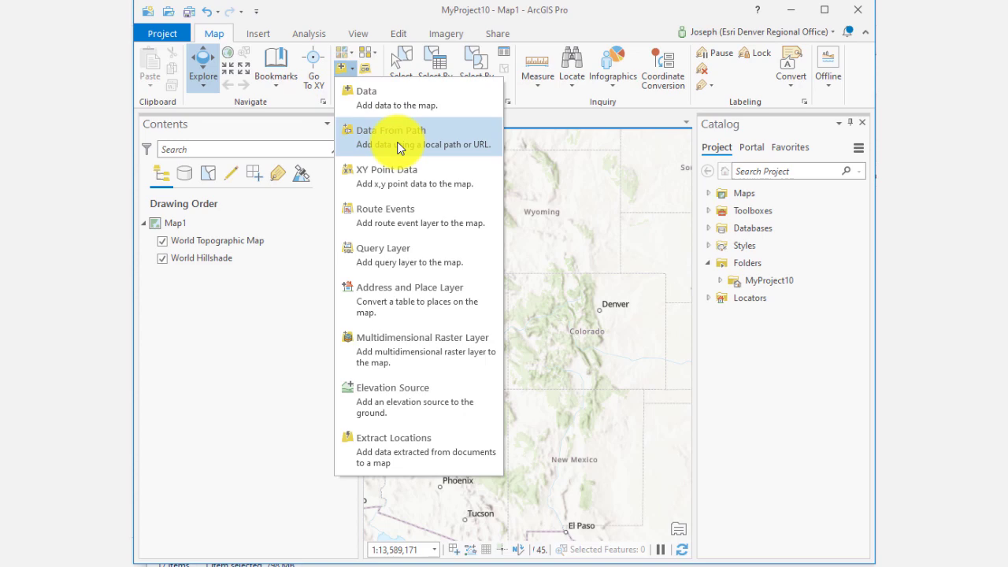
{"action": "left_click", "coordinate": [398, 101]}
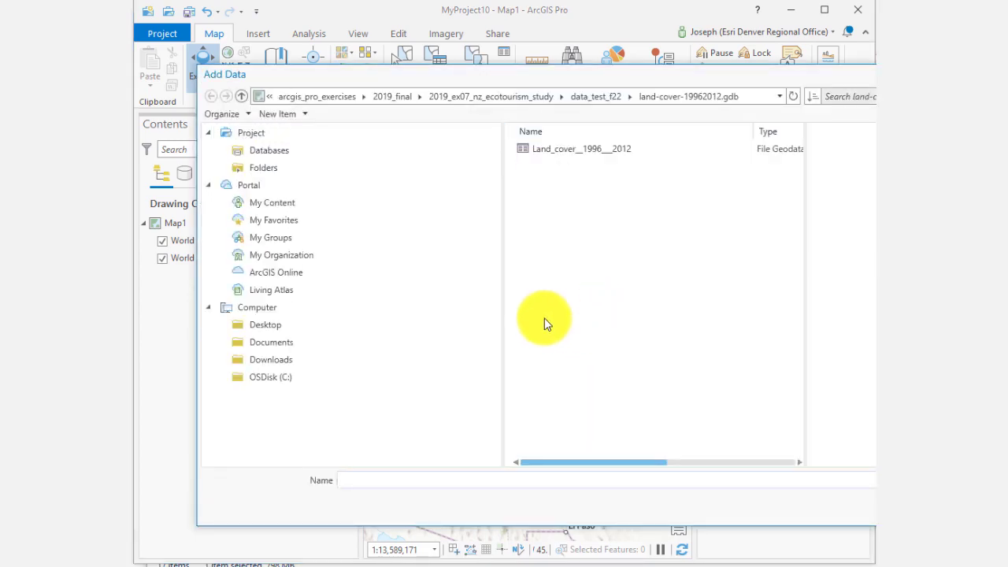
{"action": "left_click", "coordinate": [536, 96]}
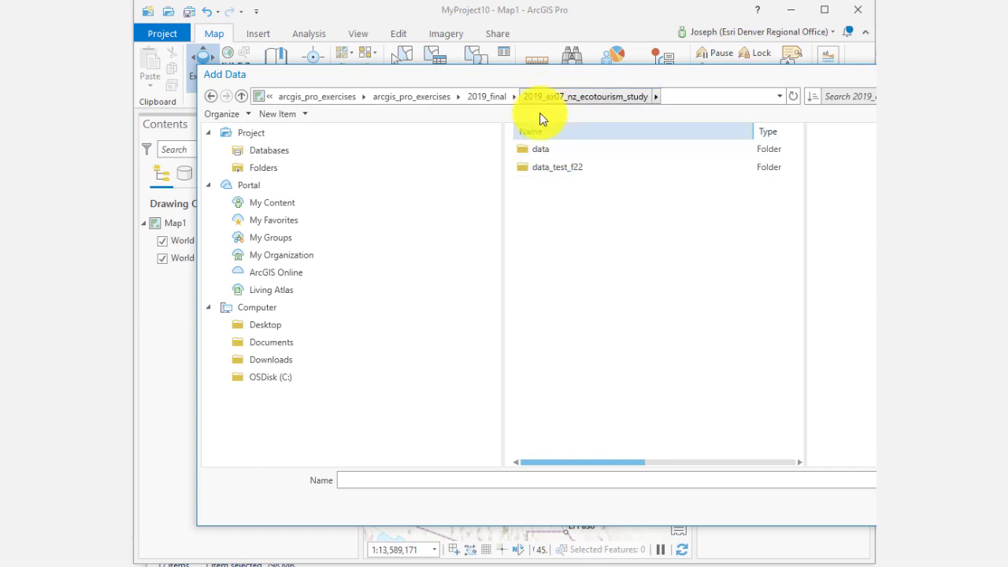
{"action": "left_click", "coordinate": [795, 96]}
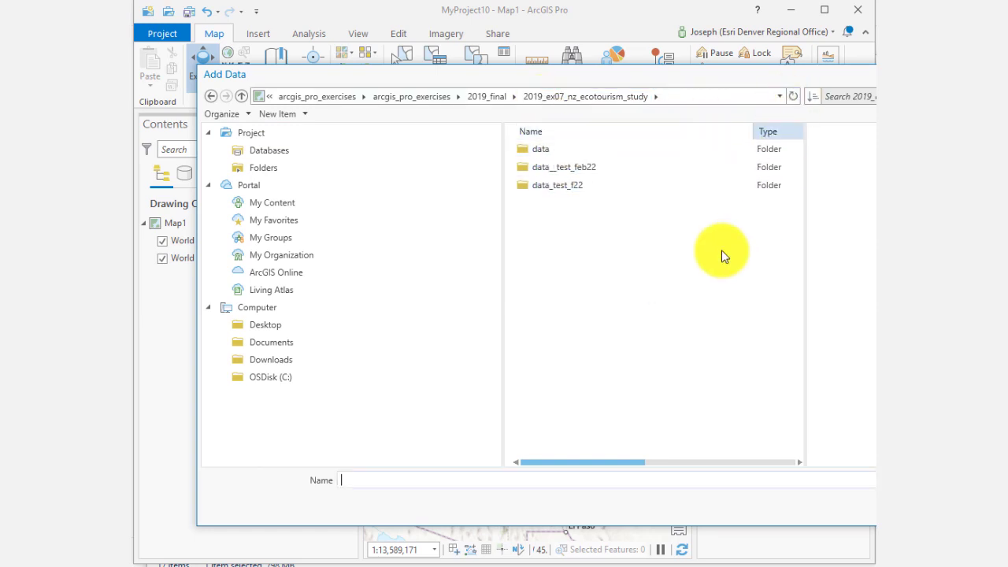
{"action": "double_click", "coordinate": [599, 170]}
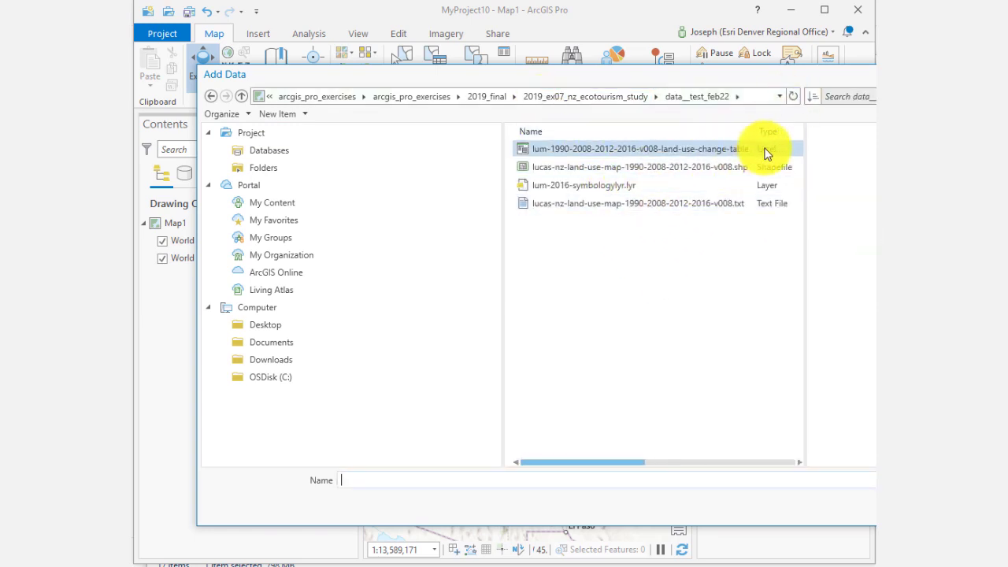
{"action": "double_click", "coordinate": [645, 171]}
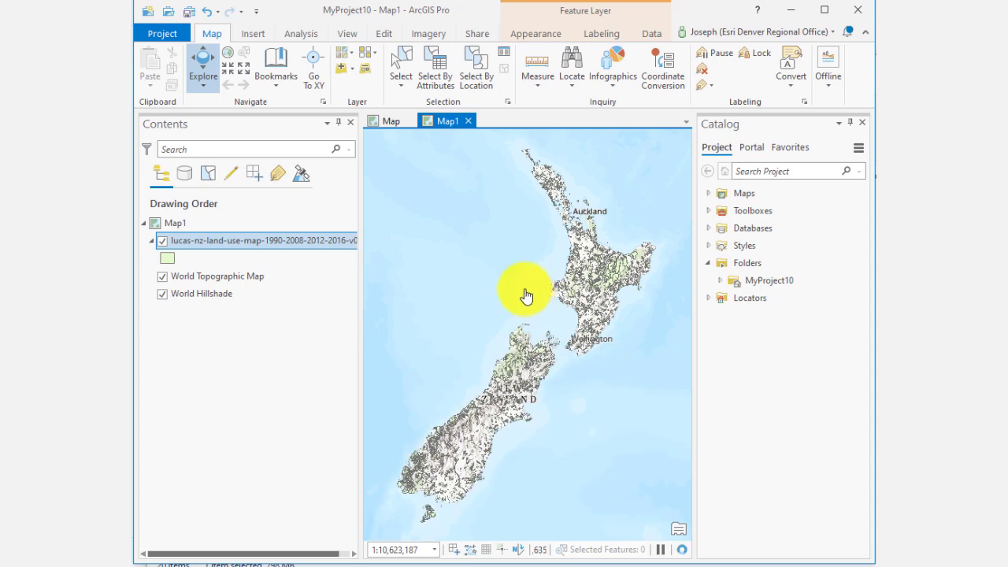
Step: Open the land use layer's attribute table to review its fields, then close it
{"action": "scroll", "coordinate": [512, 305], "scroll_direction": "down", "scroll_amount": 2}
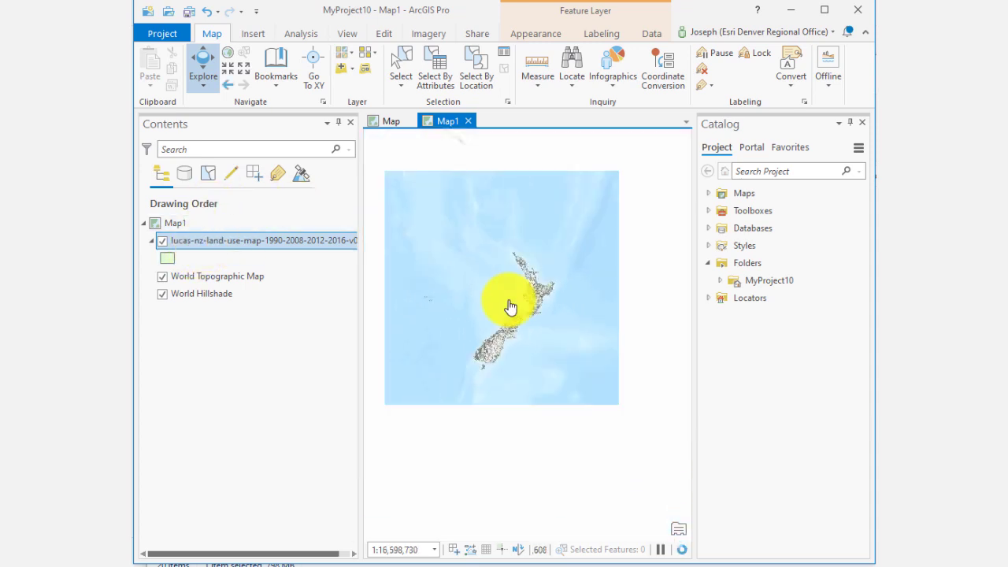
{"action": "scroll", "coordinate": [511, 307], "scroll_direction": "down", "scroll_amount": 5}
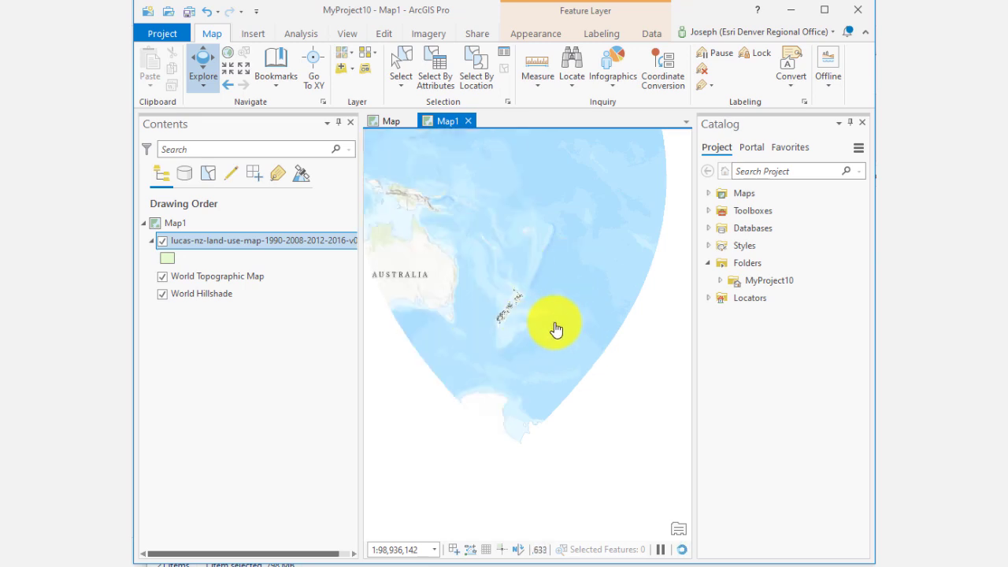
{"action": "scroll", "coordinate": [513, 308], "scroll_direction": "up", "scroll_amount": 8}
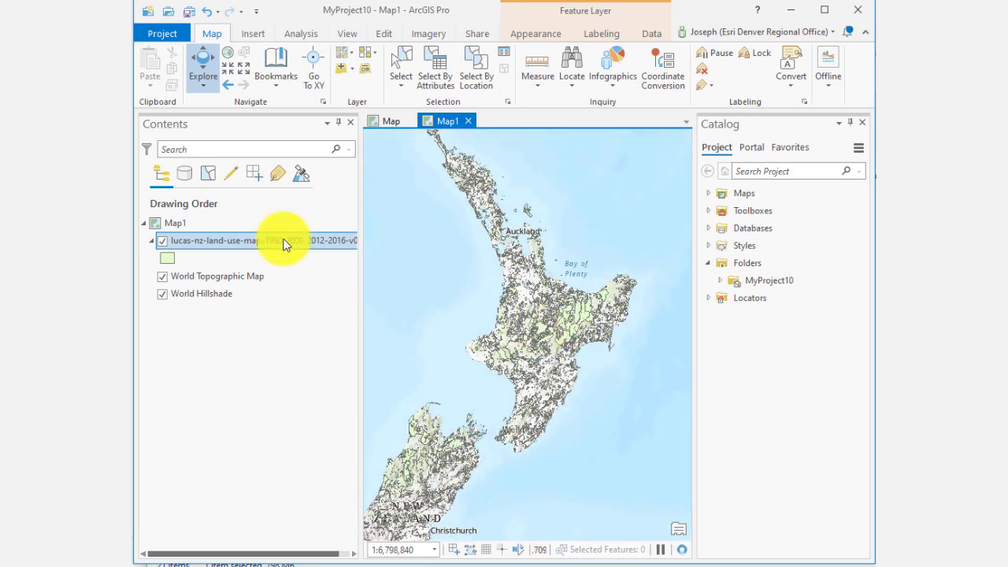
{"action": "right_click", "coordinate": [286, 242]}
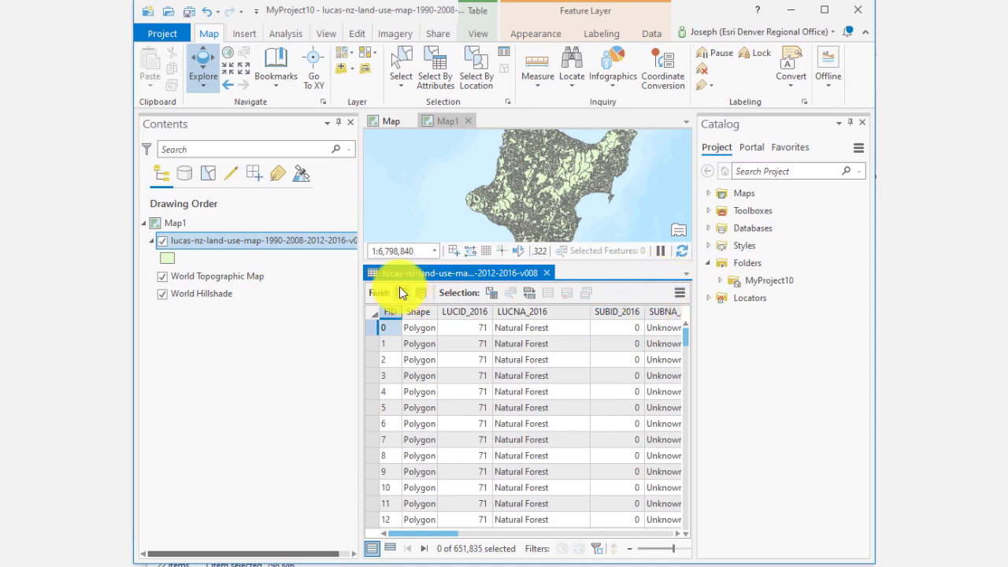
{"action": "left_click", "coordinate": [546, 272]}
{"action": "scroll", "coordinate": [552, 307], "scroll_direction": "up", "scroll_amount": 5}
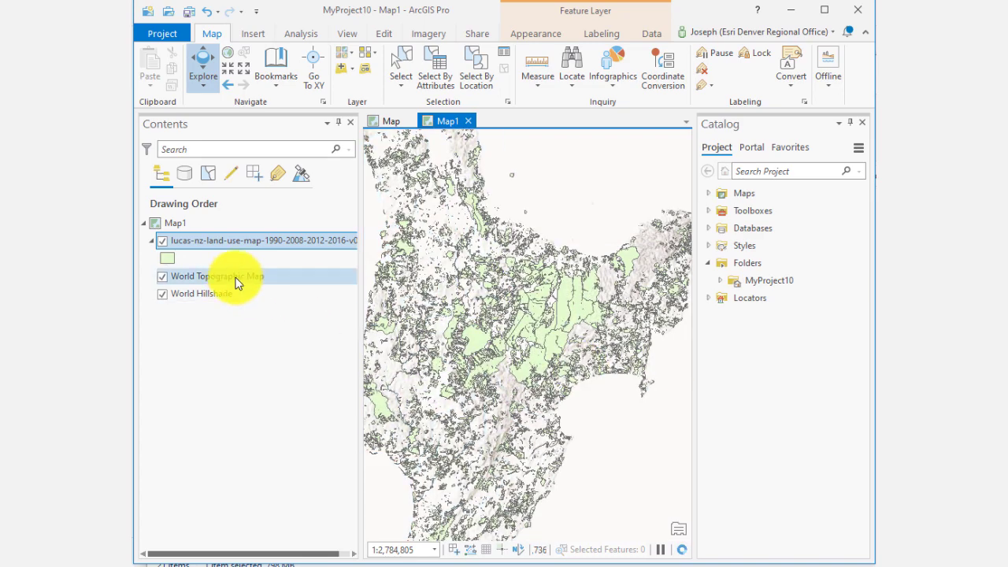
Step: Symbolize the land use layer with Unique Values based on the LUCNA_2016 field
{"action": "right_click", "coordinate": [233, 243]}
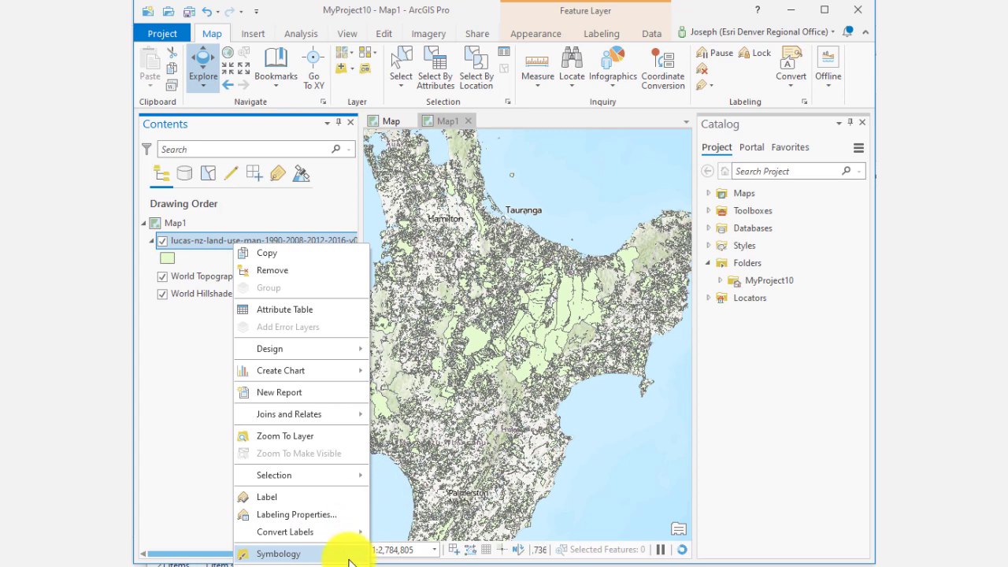
{"action": "left_click", "coordinate": [286, 556]}
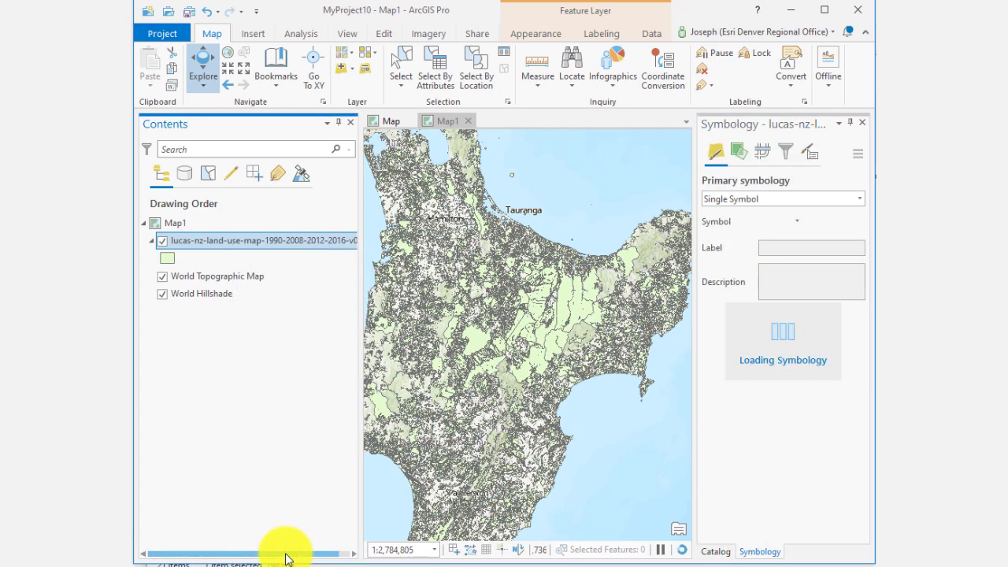
{"action": "left_click", "coordinate": [772, 203]}
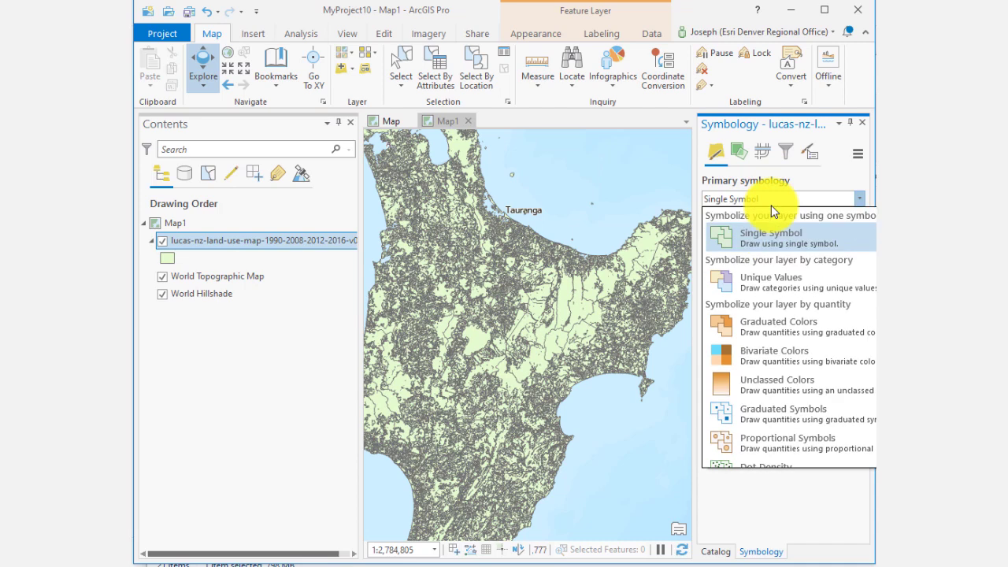
{"action": "left_click", "coordinate": [770, 291]}
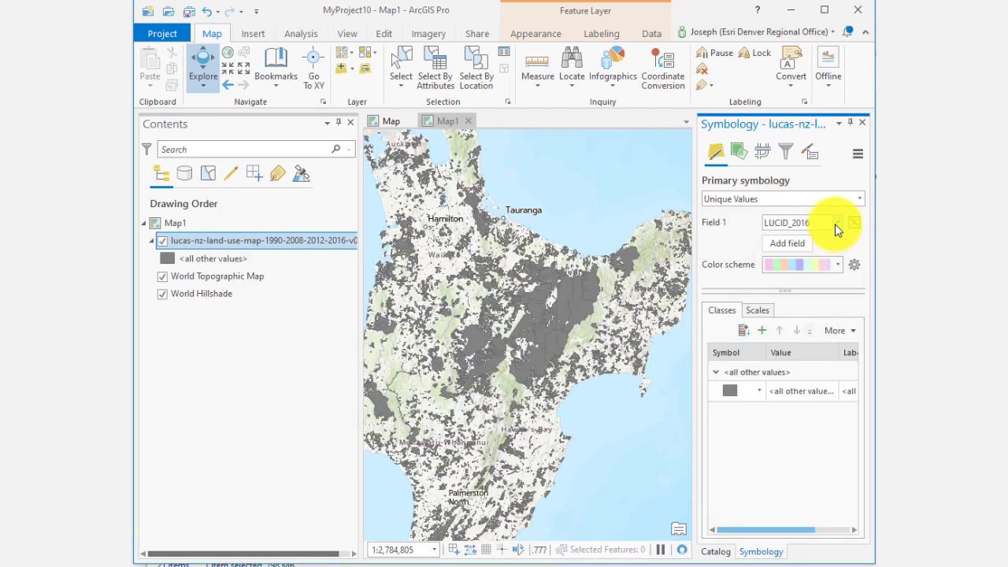
{"action": "left_click", "coordinate": [835, 223]}
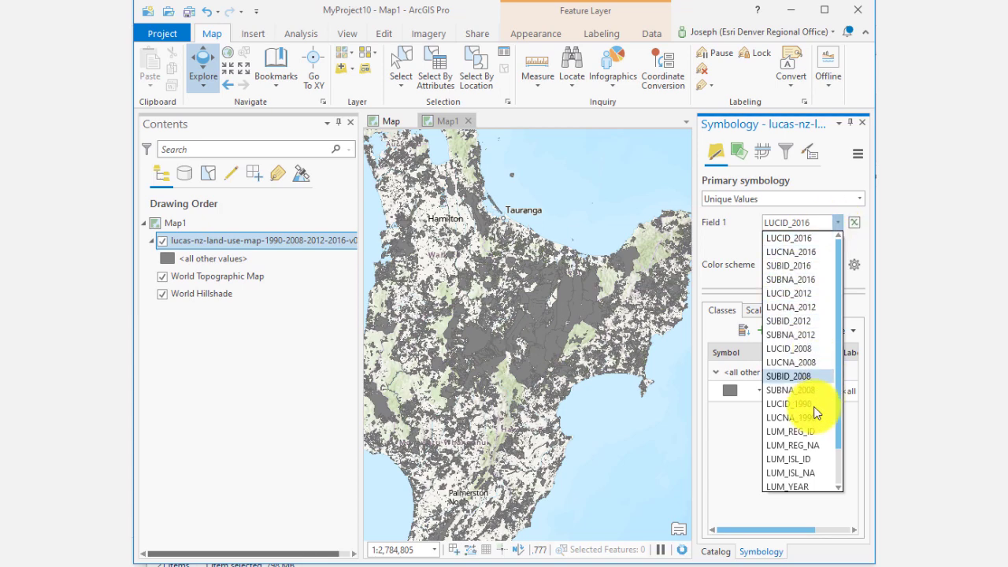
{"action": "scroll", "coordinate": [803, 453], "scroll_direction": "down", "scroll_amount": 1}
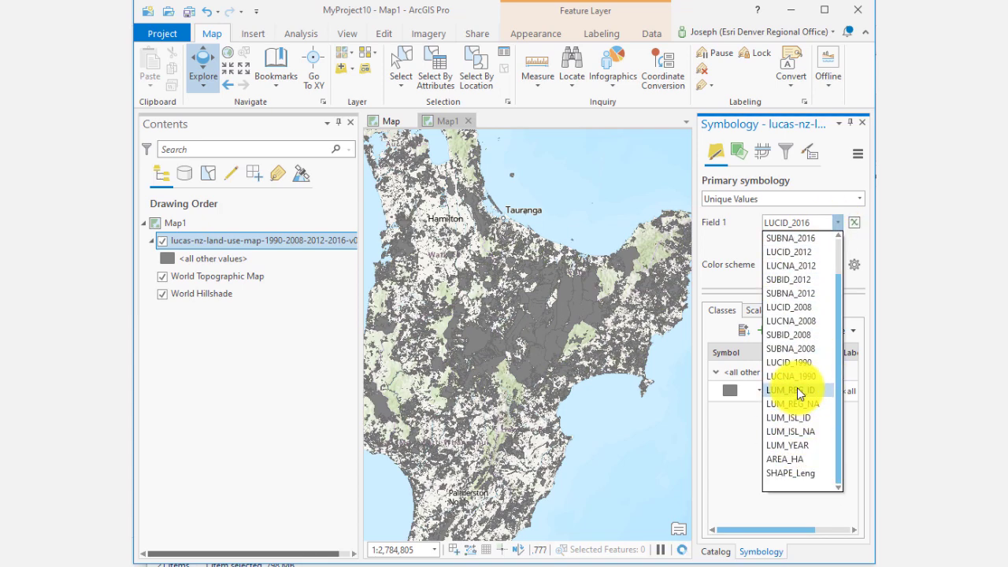
{"action": "scroll", "coordinate": [795, 355], "scroll_direction": "up", "scroll_amount": 1}
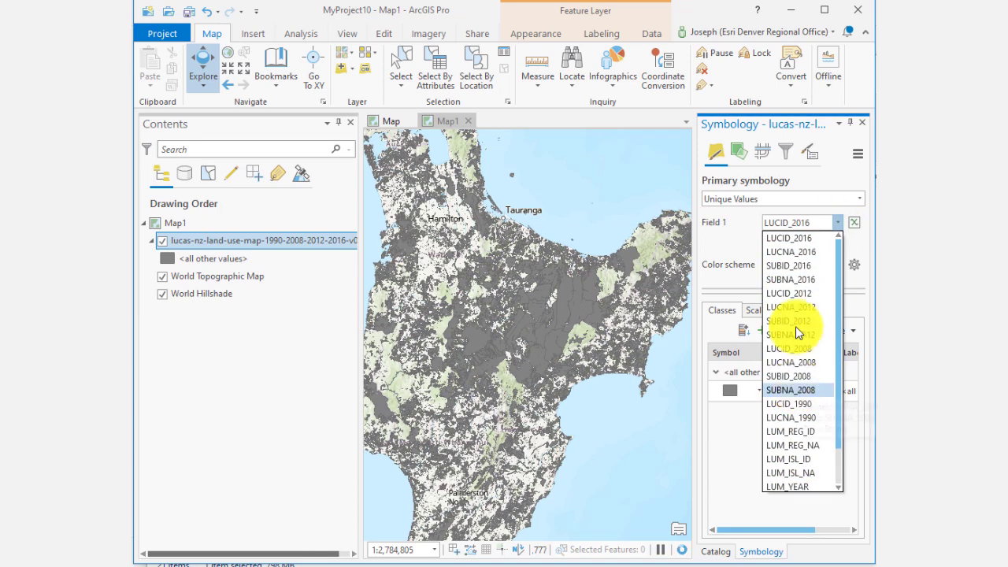
{"action": "left_click", "coordinate": [803, 252]}
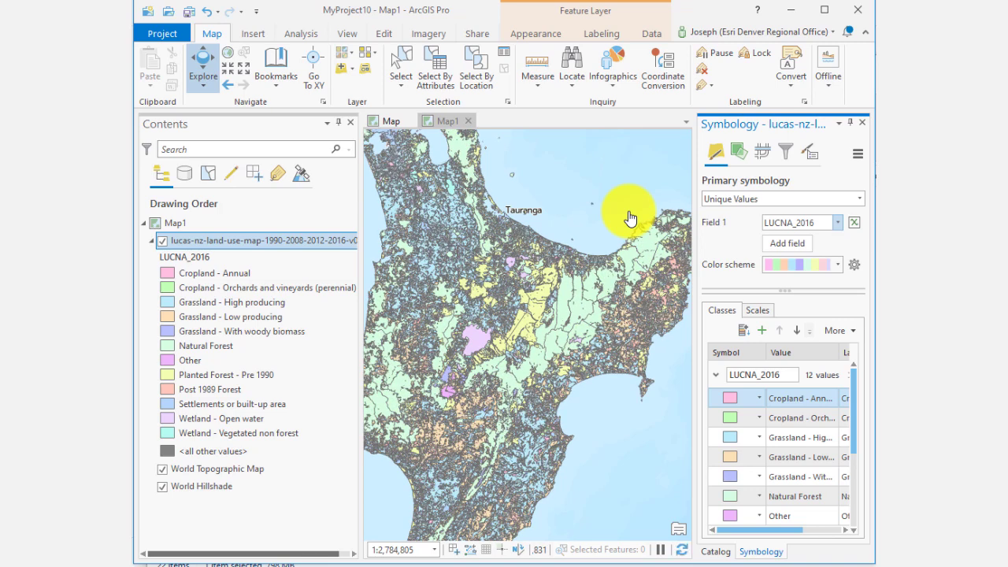
Step: Inspect a land use polygon's pop-up attributes near Tauranga, then close the pop-up
{"action": "left_click", "coordinate": [521, 340]}
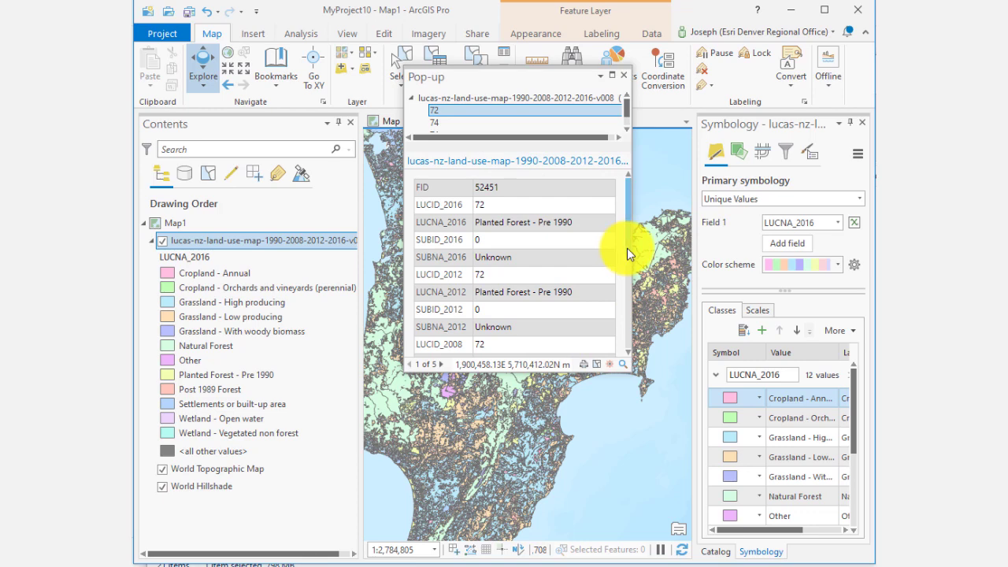
{"action": "left_click_drag", "start_coordinate": [627, 250], "coordinate": [628, 103]}
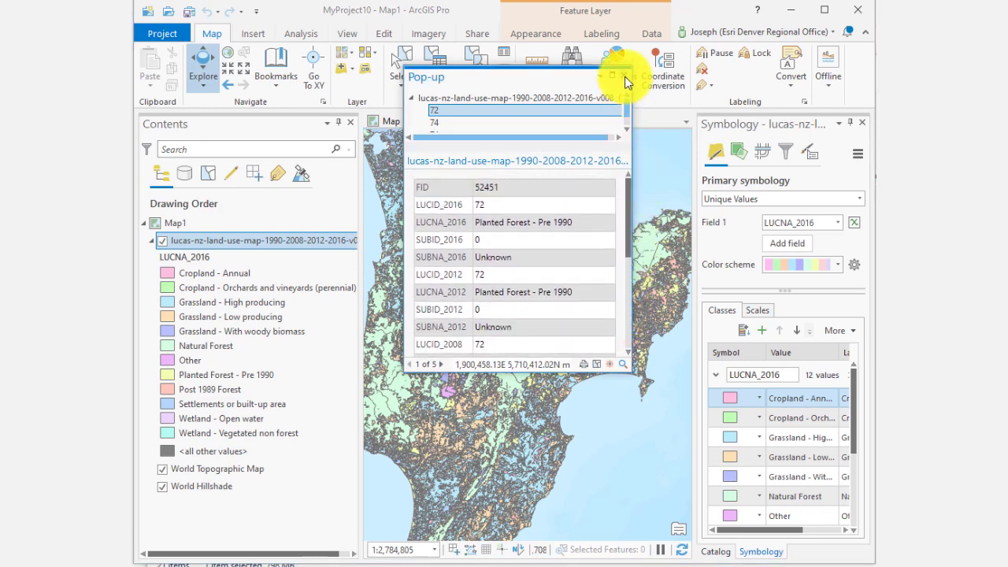
{"action": "left_click", "coordinate": [624, 79]}
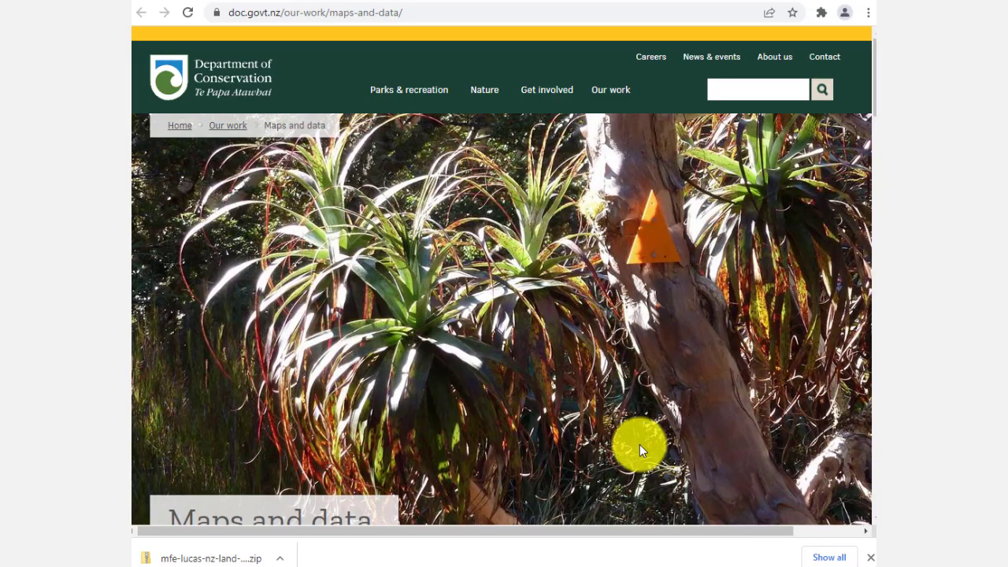
Step: Open the DOC Open Spatial Data Portal from the Department of Conservation Maps and data page
{"action": "scroll", "coordinate": [420, 325], "scroll_direction": "down", "scroll_amount": 5}
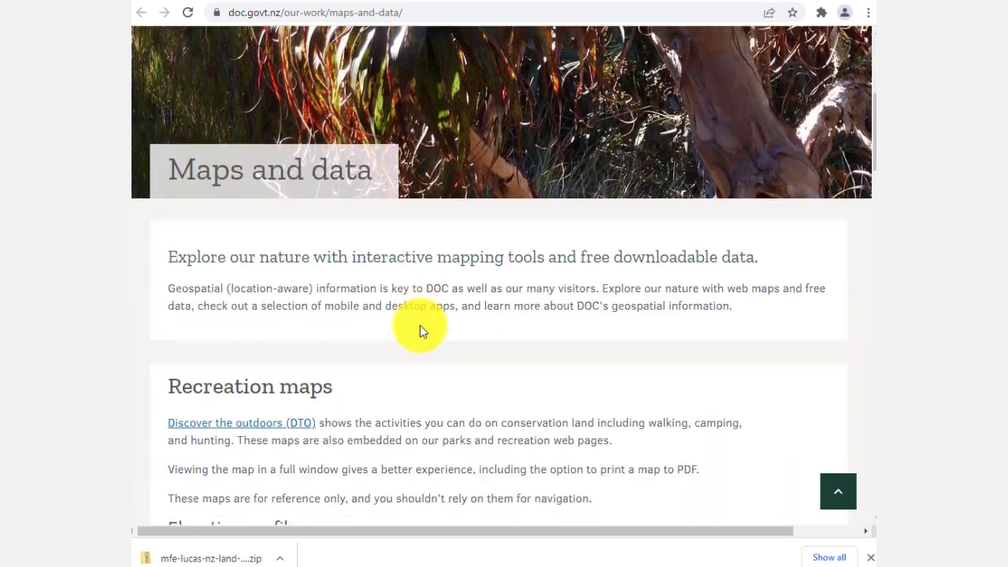
{"action": "scroll", "coordinate": [385, 335], "scroll_direction": "down", "scroll_amount": 7}
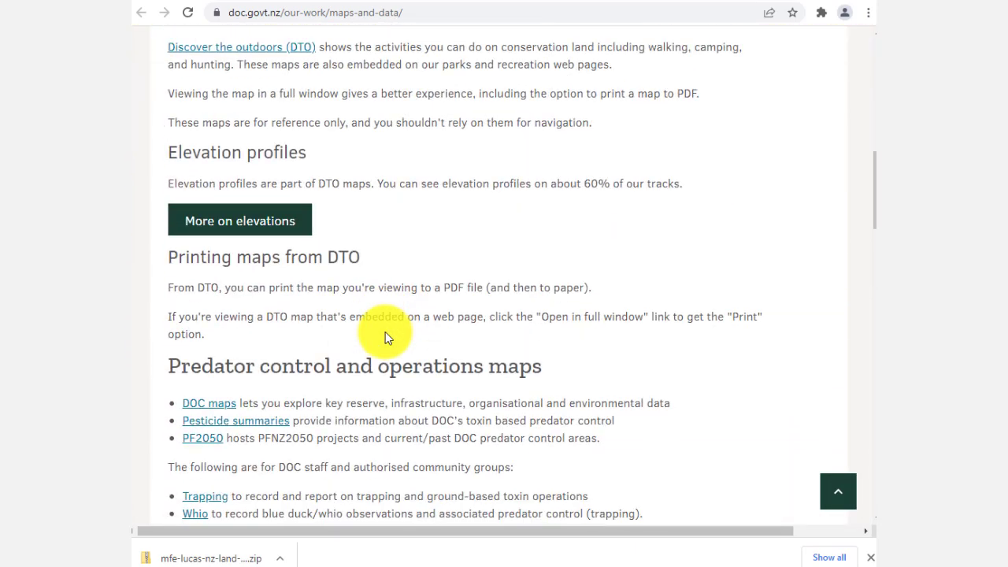
{"action": "scroll", "coordinate": [385, 331], "scroll_direction": "down", "scroll_amount": 5}
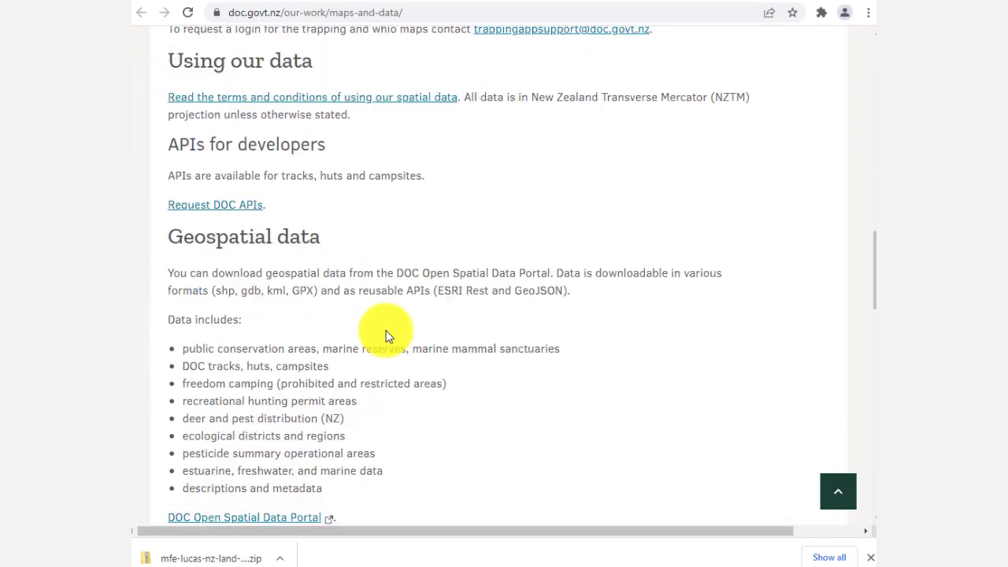
{"action": "scroll", "coordinate": [404, 332], "scroll_direction": "down", "scroll_amount": 2}
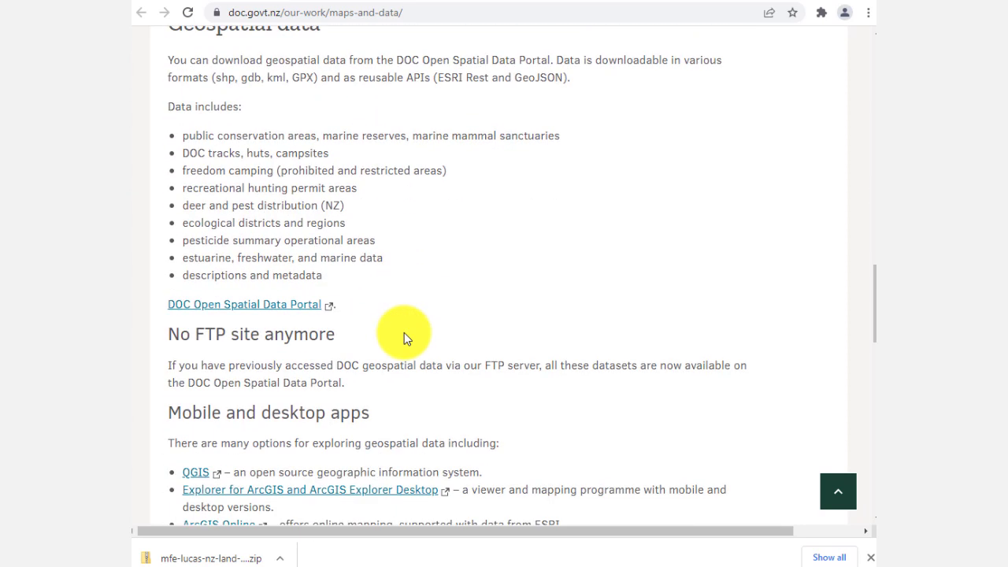
{"action": "left_click", "coordinate": [236, 304]}
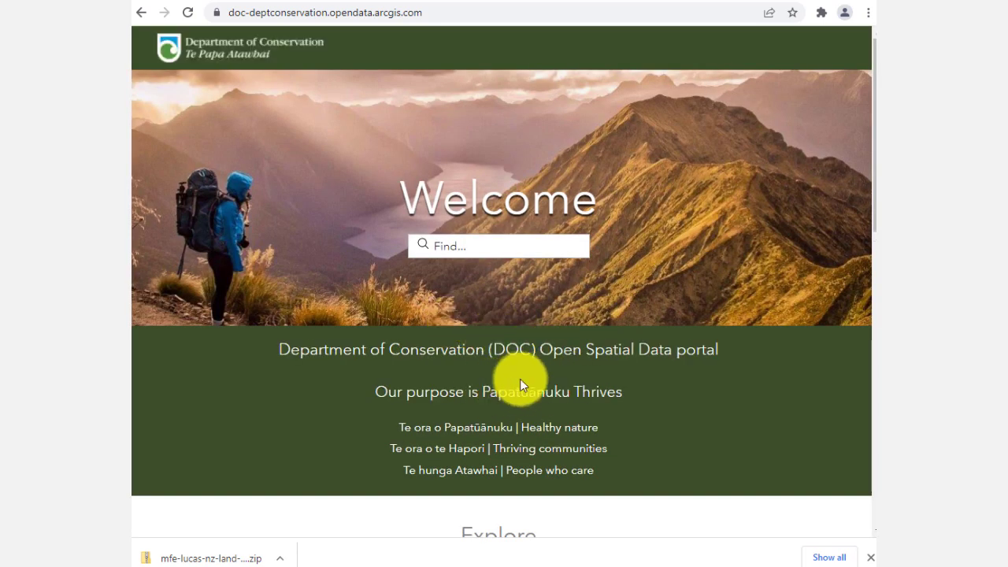
Step: Open the Native Animals category on the DOC Open Spatial Data portal
{"action": "scroll", "coordinate": [522, 379], "scroll_direction": "down", "scroll_amount": 3}
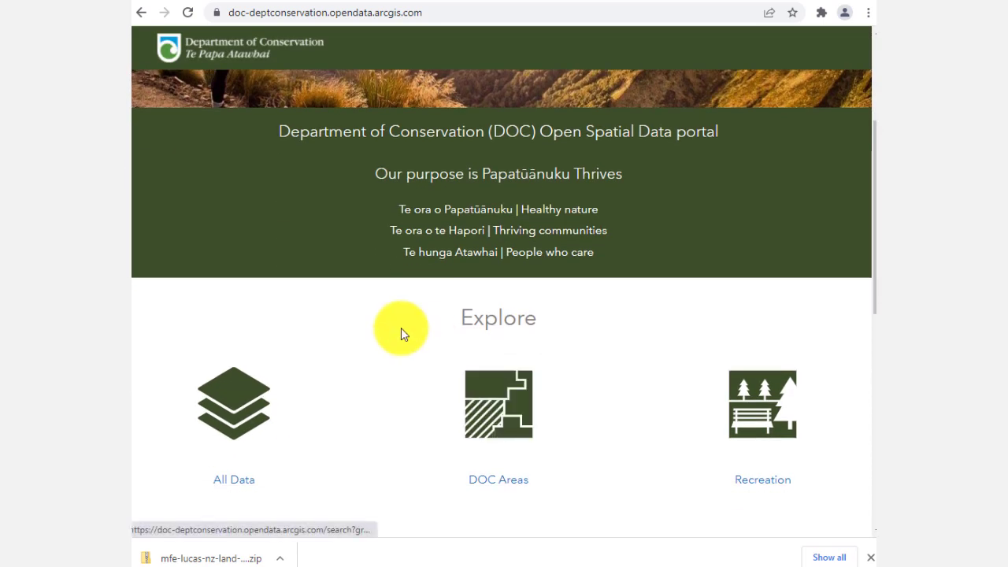
{"action": "scroll", "coordinate": [400, 330], "scroll_direction": "down", "scroll_amount": 3}
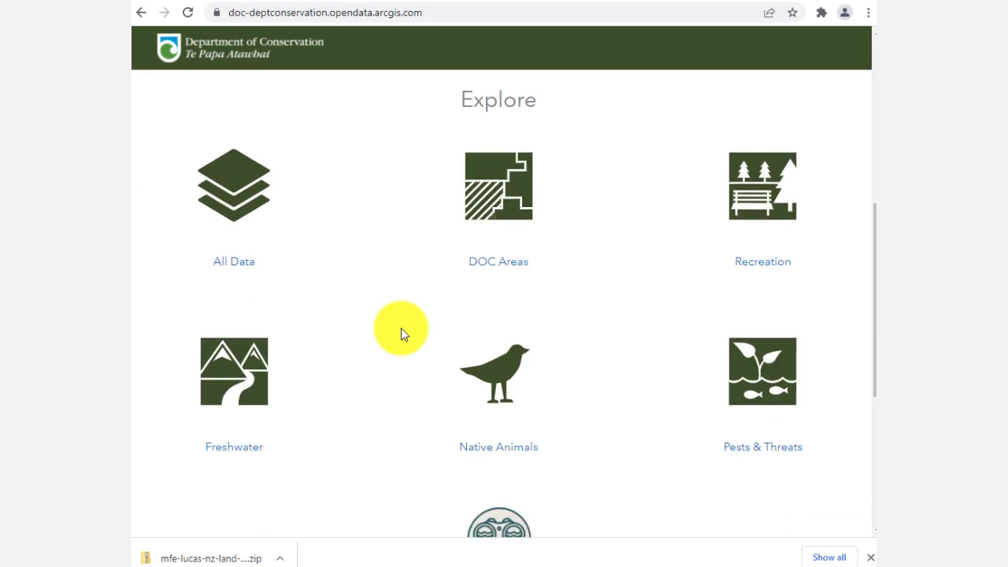
{"action": "scroll", "coordinate": [401, 328], "scroll_direction": "down", "scroll_amount": 1}
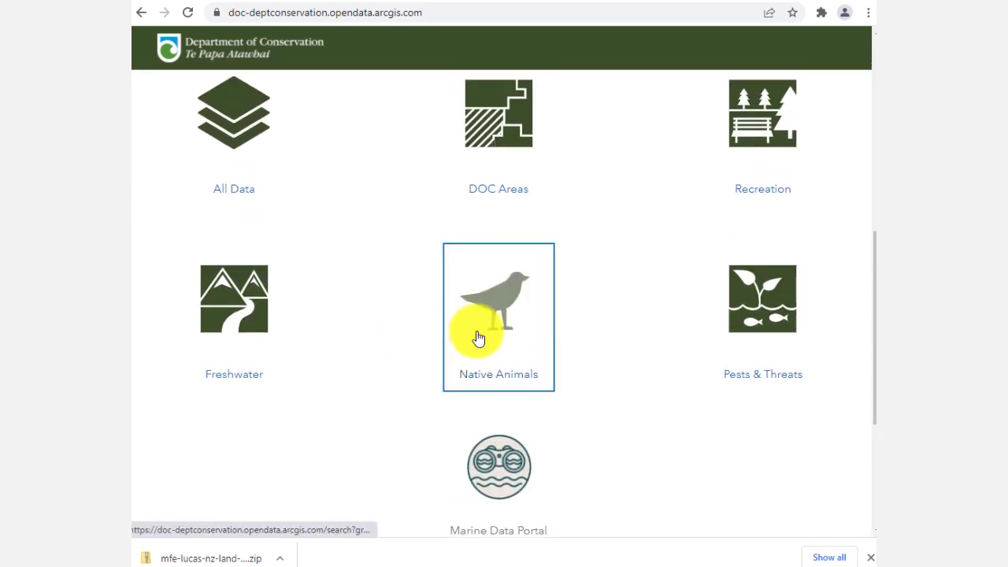
{"action": "left_click", "coordinate": [478, 337]}
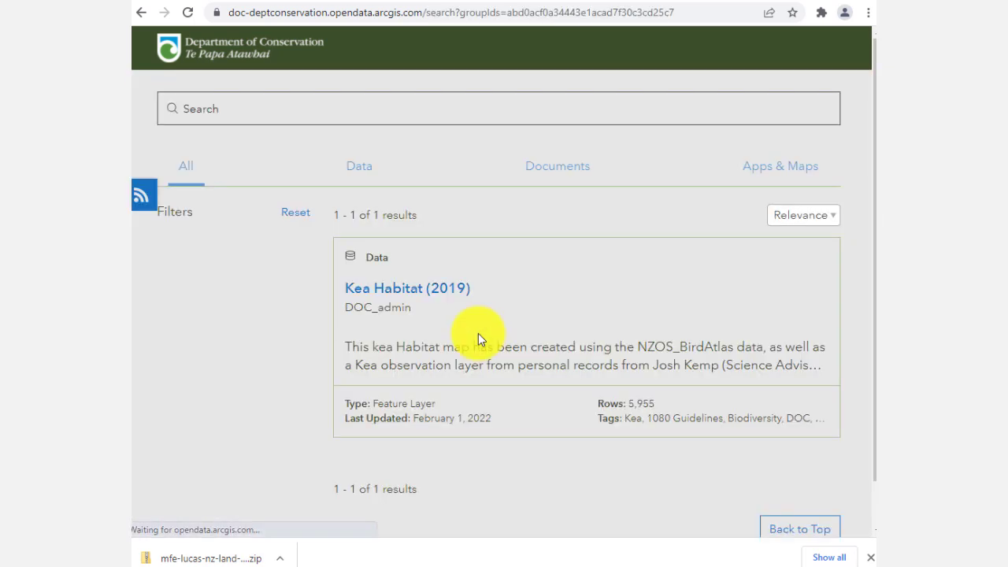
Step: Switch to the Data tab listing all datasets and clear the Feature Layer and Feature Service content type filters
{"action": "scroll", "coordinate": [478, 334], "scroll_direction": "down", "scroll_amount": 3}
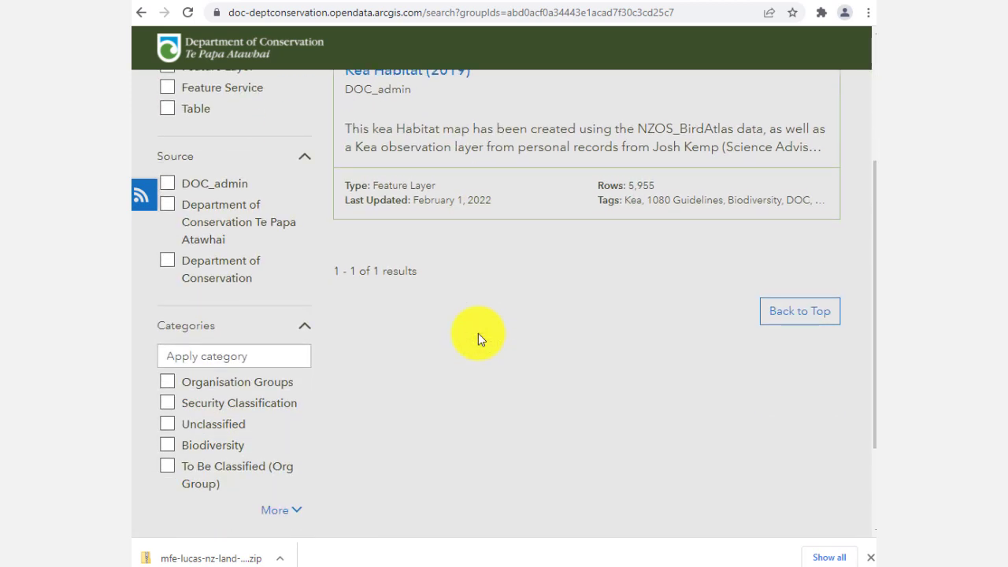
{"action": "scroll", "coordinate": [478, 333], "scroll_direction": "up", "scroll_amount": 3}
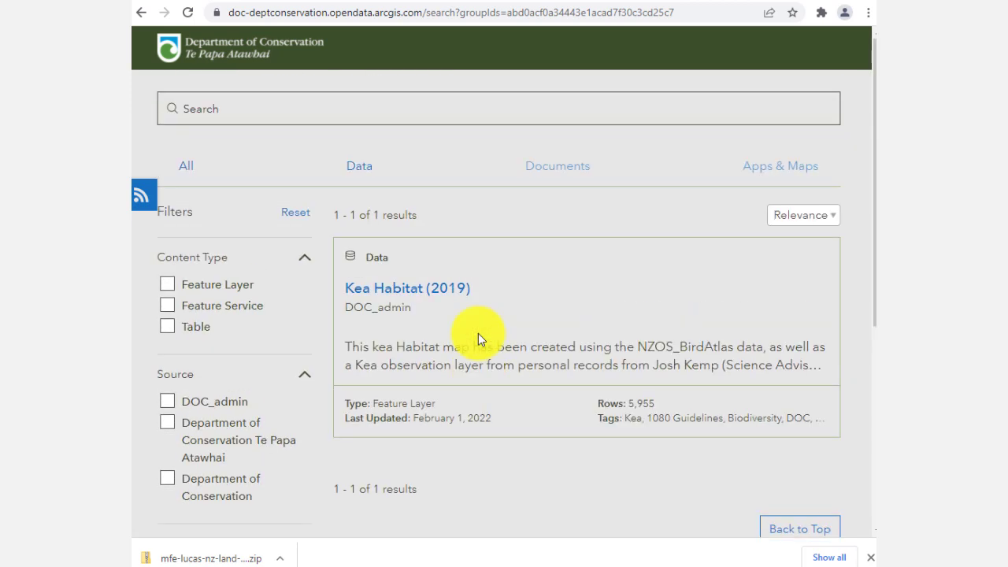
{"action": "left_click", "coordinate": [172, 286]}
{"action": "left_click", "coordinate": [167, 306]}
{"action": "left_click", "coordinate": [168, 283]}
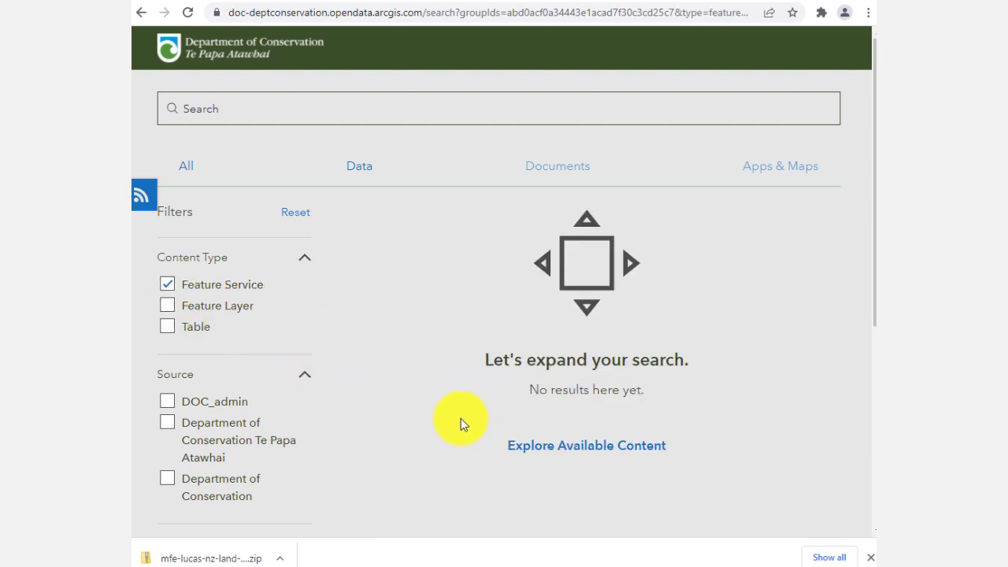
{"action": "left_click", "coordinate": [355, 168]}
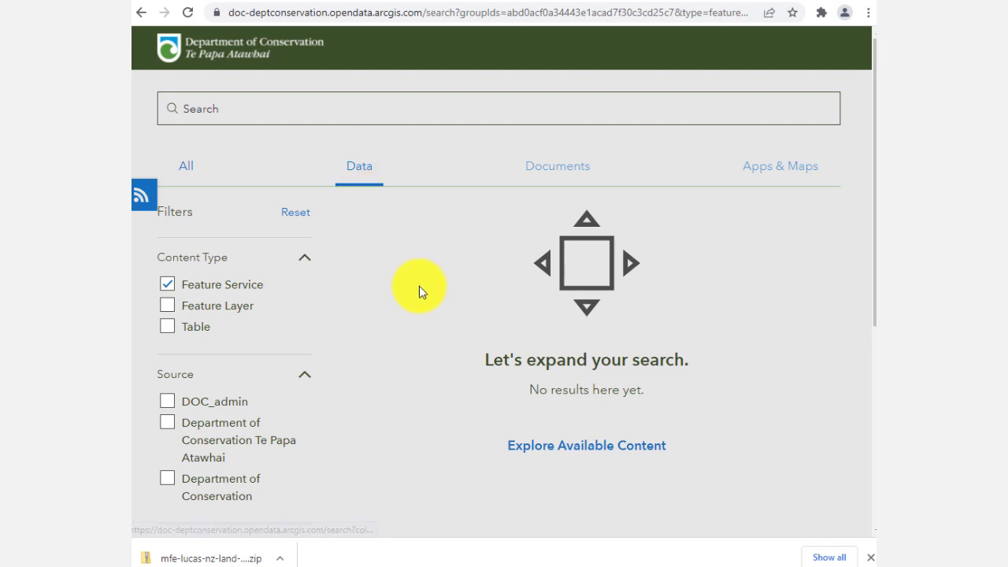
{"action": "left_click", "coordinate": [168, 286]}
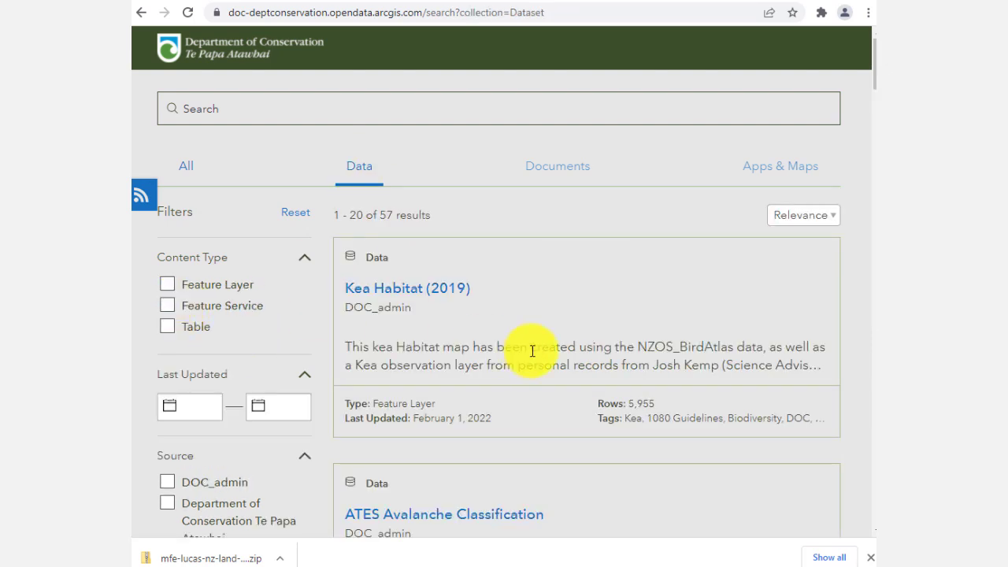
Step: Browse the dataset list and open the Kea Habitat (2019) dataset
{"action": "scroll", "coordinate": [532, 350], "scroll_direction": "down", "scroll_amount": 2}
{"action": "scroll", "coordinate": [530, 356], "scroll_direction": "up", "scroll_amount": 2}
{"action": "scroll", "coordinate": [531, 352], "scroll_direction": "down", "scroll_amount": 7}
{"action": "scroll", "coordinate": [531, 356], "scroll_direction": "down", "scroll_amount": 5}
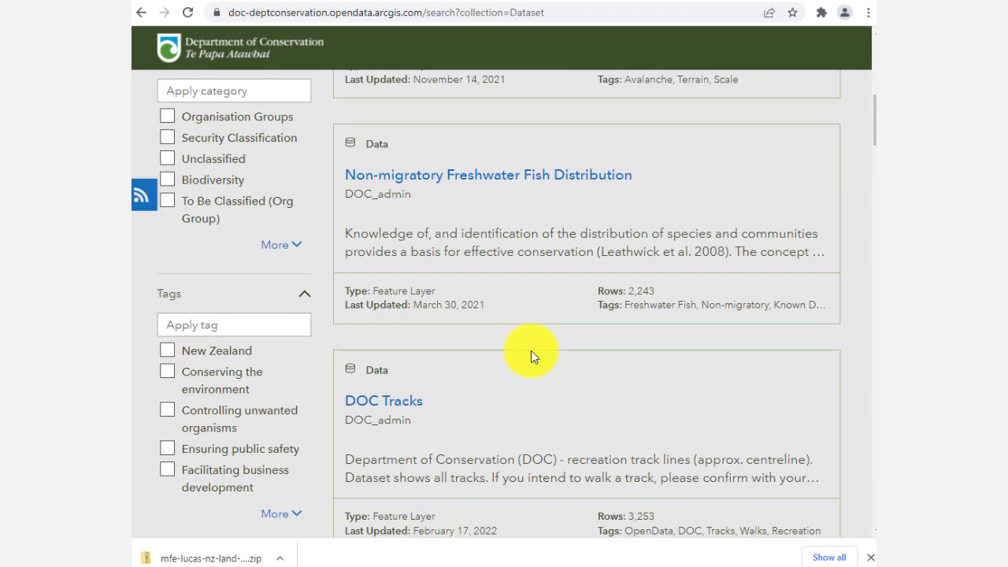
{"action": "scroll", "coordinate": [530, 356], "scroll_direction": "up", "scroll_amount": 12}
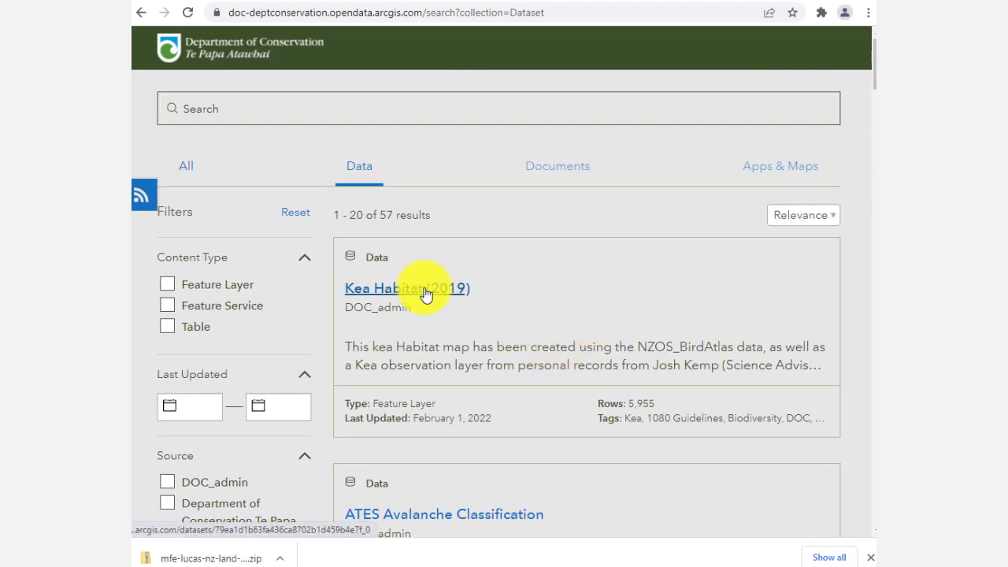
{"action": "left_click", "coordinate": [471, 293]}
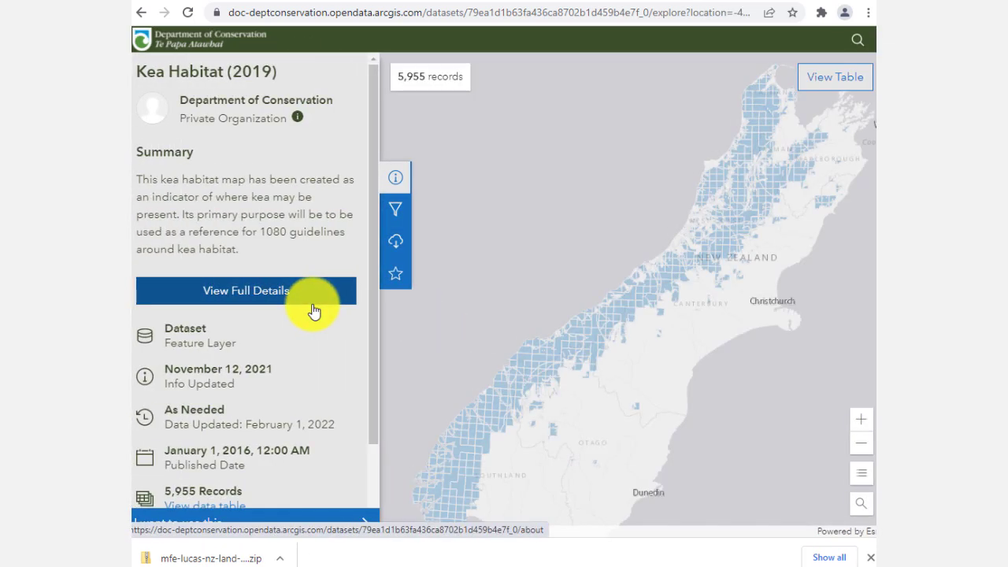
Step: Open the Kea Habitat dataset in ArcGIS Online and copy its service URL
{"action": "scroll", "coordinate": [320, 324], "scroll_direction": "down", "scroll_amount": 3}
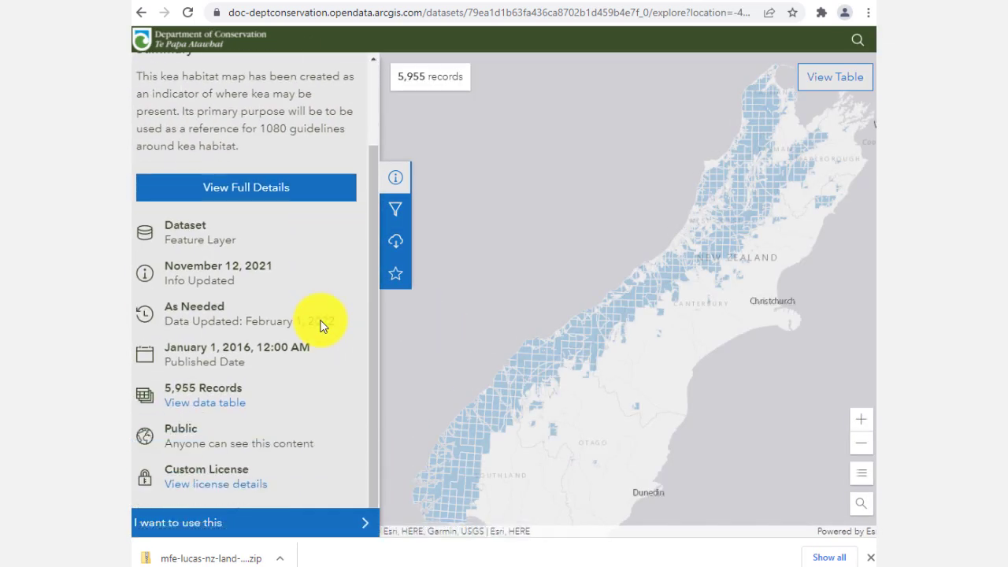
{"action": "left_click", "coordinate": [359, 526]}
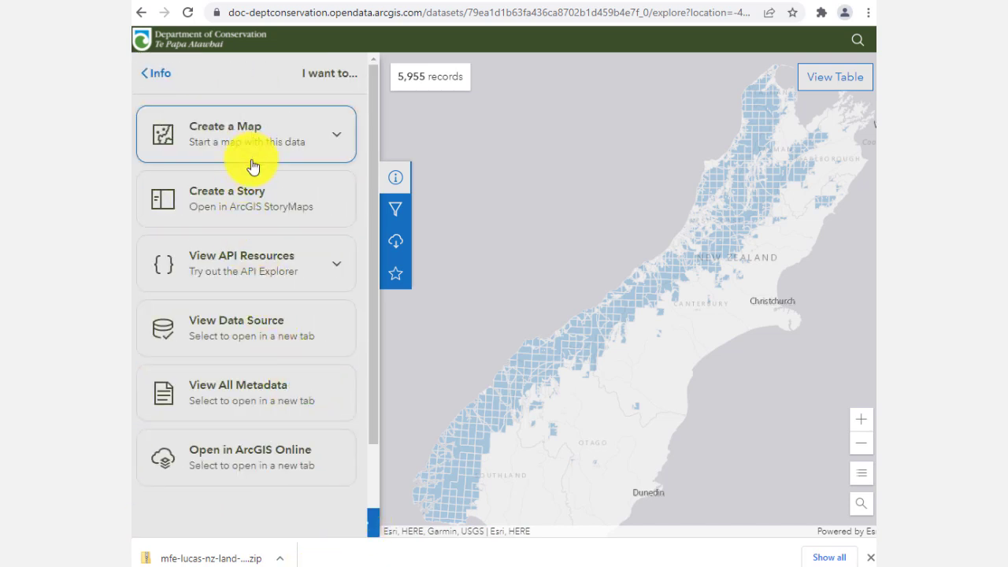
{"action": "left_click", "coordinate": [264, 470]}
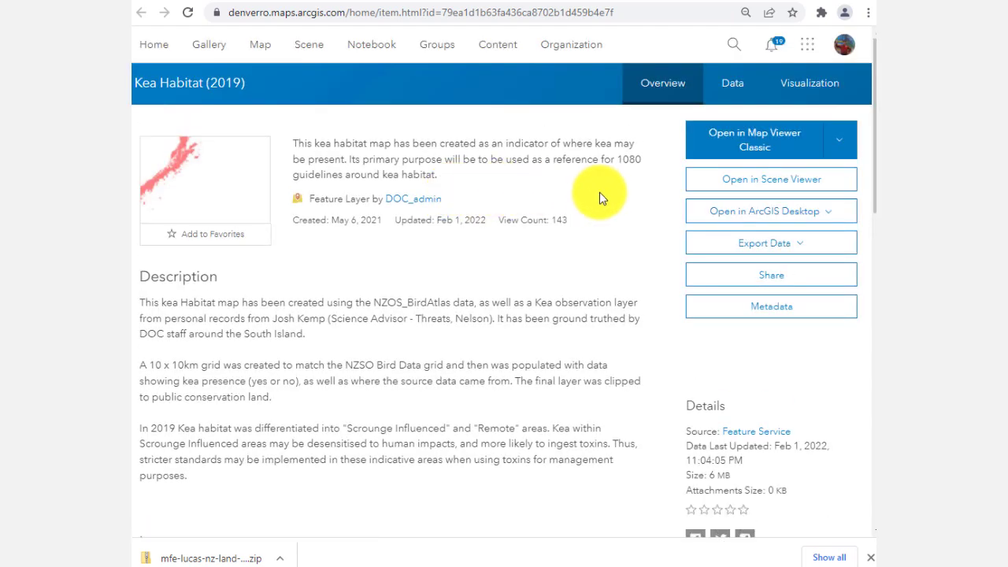
{"action": "scroll", "coordinate": [671, 381], "scroll_direction": "down", "scroll_amount": 6}
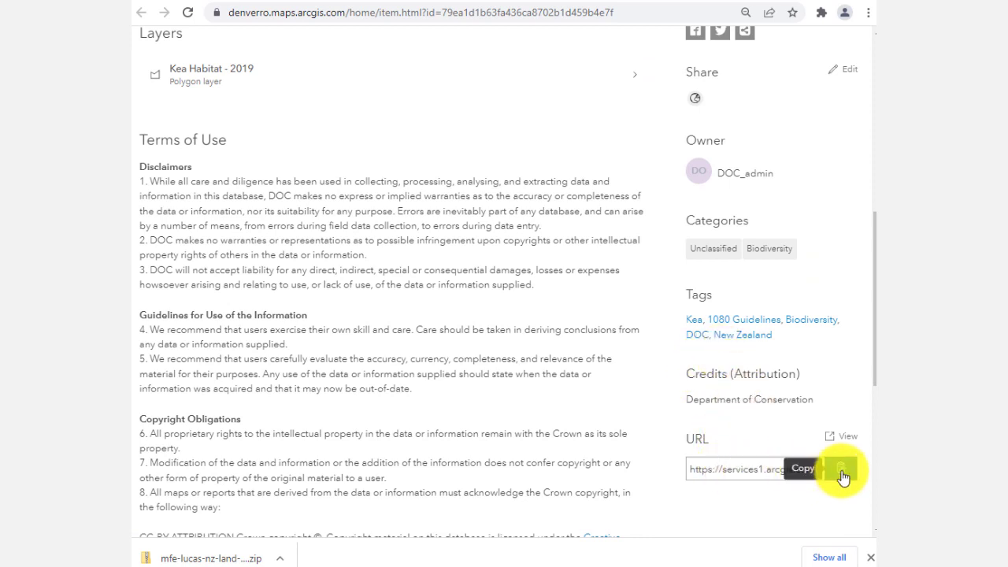
{"action": "left_click", "coordinate": [841, 470]}
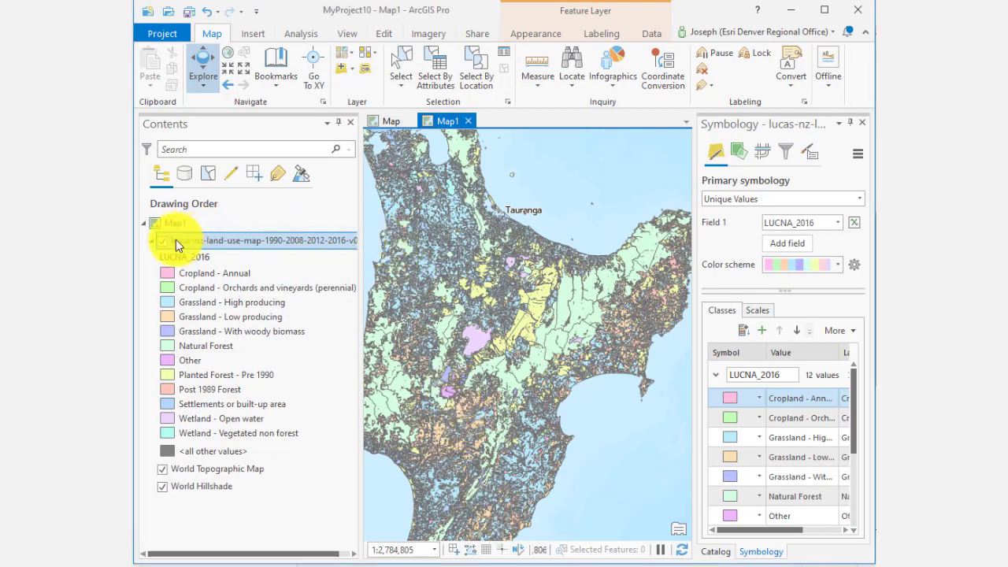
Step: In ArcGIS Pro, hide the land use layer and add the Kea Habitat feature service from the copied URL as data from path
{"action": "left_click", "coordinate": [162, 241]}
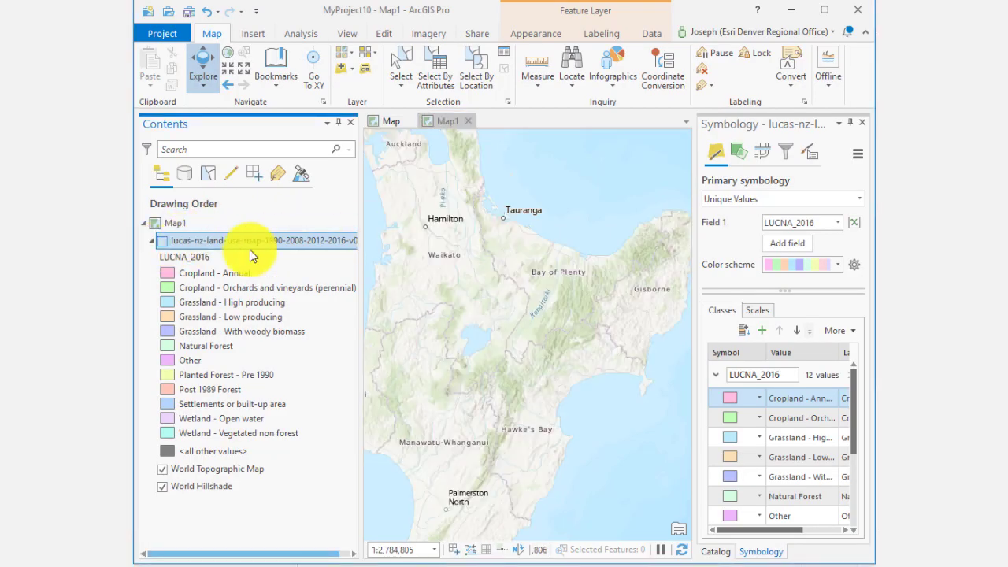
{"action": "left_click", "coordinate": [356, 75]}
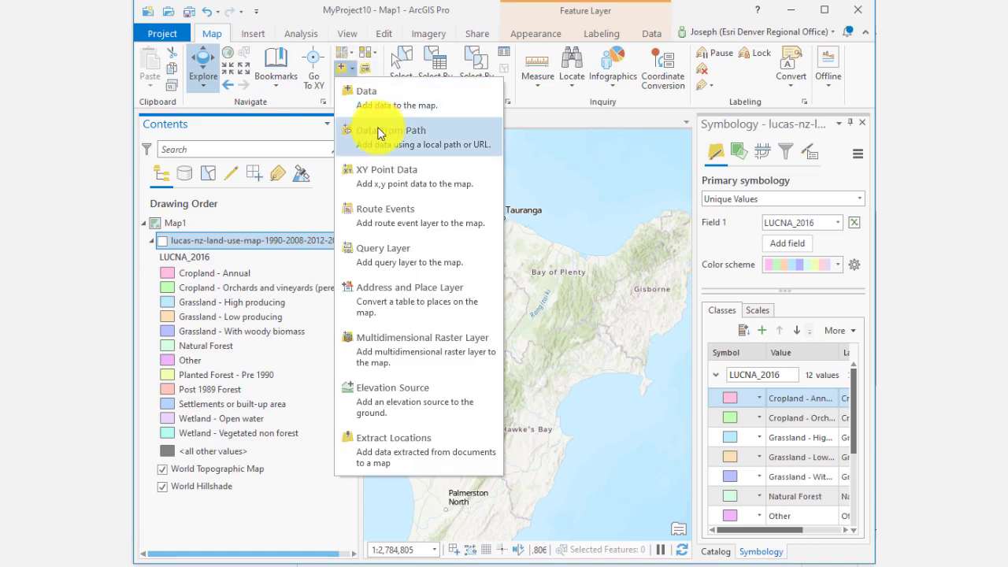
{"action": "left_click", "coordinate": [392, 132]}
{"action": "left_click", "coordinate": [433, 286]}
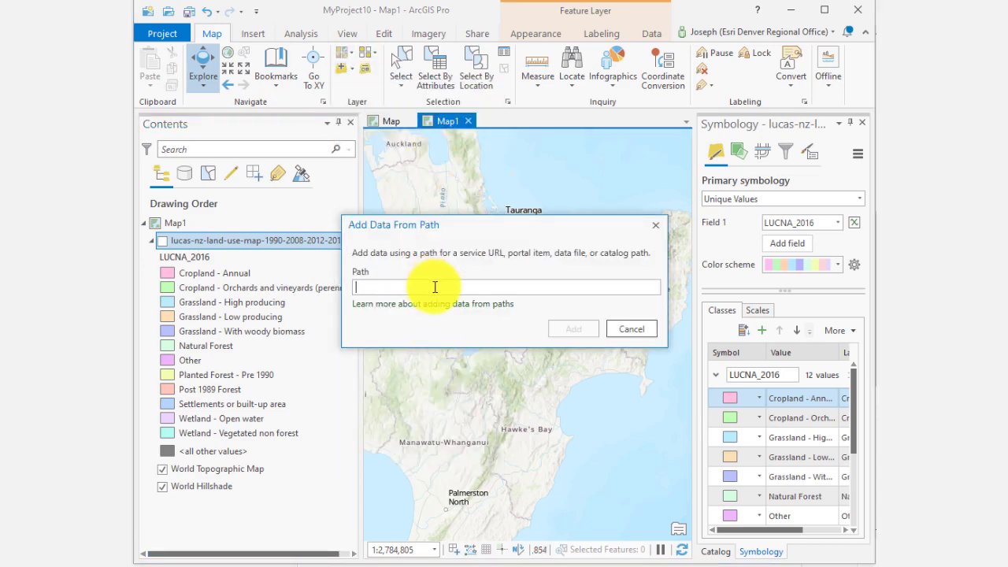
{"action": "key", "text": "ctrl+v"}
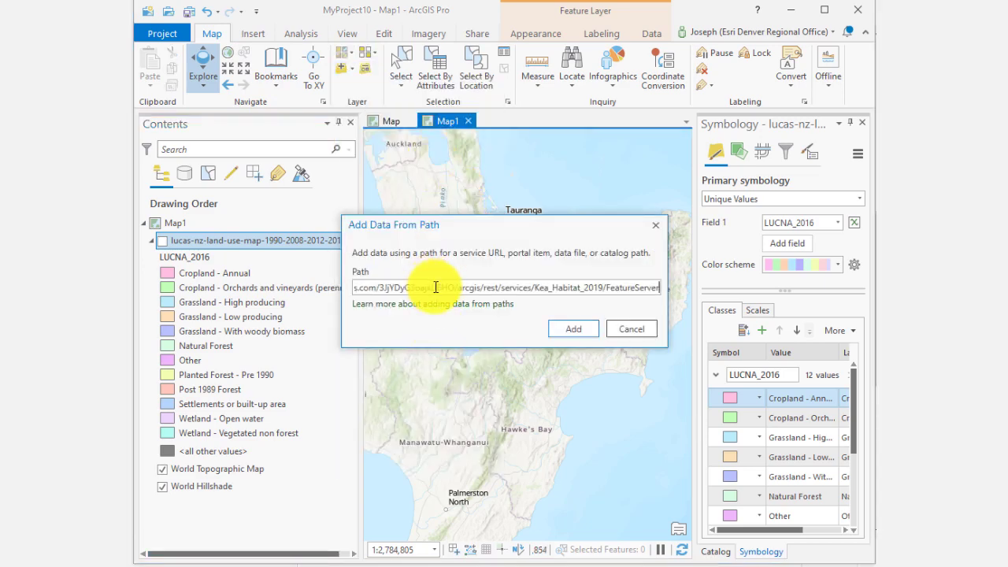
{"action": "left_click", "coordinate": [579, 327]}
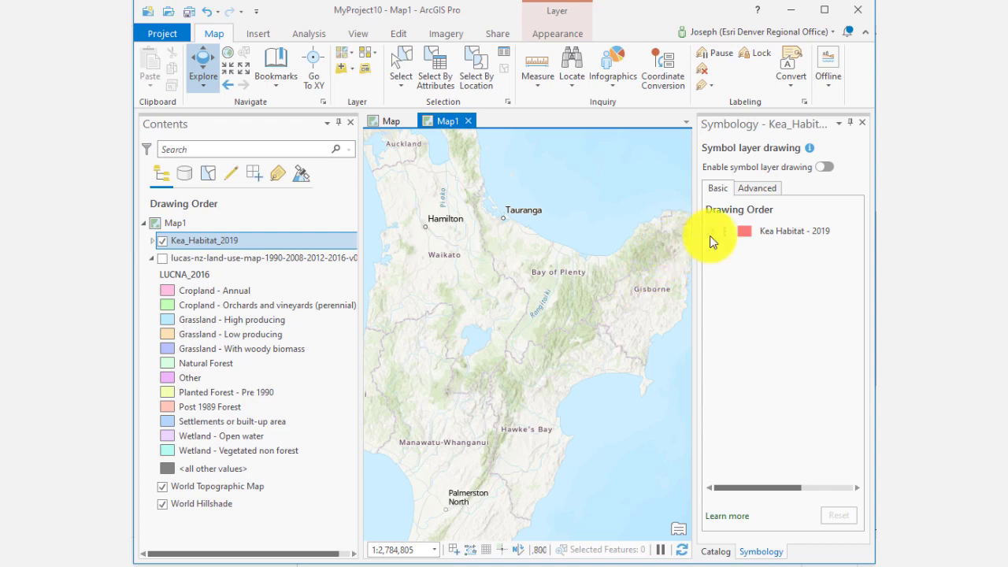
Step: Zoom to the Kea_Habitat_2019 layer's extent
{"action": "right_click", "coordinate": [272, 239]}
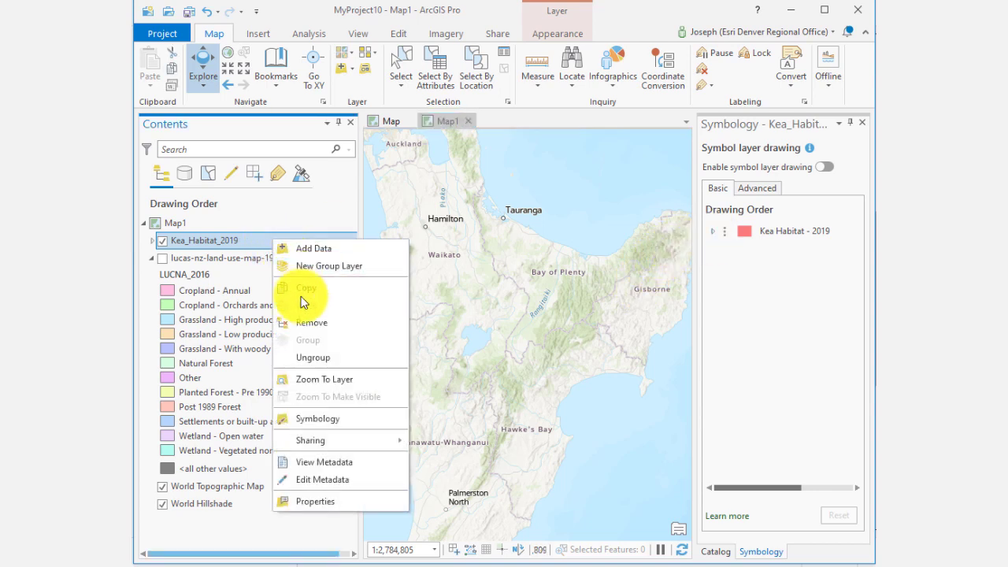
{"action": "left_click", "coordinate": [419, 378]}
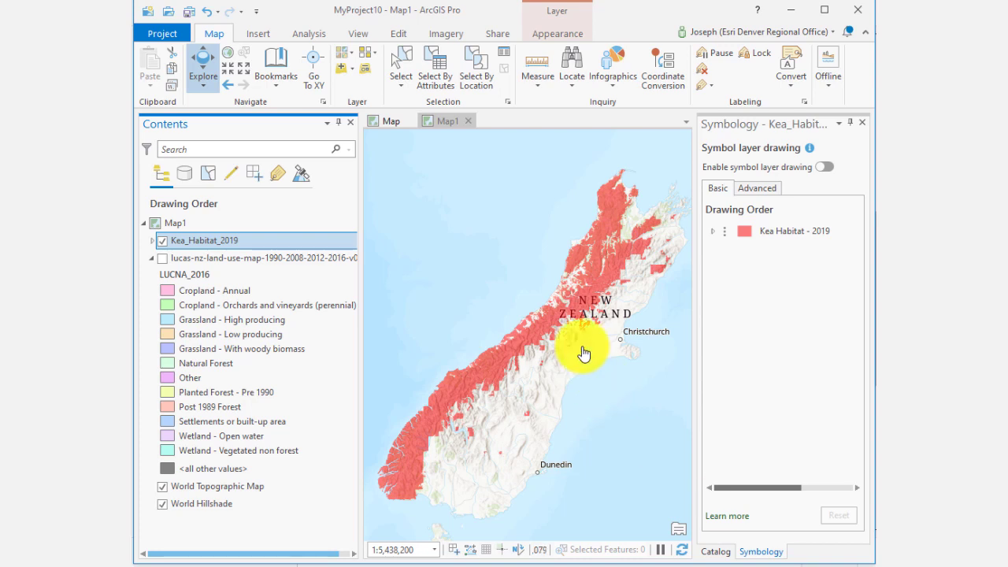
{"action": "left_click_drag", "start_coordinate": [581, 349], "coordinate": [473, 428]}
{"action": "scroll", "coordinate": [494, 399], "scroll_direction": "down", "scroll_amount": 2}
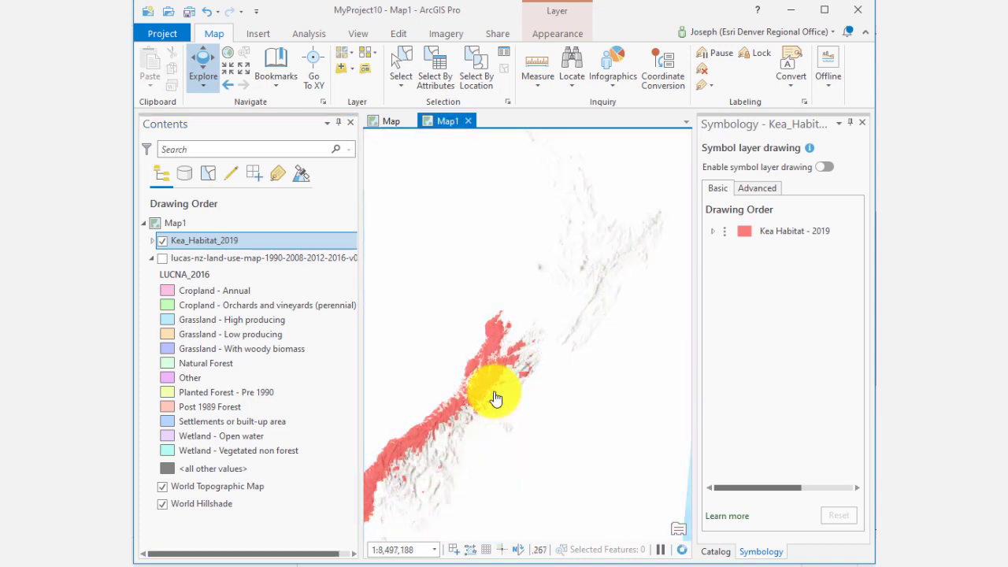
{"action": "scroll", "coordinate": [495, 399], "scroll_direction": "down", "scroll_amount": 2}
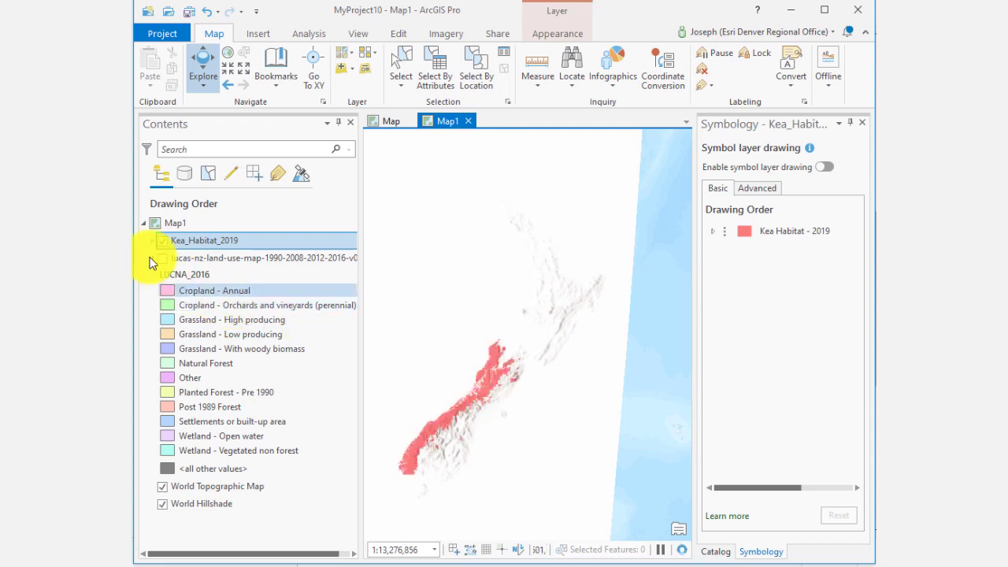
Step: Turn the land use layer on to compare it with the kea habitat, then turn it off again
{"action": "left_click", "coordinate": [163, 260]}
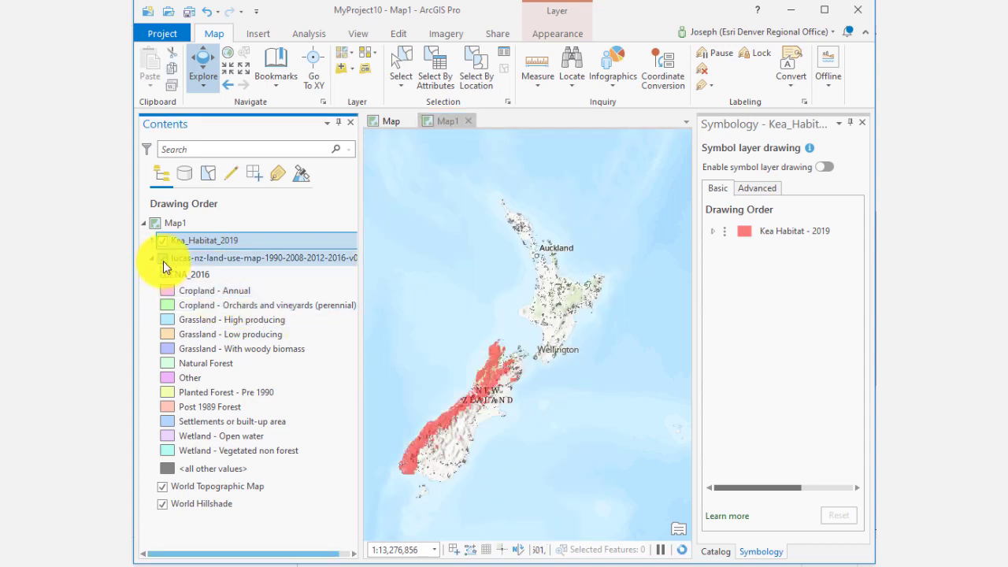
{"action": "scroll", "coordinate": [471, 364], "scroll_direction": "up", "scroll_amount": 2}
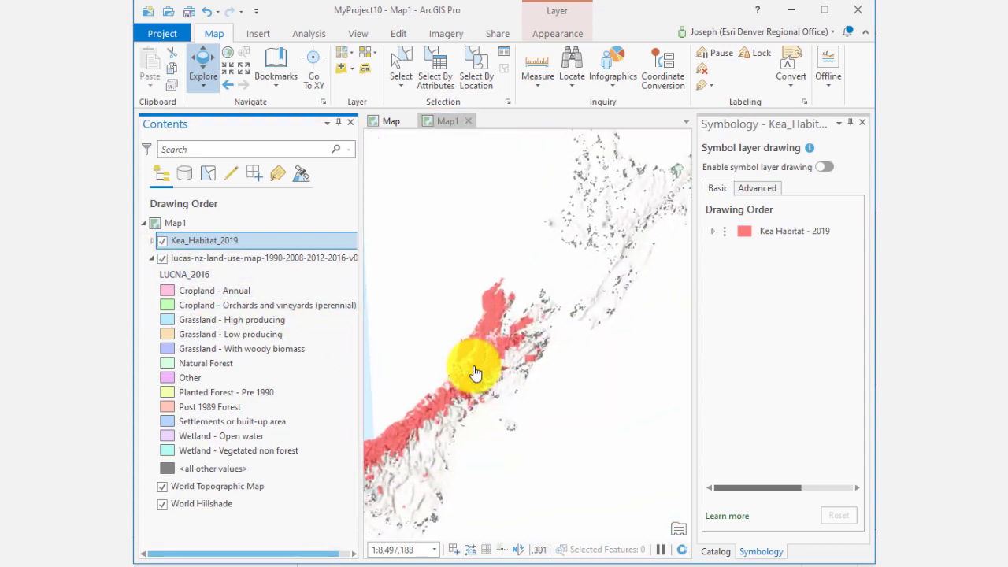
{"action": "scroll", "coordinate": [472, 368], "scroll_direction": "up", "scroll_amount": 2}
{"action": "left_click", "coordinate": [162, 259]}
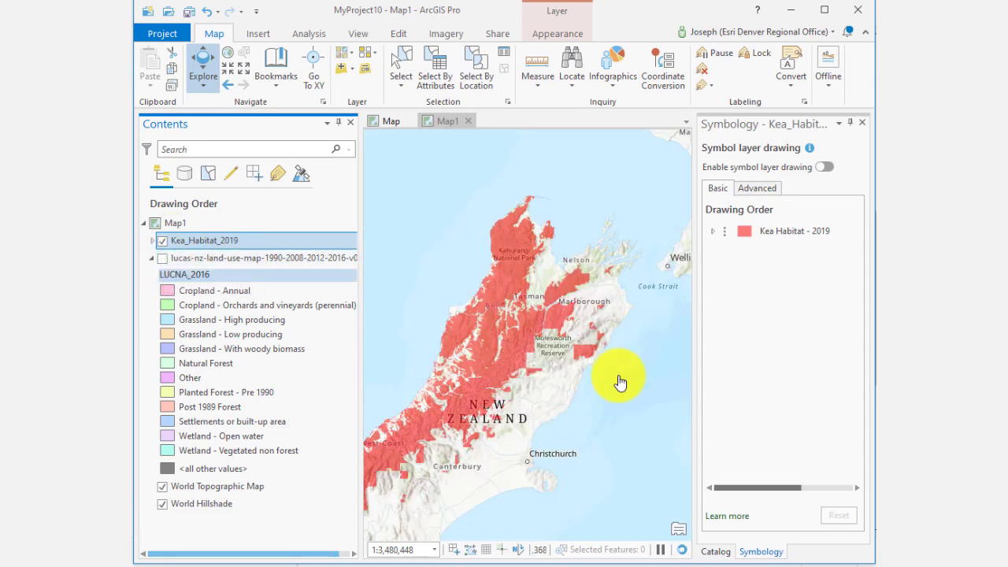
{"action": "left_click", "coordinate": [523, 351]}
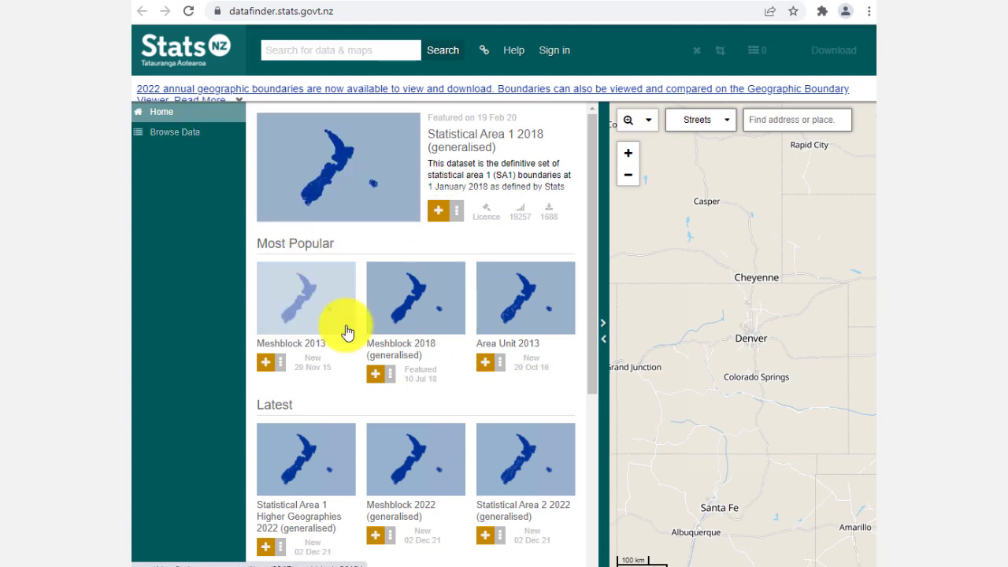
Step: Open the Meshblock 2018 (generalised) dataset on Stats NZ Datafinder and examine its description, technical details and data table
{"action": "left_click", "coordinate": [405, 309]}
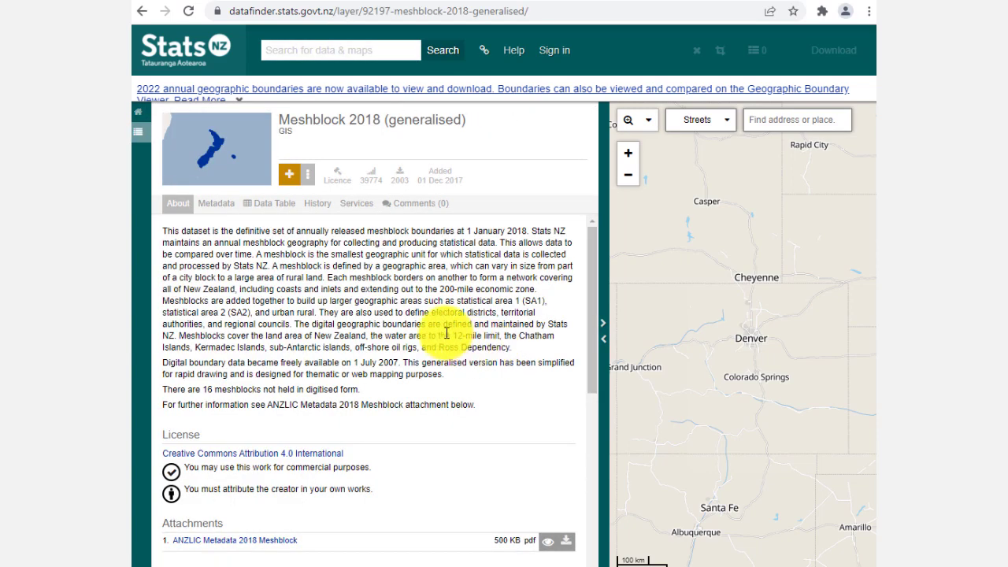
{"action": "scroll", "coordinate": [446, 333], "scroll_direction": "down", "scroll_amount": 3}
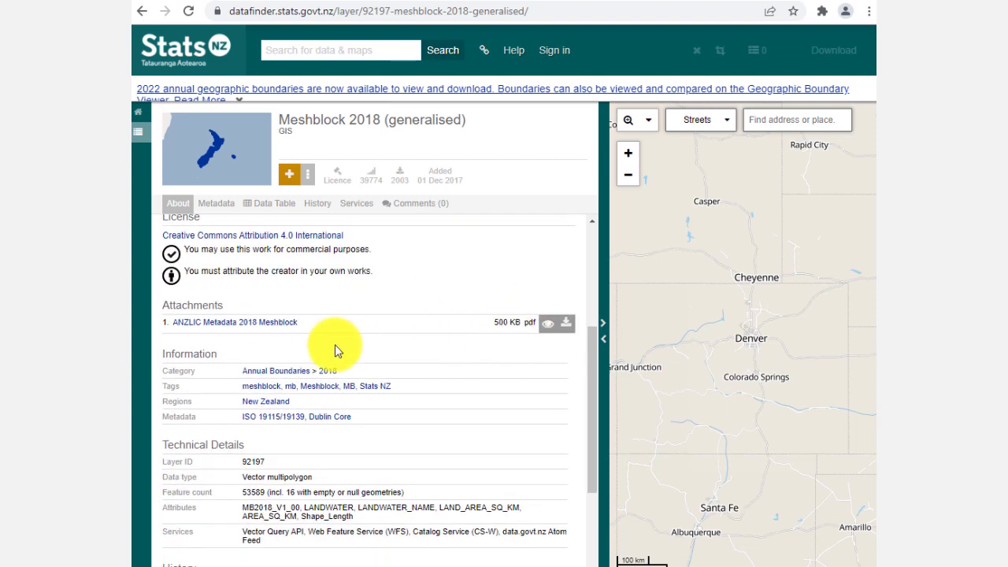
{"action": "scroll", "coordinate": [331, 346], "scroll_direction": "down", "scroll_amount": 1}
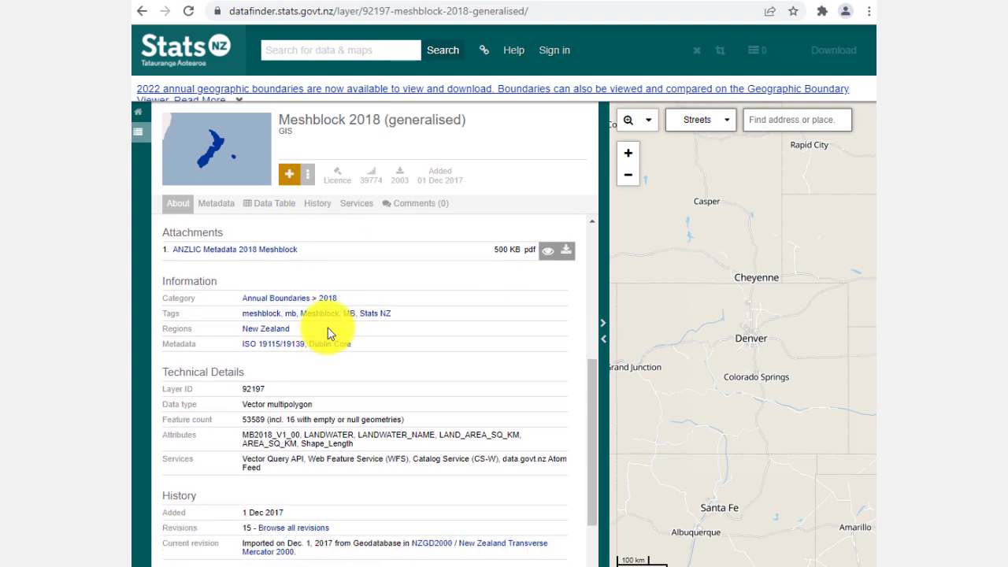
{"action": "scroll", "coordinate": [330, 333], "scroll_direction": "down", "scroll_amount": 1}
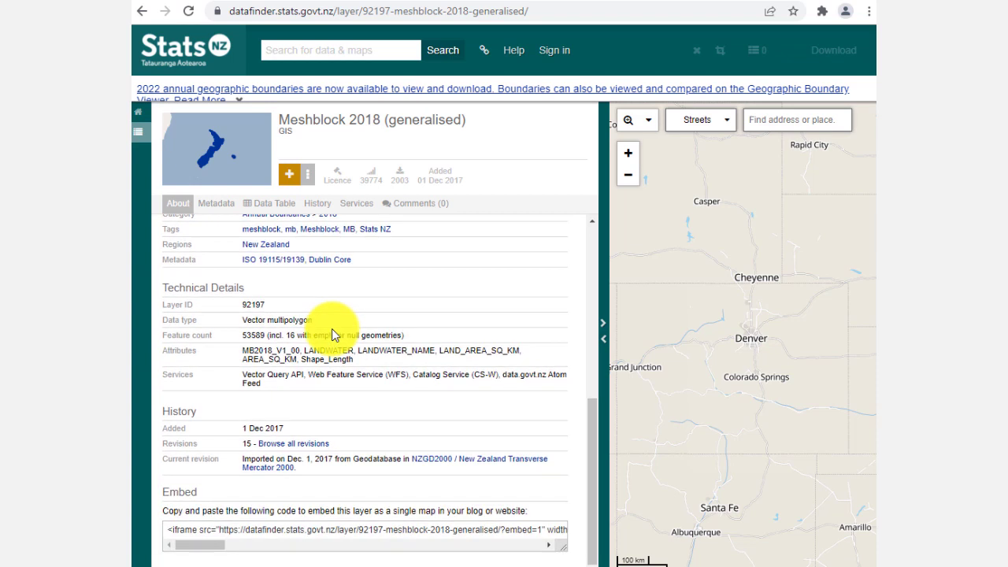
{"action": "left_click", "coordinate": [376, 527]}
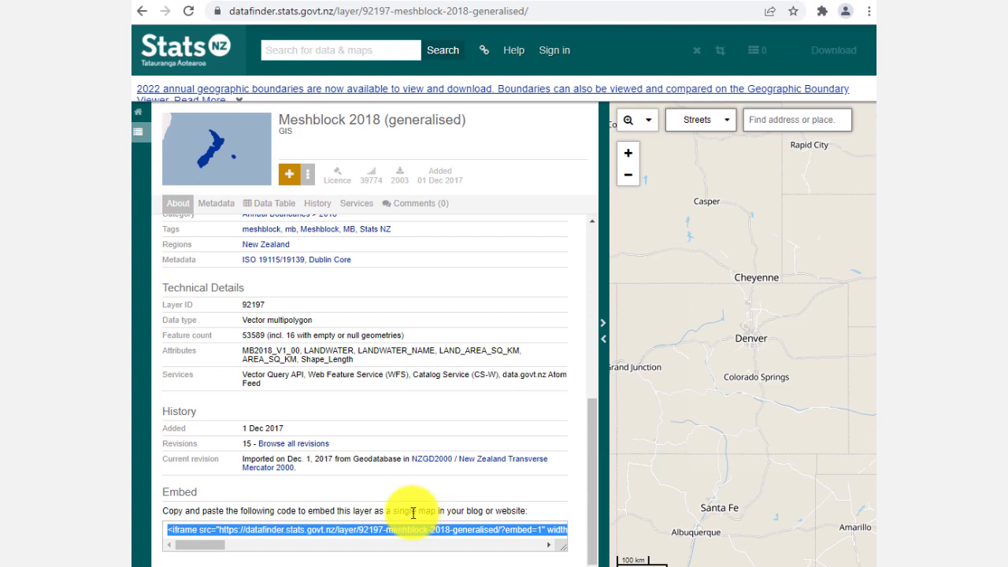
{"action": "scroll", "coordinate": [413, 512], "scroll_direction": "up", "scroll_amount": 5}
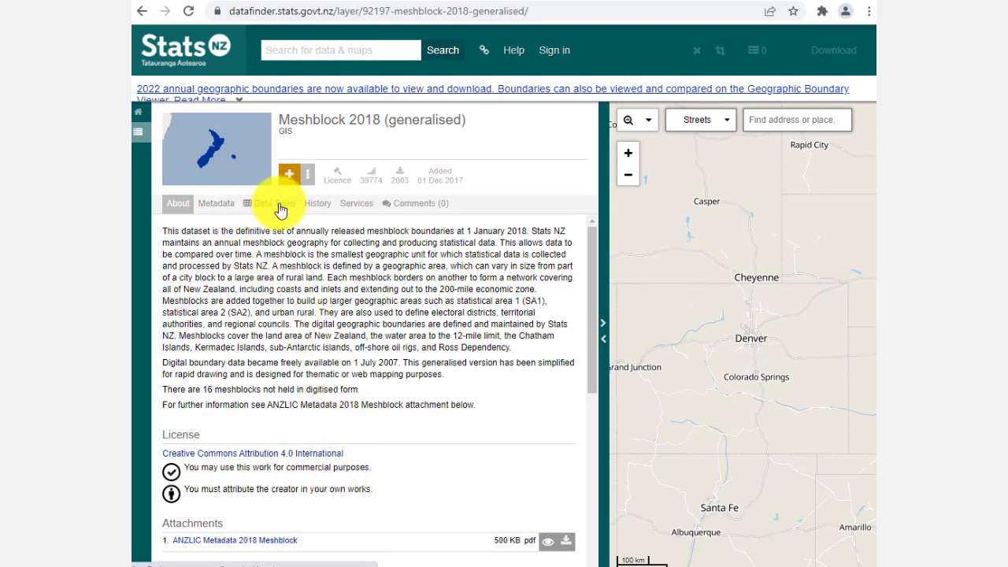
{"action": "left_click", "coordinate": [280, 208]}
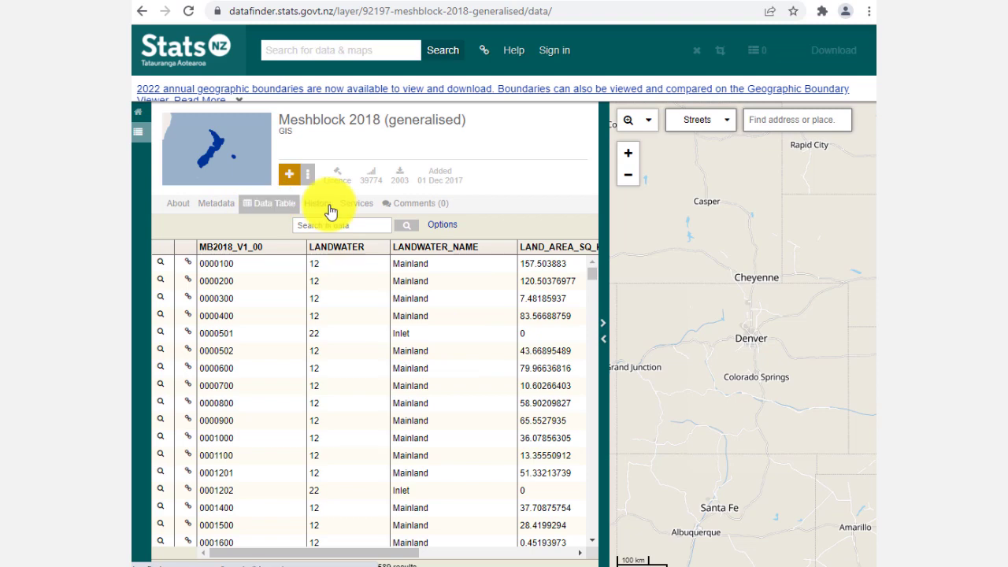
{"action": "left_click", "coordinate": [184, 207]}
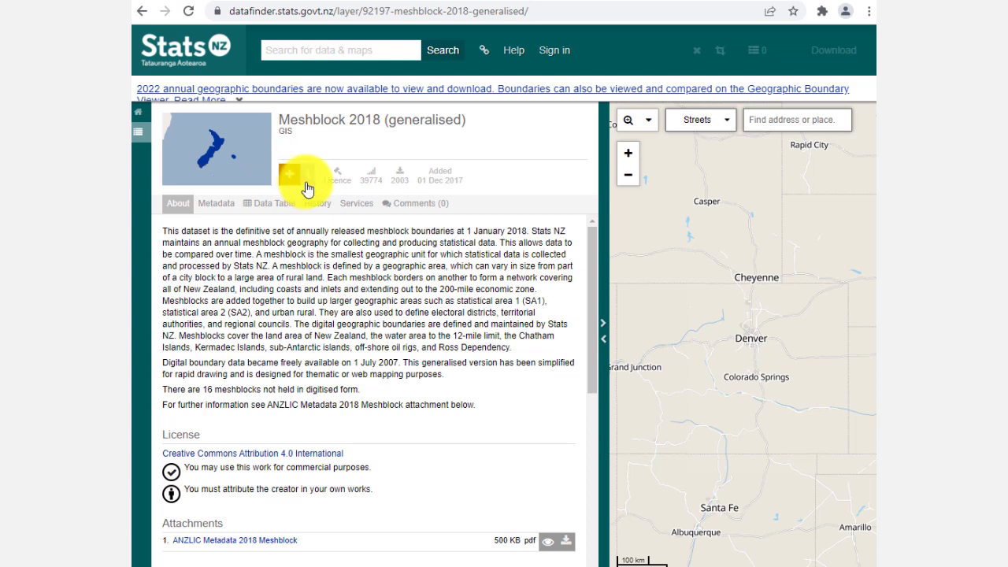
Step: Download the Meshblock 2018 (generalised) layer as a Geodatabase in NZGD2000 / New Zealand Transverse Mercator 2000, accepting the terms
{"action": "left_click", "coordinate": [311, 181]}
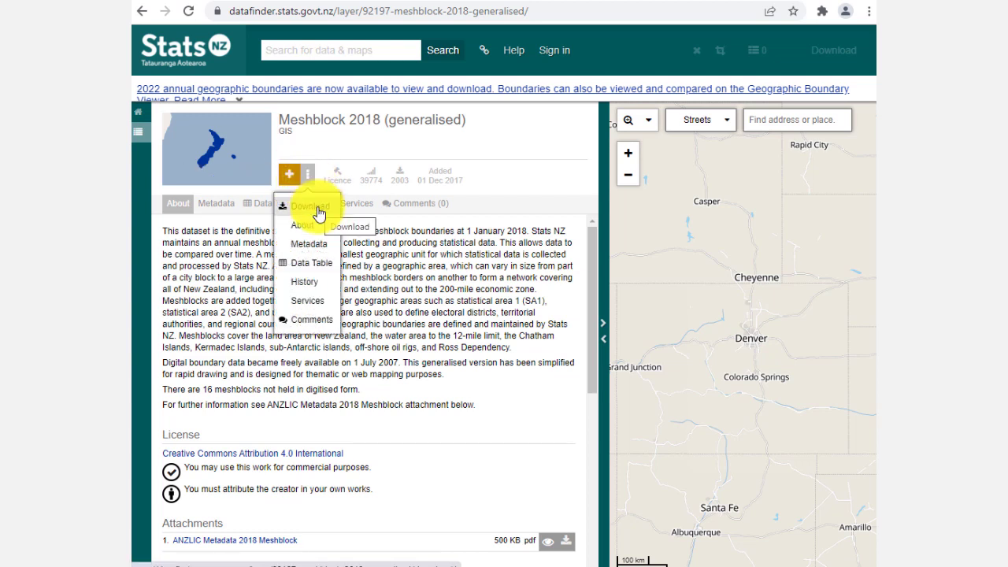
{"action": "left_click", "coordinate": [318, 216]}
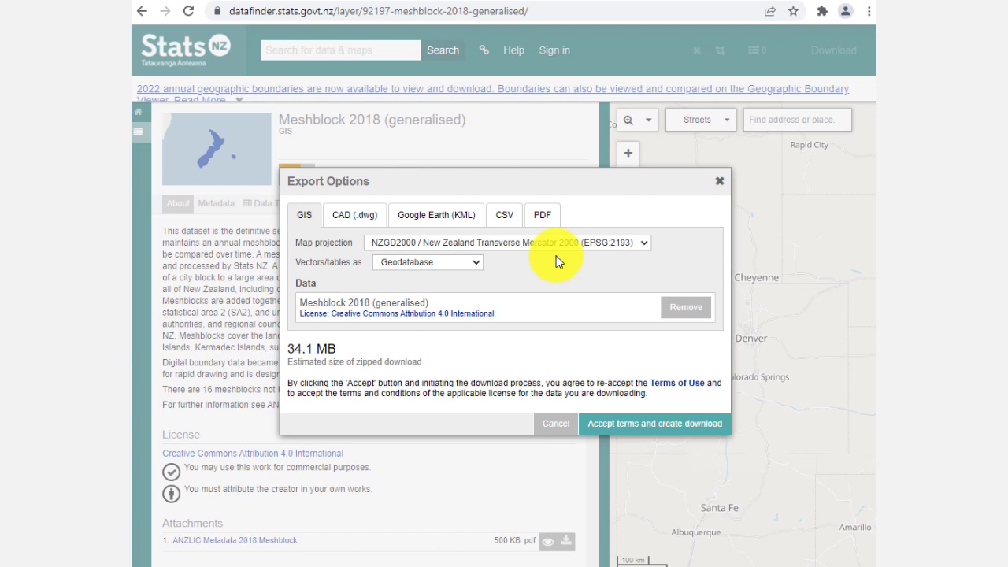
{"action": "left_click", "coordinate": [477, 262]}
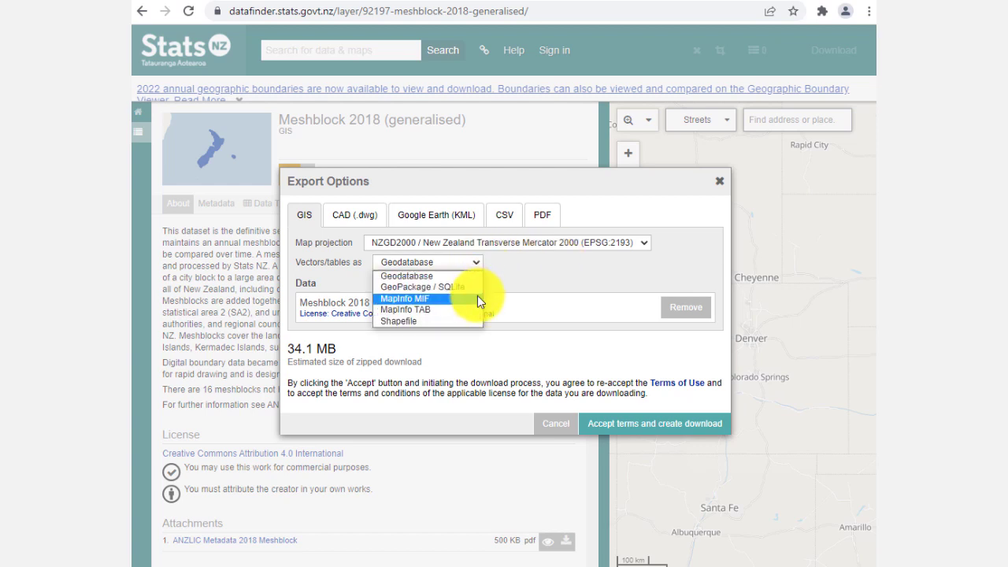
{"action": "left_click", "coordinate": [520, 273]}
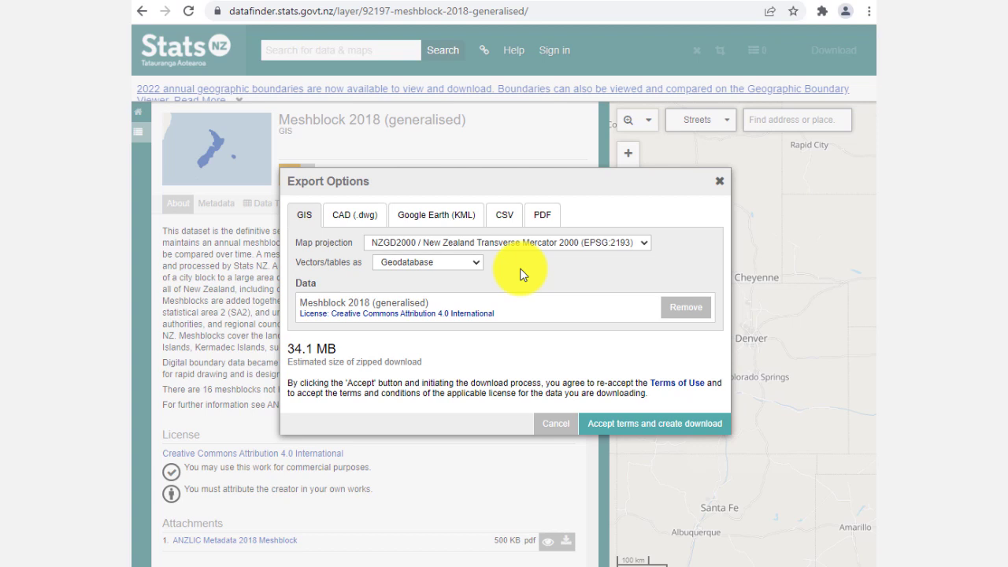
{"action": "left_click", "coordinate": [651, 424]}
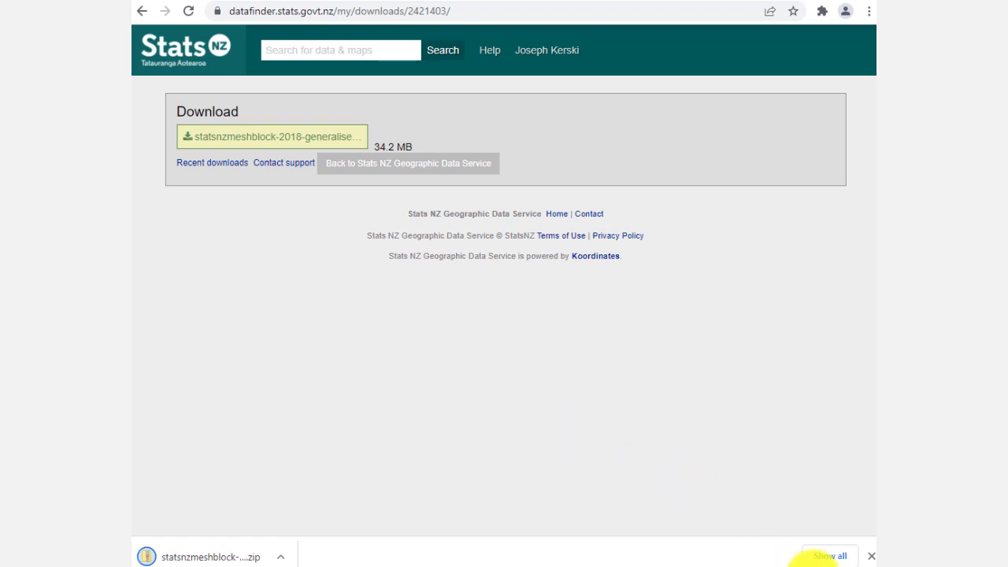
Step: Show the downloaded statsnzmeshblock-2018-generalised-FGDB.zip in its folder and cut it
{"action": "left_click", "coordinate": [823, 557]}
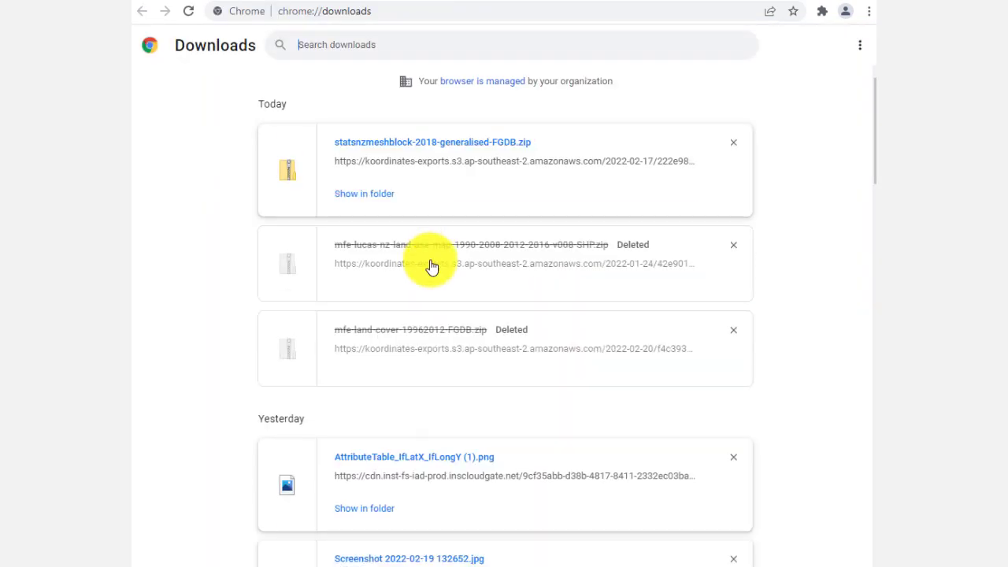
{"action": "left_click", "coordinate": [379, 196]}
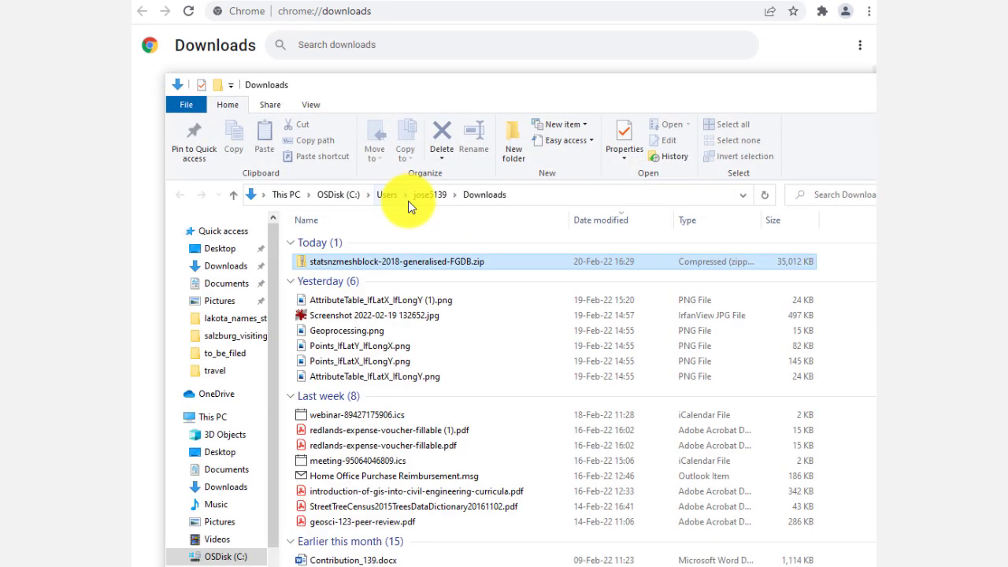
{"action": "right_click", "coordinate": [416, 265]}
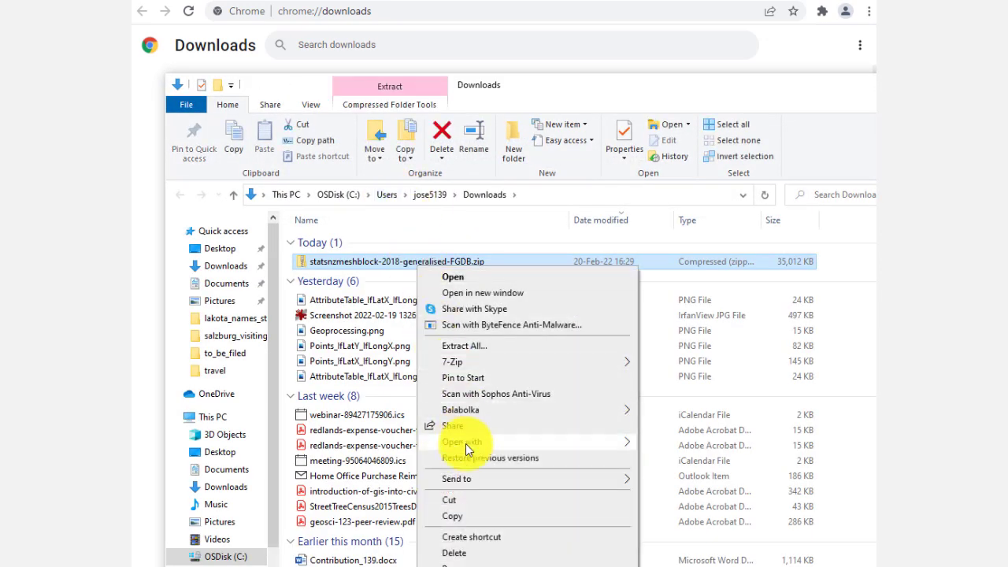
{"action": "left_click", "coordinate": [470, 514]}
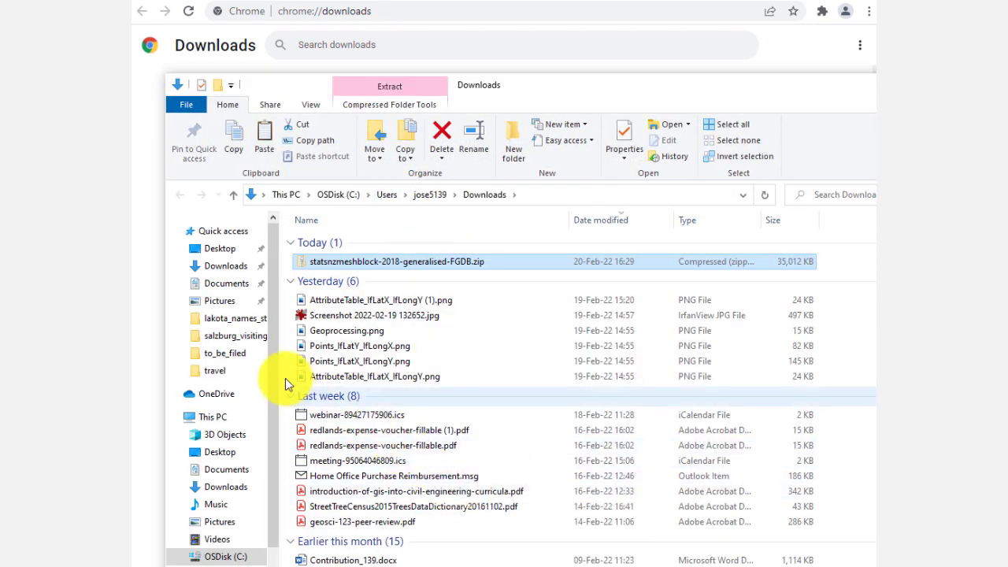
Step: Paste the zip file into the data__test_feb22 folder inside 2019_ex07_nz_ecotourism_study
{"action": "left_click", "coordinate": [236, 335]}
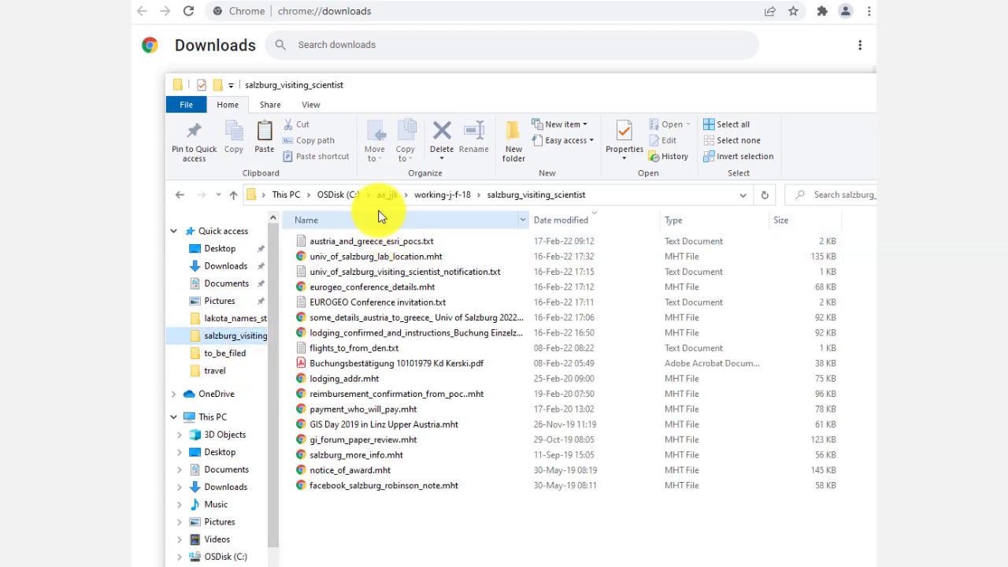
{"action": "left_click", "coordinate": [383, 194]}
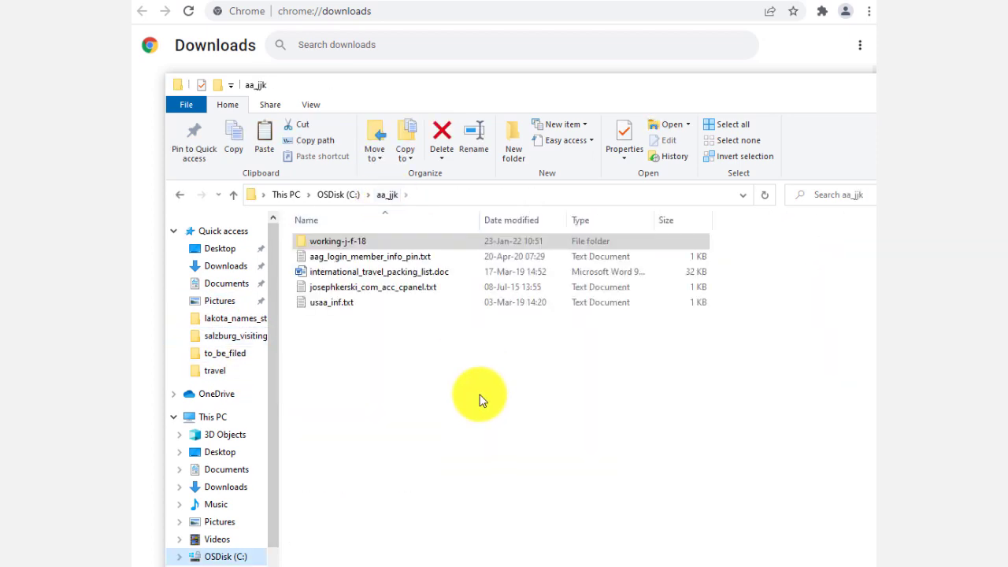
{"action": "double_click", "coordinate": [369, 242]}
{"action": "scroll", "coordinate": [449, 331], "scroll_direction": "down", "scroll_amount": 15}
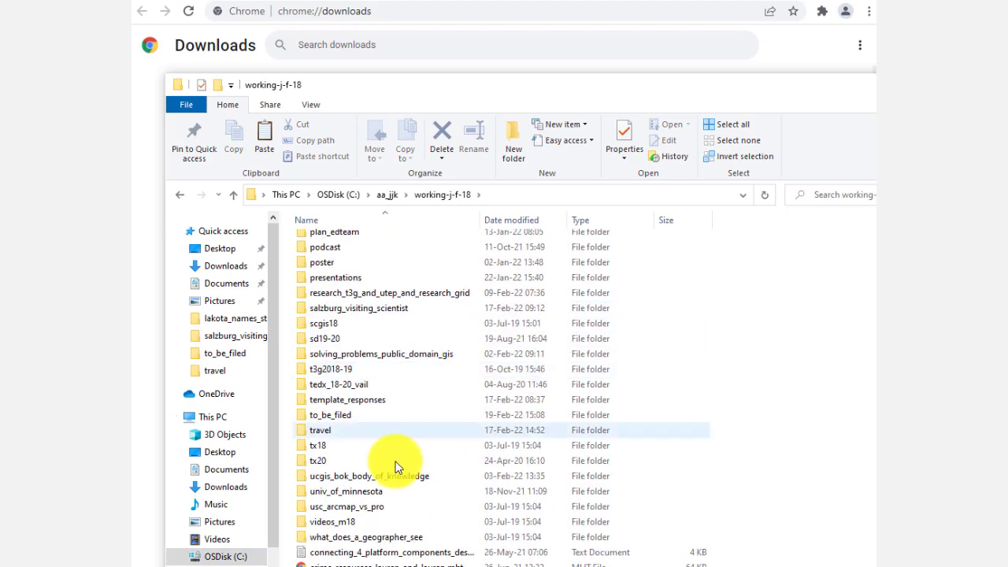
{"action": "left_click", "coordinate": [375, 361]}
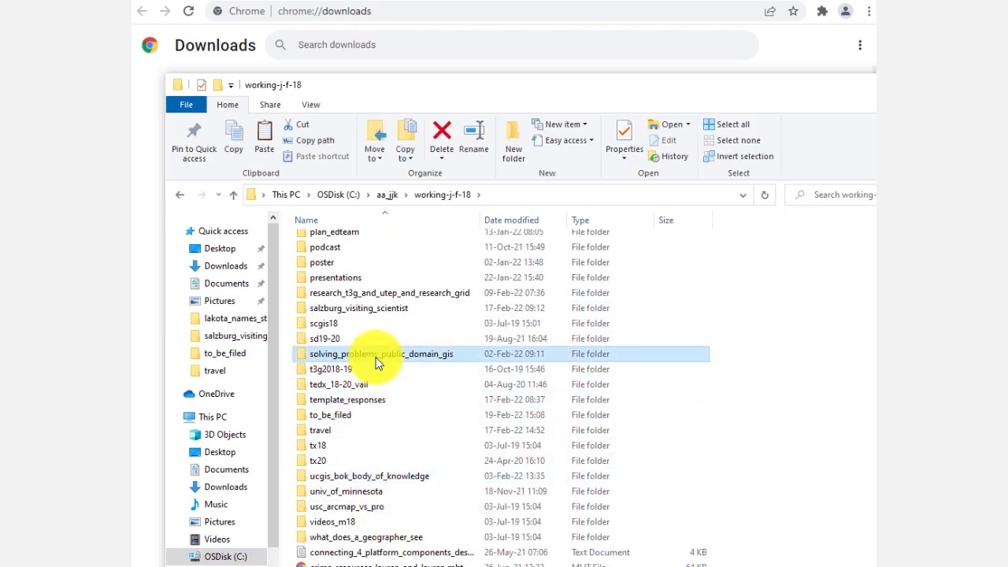
{"action": "double_click", "coordinate": [376, 361]}
{"action": "double_click", "coordinate": [379, 260]}
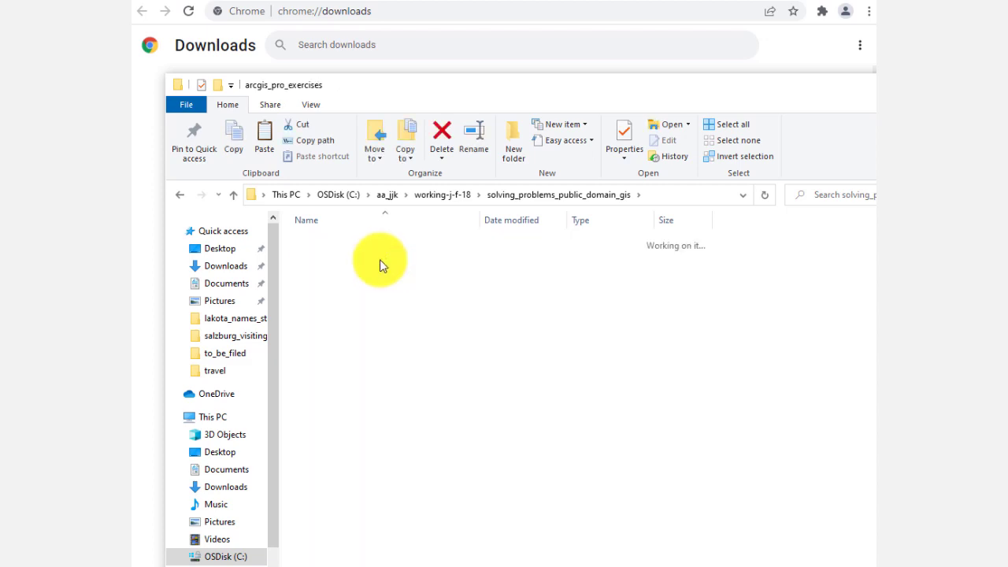
{"action": "double_click", "coordinate": [376, 243]}
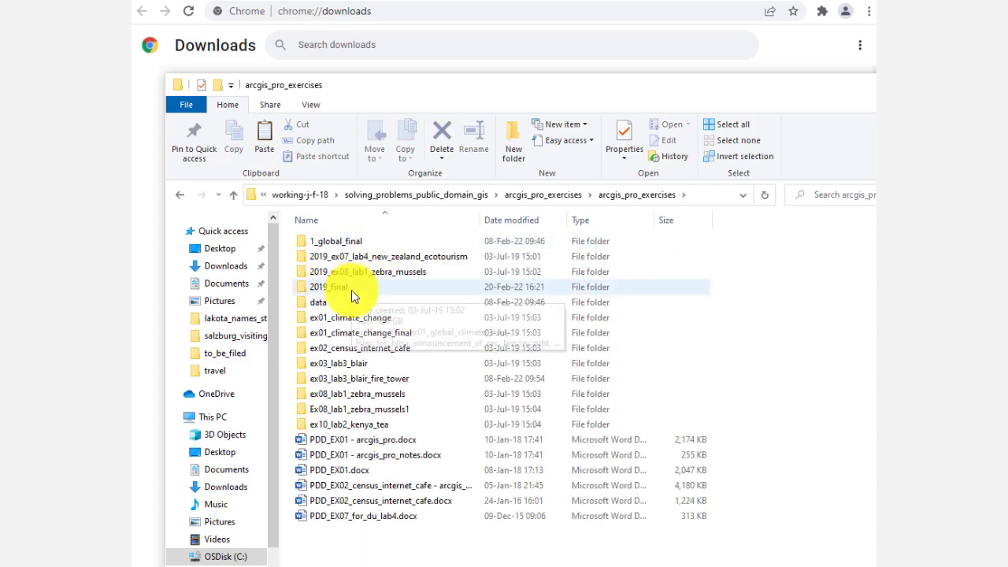
{"action": "double_click", "coordinate": [351, 290]}
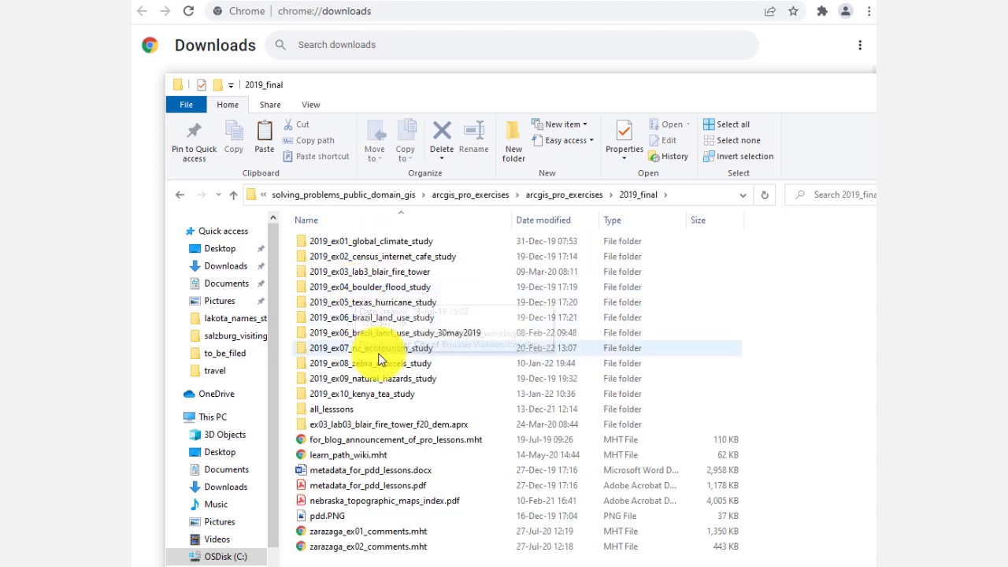
{"action": "double_click", "coordinate": [380, 354]}
{"action": "left_click", "coordinate": [337, 259]}
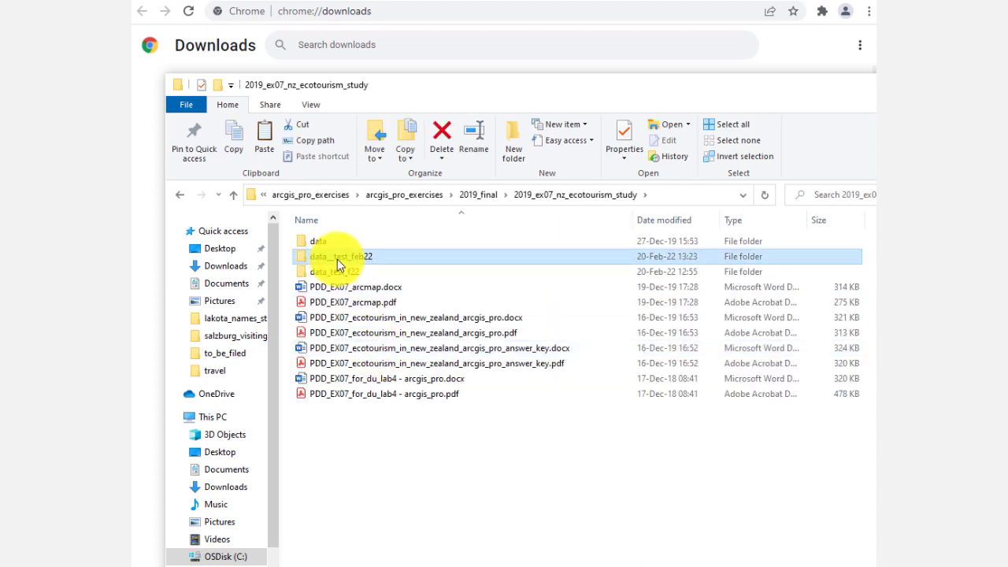
{"action": "double_click", "coordinate": [336, 259]}
{"action": "right_click", "coordinate": [798, 423]}
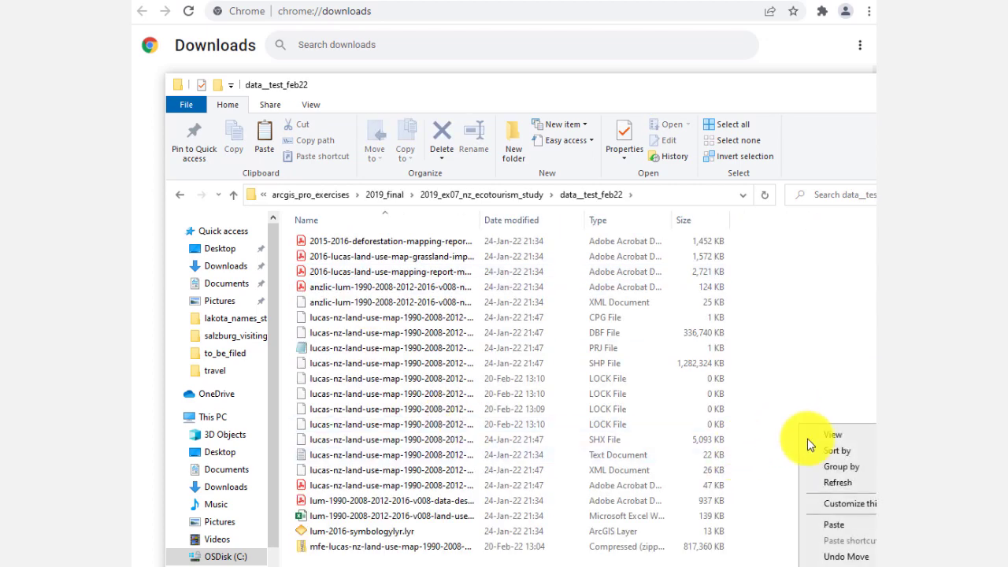
{"action": "left_click", "coordinate": [833, 525]}
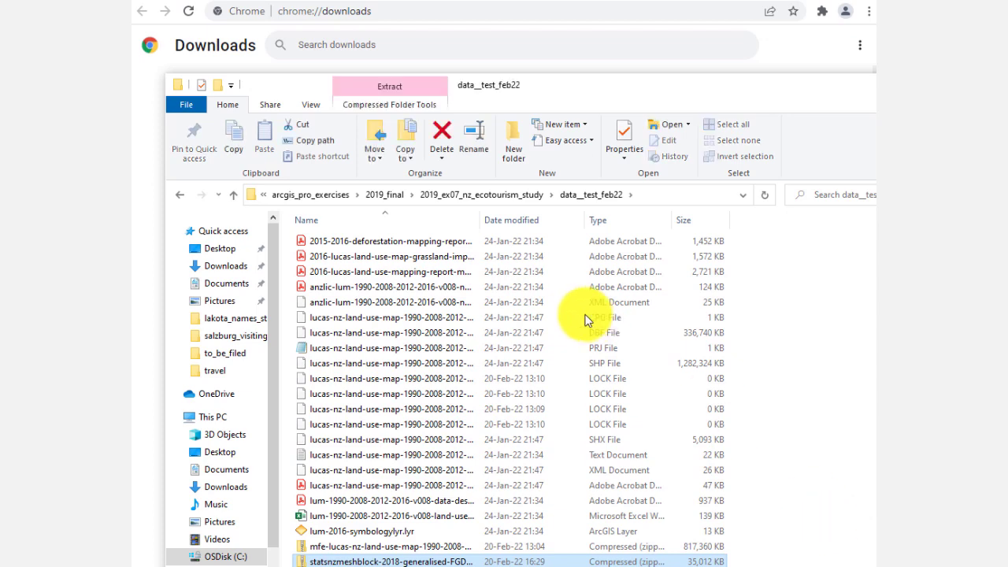
Step: Extract the meshblock zip archive into the same folder with 7-Zip
{"action": "right_click", "coordinate": [435, 561]}
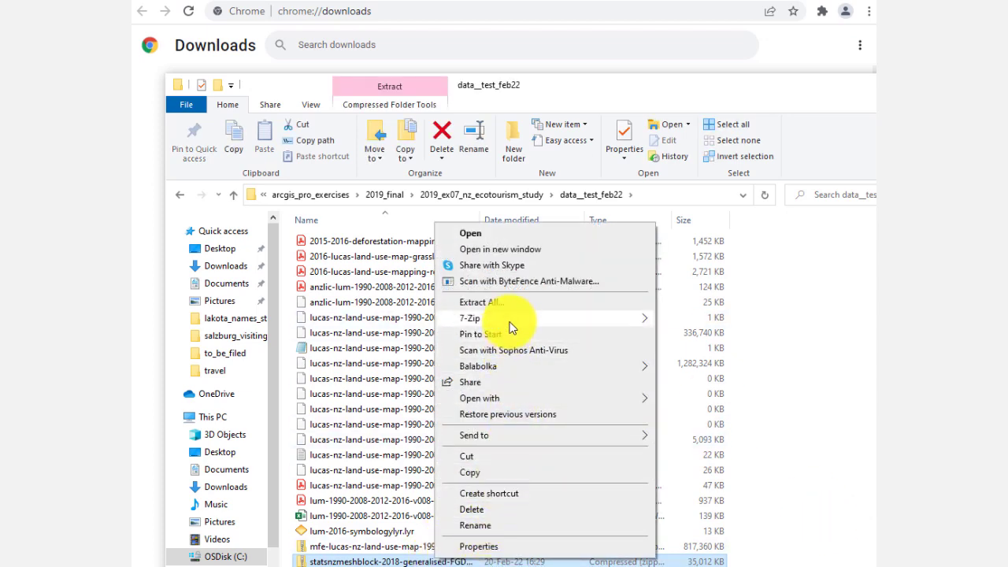
{"action": "mouse_move", "coordinate": [510, 326]}
{"action": "left_click", "coordinate": [691, 370]}
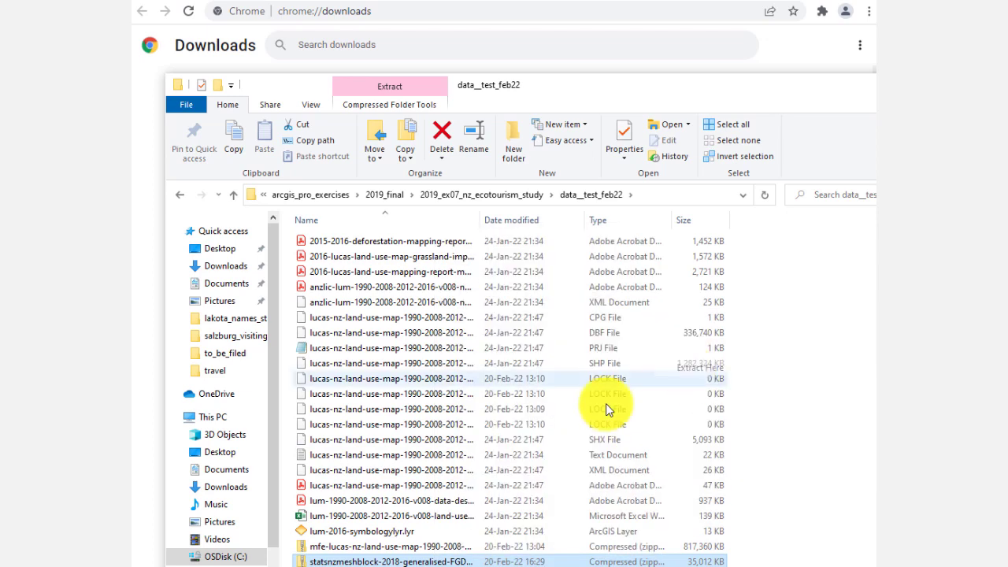
{"action": "scroll", "coordinate": [540, 446], "scroll_direction": "down", "scroll_amount": 2}
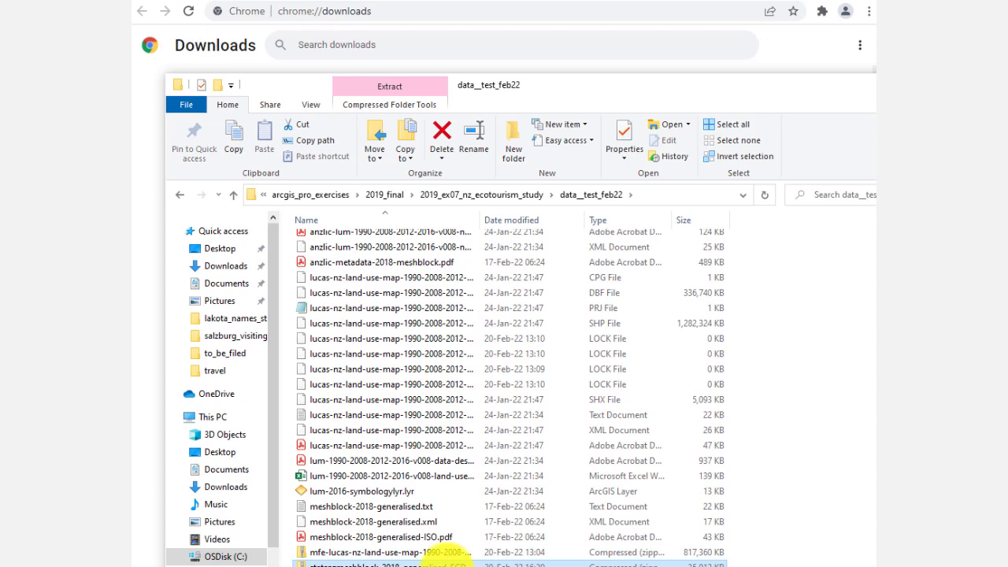
{"action": "right_click", "coordinate": [445, 560]}
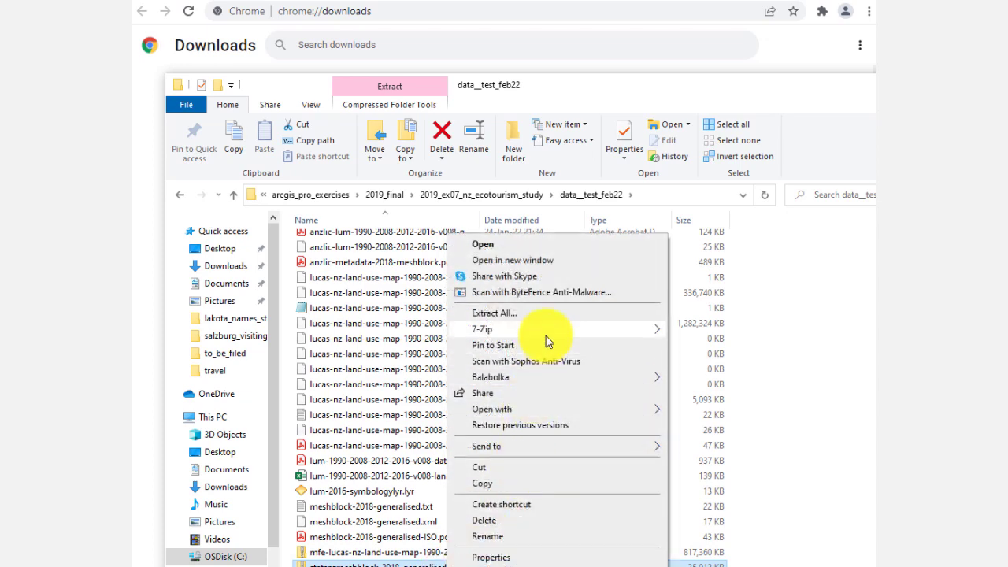
{"action": "mouse_move", "coordinate": [543, 329]}
{"action": "left_click", "coordinate": [730, 372]}
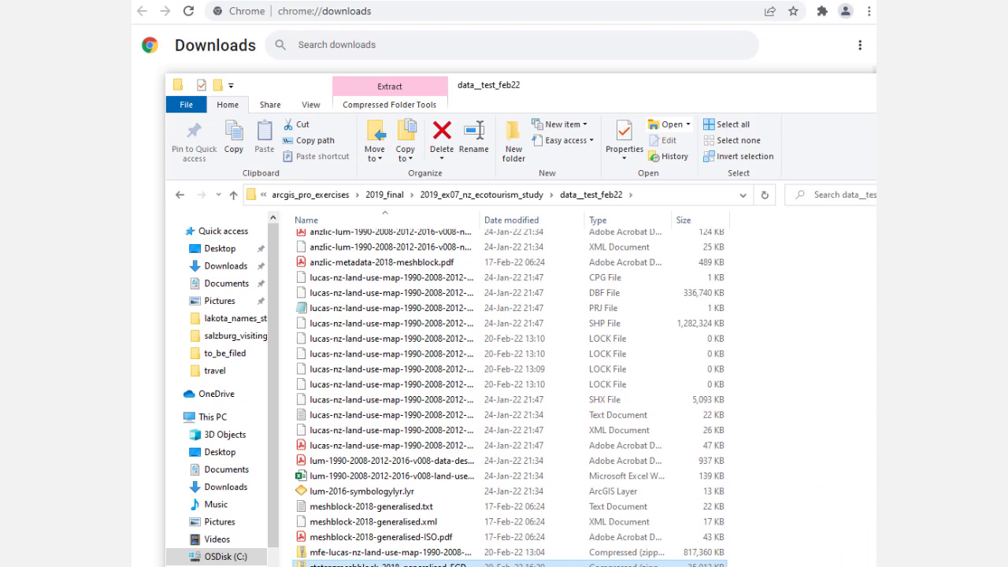
Step: Open the extracted meshblock-2018-generalised.gdb folder to check its contents, and return to data__test_feb22
{"action": "scroll", "coordinate": [693, 512], "scroll_direction": "up", "scroll_amount": 2}
{"action": "double_click", "coordinate": [360, 242]}
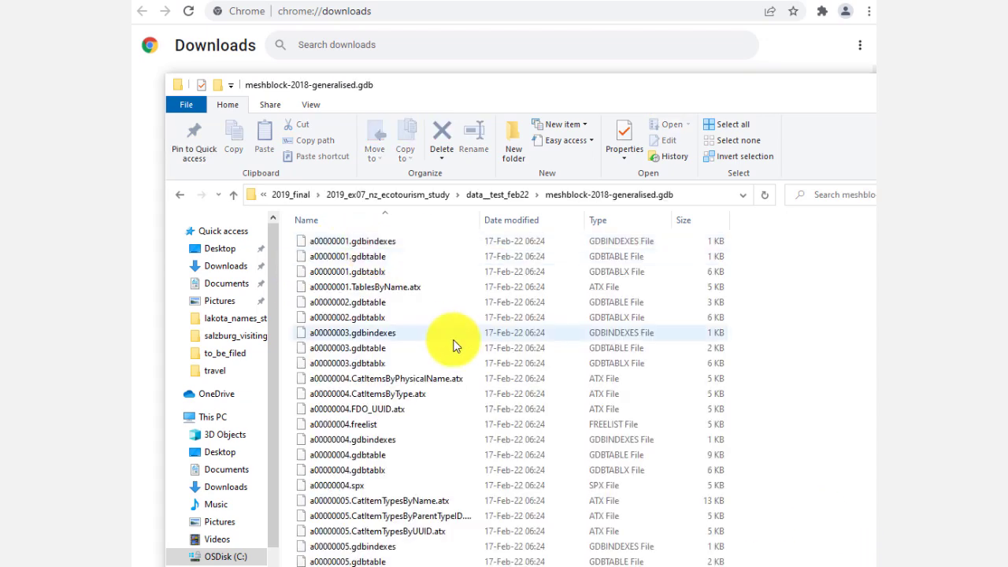
{"action": "left_click", "coordinate": [513, 194]}
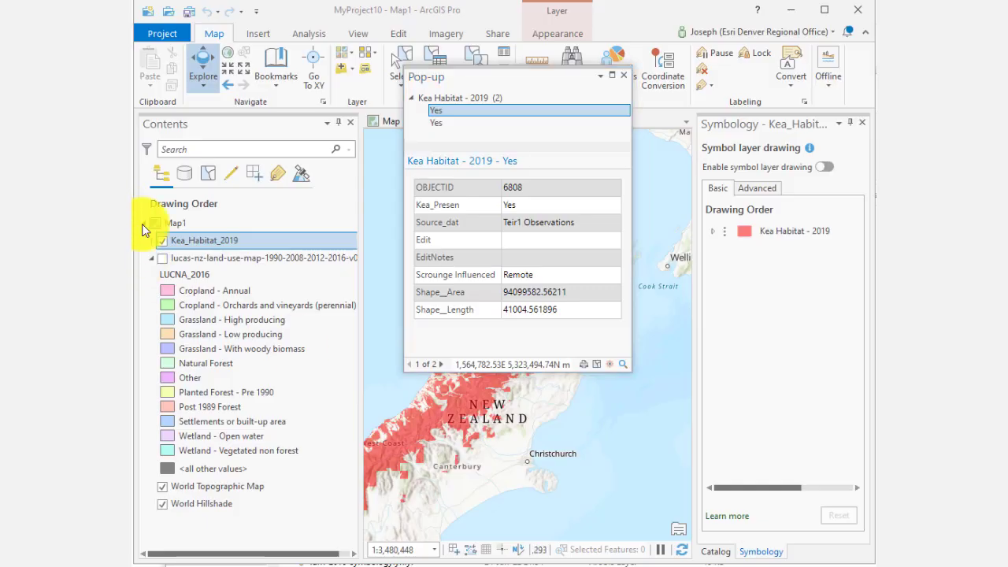
Step: In ArcGIS Pro, turn off the Kea_Habitat_2019 layer and close the pop-up
{"action": "left_click", "coordinate": [163, 241]}
{"action": "left_click", "coordinate": [620, 72]}
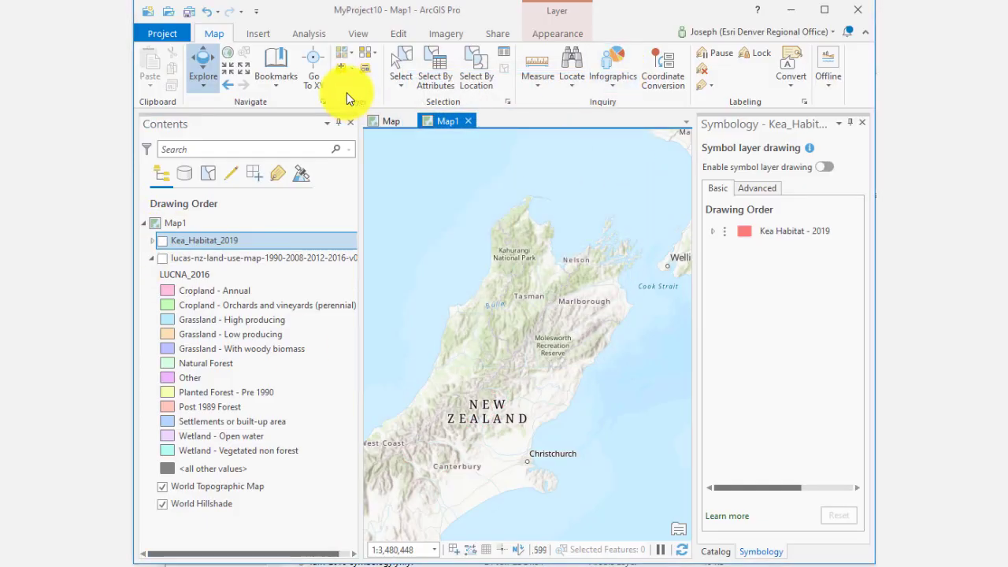
Step: Add the Meshblock_2018__generalised_ feature class from meshblock-2018-generalised.gdb in the data__test_feb22 folder to the map
{"action": "left_click", "coordinate": [352, 72]}
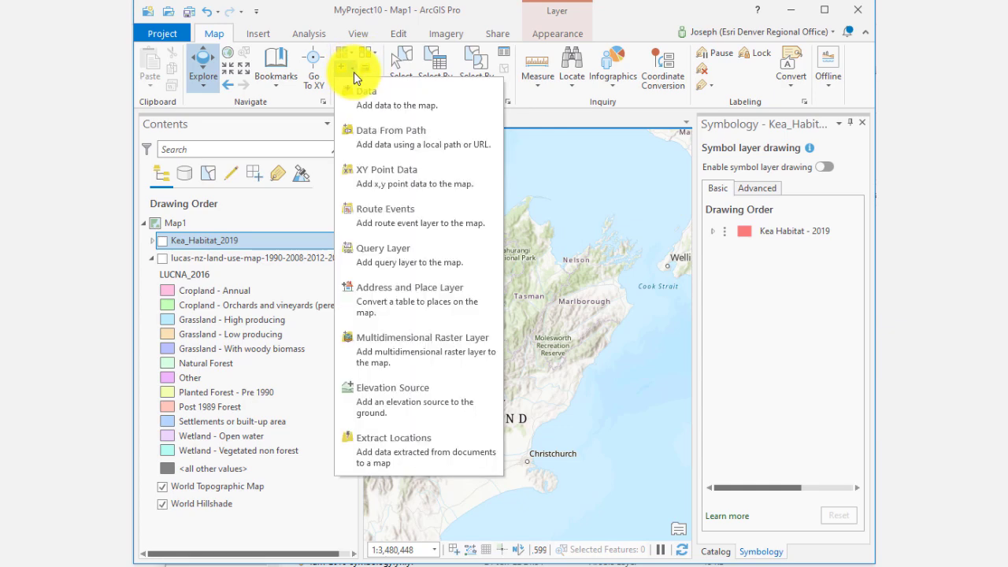
{"action": "left_click", "coordinate": [367, 97]}
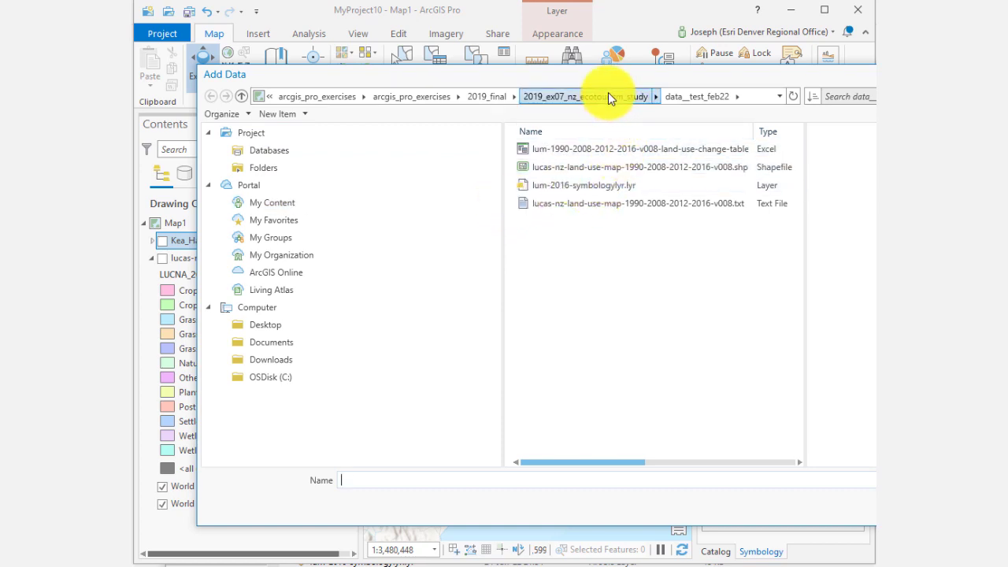
{"action": "left_click", "coordinate": [665, 92]}
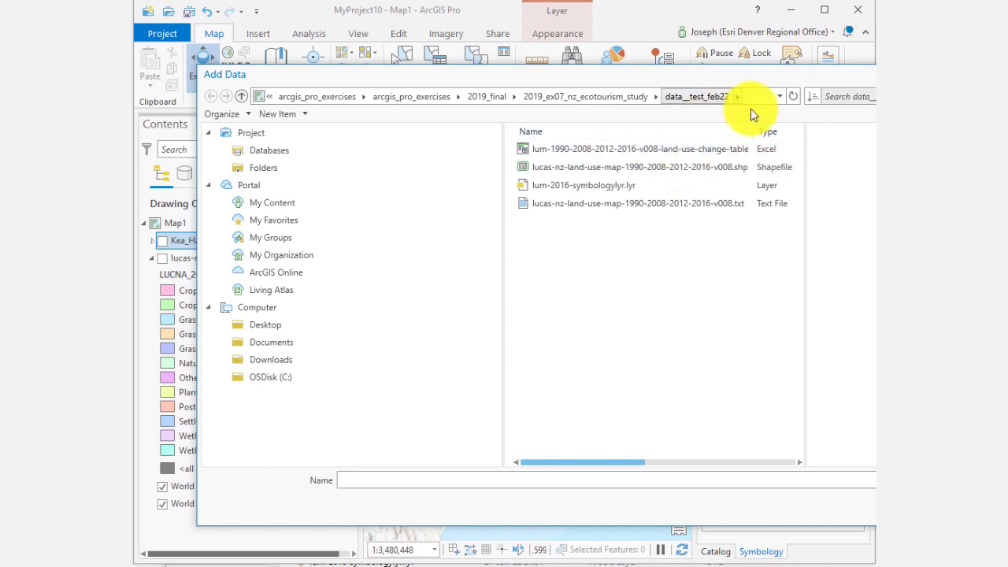
{"action": "left_click", "coordinate": [791, 96]}
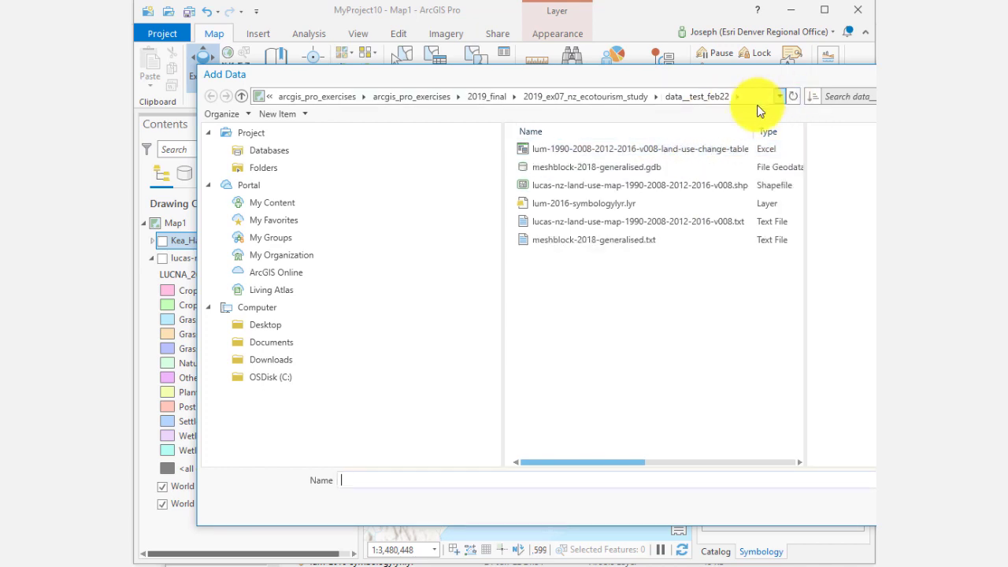
{"action": "double_click", "coordinate": [648, 167]}
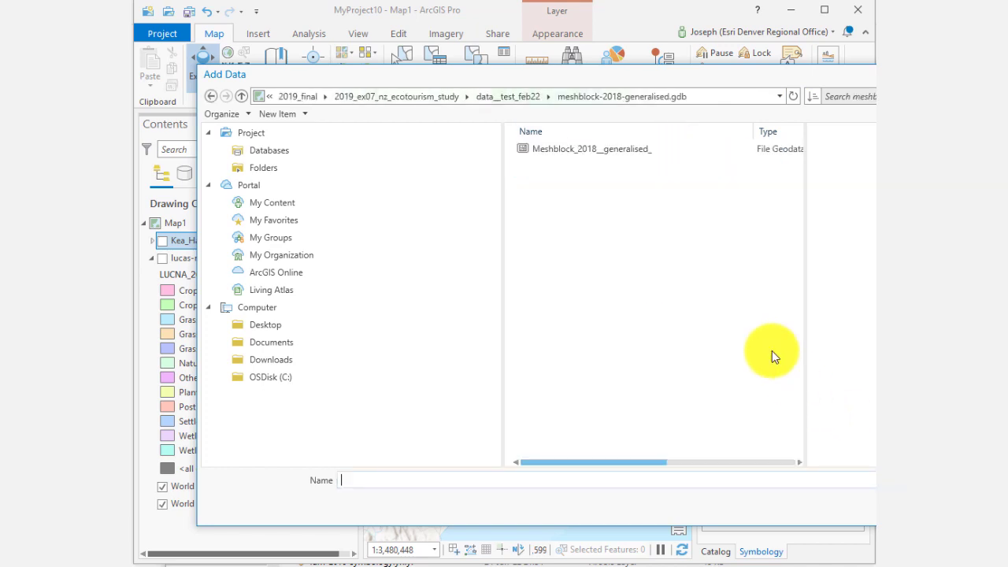
{"action": "left_click", "coordinate": [644, 154]}
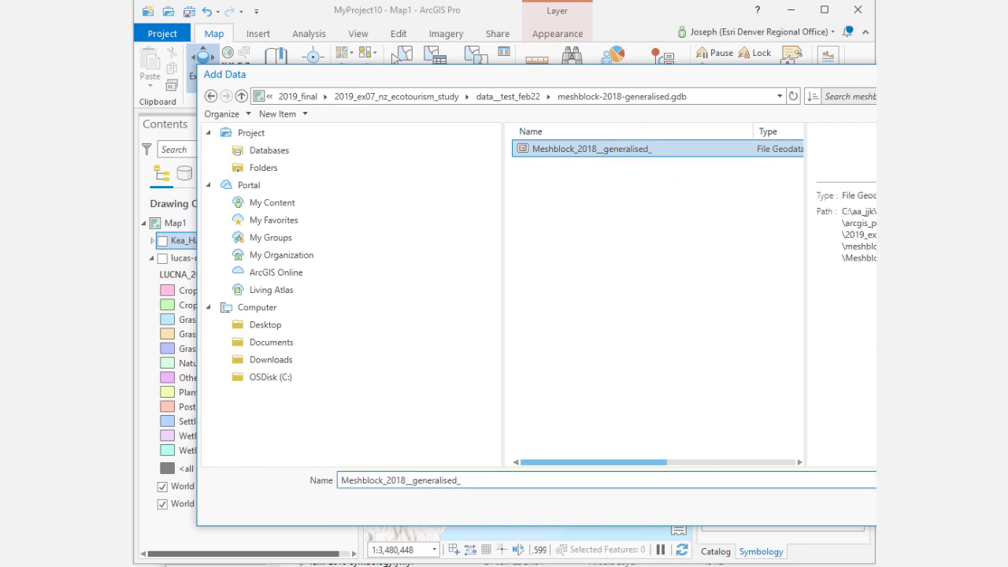
{"action": "left_click", "coordinate": [910, 507]}
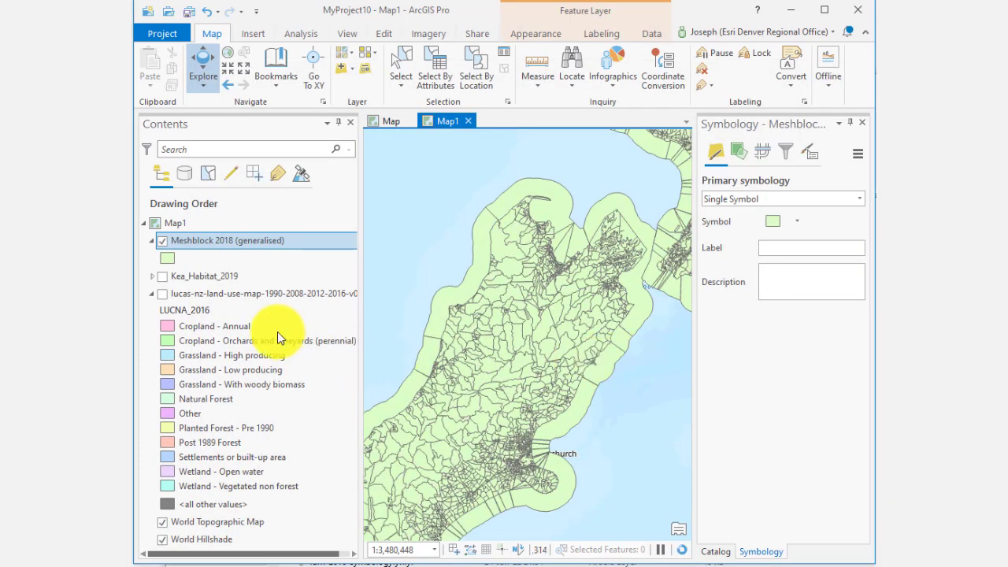
Step: Open the Meshblock 2018 (generalised) attribute table and scroll across its fields
{"action": "right_click", "coordinate": [219, 246]}
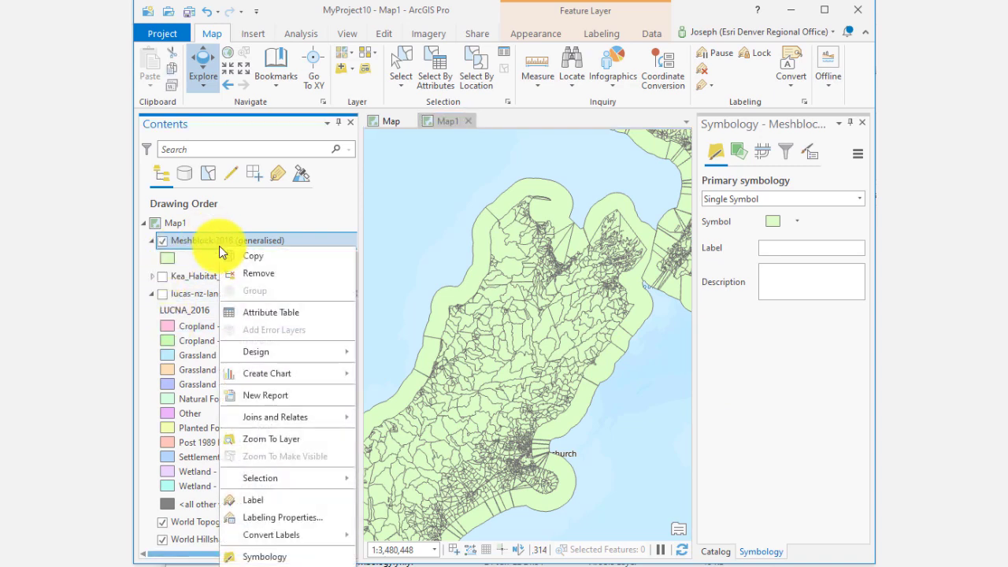
{"action": "left_click", "coordinate": [253, 311]}
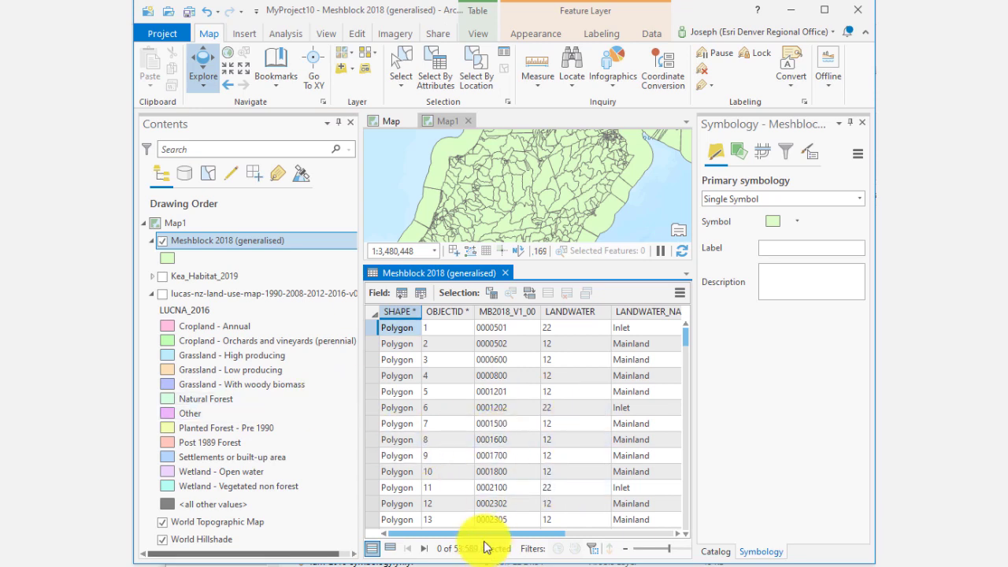
{"action": "mouse_move", "coordinate": [490, 540]}
{"action": "left_mouse_down"}
{"action": "mouse_move", "coordinate": [638, 543]}
{"action": "mouse_move", "coordinate": [513, 531]}
{"action": "mouse_move", "coordinate": [473, 539]}
{"action": "left_mouse_up"}
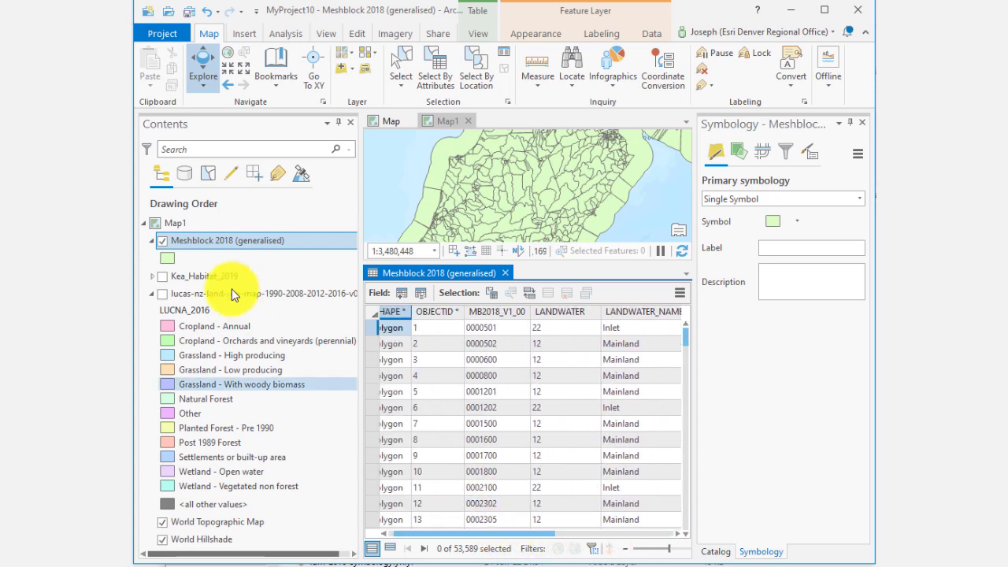
Step: Symbolize the meshblock layer with Graduated Colors and close the attribute table
{"action": "left_click", "coordinate": [795, 225]}
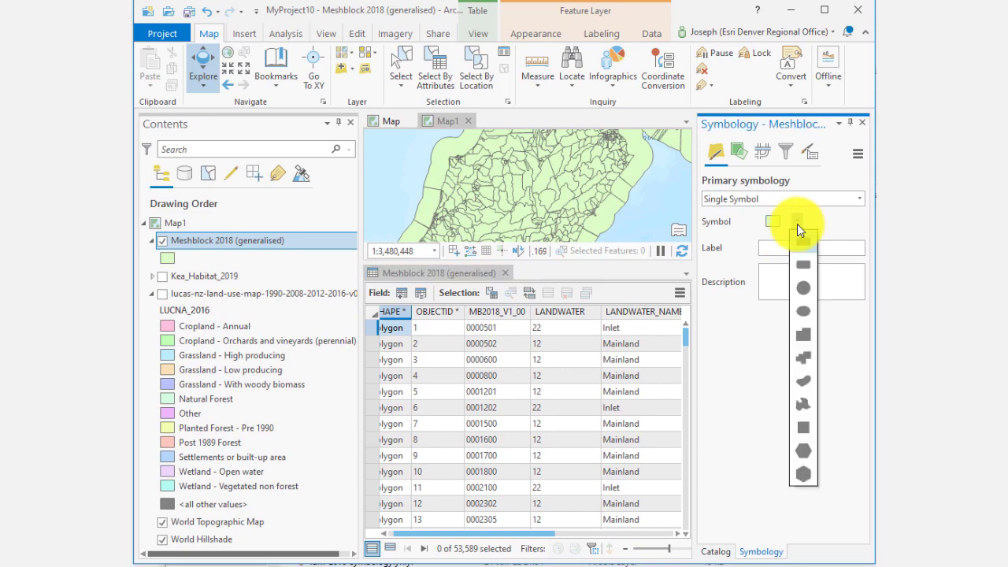
{"action": "left_click", "coordinate": [795, 205]}
{"action": "left_click", "coordinate": [795, 201]}
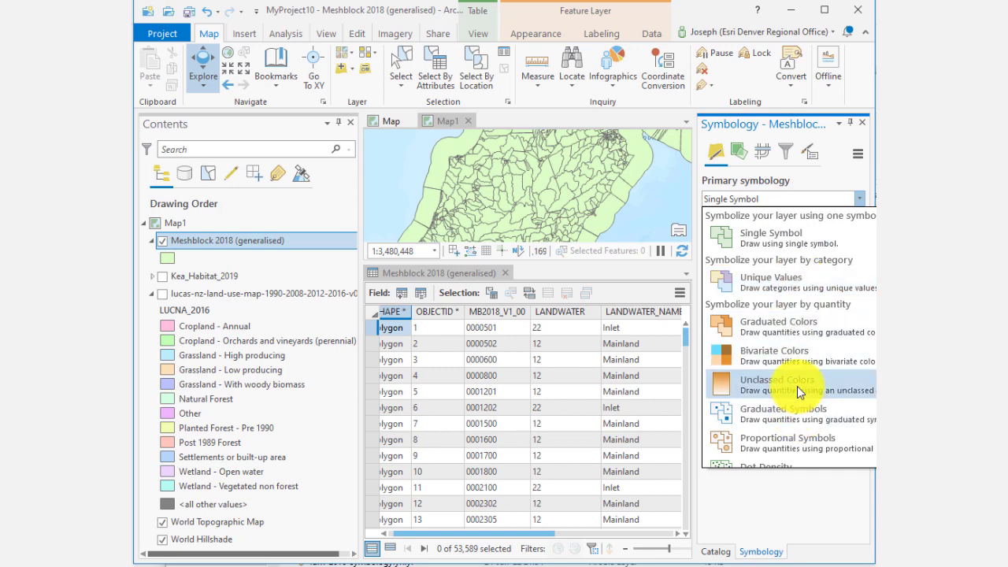
{"action": "left_click", "coordinate": [799, 326]}
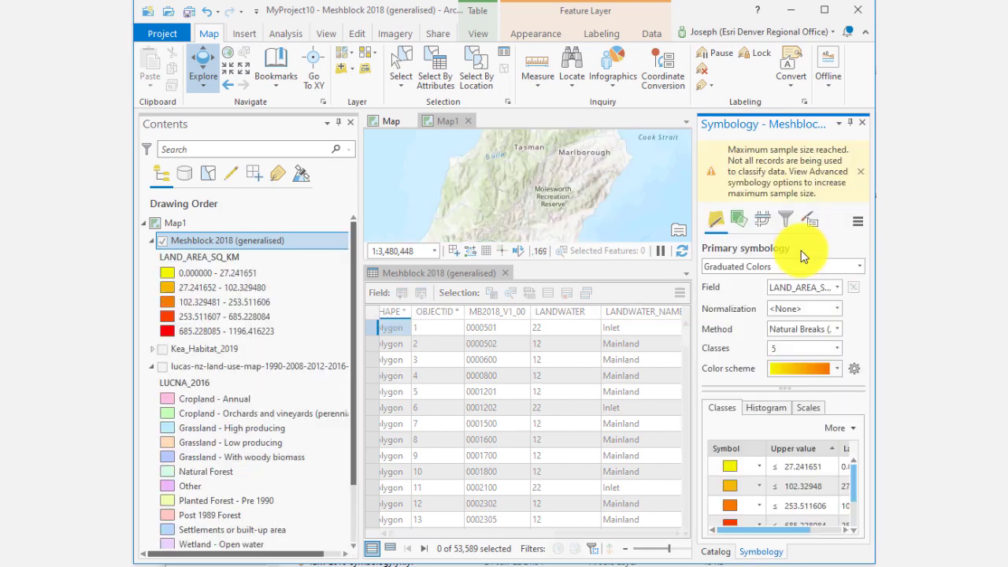
{"action": "left_click", "coordinate": [507, 275]}
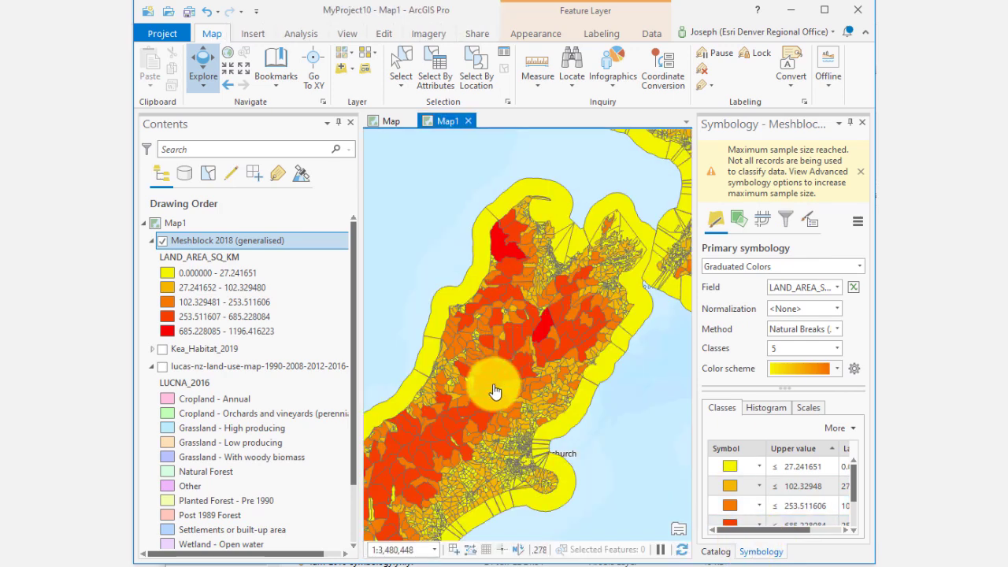
Step: Pan and zoom the map to inspect the meshblock polygons up close
{"action": "left_click_drag", "start_coordinate": [590, 332], "coordinate": [444, 486]}
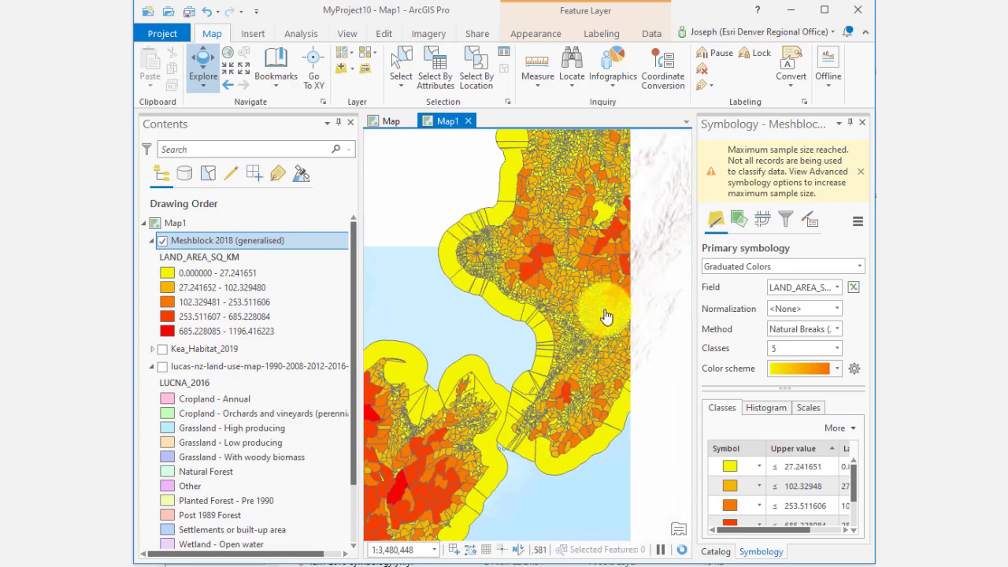
{"action": "left_click_drag", "start_coordinate": [607, 317], "coordinate": [530, 459]}
{"action": "scroll", "coordinate": [587, 360], "scroll_direction": "up", "scroll_amount": 2}
{"action": "left_click_drag", "start_coordinate": [578, 394], "coordinate": [612, 522]}
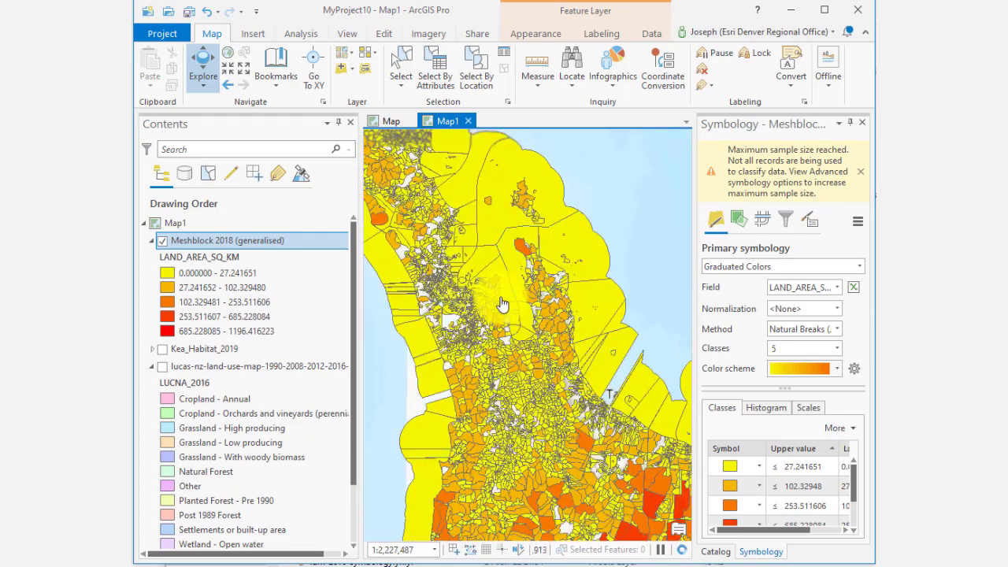
{"action": "scroll", "coordinate": [521, 344], "scroll_direction": "up", "scroll_amount": 10}
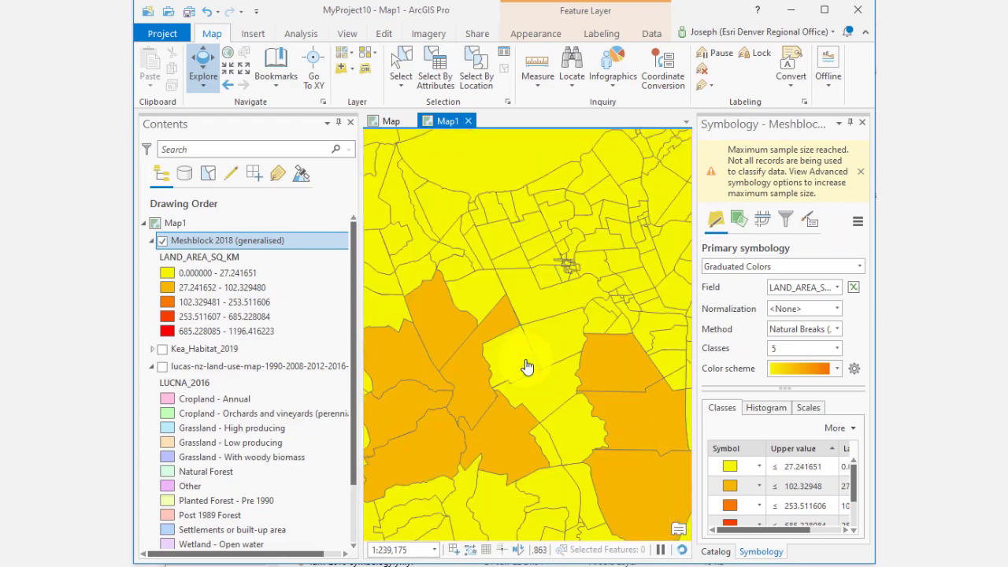
Step: Open the meshblock attribute table and its Fields View to review the fields, then close the Fields View
{"action": "right_click", "coordinate": [282, 242]}
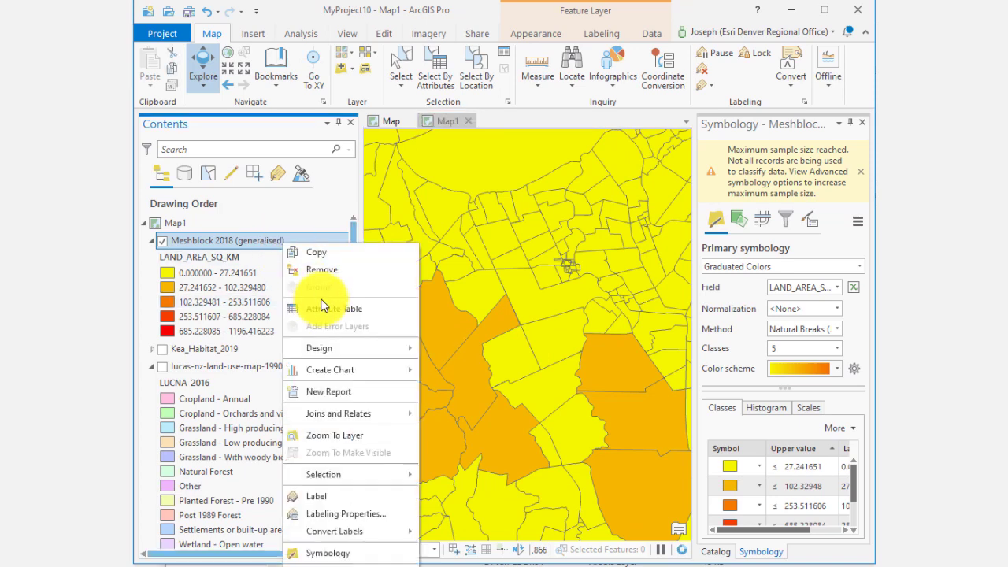
{"action": "left_click", "coordinate": [341, 308]}
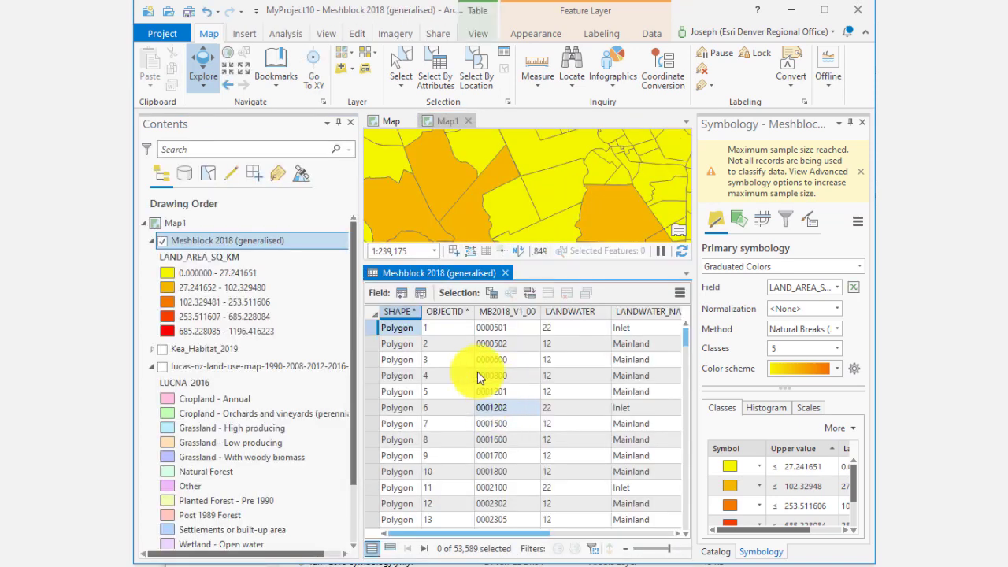
{"action": "left_click_drag", "start_coordinate": [479, 533], "coordinate": [610, 550]}
{"action": "left_click", "coordinate": [679, 293]}
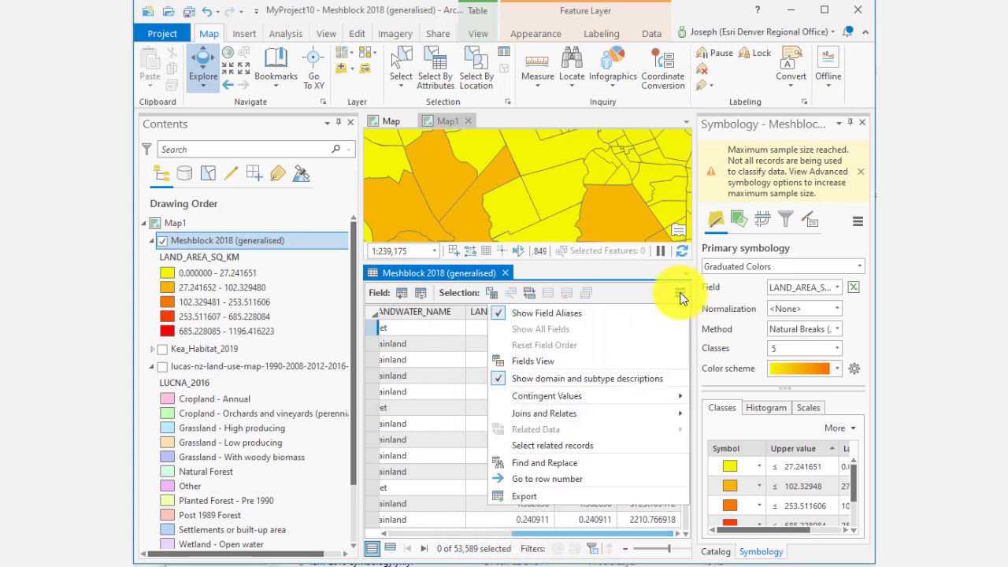
{"action": "left_click", "coordinate": [613, 361]}
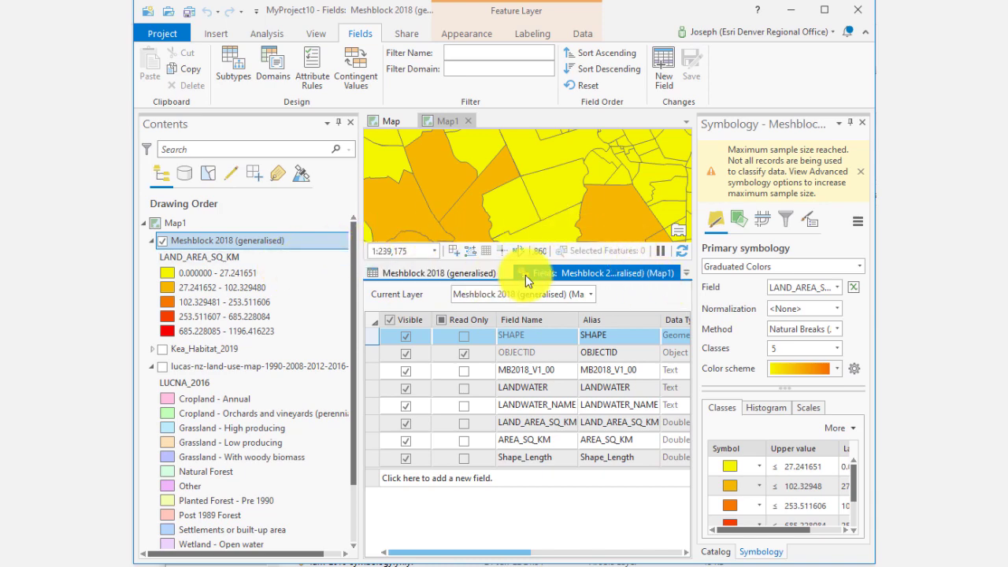
{"action": "left_click", "coordinate": [505, 273]}
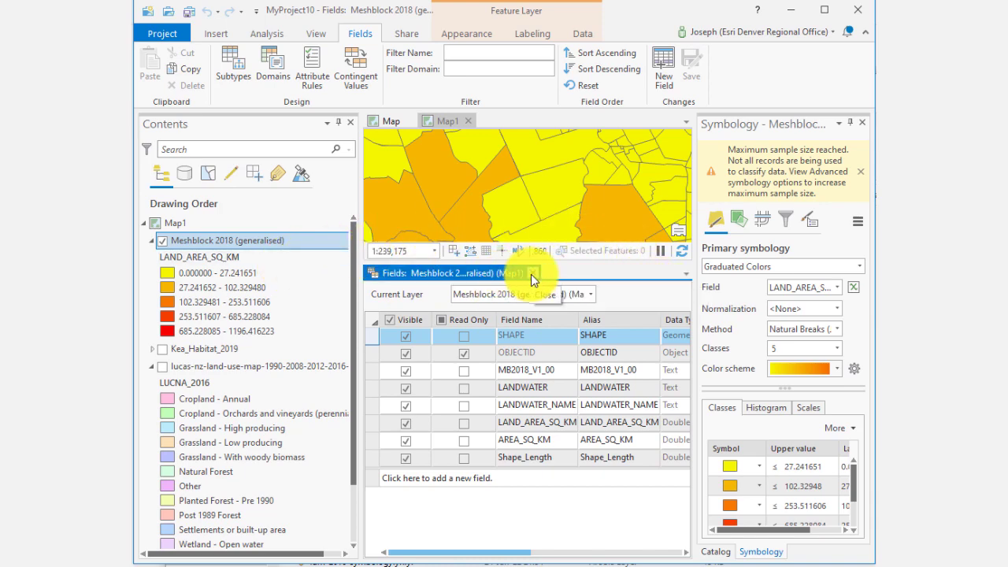
{"action": "left_click", "coordinate": [530, 274]}
{"action": "scroll", "coordinate": [519, 358], "scroll_direction": "down", "scroll_amount": 4}
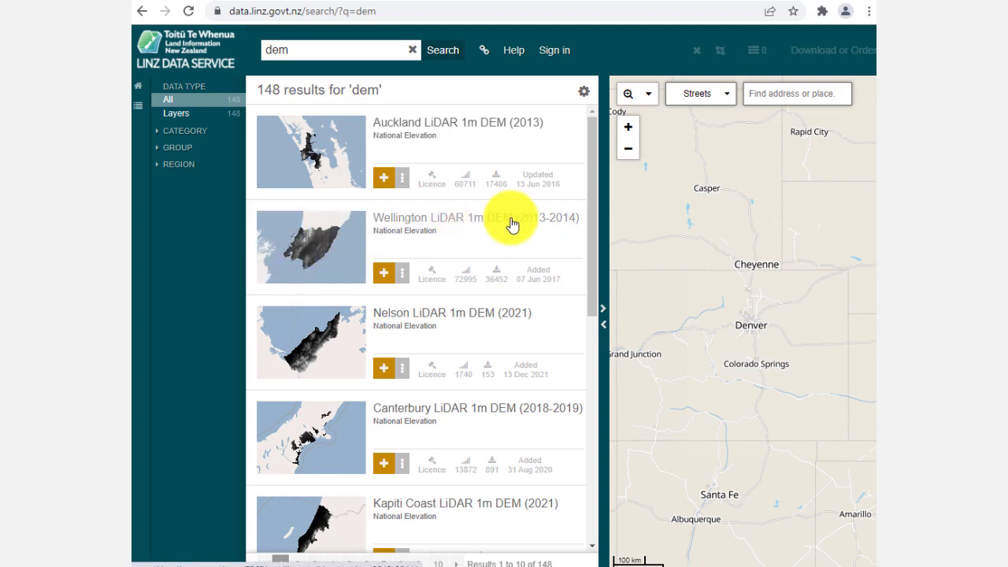
{"action": "left_click", "coordinate": [385, 280]}
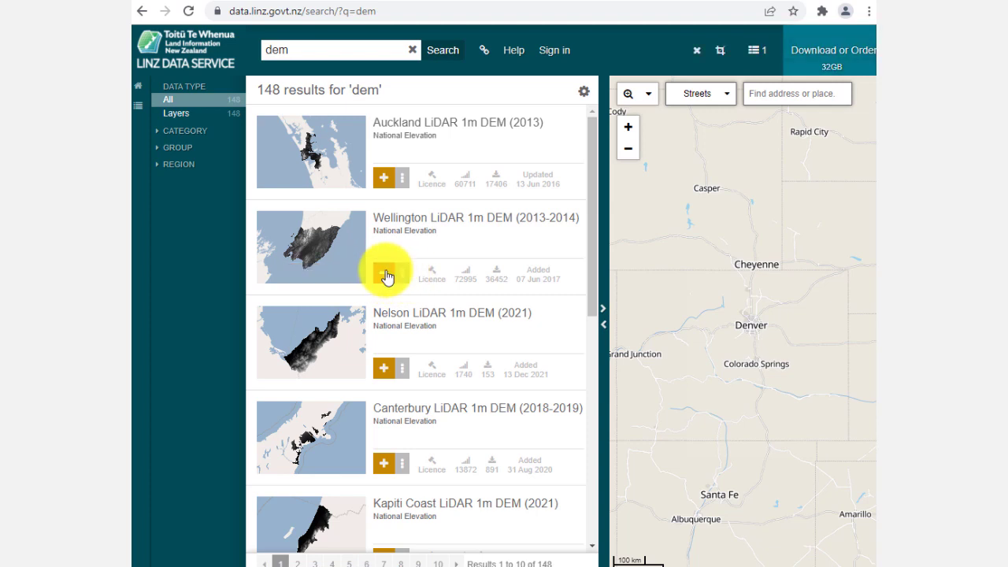
{"action": "left_click", "coordinate": [386, 274]}
Step: Open the Services page of Wellington LiDAR 1m DEM (2013-2014) and review its WMTS and query URLs
{"action": "left_click", "coordinate": [404, 278]}
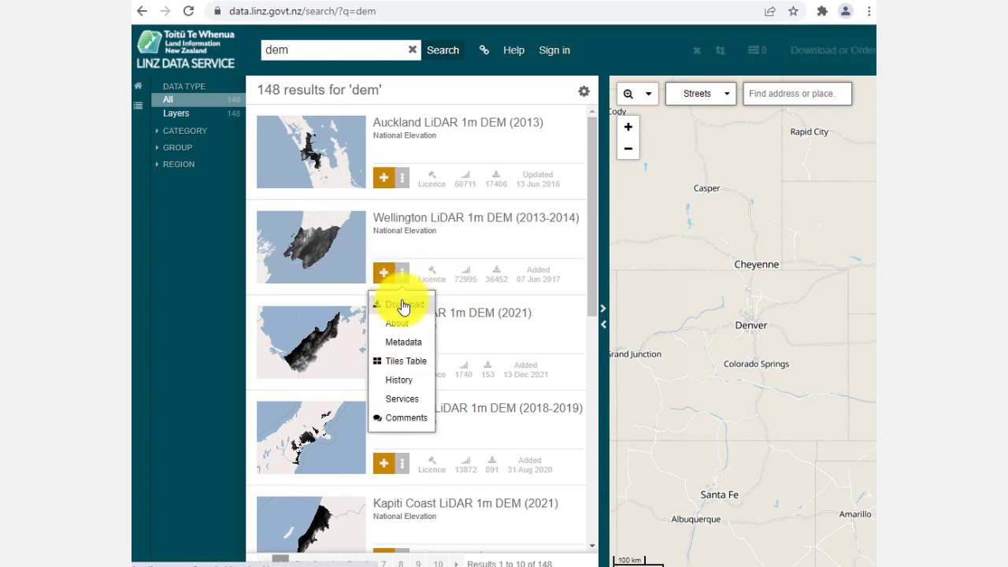
{"action": "left_click", "coordinate": [413, 399]}
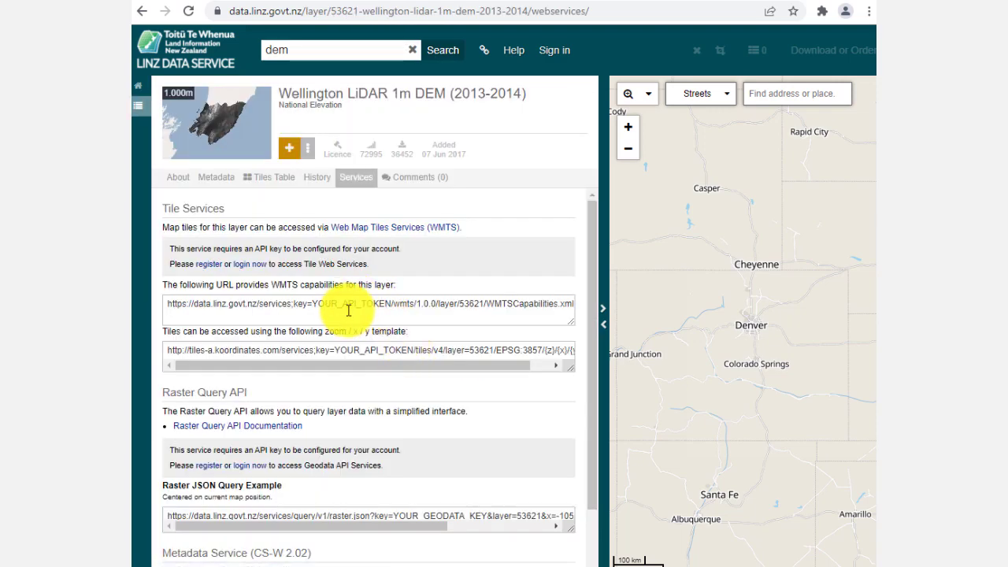
{"action": "left_click", "coordinate": [348, 310]}
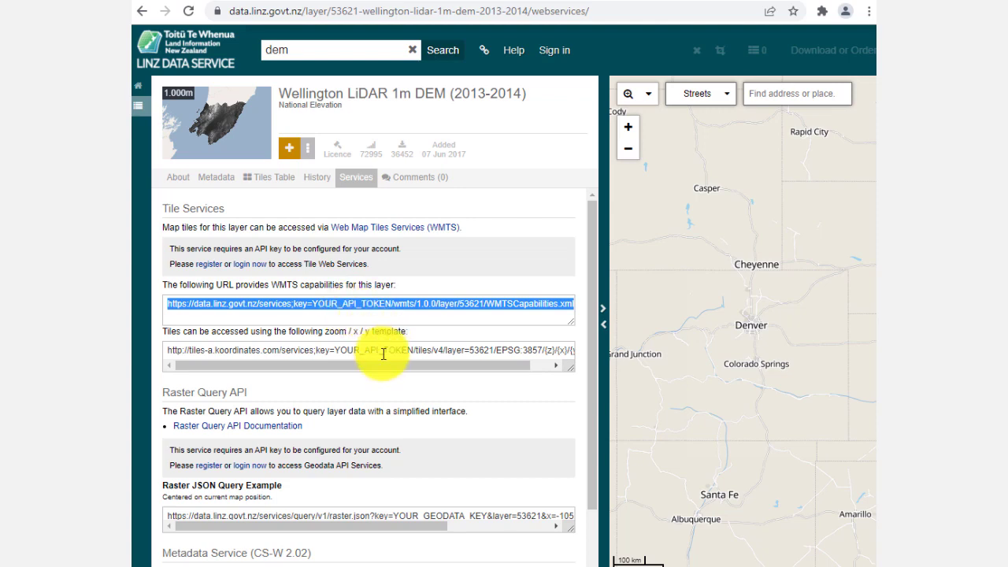
{"action": "scroll", "coordinate": [382, 352], "scroll_direction": "down", "scroll_amount": 1}
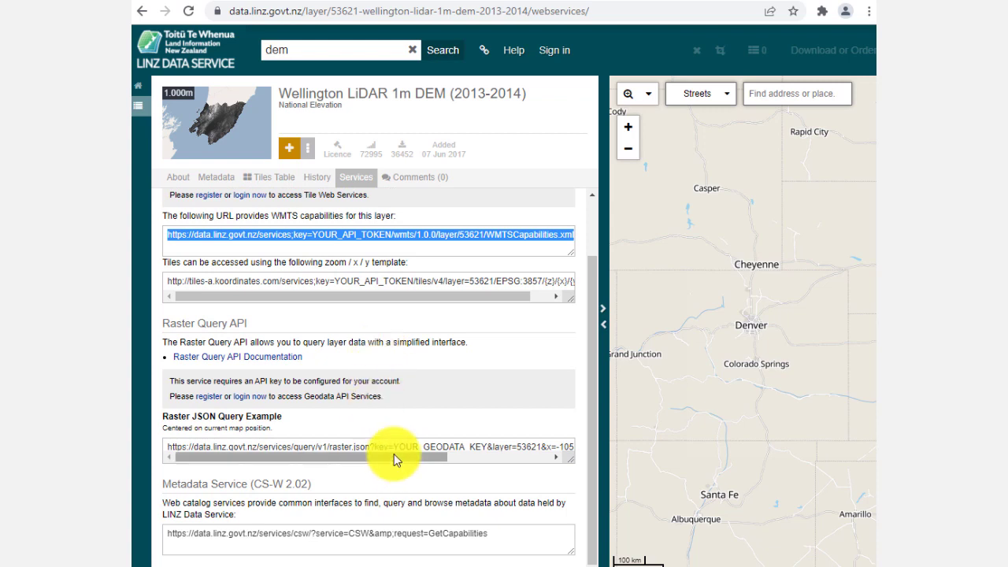
{"action": "scroll", "coordinate": [388, 439], "scroll_direction": "up", "scroll_amount": 1}
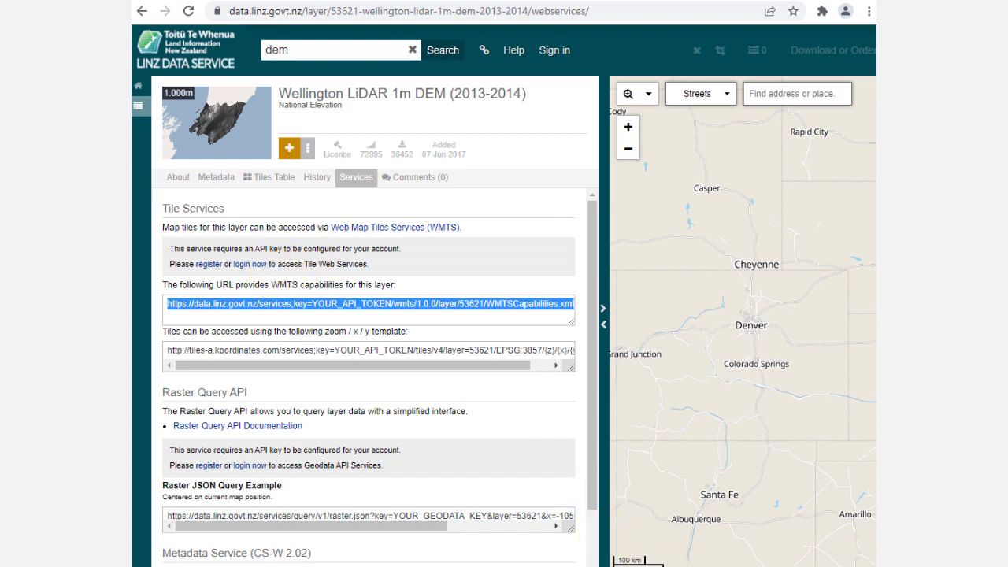
Step: Try to download the Wellington LiDAR 1m DEM (2013-2014) dataset
{"action": "left_click", "coordinate": [307, 156]}
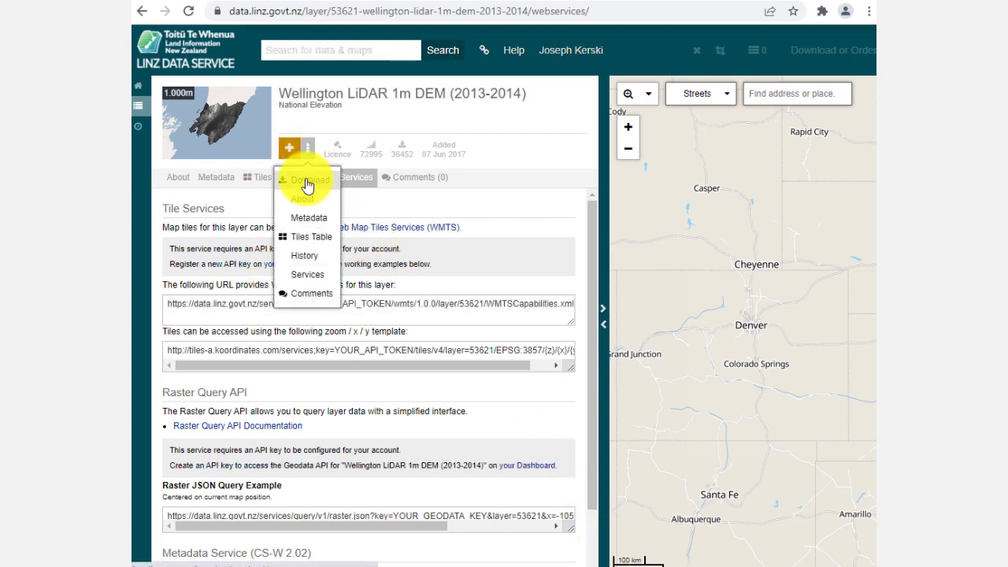
{"action": "left_click", "coordinate": [307, 184]}
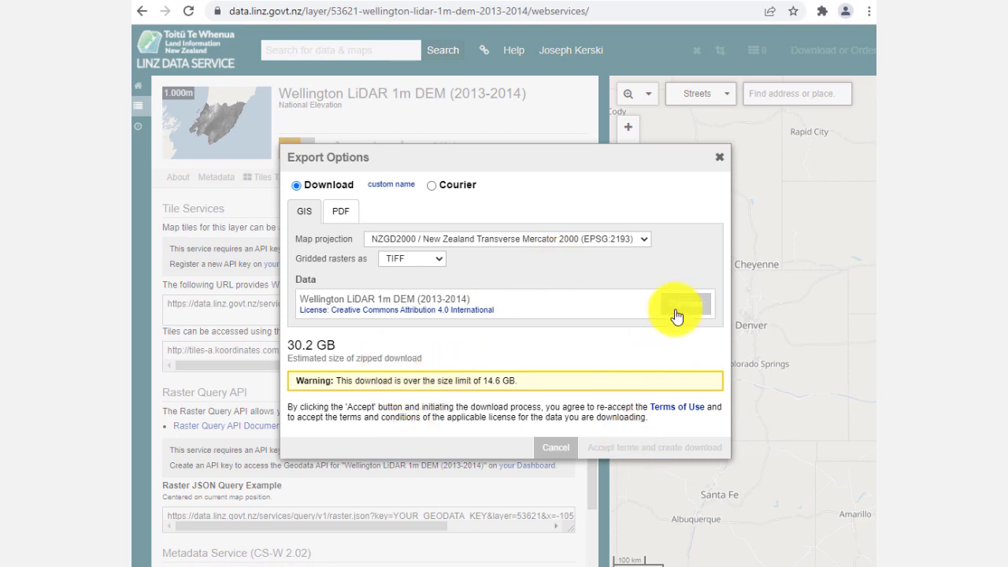
{"action": "left_click", "coordinate": [556, 447]}
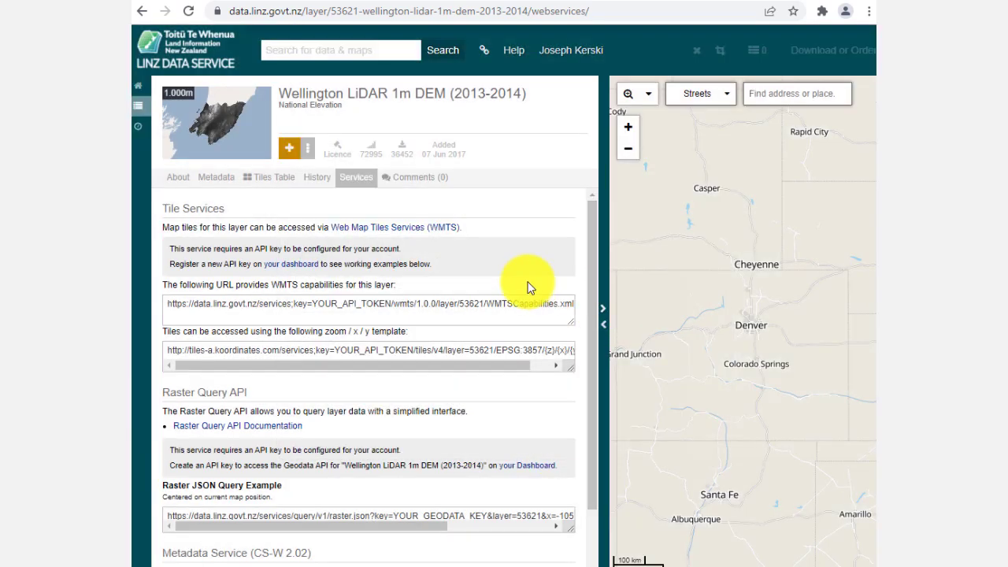
Step: Download the West Coast - Westport LiDAR 1m DSM (2020) as TIFF in NZGD2000 / New Zealand Transverse Mercator 2000
{"action": "left_click", "coordinate": [142, 12]}
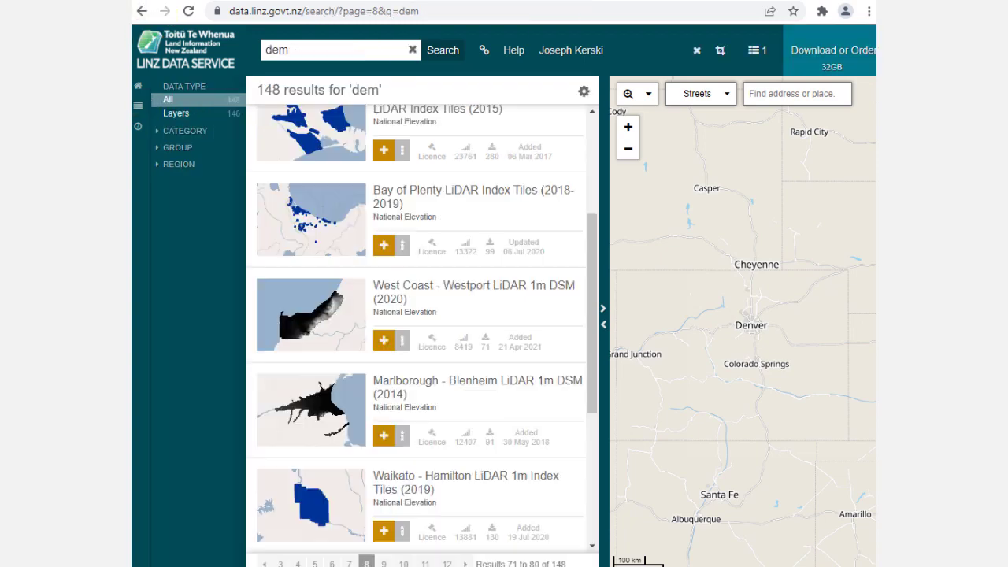
{"action": "left_click", "coordinate": [400, 350]}
{"action": "left_click", "coordinate": [405, 370]}
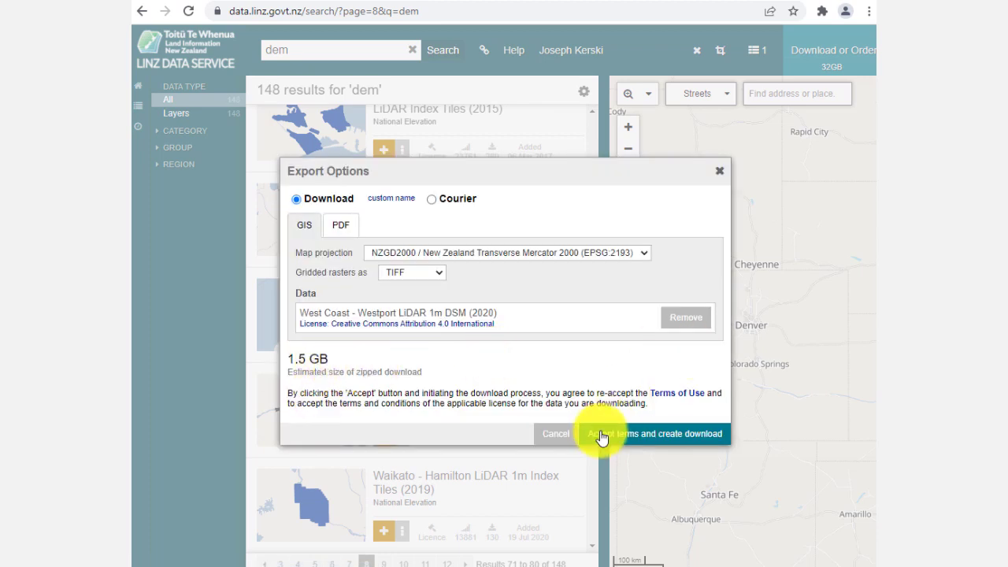
{"action": "left_click", "coordinate": [636, 434]}
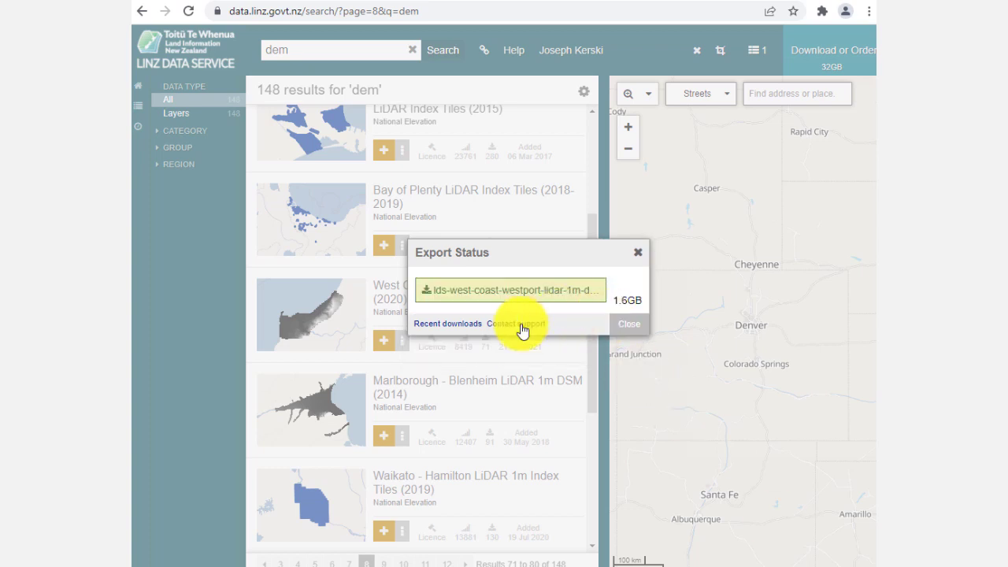
Step: Download the West Coast - Westport LiDAR zip and show the downloaded file in its folder
{"action": "left_click", "coordinate": [475, 300]}
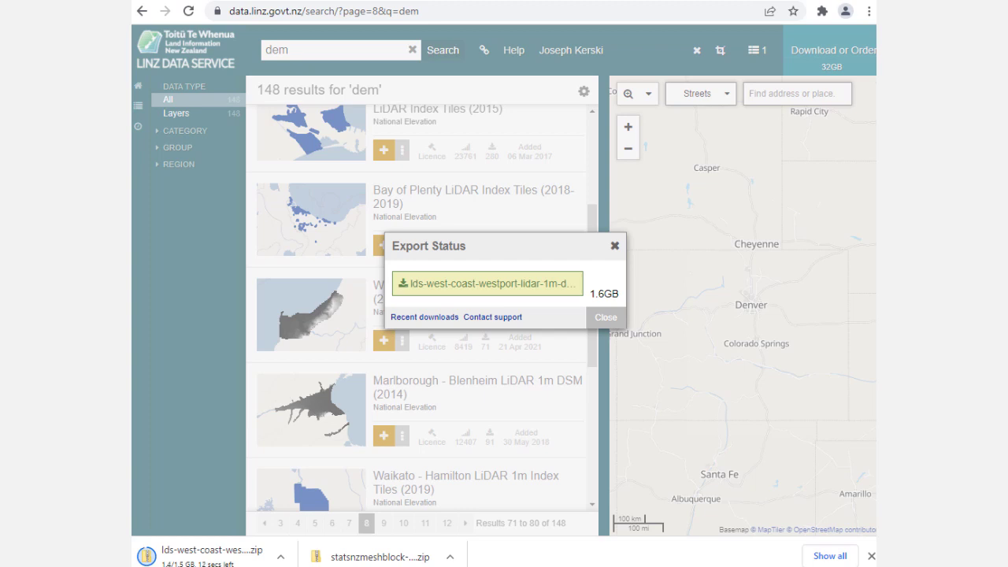
{"action": "left_click", "coordinate": [831, 556]}
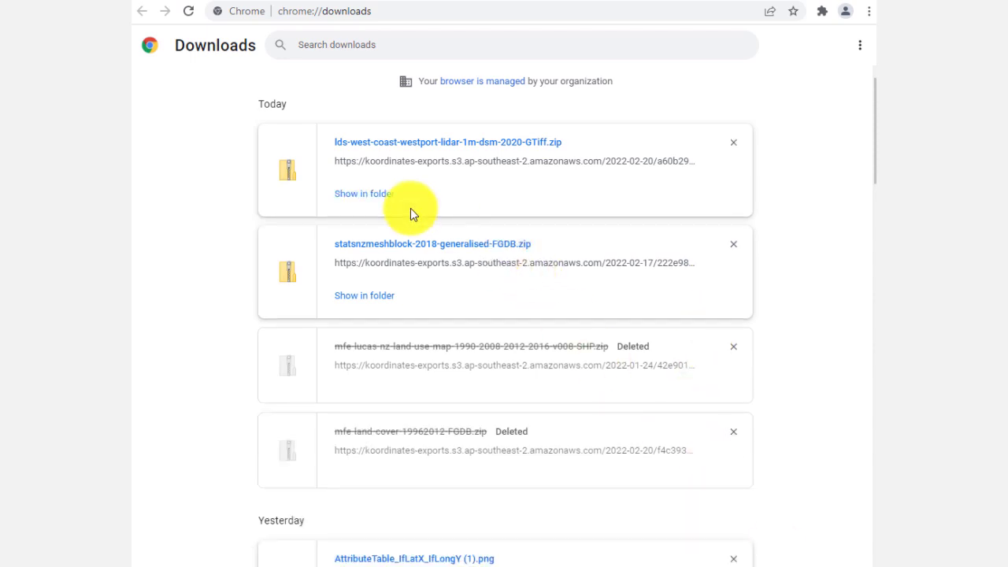
{"action": "left_click", "coordinate": [385, 198]}
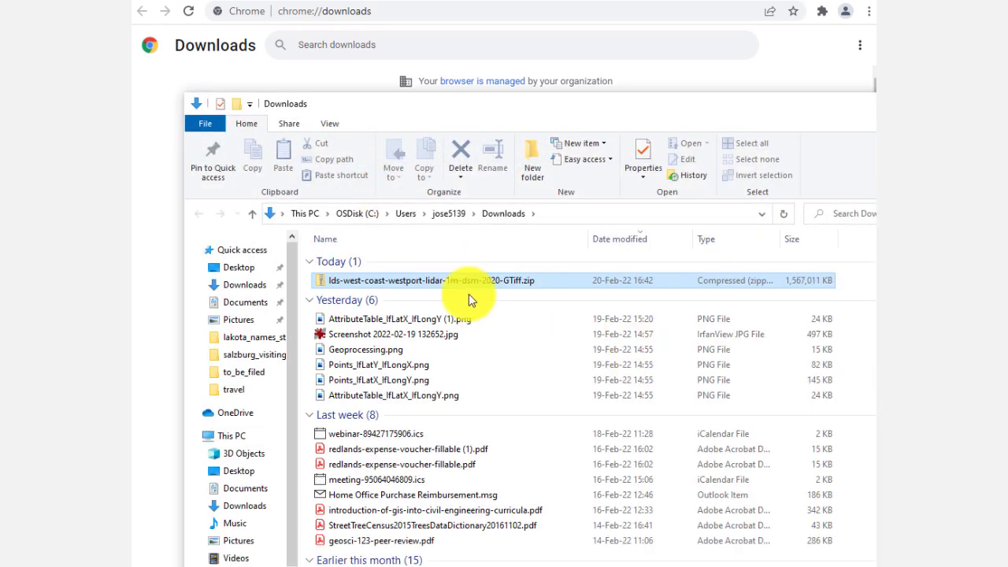
Step: Move the LiDAR zip file into the data__test_feb22 folder of the ecotourism study
{"action": "right_click", "coordinate": [448, 280]}
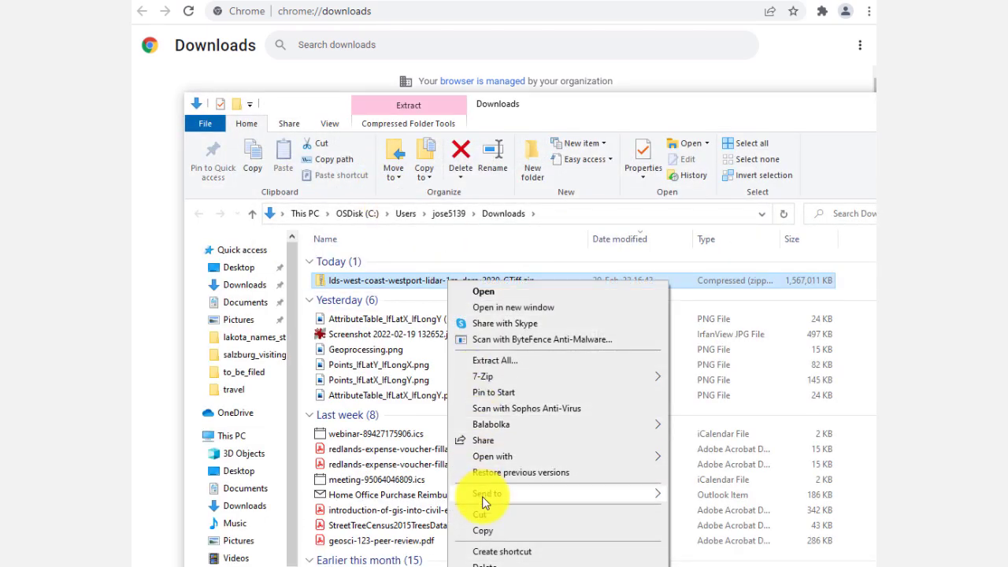
{"action": "left_click", "coordinate": [488, 518]}
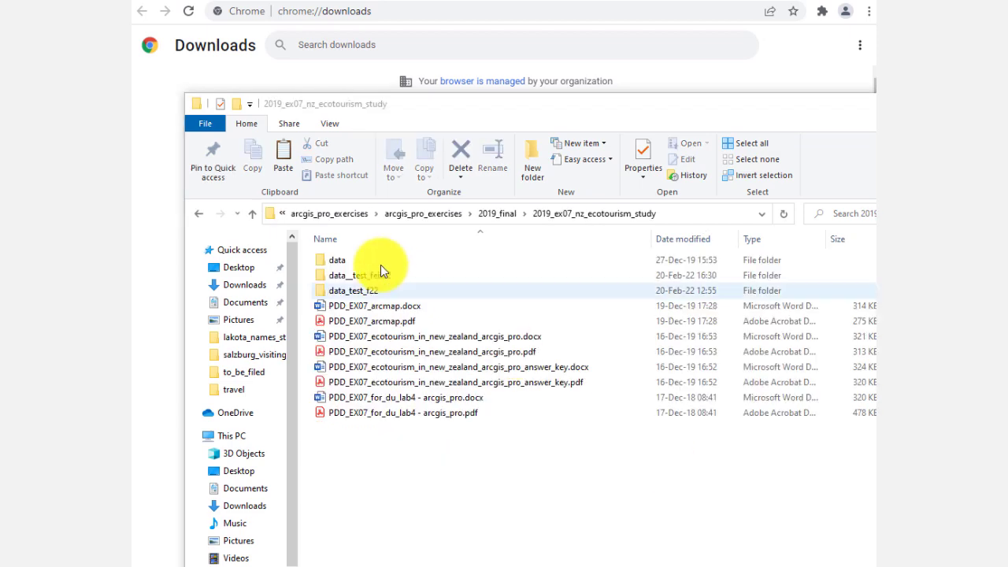
{"action": "double_click", "coordinate": [374, 275]}
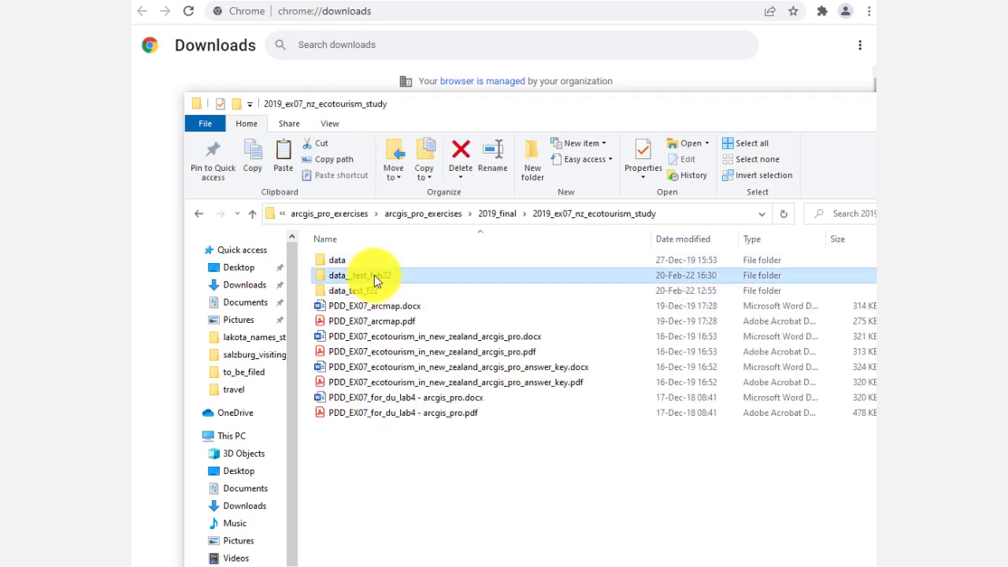
{"action": "right_click", "coordinate": [807, 356]}
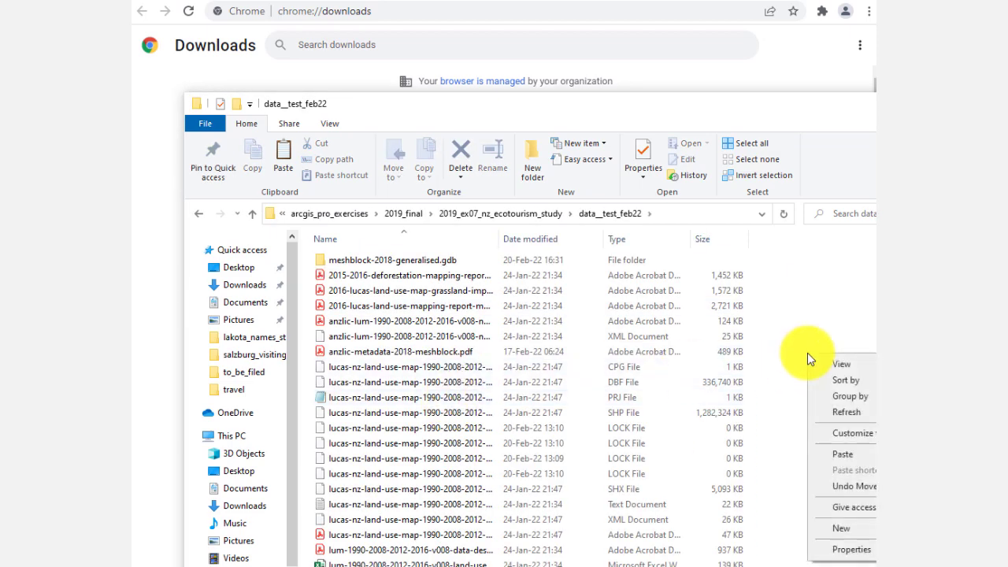
{"action": "left_click", "coordinate": [834, 453]}
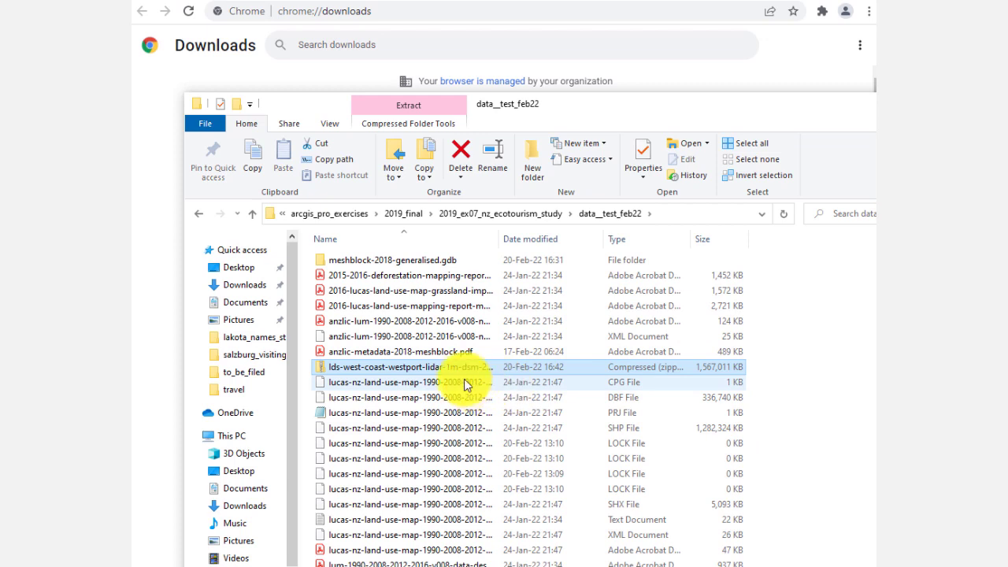
Step: Create a new folder named lidar inside data__test_feb22
{"action": "right_click", "coordinate": [815, 417]}
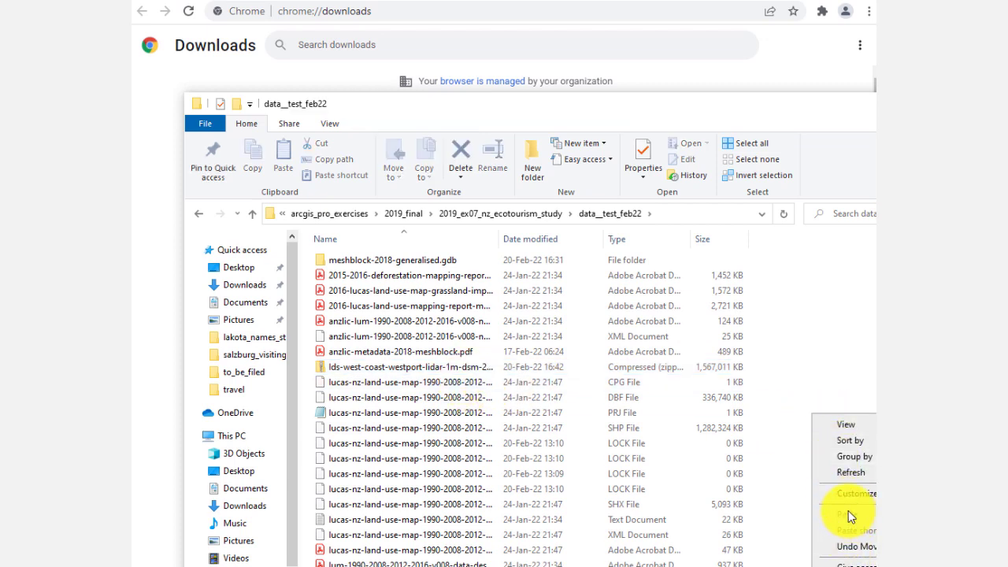
{"action": "left_click", "coordinate": [816, 566]}
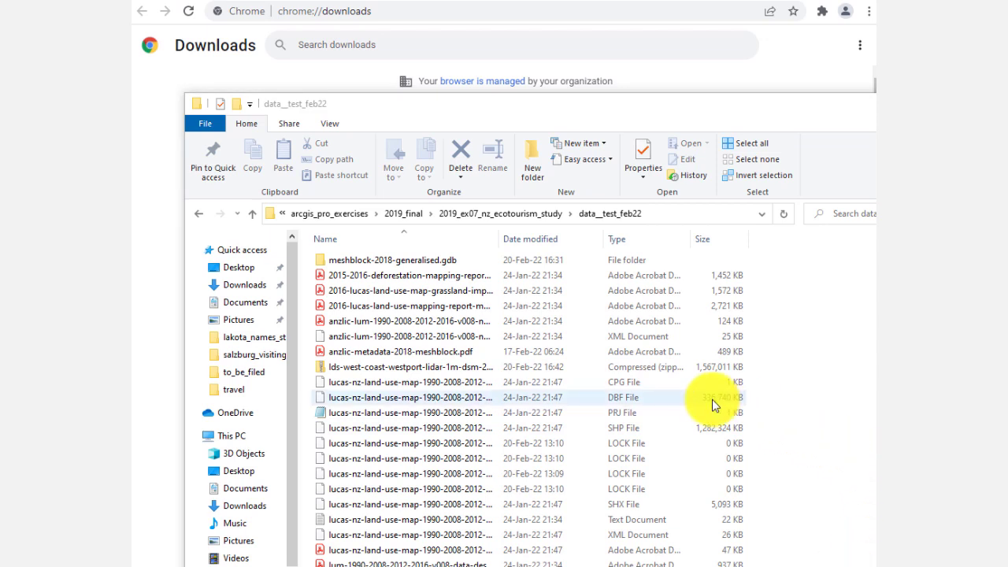
{"action": "right_click", "coordinate": [778, 393]}
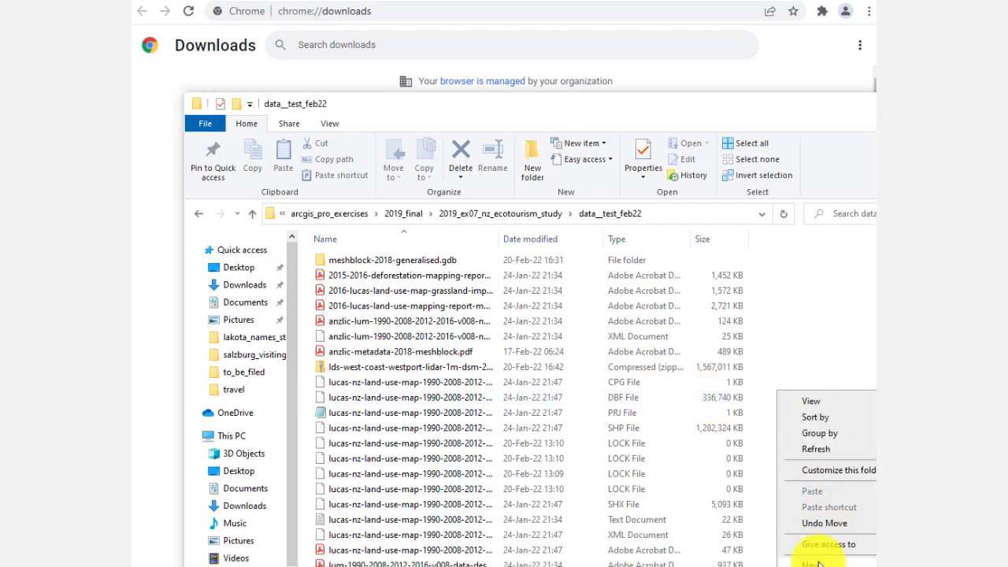
{"action": "left_click", "coordinate": [822, 397]}
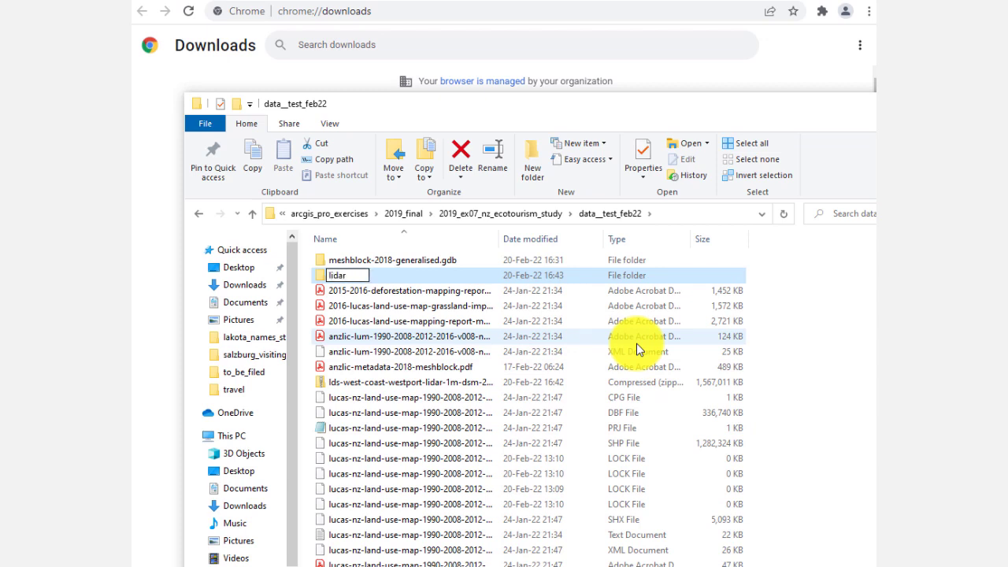
{"action": "key", "text": "Return"}
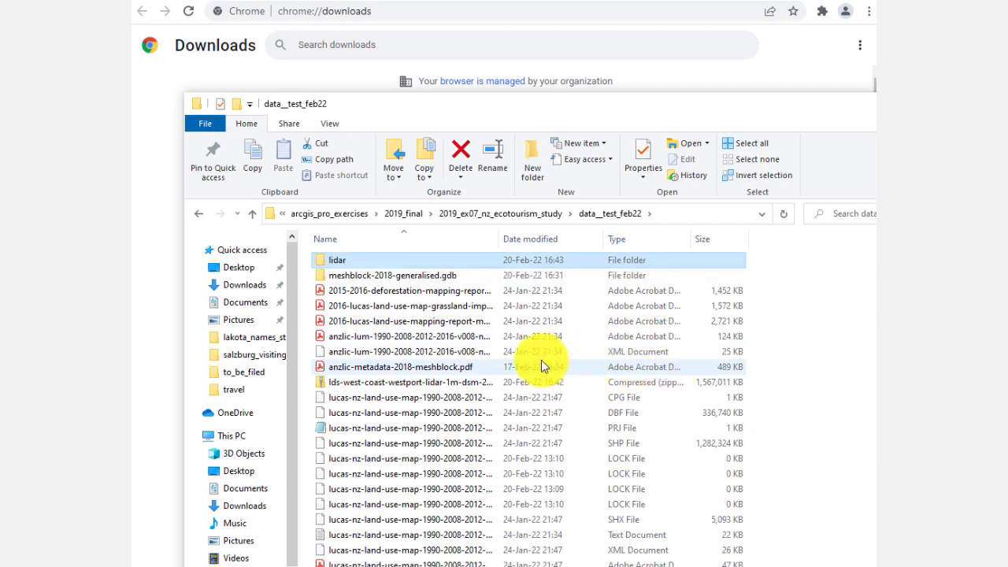
Step: Move the LiDAR zip into the lidar folder and extract its contents there with 7-Zip
{"action": "left_click_drag", "start_coordinate": [439, 381], "coordinate": [344, 272]}
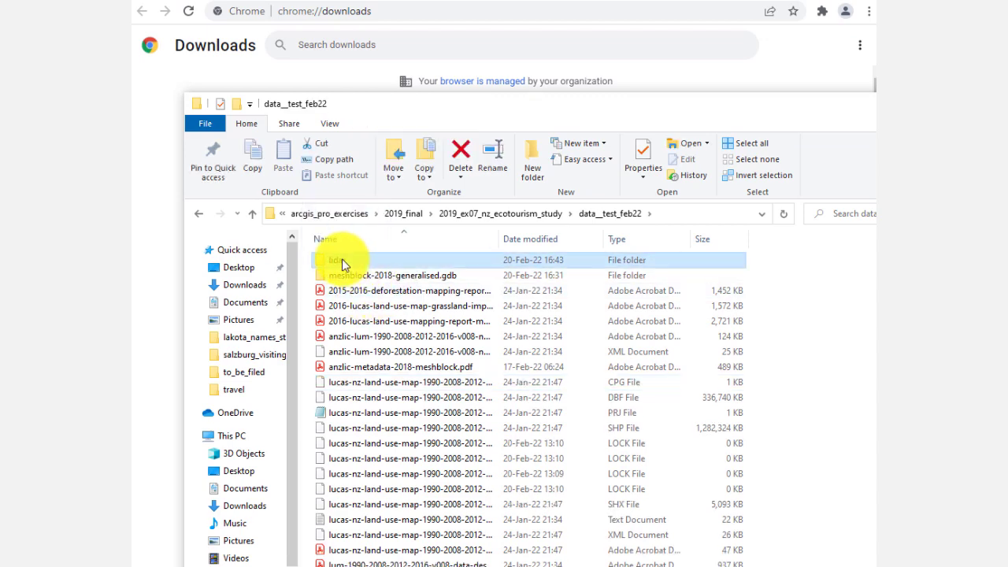
{"action": "double_click", "coordinate": [342, 259]}
{"action": "right_click", "coordinate": [347, 262]}
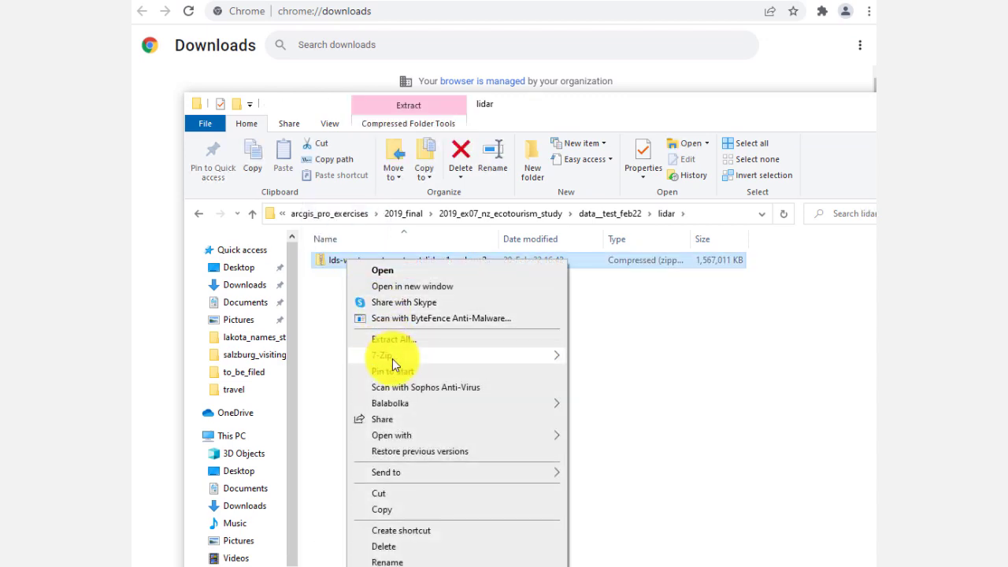
{"action": "mouse_move", "coordinate": [392, 356]}
{"action": "left_click", "coordinate": [619, 407]}
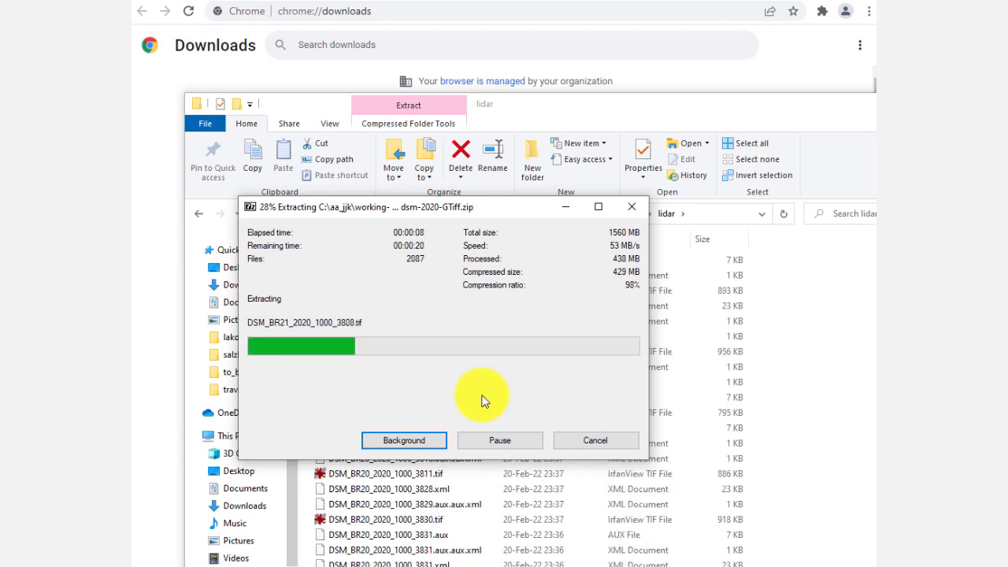
{"action": "left_click_drag", "start_coordinate": [438, 203], "coordinate": [467, 182]}
{"action": "left_click_drag", "start_coordinate": [518, 142], "coordinate": [638, 45]}
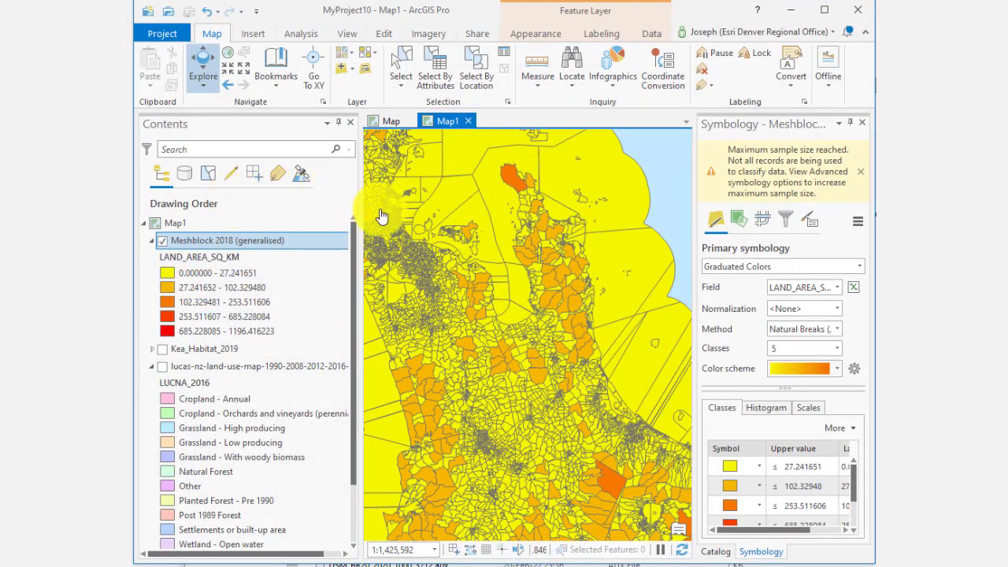
Step: Hide the Meshblock 2018 layer, show the land use layer, and close the Symbology pane
{"action": "scroll", "coordinate": [486, 245], "scroll_direction": "down", "scroll_amount": 4}
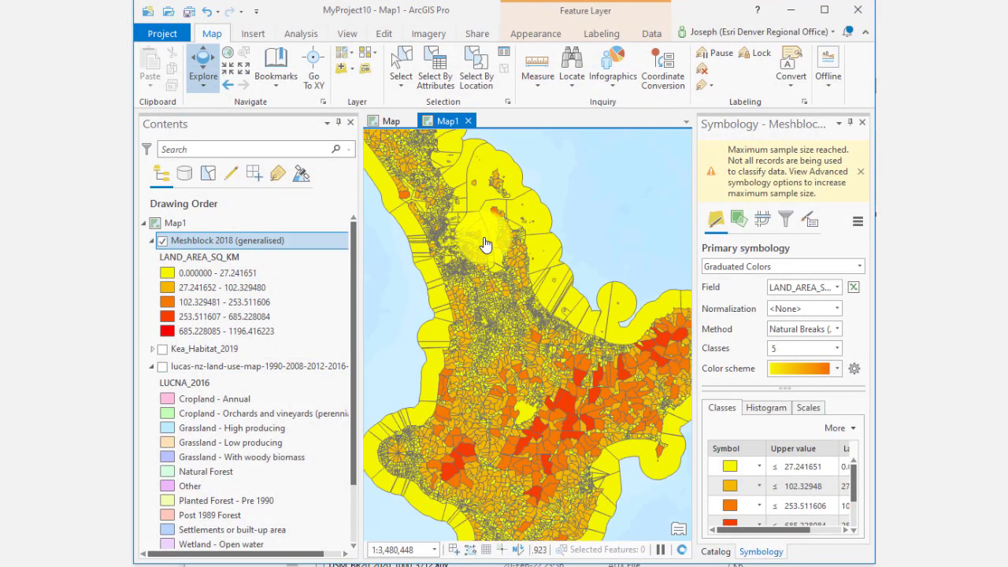
{"action": "left_click", "coordinate": [162, 240]}
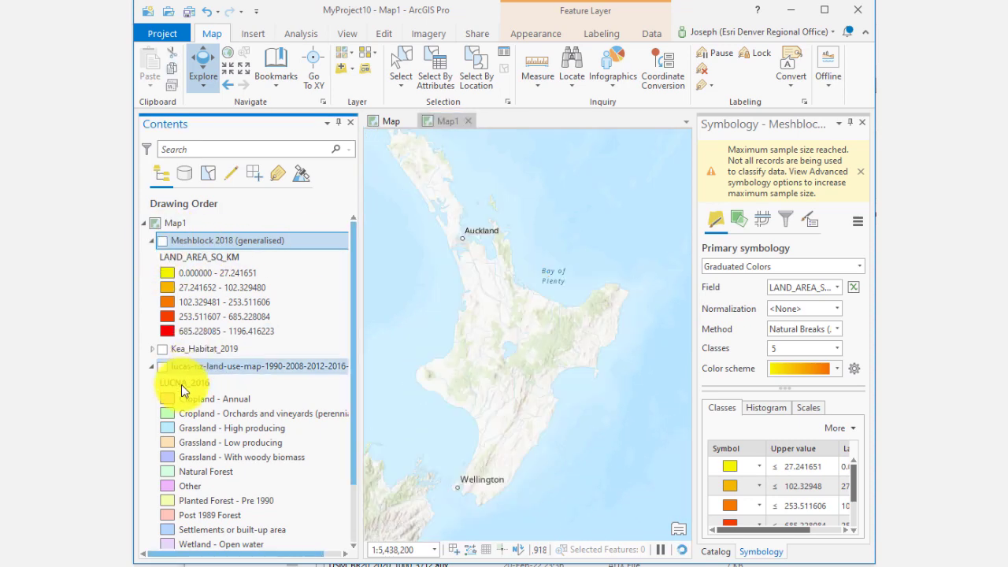
{"action": "left_click", "coordinate": [162, 369]}
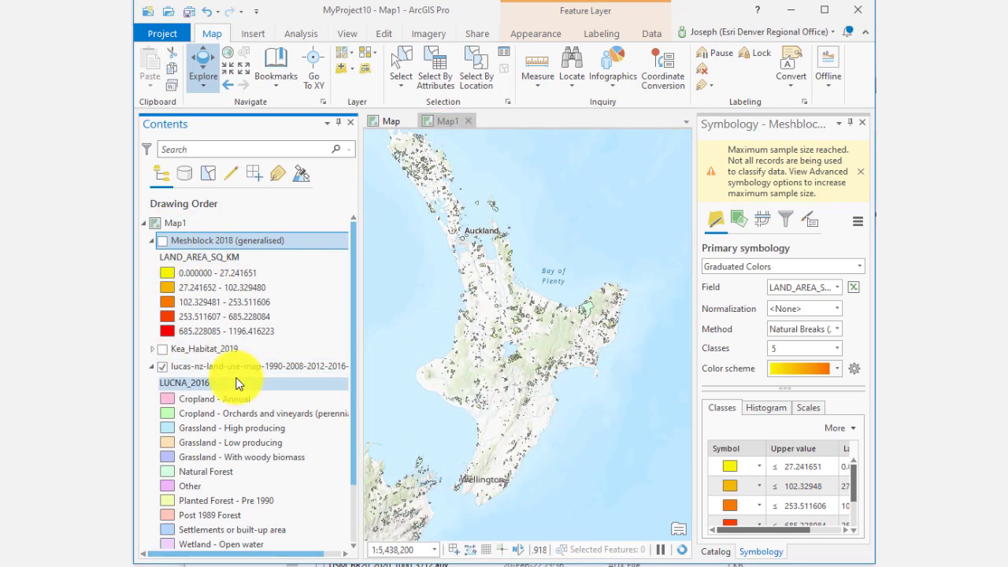
{"action": "scroll", "coordinate": [239, 384], "scroll_direction": "down", "scroll_amount": 3}
{"action": "scroll", "coordinate": [244, 370], "scroll_direction": "up", "scroll_amount": 3}
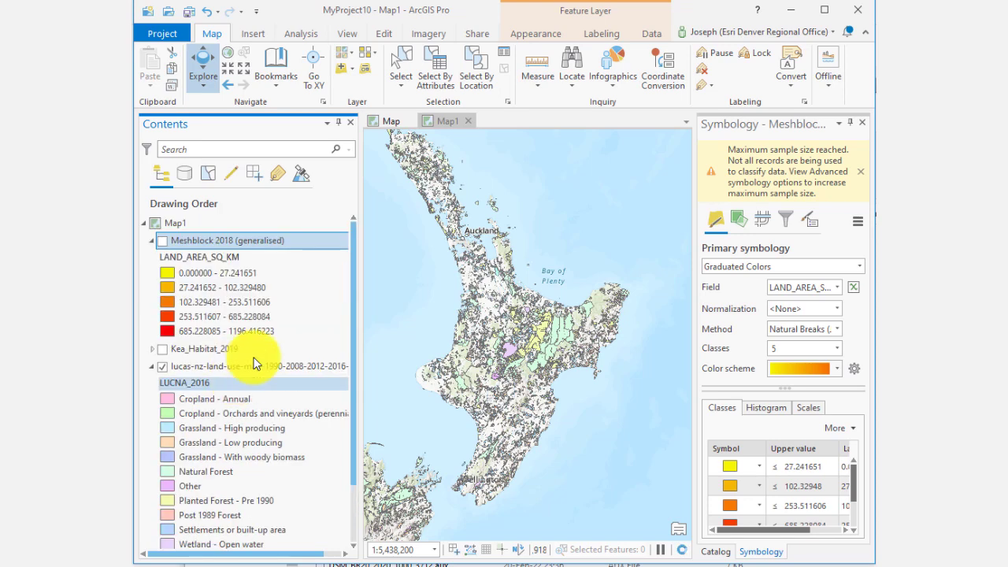
{"action": "left_click", "coordinate": [861, 123]}
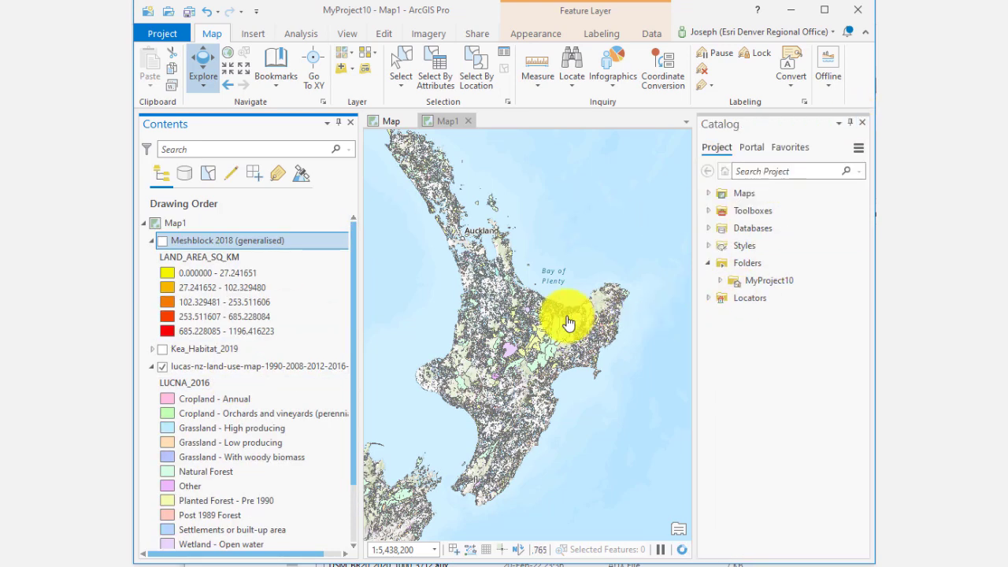
Step: Add the raster DSM_BR20_2020_1000_3612.tif from the lidar folder to the map
{"action": "left_click", "coordinate": [350, 76]}
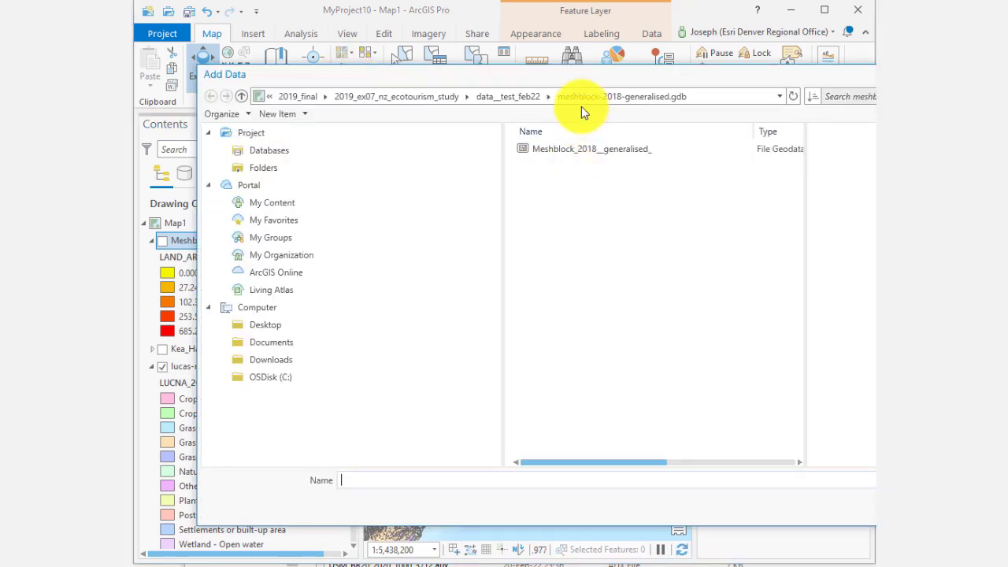
{"action": "left_click", "coordinate": [524, 96]}
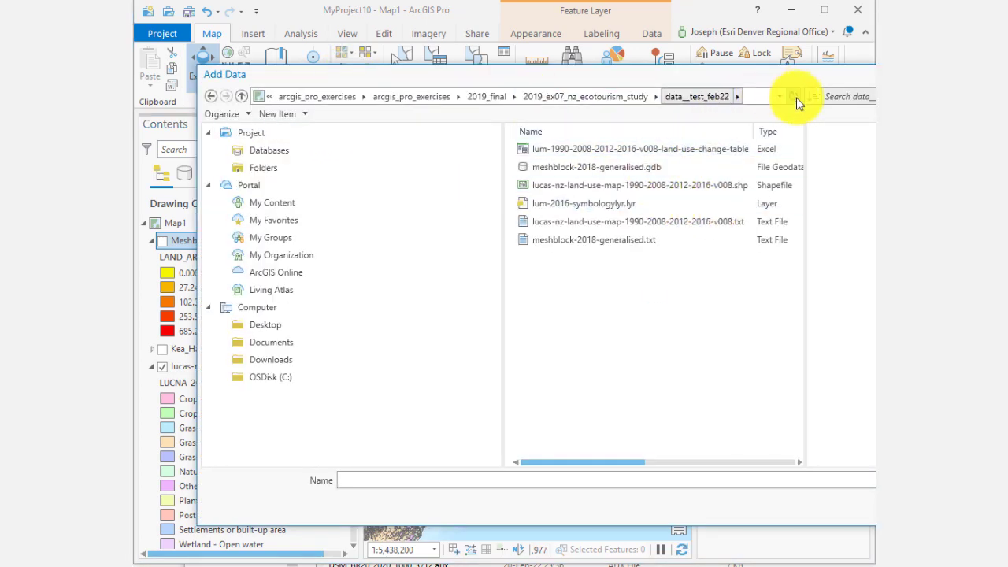
{"action": "double_click", "coordinate": [655, 150]}
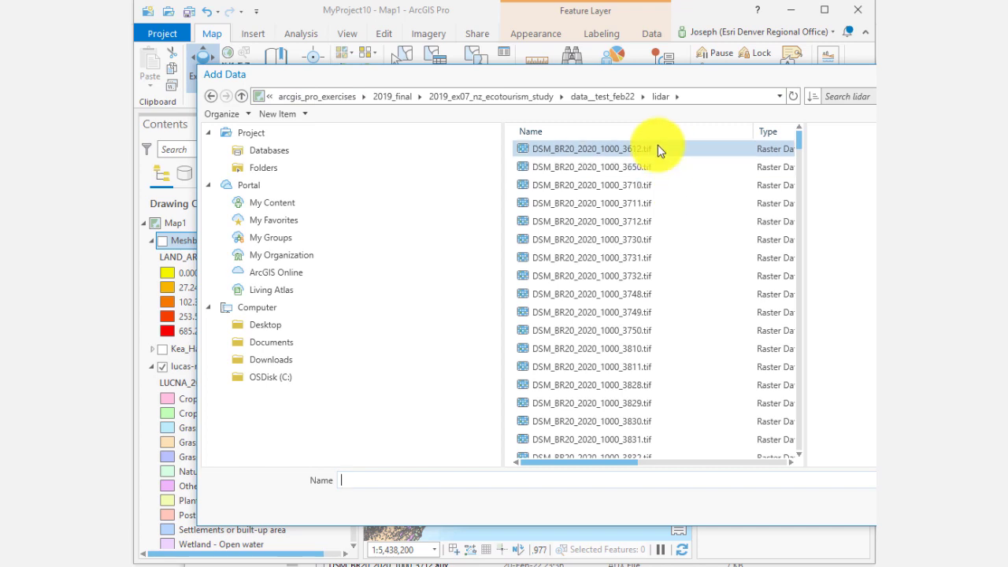
{"action": "left_click", "coordinate": [658, 148]}
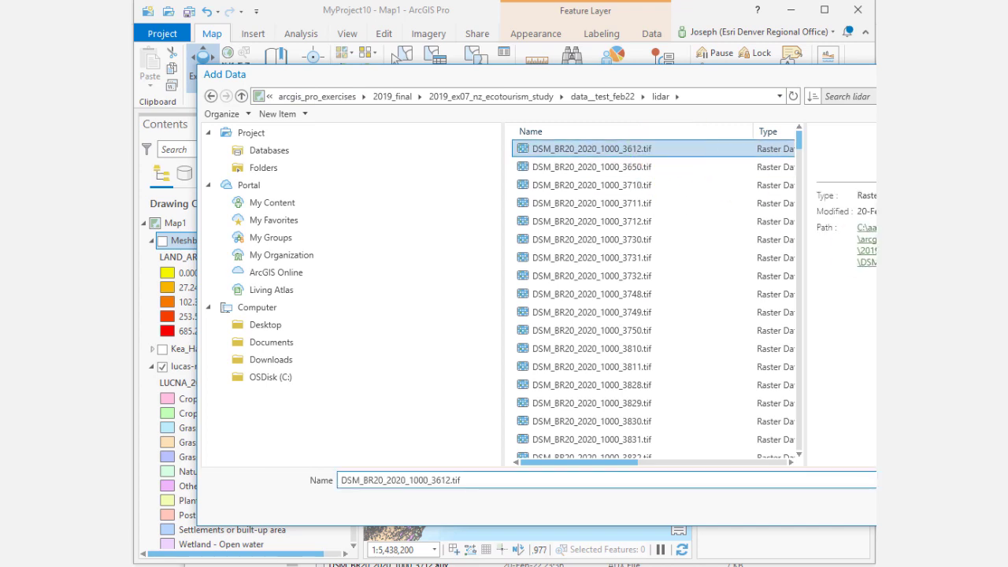
{"action": "key", "text": "Return"}
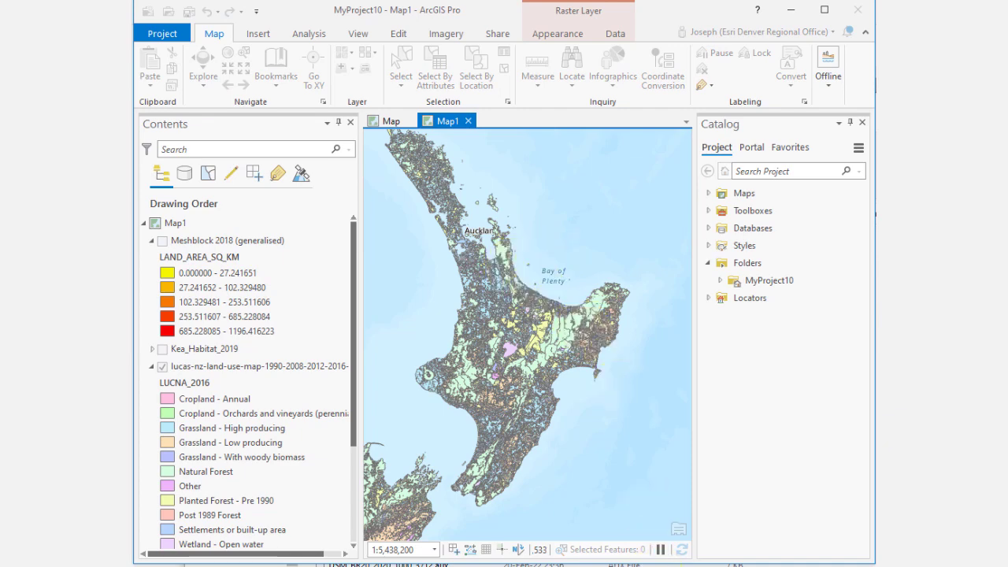
Step: Zoom to the DSM raster layer and examine where it lies relative to the coastline
{"action": "right_click", "coordinate": [257, 456]}
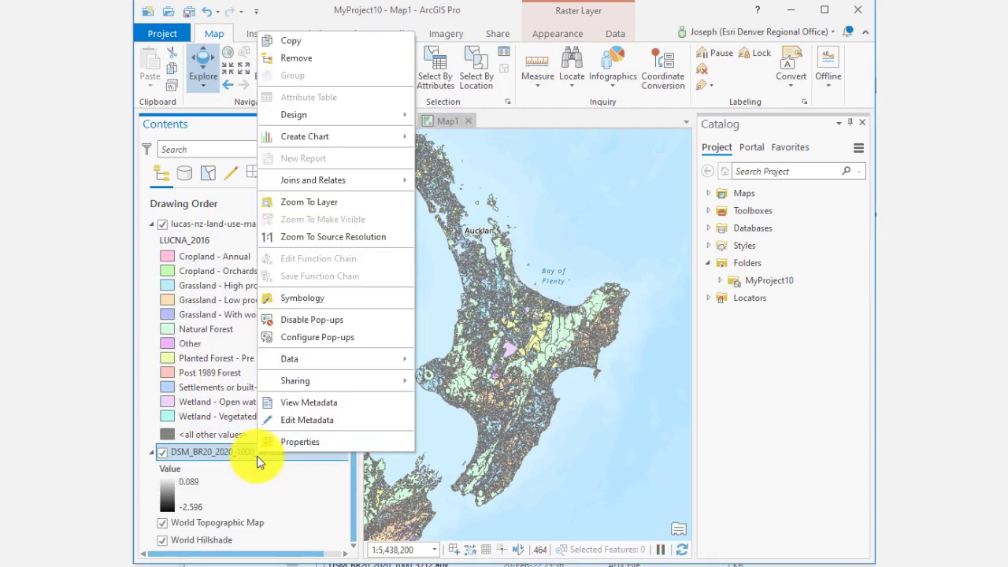
{"action": "left_click", "coordinate": [318, 204]}
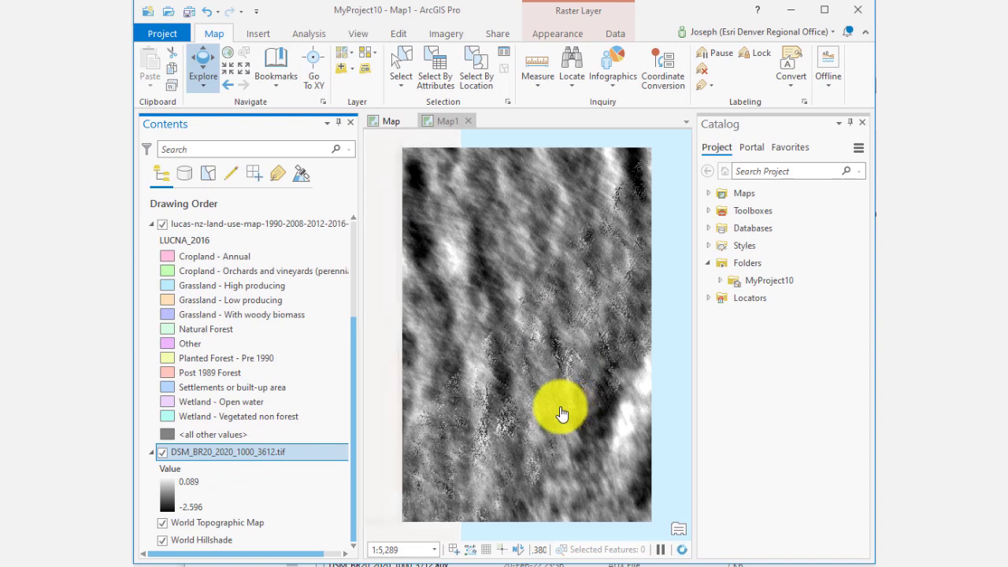
{"action": "scroll", "coordinate": [561, 415], "scroll_direction": "down", "scroll_amount": 5}
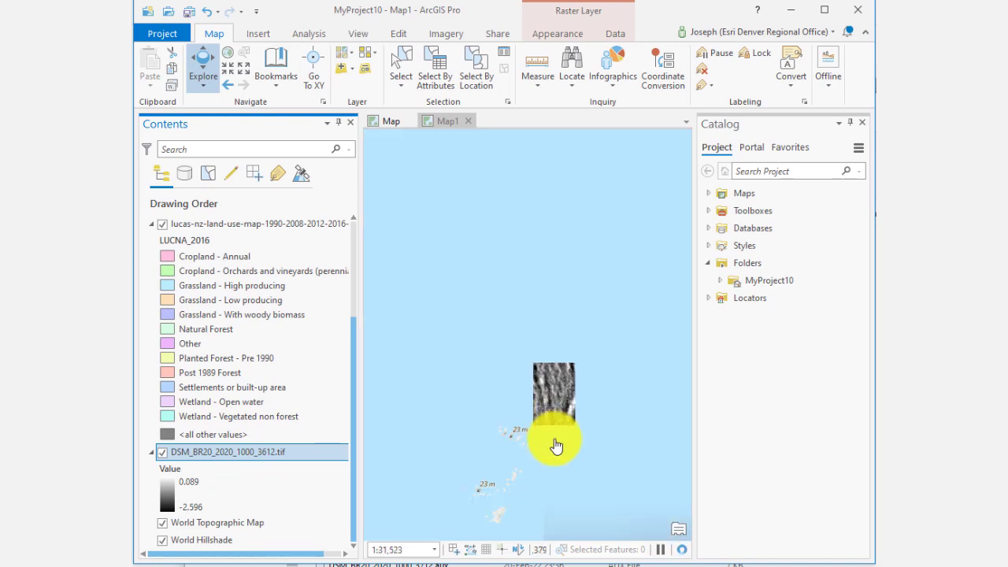
{"action": "scroll", "coordinate": [556, 446], "scroll_direction": "down", "scroll_amount": 4}
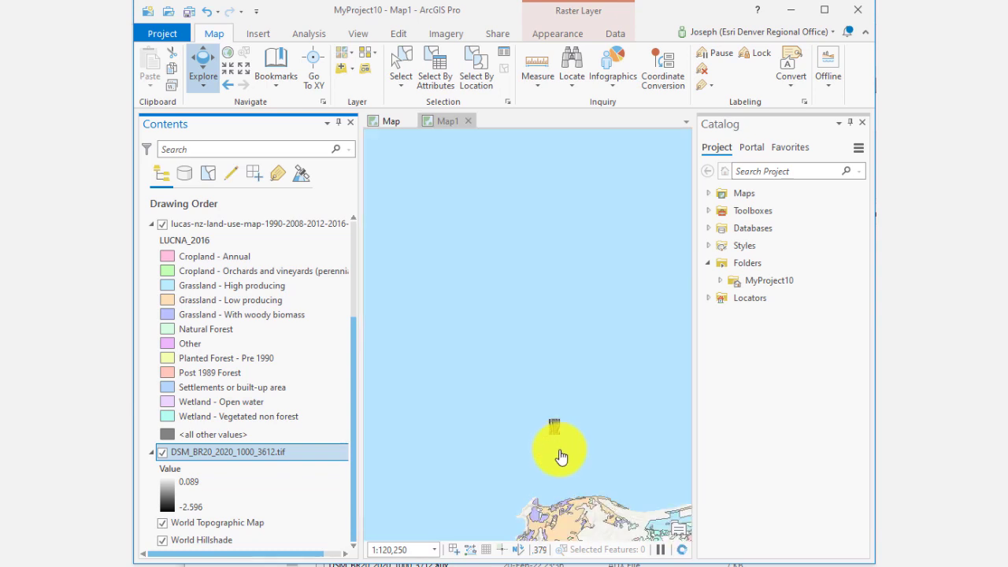
{"action": "scroll", "coordinate": [561, 456], "scroll_direction": "down", "scroll_amount": 3}
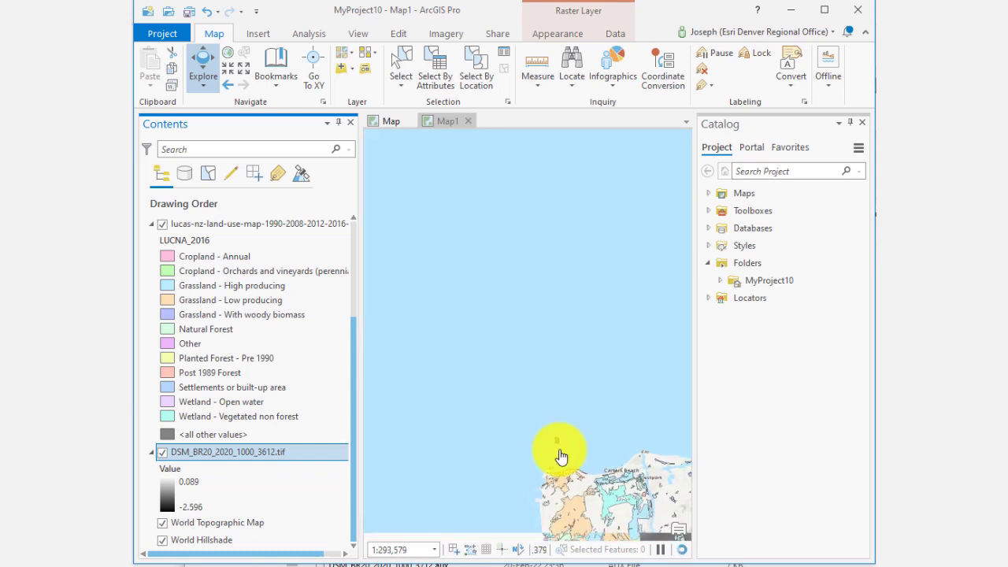
{"action": "left_click_drag", "start_coordinate": [567, 462], "coordinate": [486, 343]}
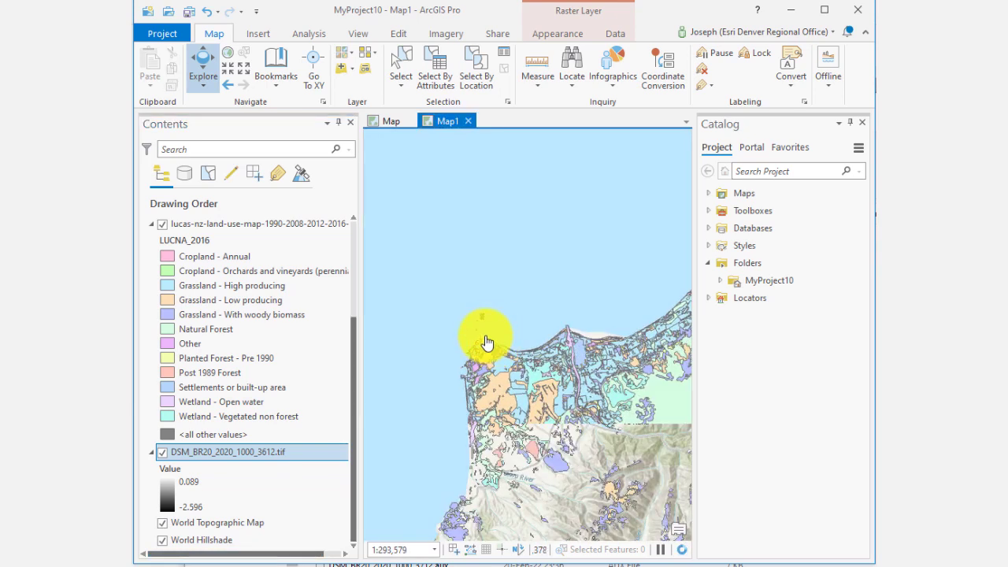
{"action": "scroll", "coordinate": [486, 342], "scroll_direction": "up", "scroll_amount": 10}
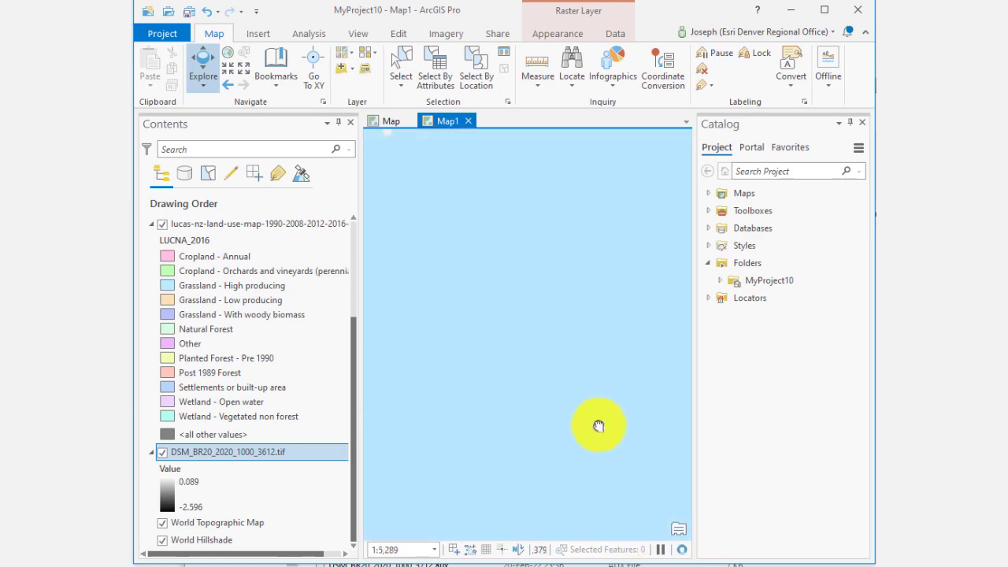
{"action": "scroll", "coordinate": [592, 417], "scroll_direction": "down", "scroll_amount": 3}
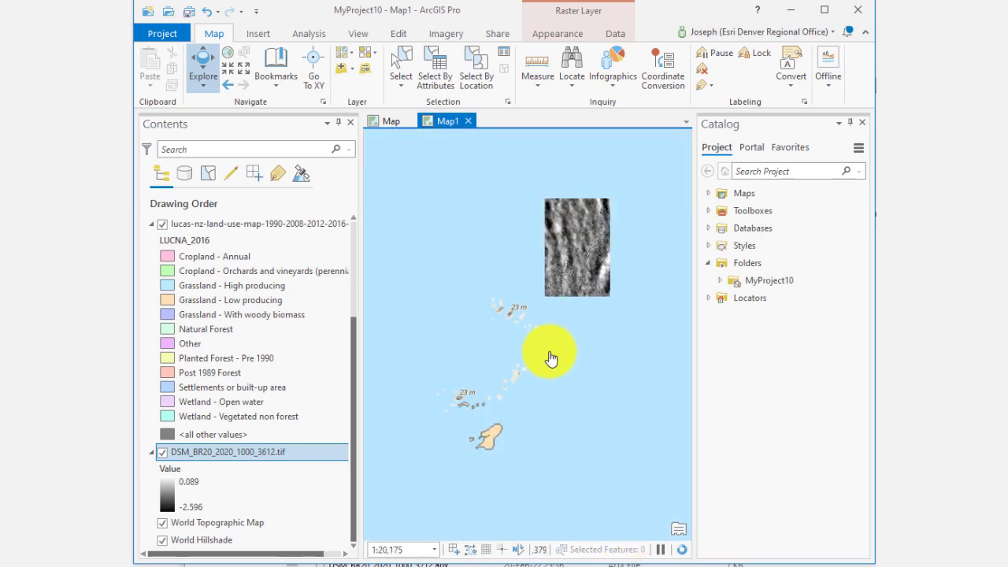
Step: Zoom to the DSM_BR20_2020_1000_3847.tif raster layer
{"action": "scroll", "coordinate": [649, 433], "scroll_direction": "down", "scroll_amount": 6}
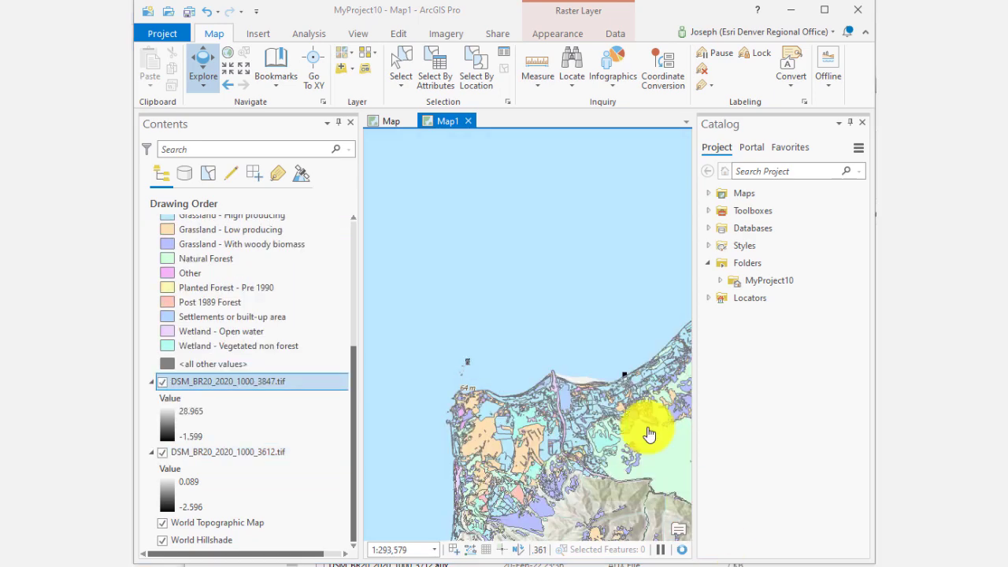
{"action": "scroll", "coordinate": [641, 367], "scroll_direction": "up", "scroll_amount": 6}
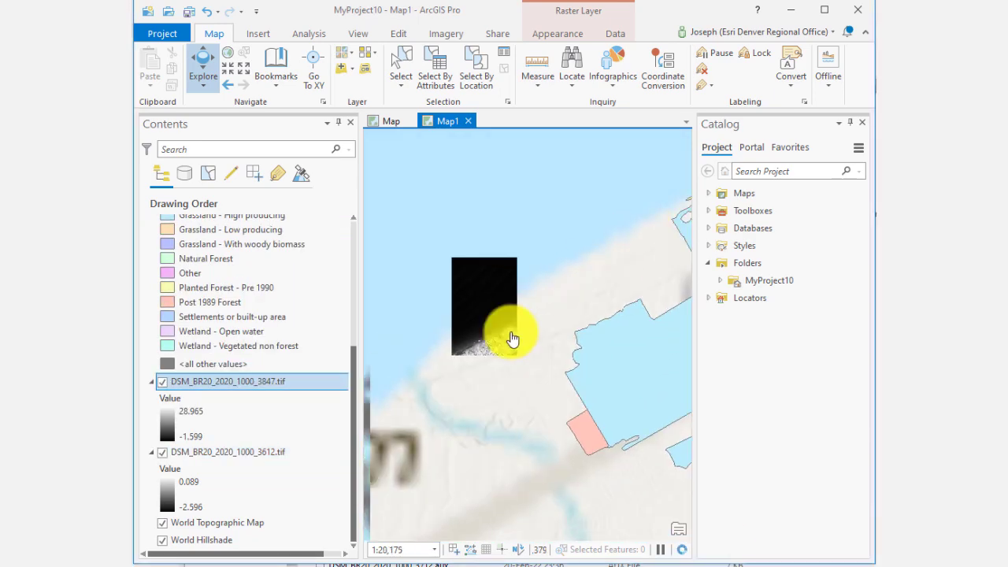
{"action": "right_click", "coordinate": [193, 240]}
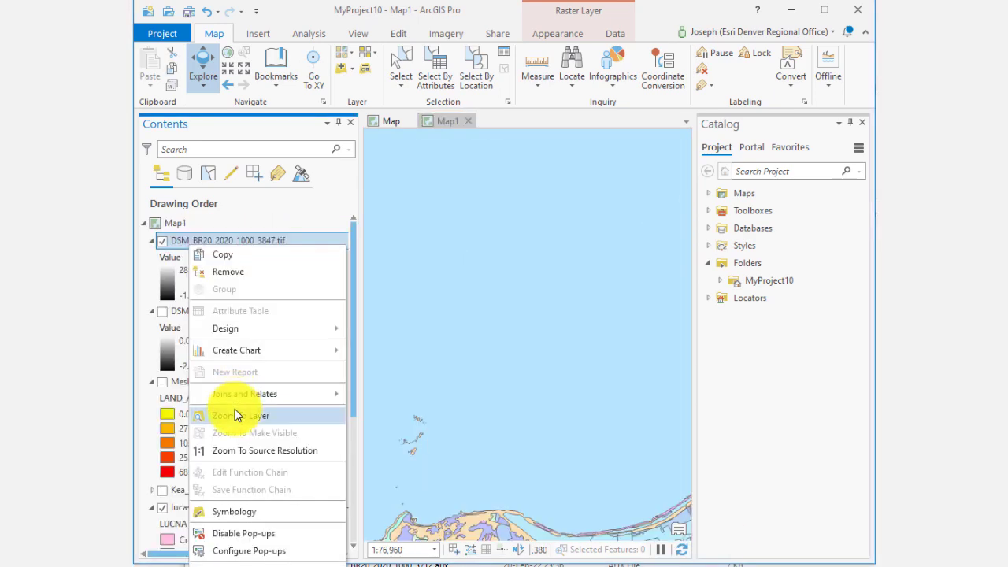
{"action": "left_click", "coordinate": [236, 414]}
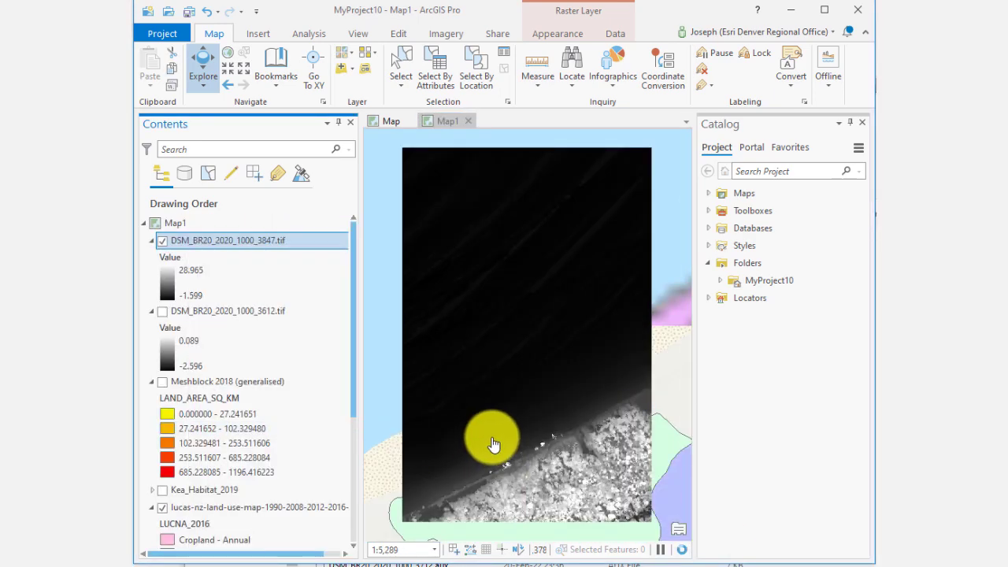
Step: Identify the elevation value of a cell in the DSM raster, then close the pop-up
{"action": "left_click", "coordinate": [525, 410]}
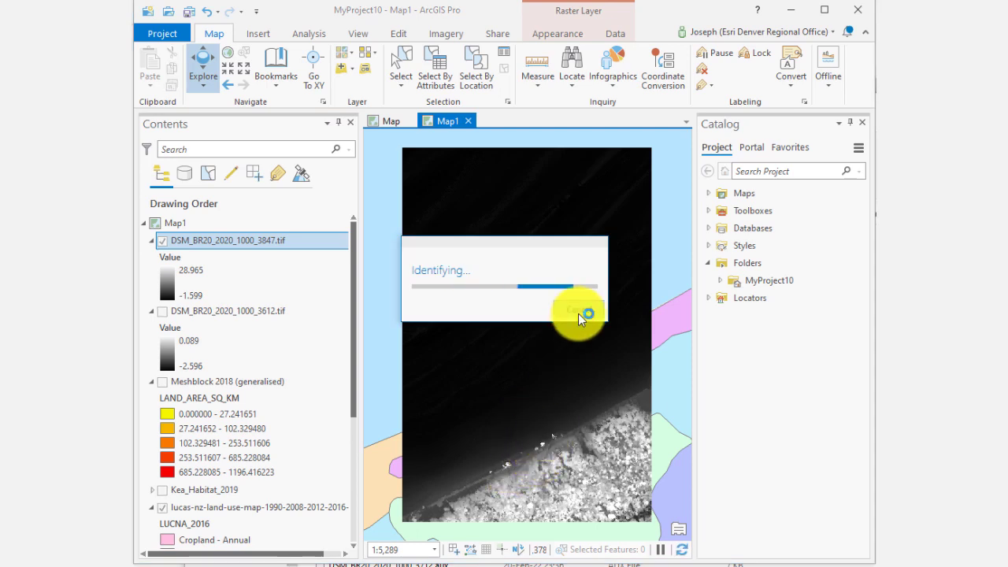
{"action": "left_click", "coordinate": [580, 315]}
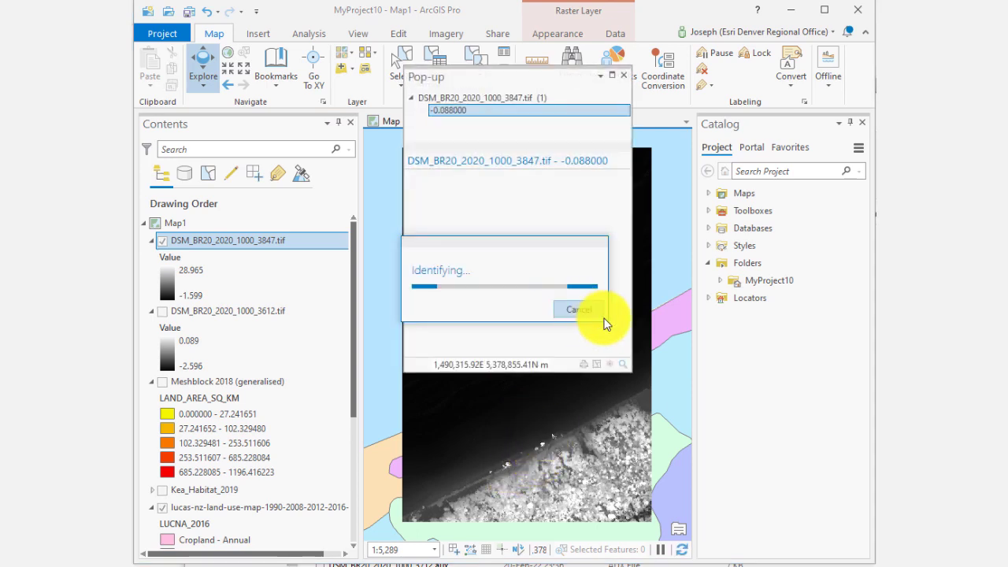
{"action": "left_click", "coordinate": [626, 77]}
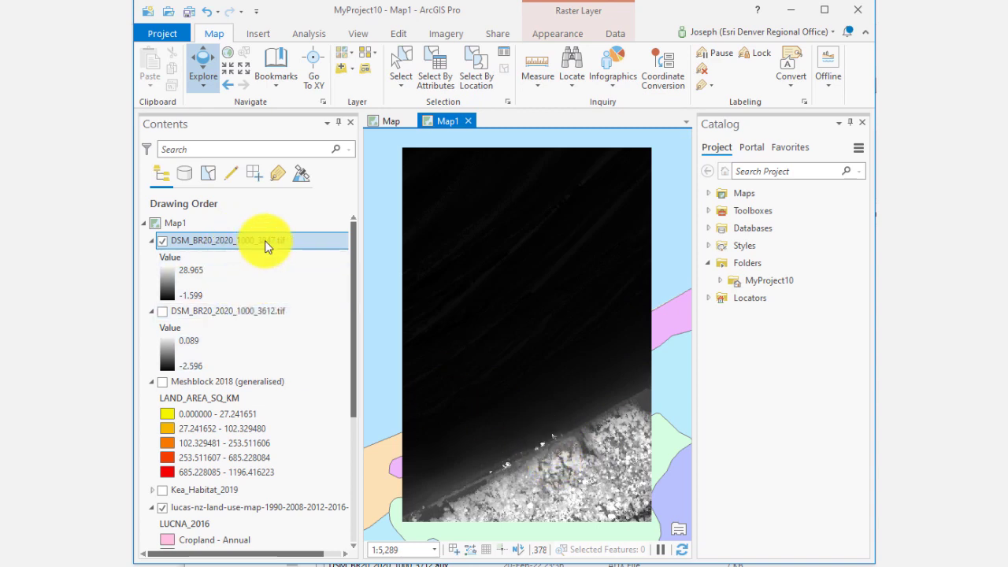
Step: Run the 3D Analyst HillShade tool on DSM_BR20_2020_1000_3847.tif with default settings, then close the Geoprocessing pane
{"action": "left_click", "coordinate": [304, 32]}
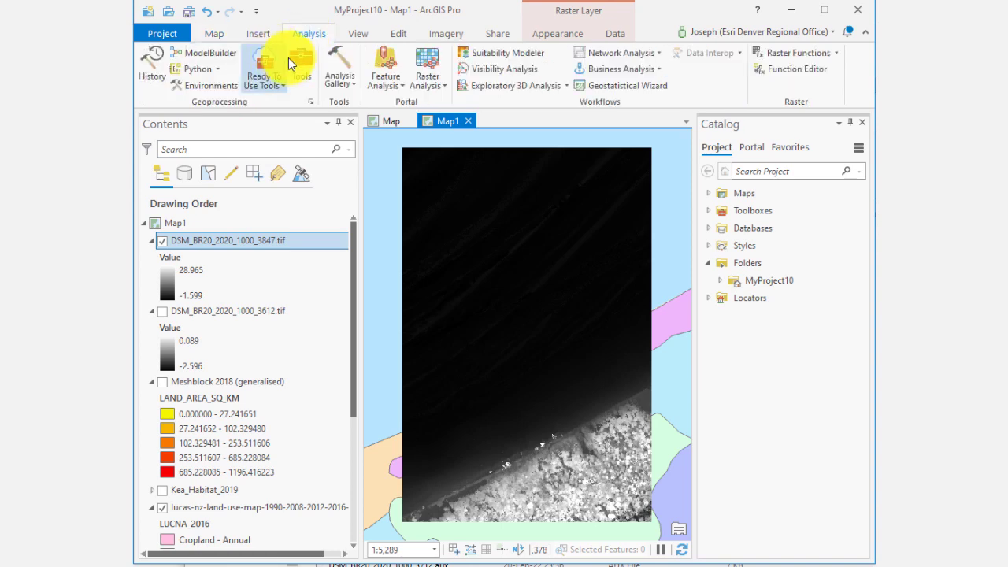
{"action": "left_click", "coordinate": [301, 67]}
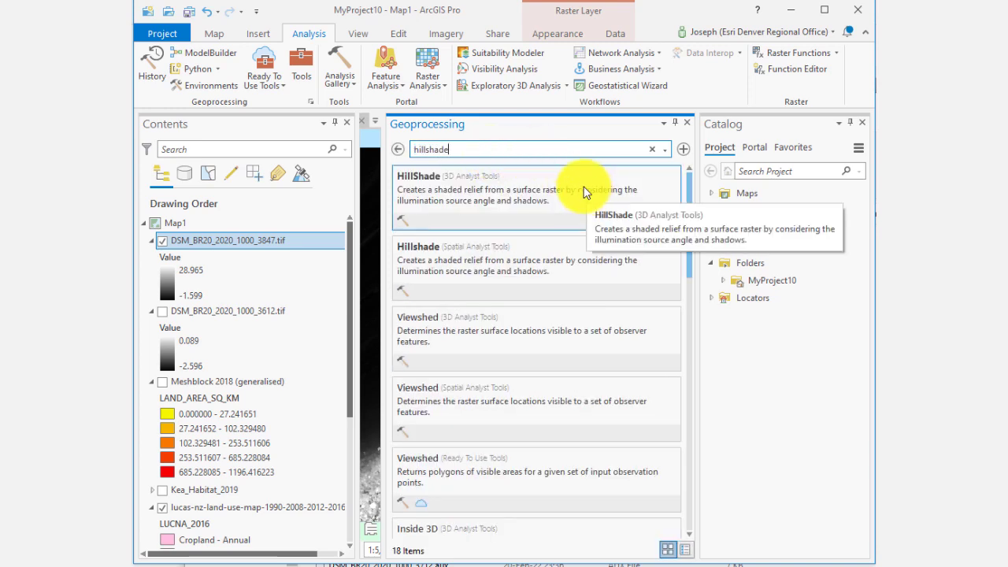
{"action": "left_click", "coordinate": [584, 191]}
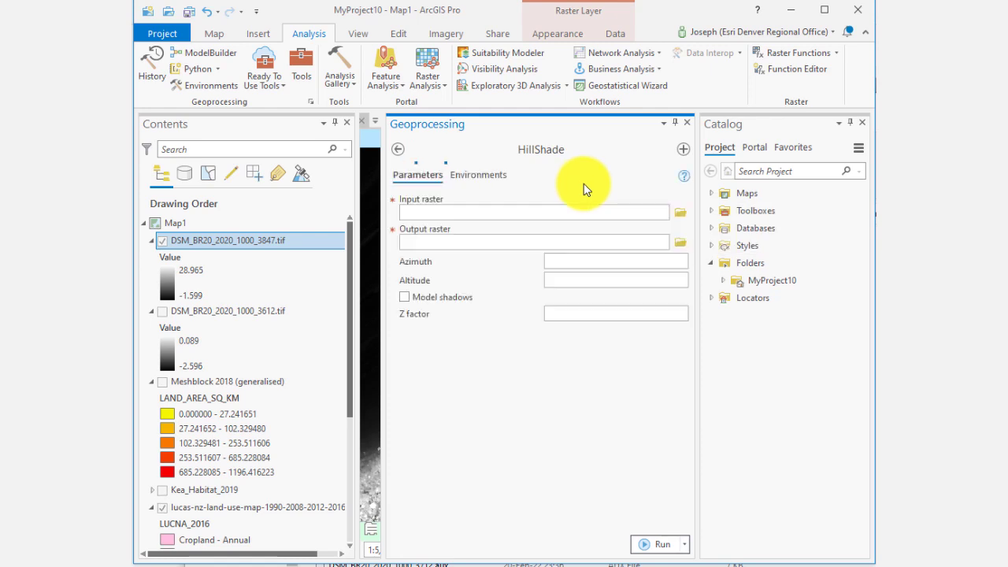
{"action": "left_click", "coordinate": [664, 212]}
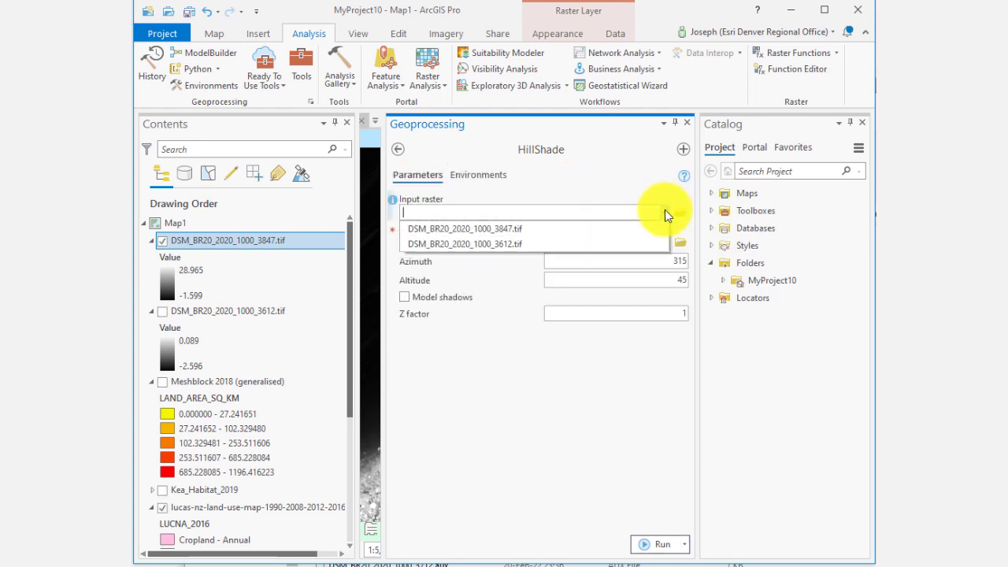
{"action": "left_click", "coordinate": [607, 229]}
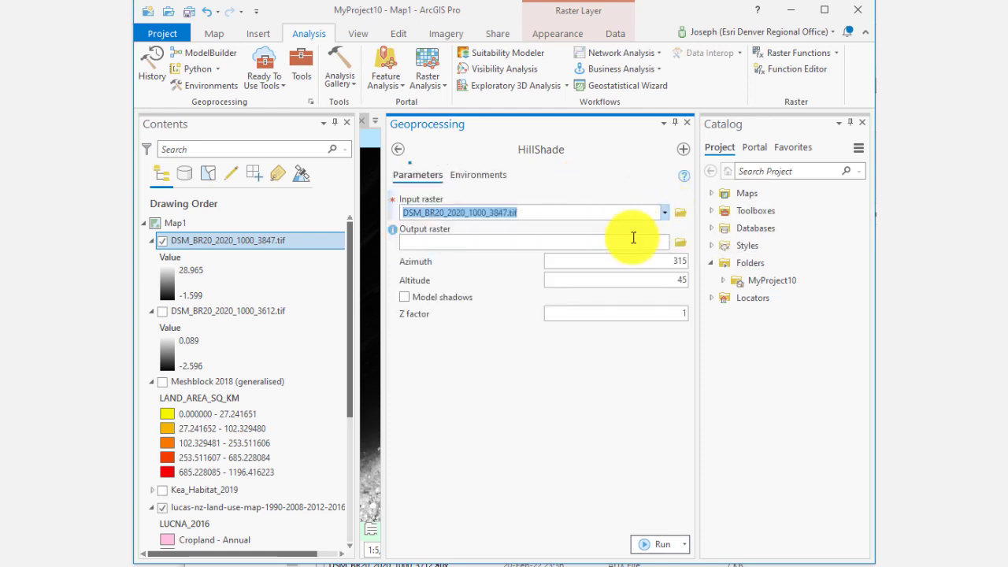
{"action": "left_click", "coordinate": [654, 544]}
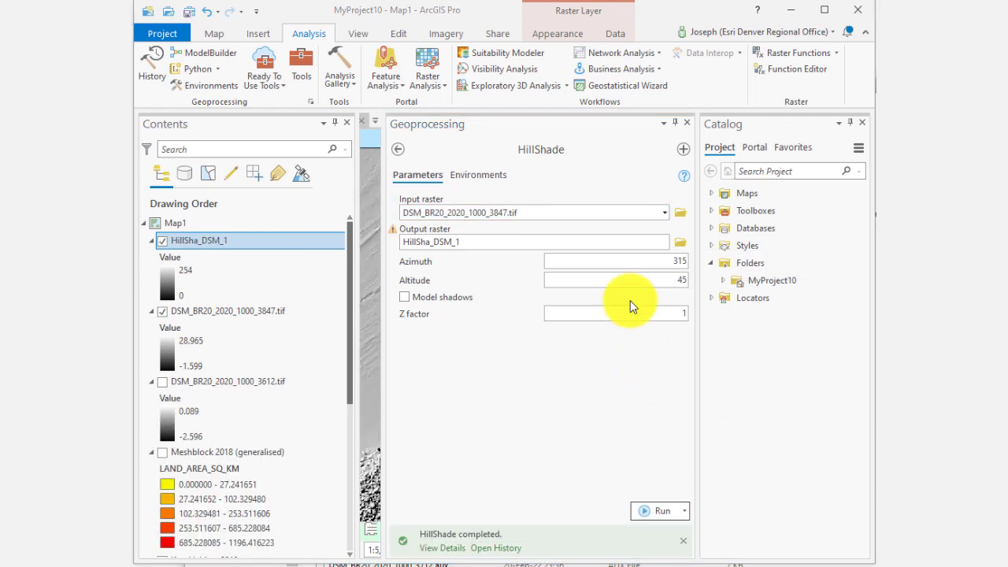
{"action": "left_click", "coordinate": [687, 123]}
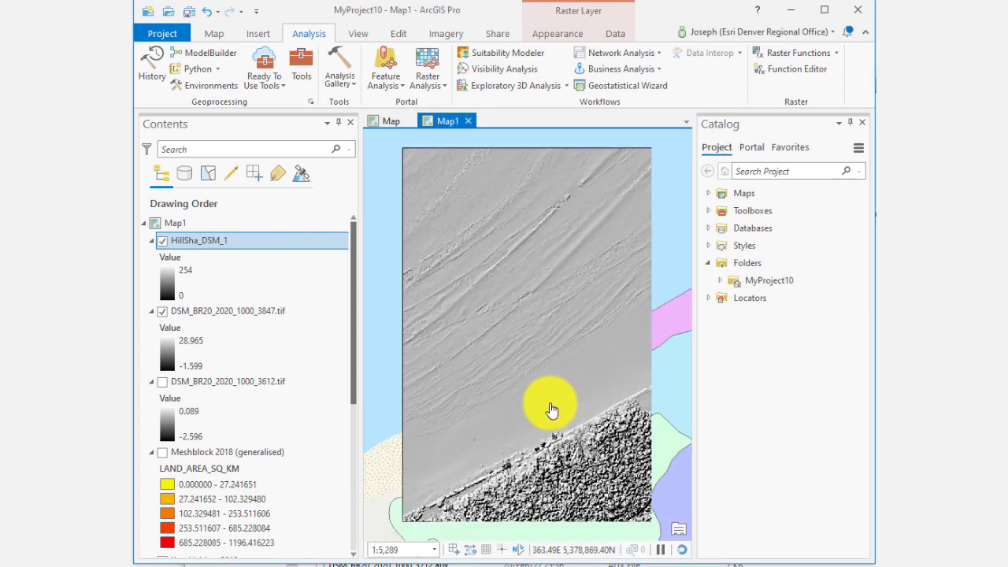
Step: Hide the HillSha_DSM_1 hillshade layer so the DSM raster shows beneath
{"action": "scroll", "coordinate": [567, 456], "scroll_direction": "up", "scroll_amount": 2}
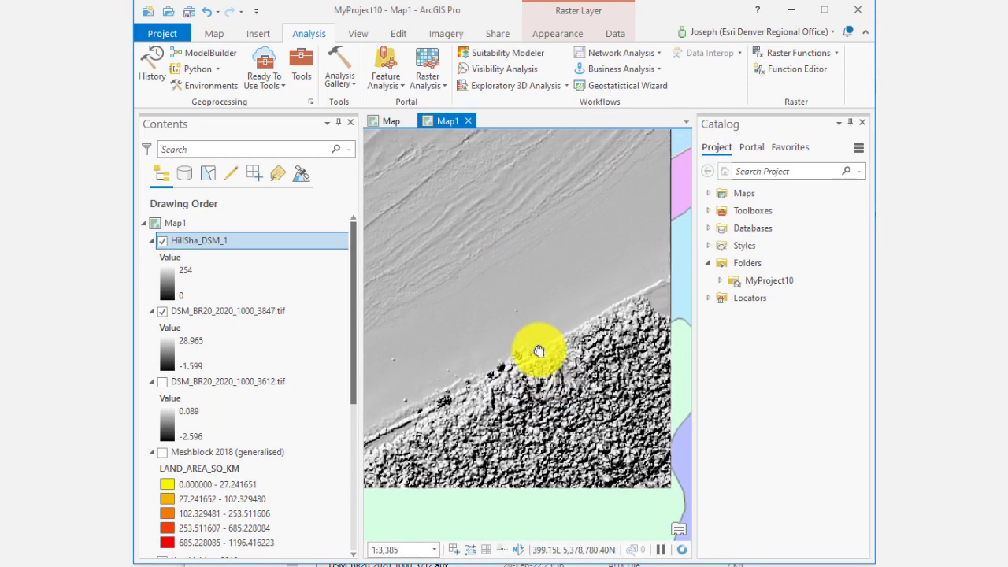
{"action": "scroll", "coordinate": [585, 449], "scroll_direction": "down", "scroll_amount": 2}
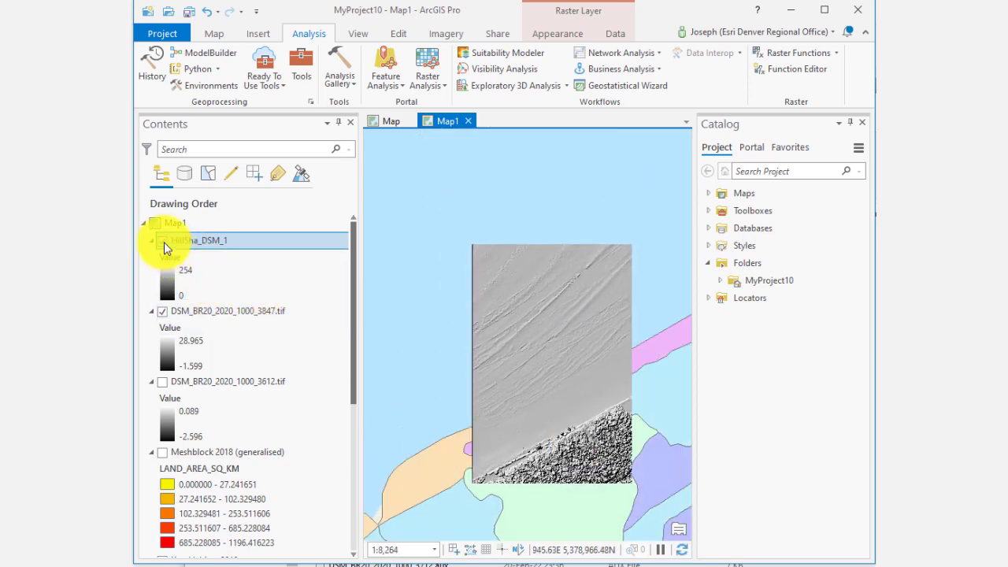
{"action": "left_click", "coordinate": [162, 240]}
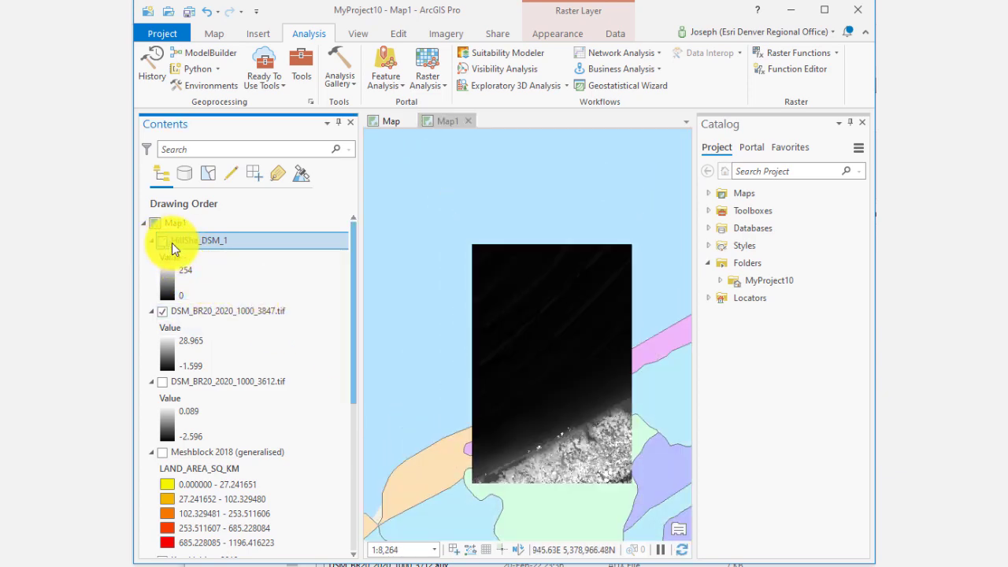
{"action": "left_click", "coordinate": [163, 311]}
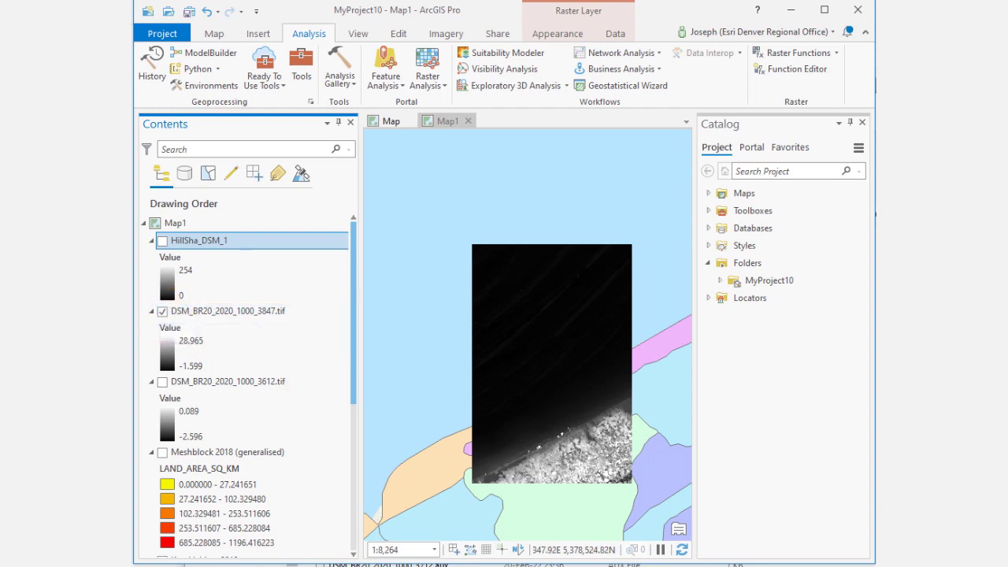
Step: Identify elevation values at two points near the DSM raster's shoreline, then close the pop-up
{"action": "left_click", "coordinate": [574, 360]}
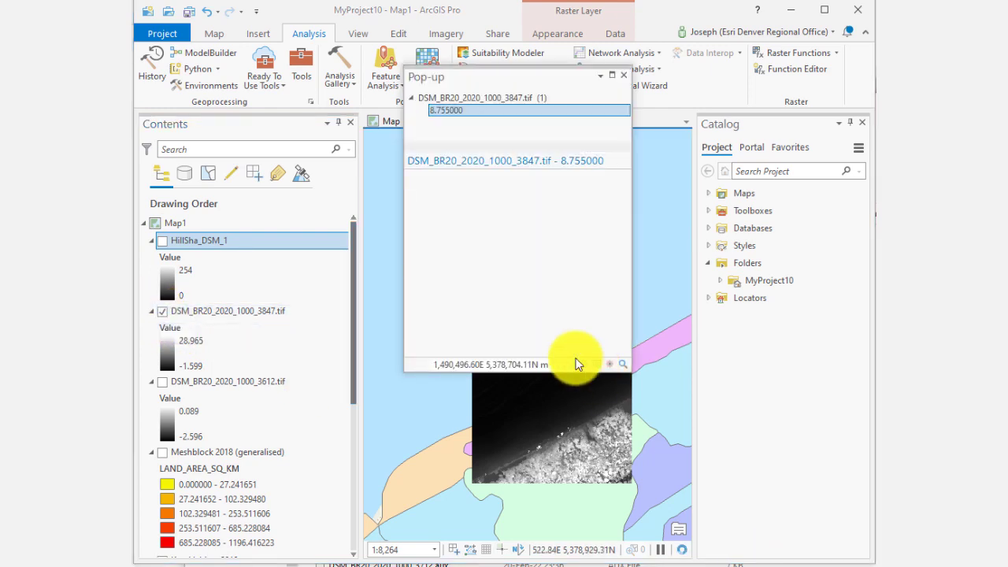
{"action": "left_click", "coordinate": [594, 466]}
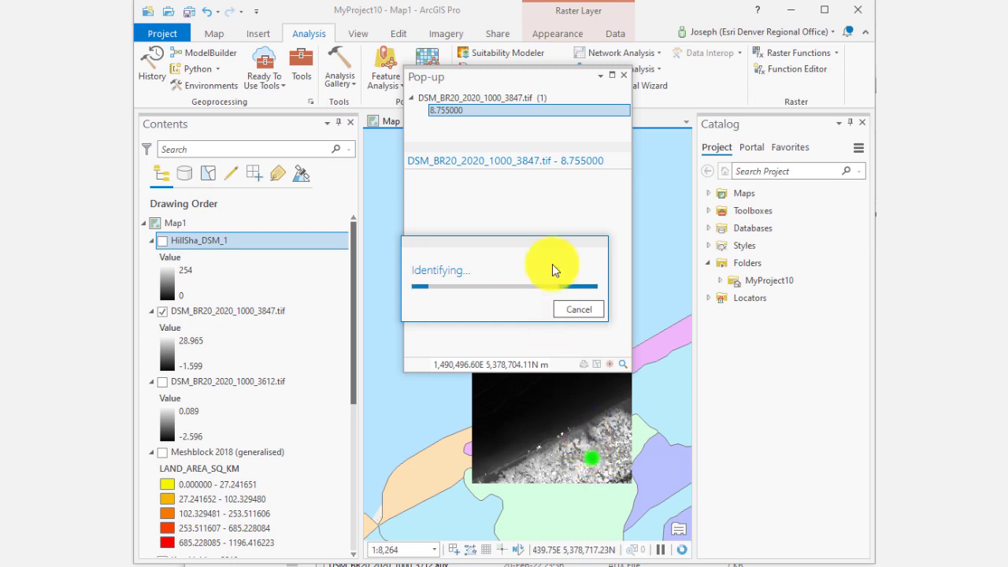
{"action": "left_click", "coordinate": [622, 75]}
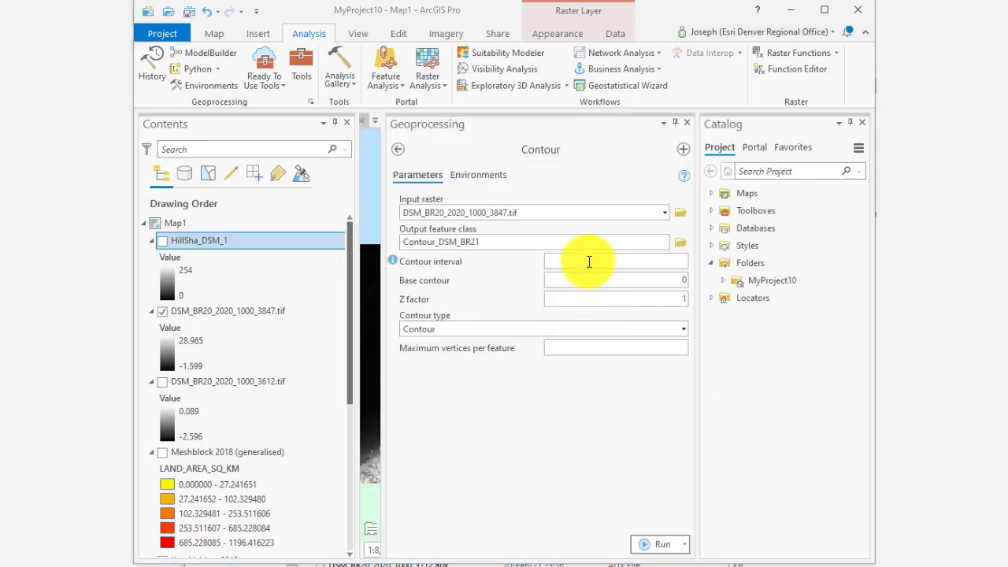
Step: Run the Contour tool on DSM_BR20_2020_1000_3847.tif with a contour interval of 5
{"action": "left_click", "coordinate": [608, 260]}
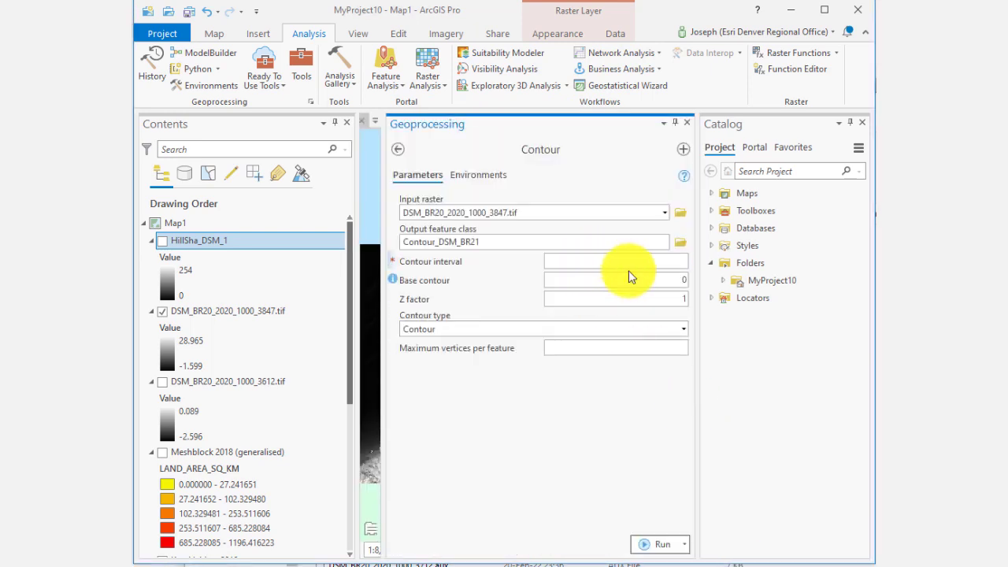
{"action": "type", "text": "5"}
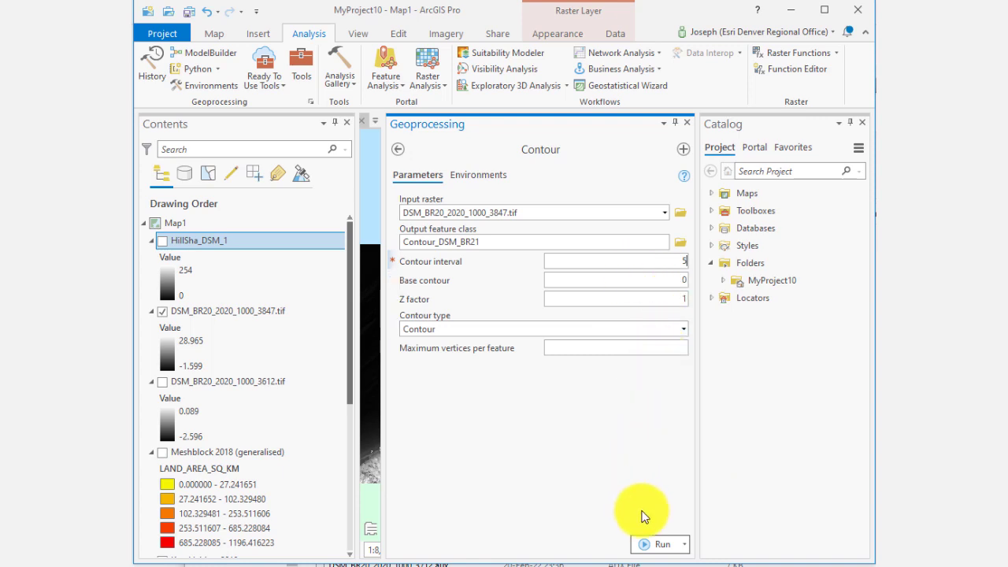
{"action": "left_click", "coordinate": [658, 543]}
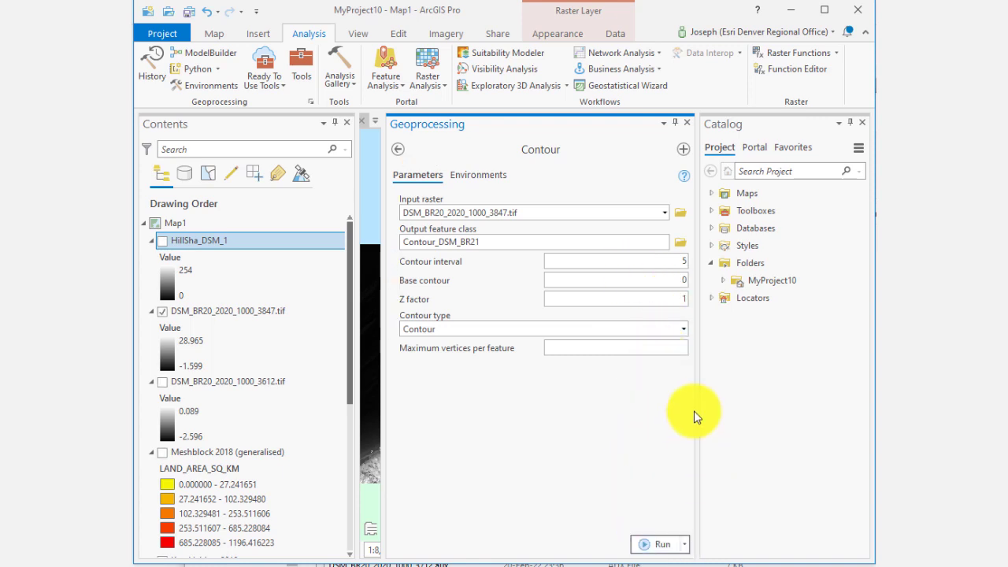
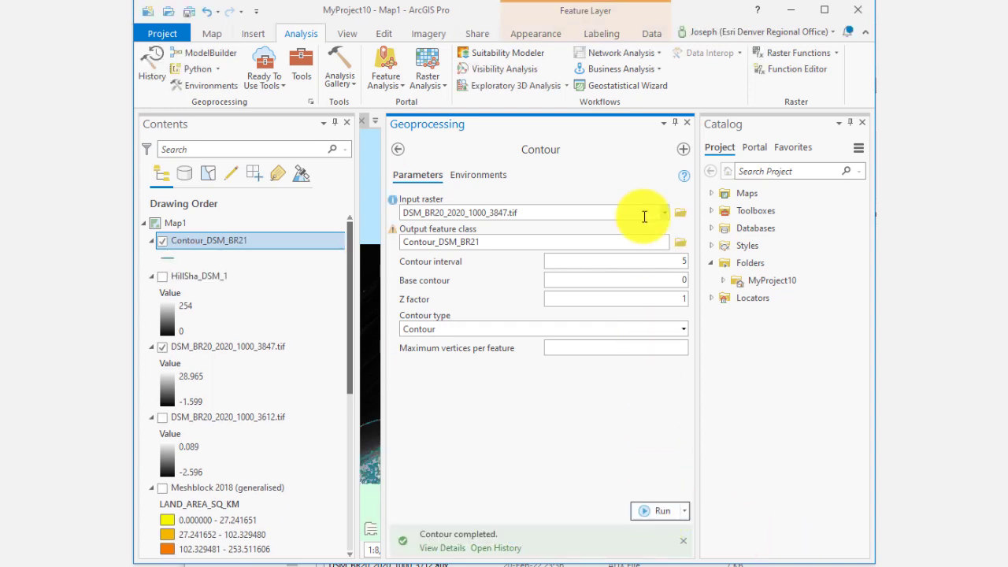
Step: Close the Geoprocessing pane and hide the DSM_BR20_2020_1000_3847.tif layer so the contours show over the land cover
{"action": "left_click", "coordinate": [682, 148]}
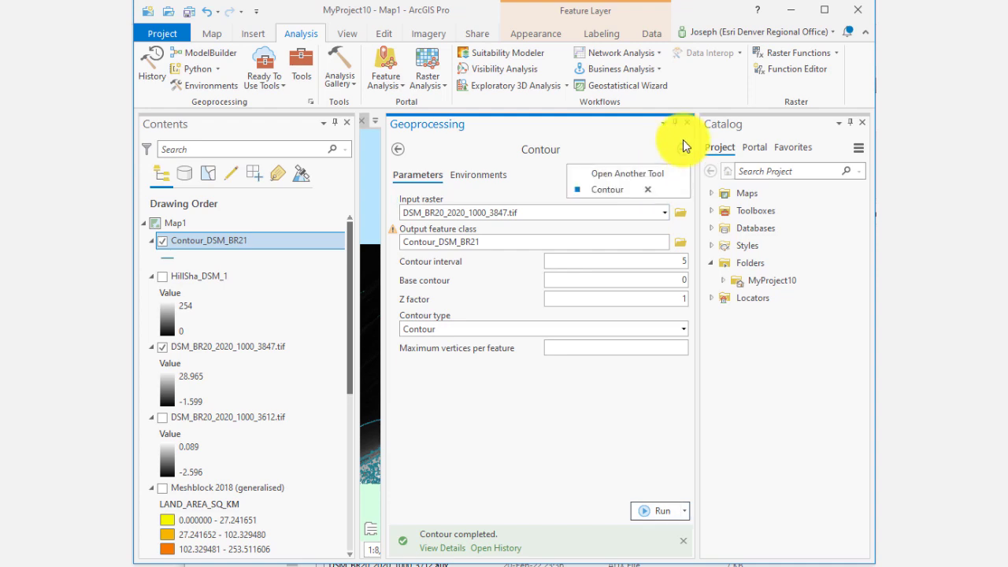
{"action": "left_click", "coordinate": [686, 123]}
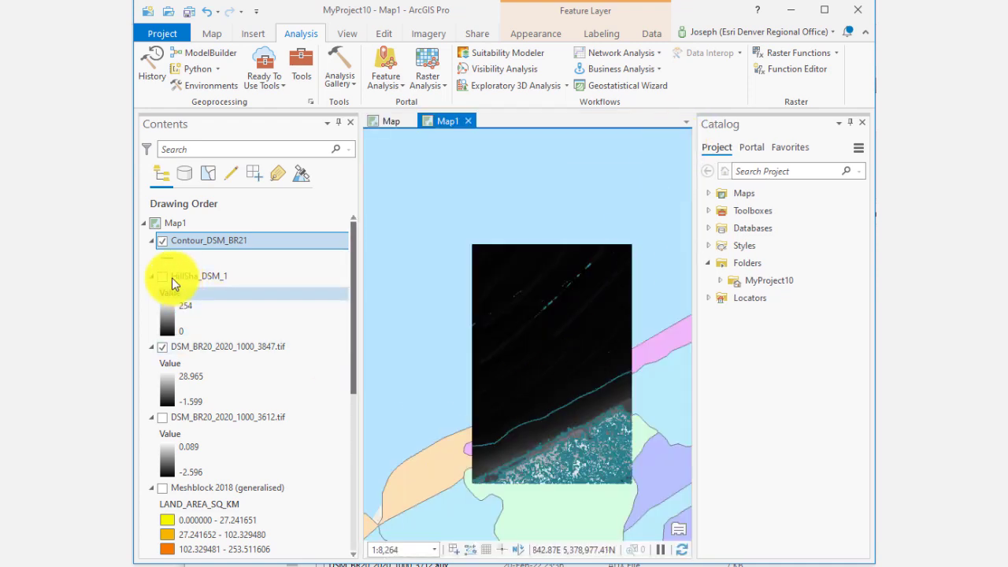
{"action": "scroll", "coordinate": [589, 477], "scroll_direction": "up", "scroll_amount": 3}
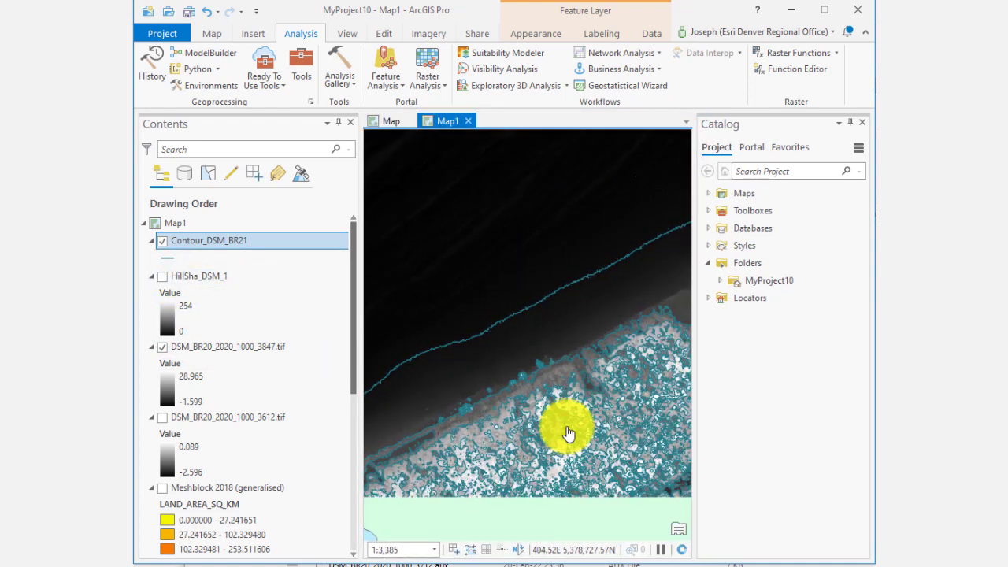
{"action": "scroll", "coordinate": [568, 433], "scroll_direction": "up", "scroll_amount": 2}
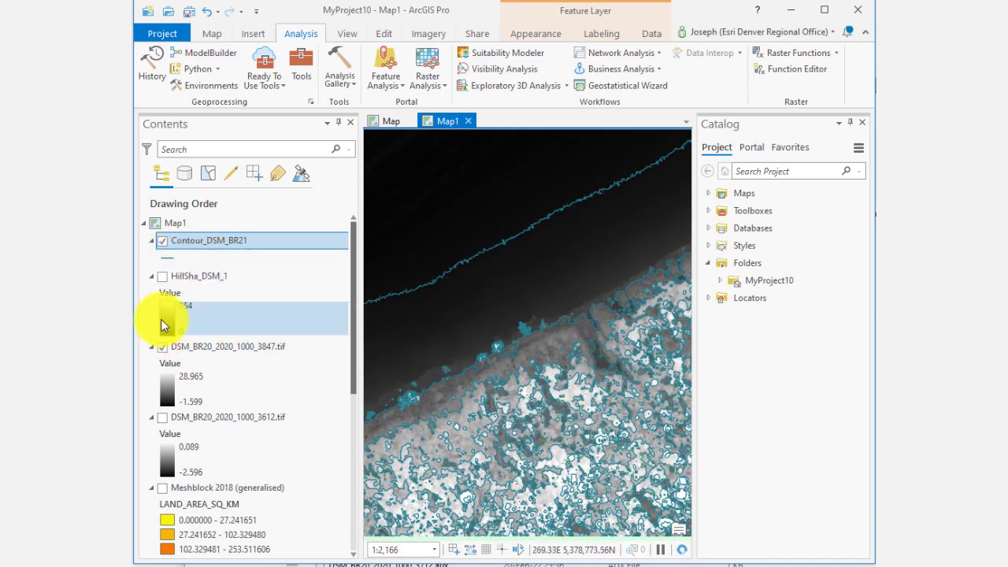
{"action": "left_click", "coordinate": [161, 351]}
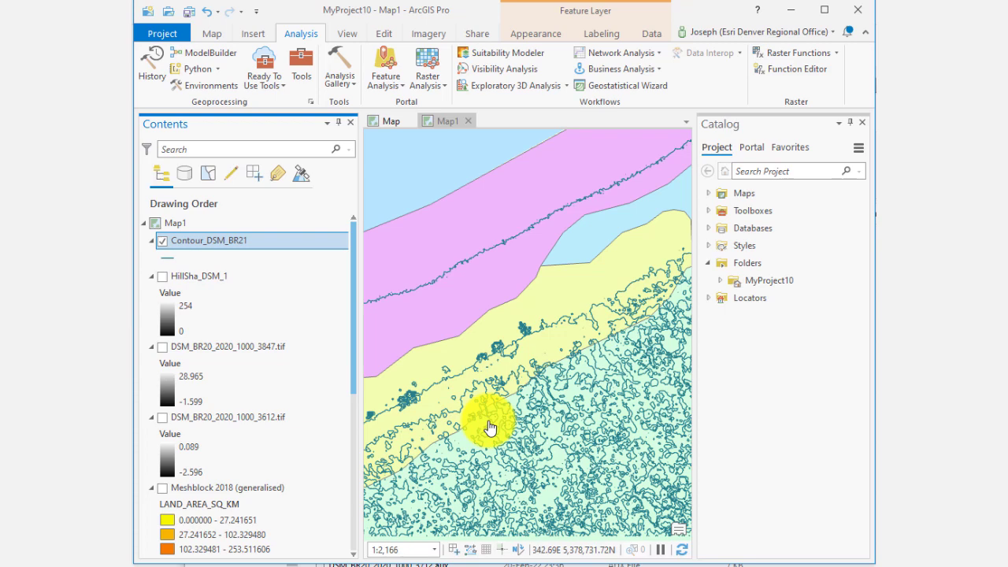
Step: Turn on labels for the Contour_DSM_BR21 contour layer
{"action": "scroll", "coordinate": [589, 379], "scroll_direction": "down", "scroll_amount": 3}
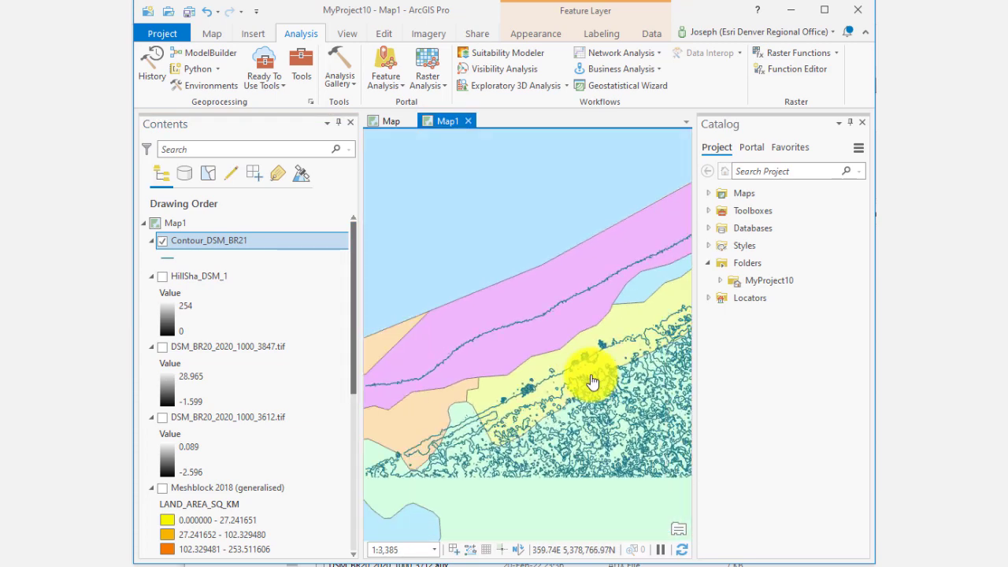
{"action": "right_click", "coordinate": [202, 242]}
{"action": "left_click", "coordinate": [303, 499]}
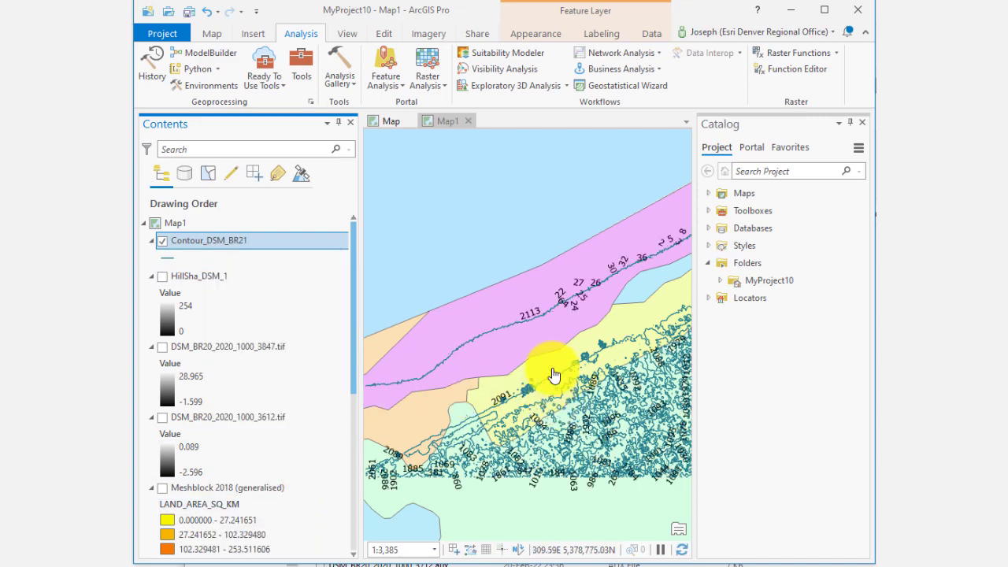
{"action": "left_click_drag", "start_coordinate": [554, 375], "coordinate": [479, 259]}
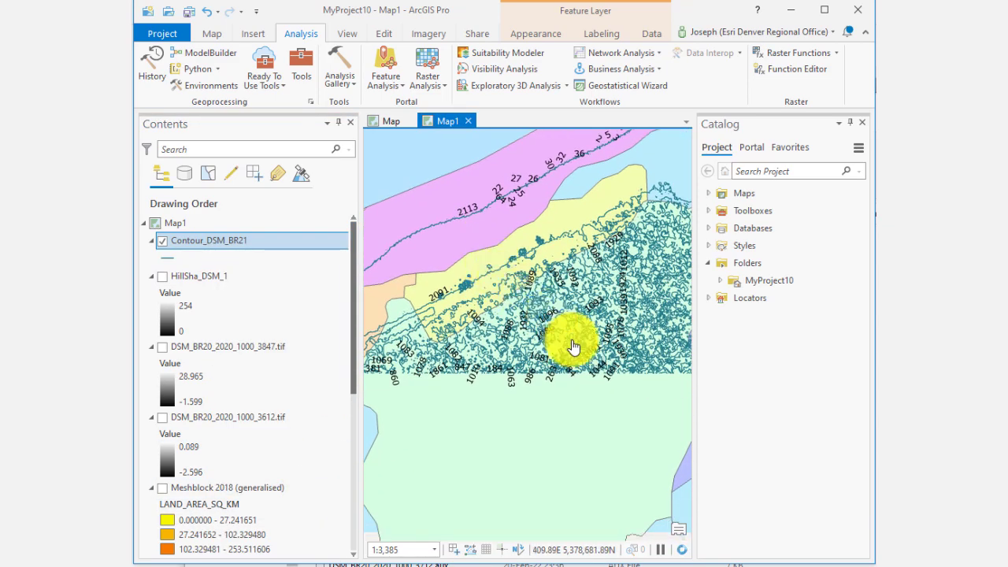
Step: Hide the Contour_DSM_BR21 layer
{"action": "scroll", "coordinate": [574, 347], "scroll_direction": "up", "scroll_amount": 1}
{"action": "scroll", "coordinate": [574, 347], "scroll_direction": "down", "scroll_amount": 2}
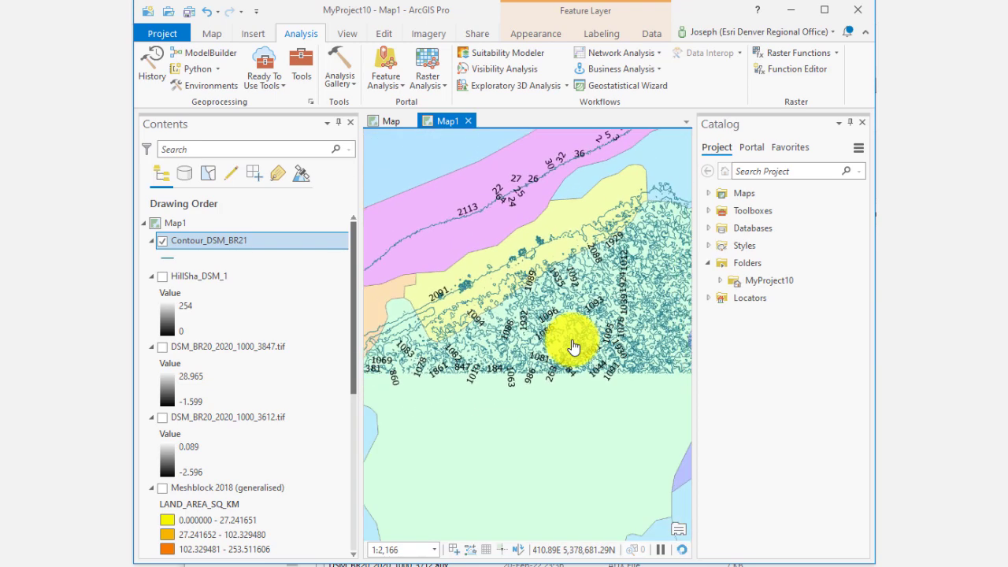
{"action": "scroll", "coordinate": [574, 347], "scroll_direction": "down", "scroll_amount": 2}
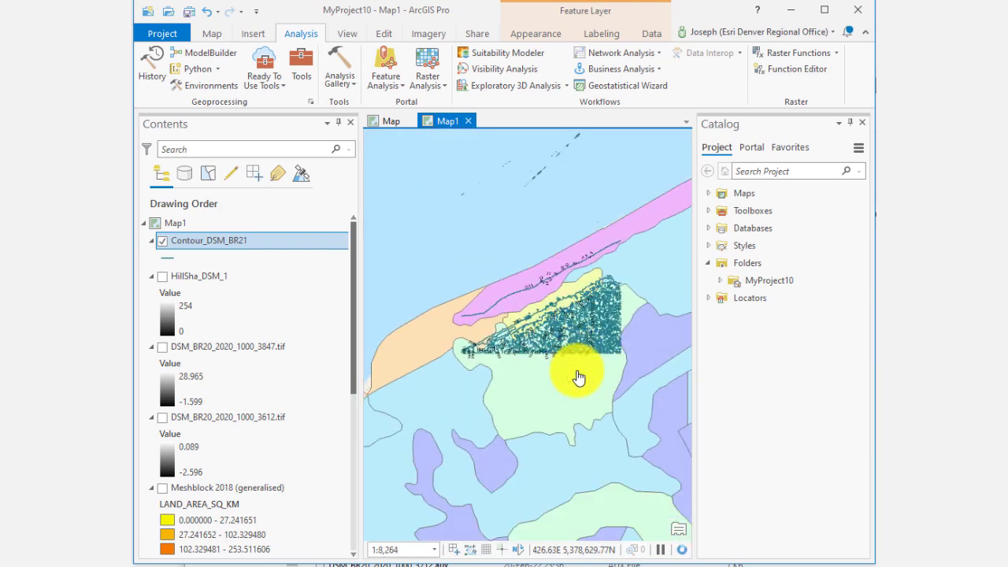
{"action": "scroll", "coordinate": [579, 379], "scroll_direction": "up", "scroll_amount": 1}
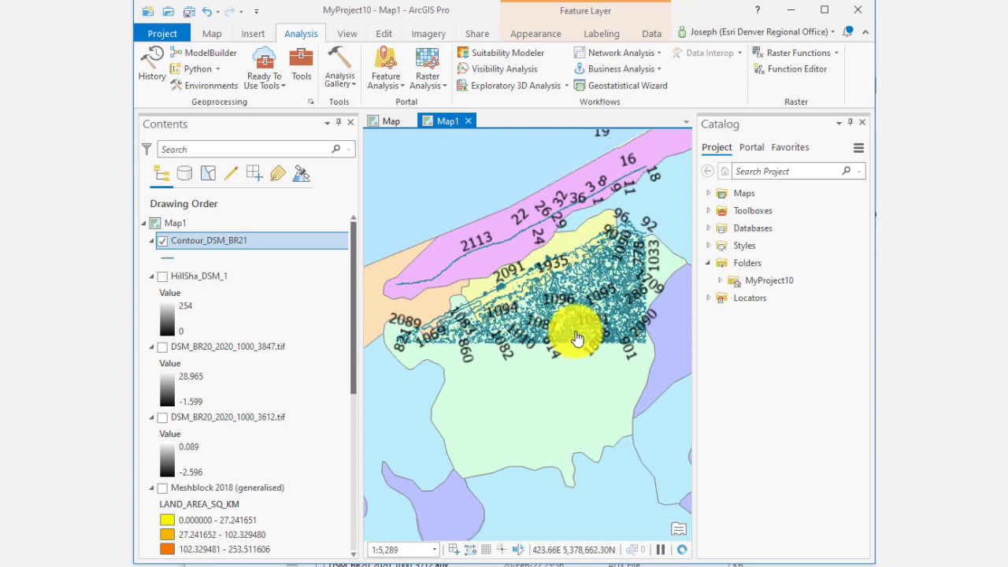
{"action": "left_click", "coordinate": [163, 241]}
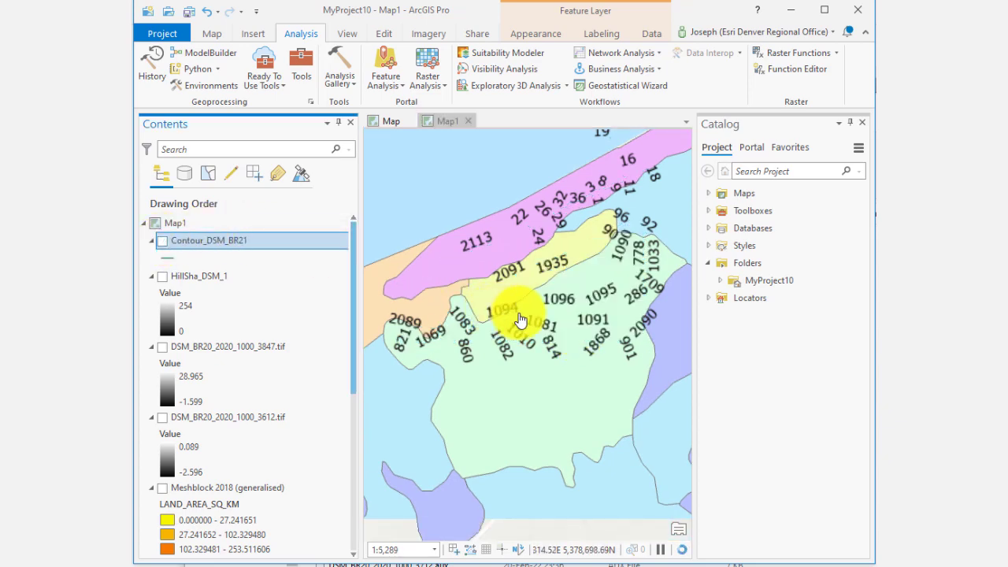
Step: Turn the HillSha_DSM_1 and DSM_BR20_2020_1000_3847.tif layers back on
{"action": "scroll", "coordinate": [520, 320], "scroll_direction": "down", "scroll_amount": 5}
{"action": "scroll", "coordinate": [531, 362], "scroll_direction": "down", "scroll_amount": 6}
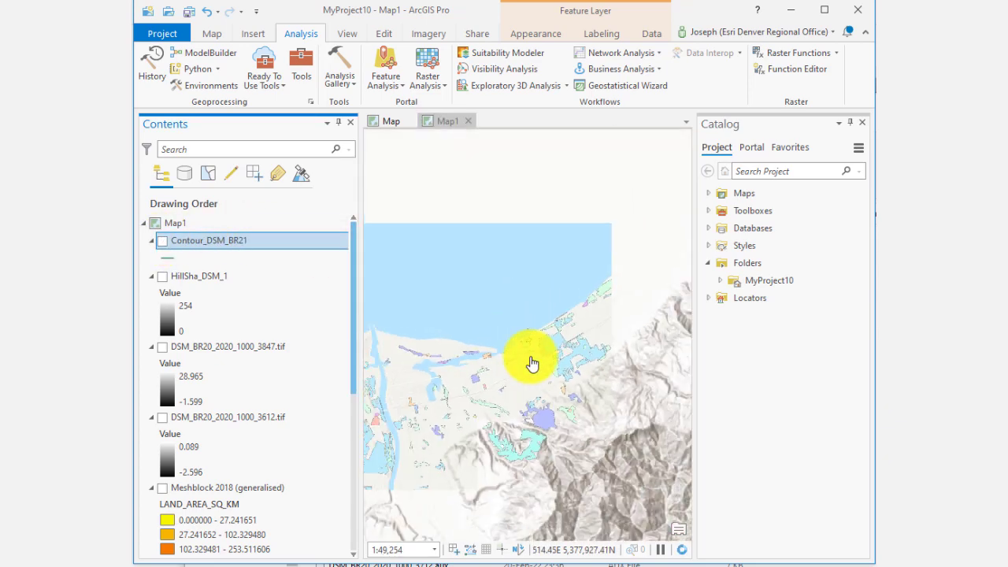
{"action": "scroll", "coordinate": [578, 383], "scroll_direction": "down", "scroll_amount": 1}
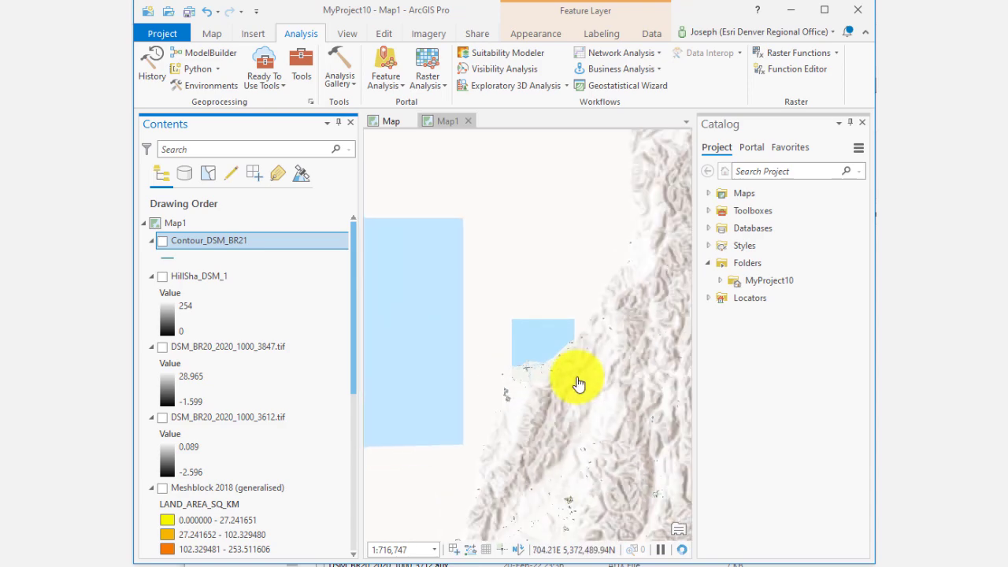
{"action": "scroll", "coordinate": [516, 315], "scroll_direction": "down", "scroll_amount": 2}
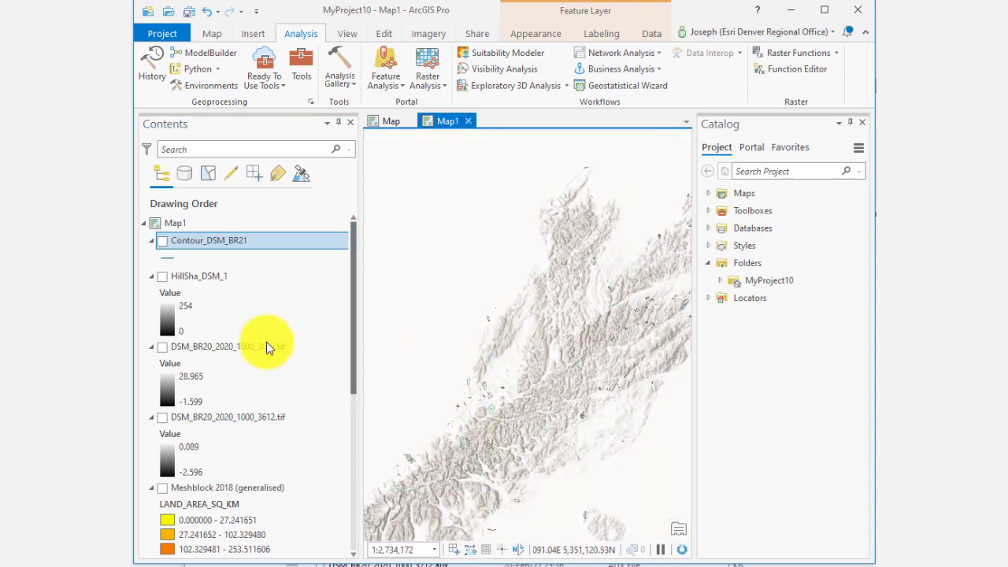
{"action": "left_click", "coordinate": [161, 280]}
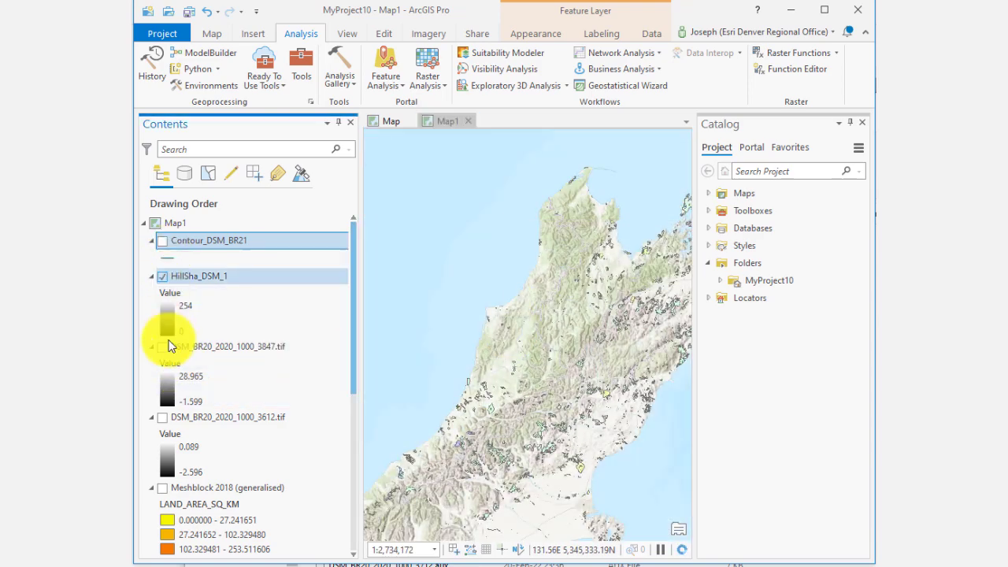
{"action": "left_click", "coordinate": [156, 349]}
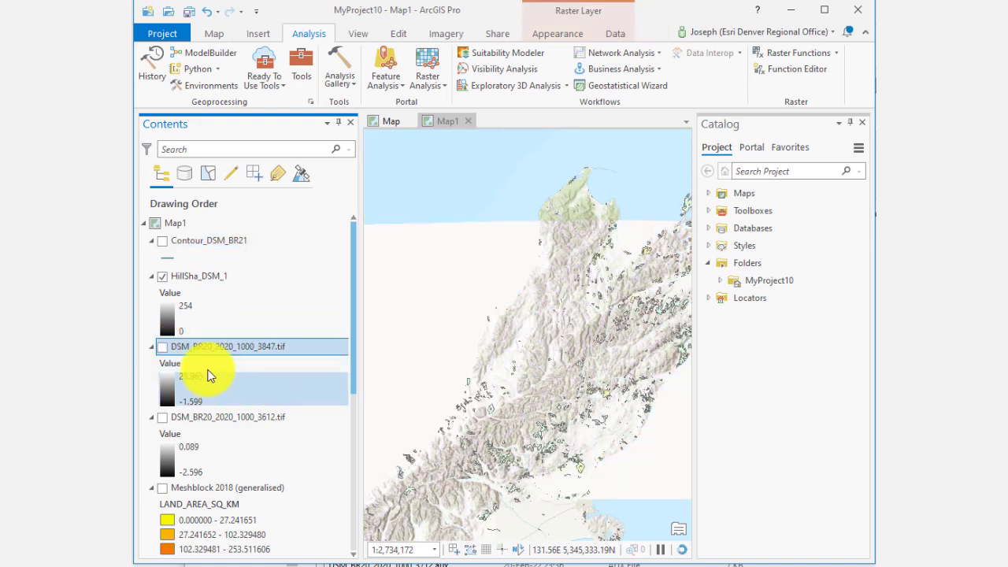
{"action": "left_click", "coordinate": [162, 347]}
Step: Toggle the Meshblock 2018 (generalised) layer on and off to preview it
{"action": "scroll", "coordinate": [236, 354], "scroll_direction": "down", "scroll_amount": 2}
{"action": "left_click", "coordinate": [191, 383]}
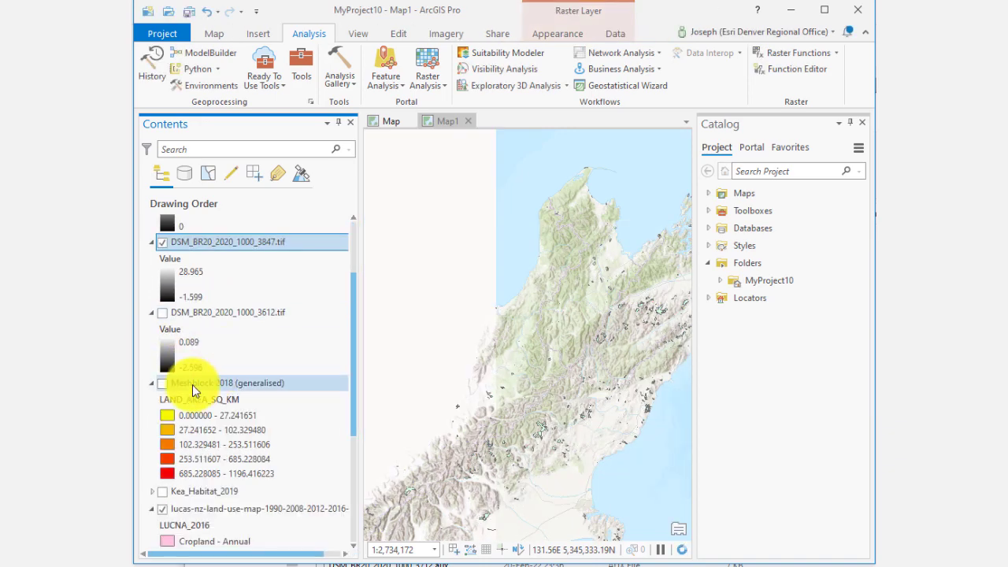
{"action": "left_click", "coordinate": [162, 384]}
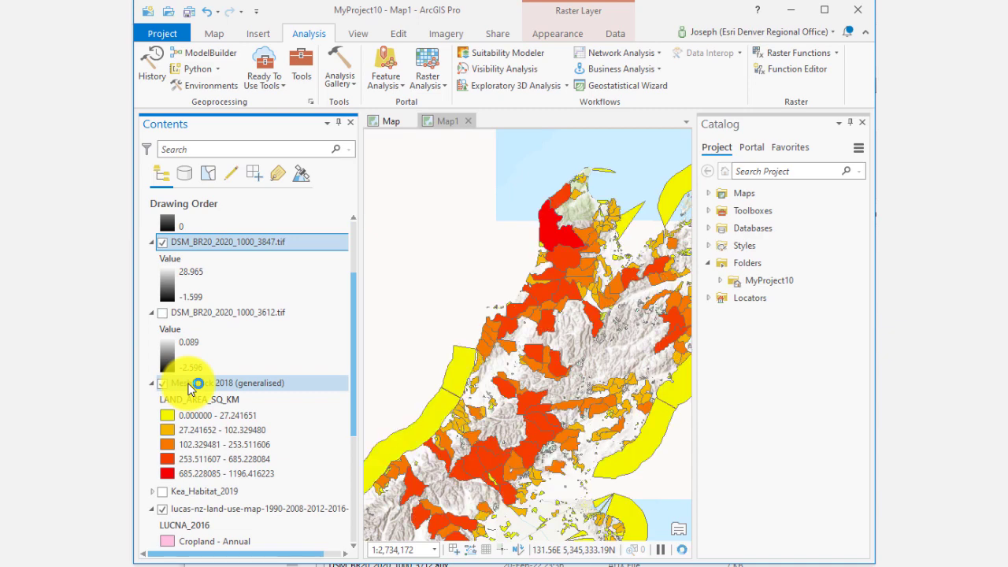
{"action": "left_click", "coordinate": [162, 384]}
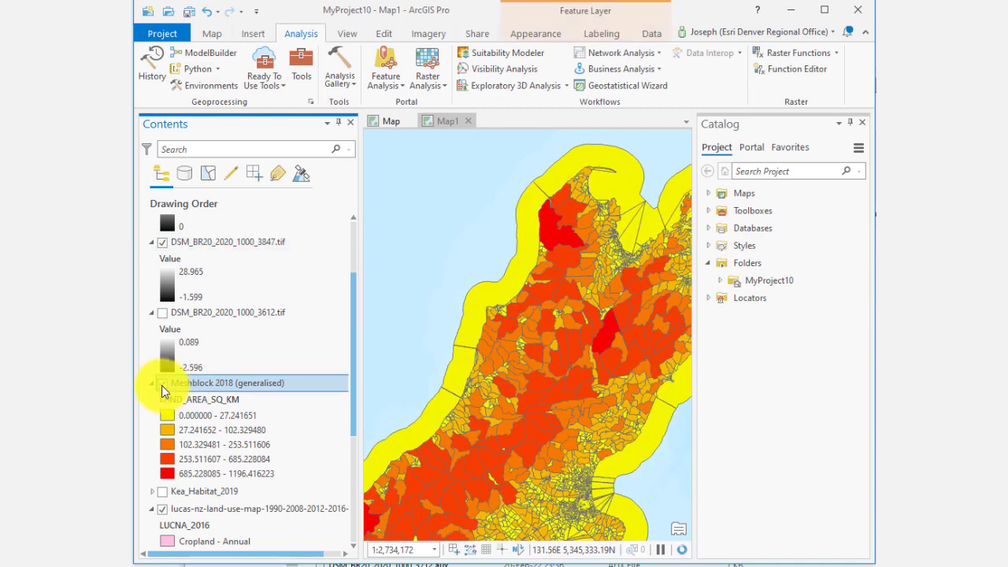
Step: Turn on the Kea_Habitat_2019 layer
{"action": "scroll", "coordinate": [189, 449], "scroll_direction": "down", "scroll_amount": 2}
{"action": "left_click", "coordinate": [165, 386]}
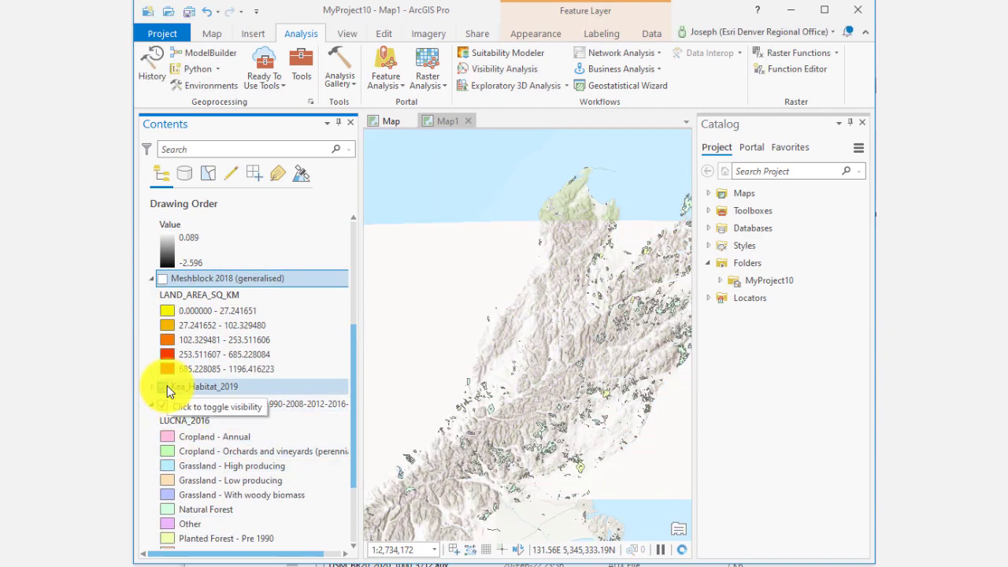
{"action": "left_click_drag", "start_coordinate": [518, 322], "coordinate": [646, 210]}
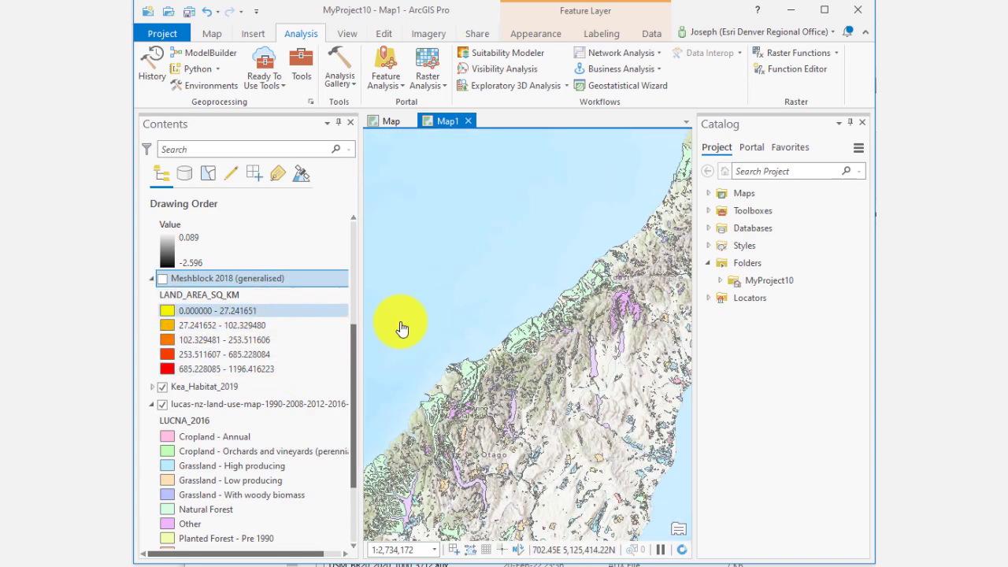
Step: Hide the lucas-nz-land-use-map layer to reveal the Kea habitat
{"action": "scroll", "coordinate": [184, 345], "scroll_direction": "up", "scroll_amount": 1}
{"action": "scroll", "coordinate": [174, 346], "scroll_direction": "up", "scroll_amount": 1}
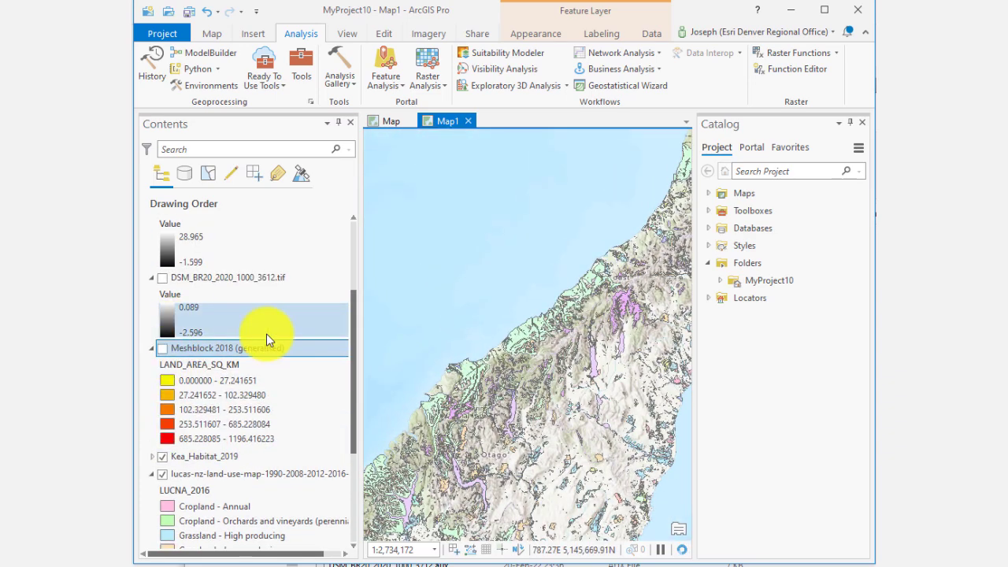
{"action": "scroll", "coordinate": [266, 337], "scroll_direction": "down", "scroll_amount": 3}
{"action": "scroll", "coordinate": [266, 337], "scroll_direction": "down", "scroll_amount": 3}
{"action": "left_click", "coordinate": [181, 303]}
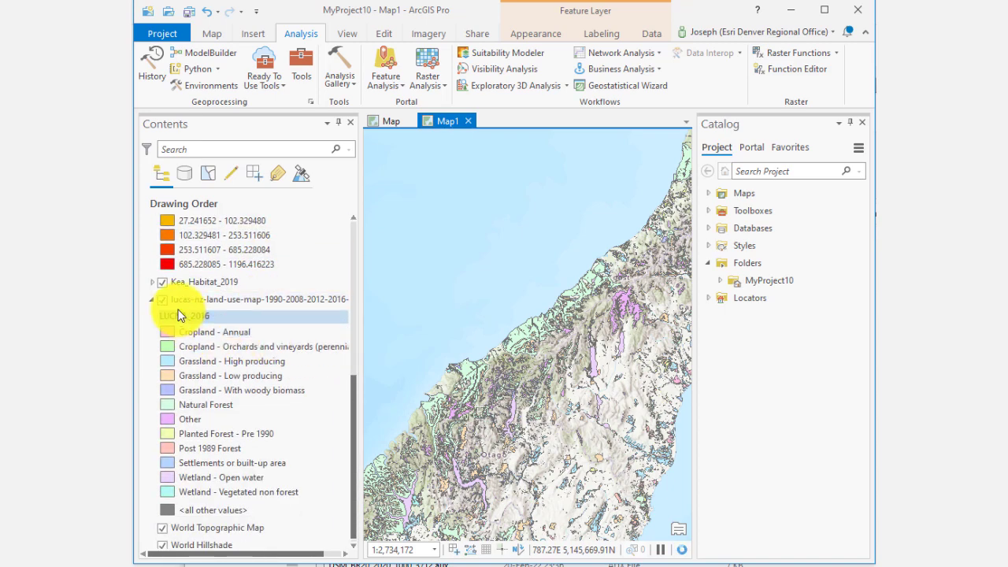
Step: Turn the lucas-nz-land-use-map layer back on with New Zealand in full view
{"action": "scroll", "coordinate": [501, 427], "scroll_direction": "down", "scroll_amount": 2}
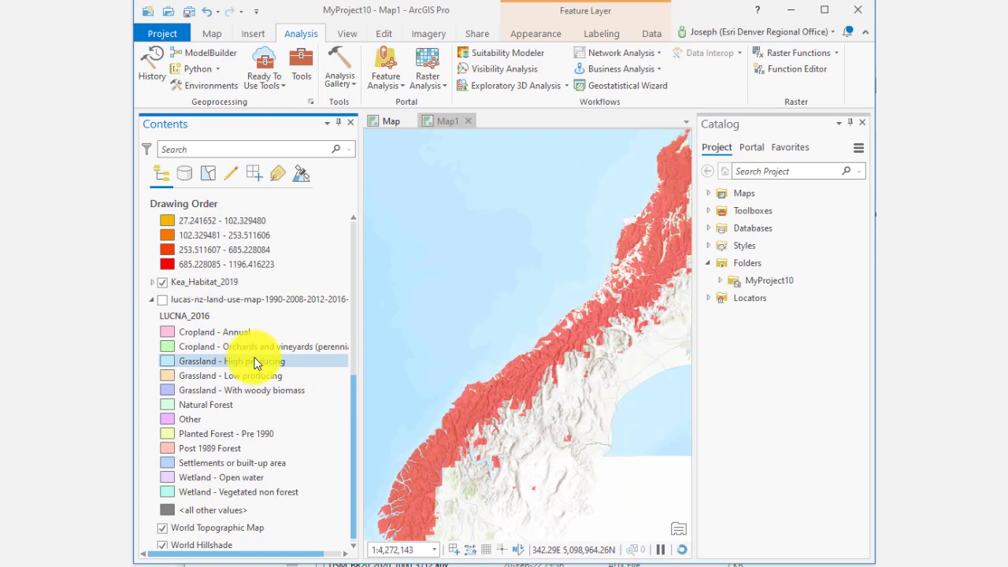
{"action": "scroll", "coordinate": [255, 363], "scroll_direction": "down", "scroll_amount": 1}
{"action": "scroll", "coordinate": [504, 368], "scroll_direction": "down", "scroll_amount": 2}
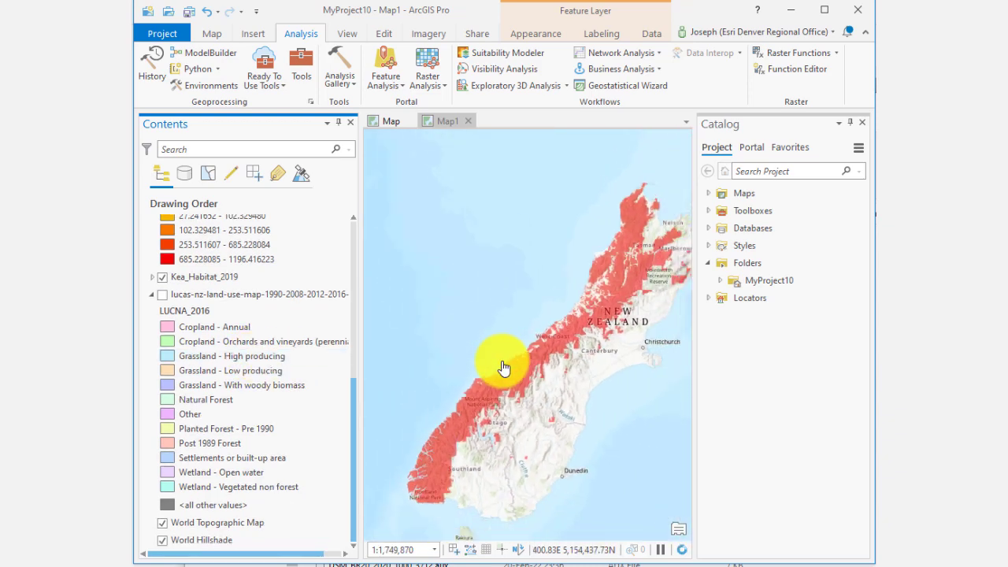
{"action": "left_click", "coordinate": [203, 14]}
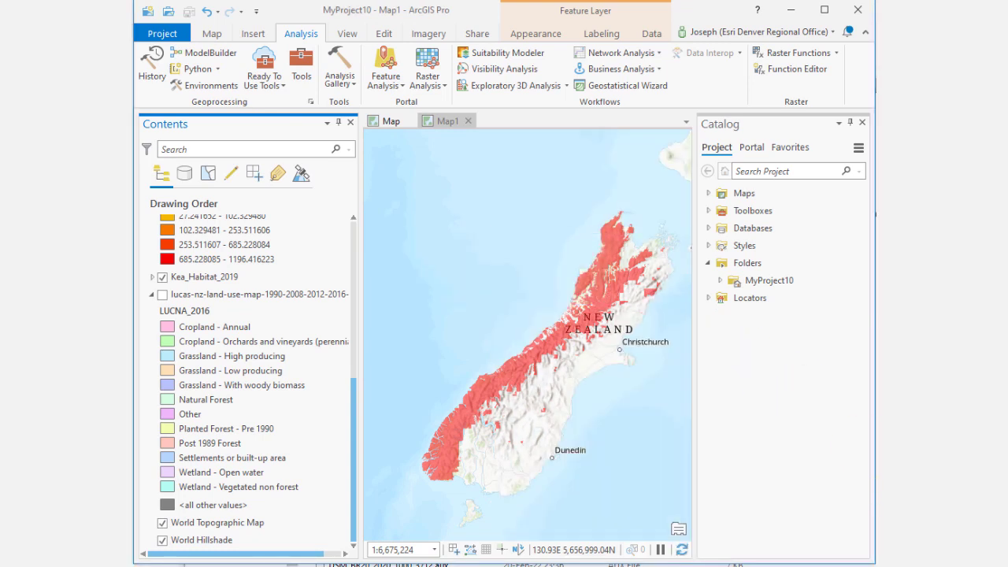
{"action": "scroll", "coordinate": [622, 461], "scroll_direction": "down", "scroll_amount": 2}
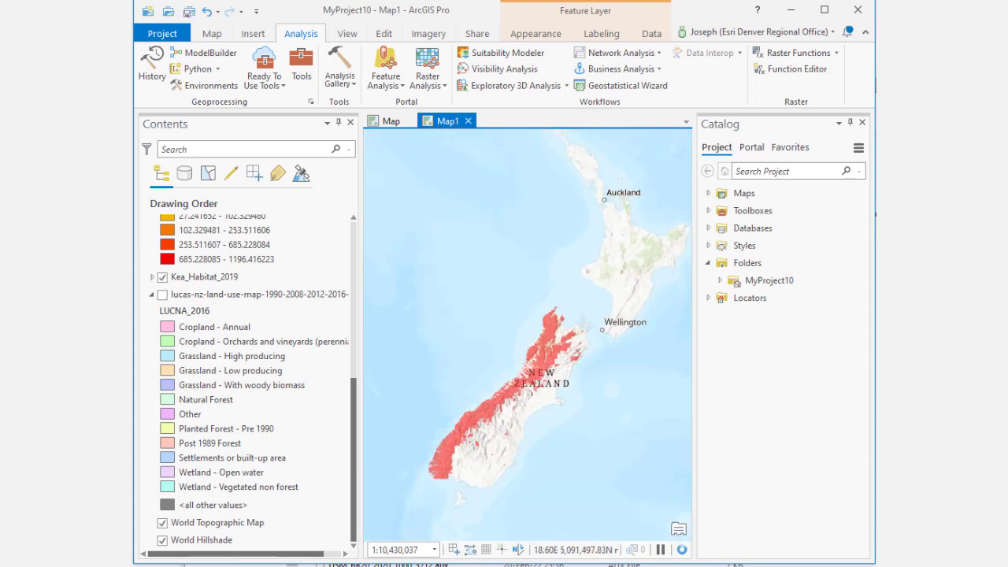
{"action": "left_click", "coordinate": [162, 295]}
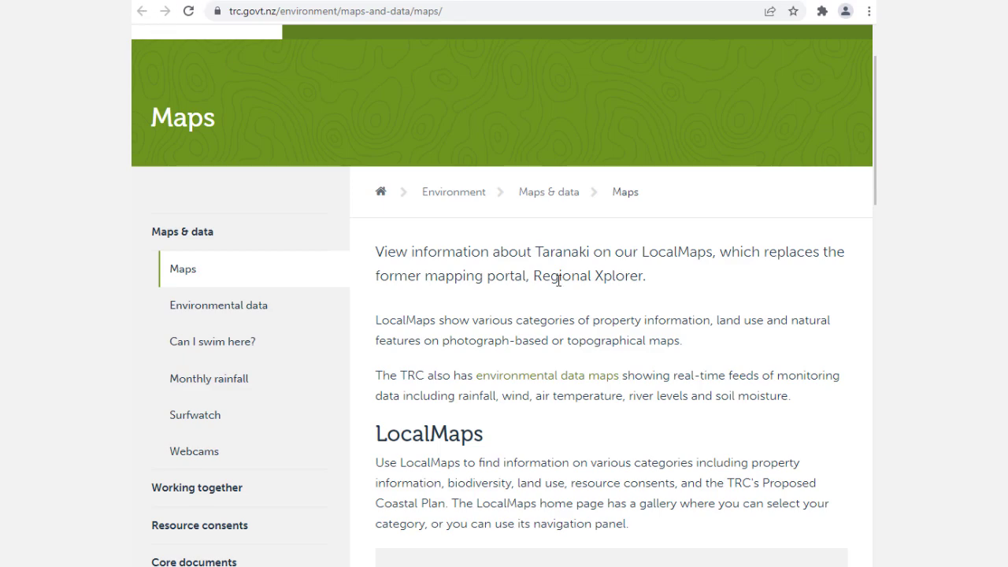
Step: In the web browser, open the Taranaki Regional Council Open Data site from its Maps page
{"action": "scroll", "coordinate": [558, 281], "scroll_direction": "up", "scroll_amount": 1}
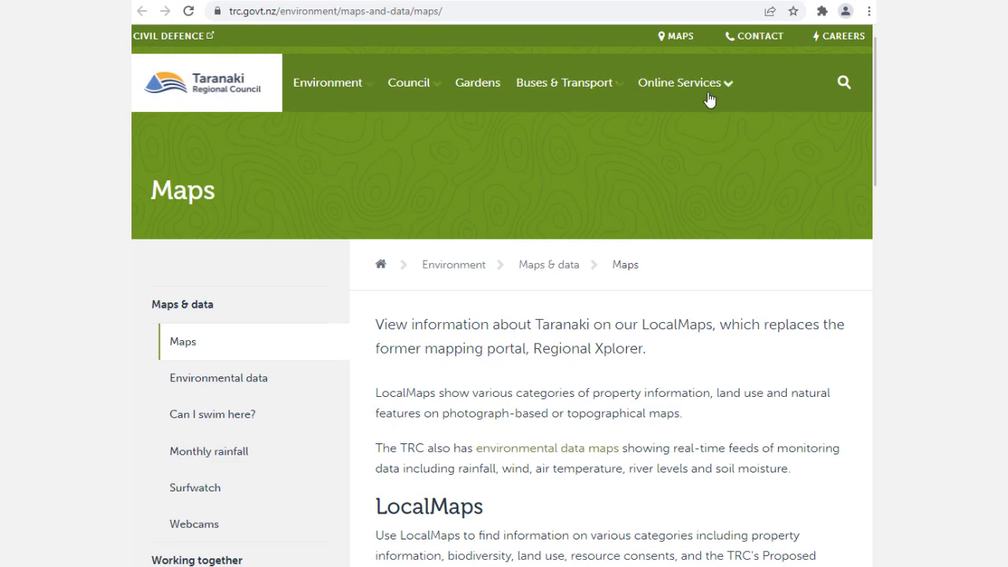
{"action": "scroll", "coordinate": [420, 370], "scroll_direction": "down", "scroll_amount": 9}
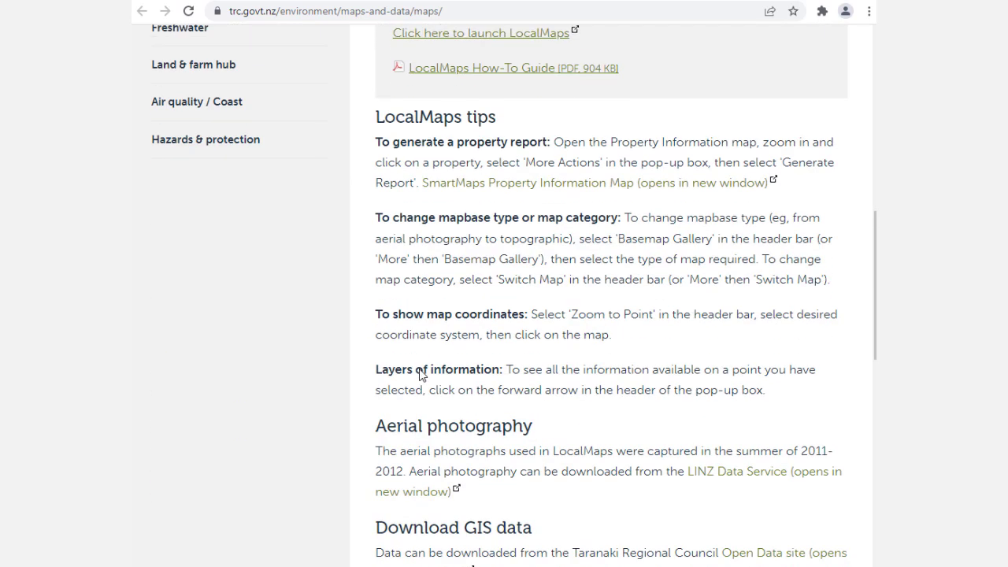
{"action": "scroll", "coordinate": [420, 375], "scroll_direction": "down", "scroll_amount": 5}
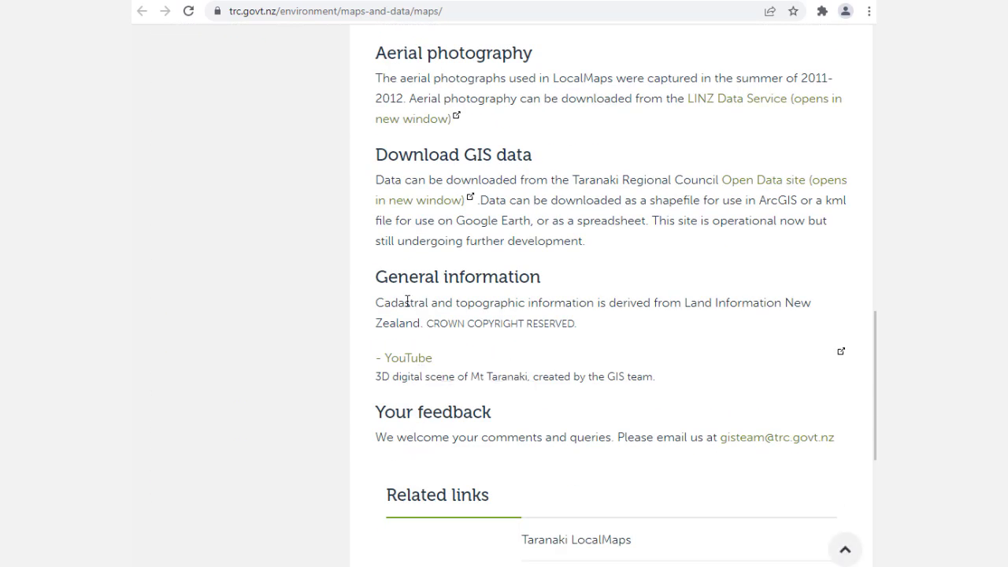
{"action": "left_click", "coordinate": [766, 190]}
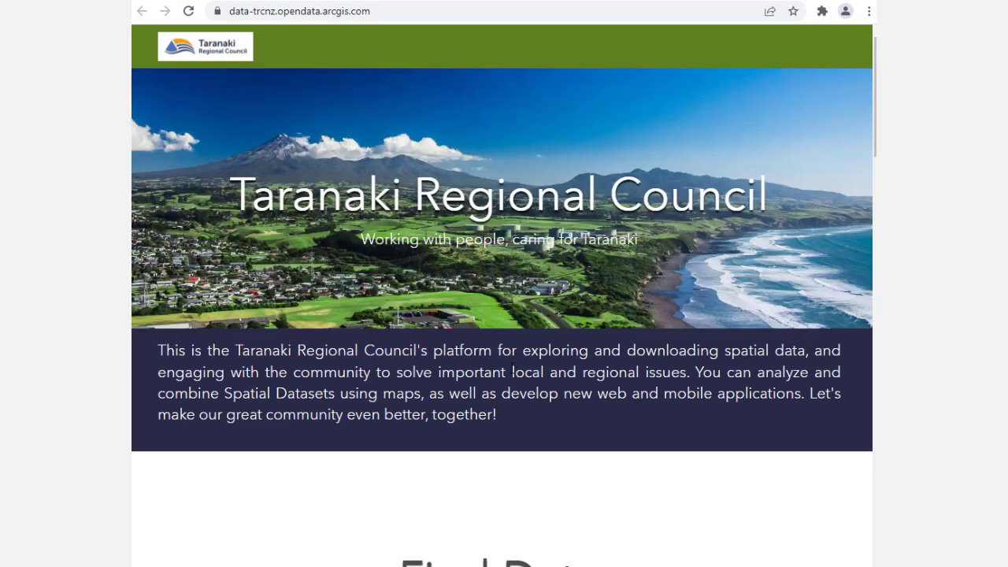
Step: Browse the Taranaki Regional Council open data portal's data categories and applications
{"action": "scroll", "coordinate": [512, 367], "scroll_direction": "down", "scroll_amount": 6}
{"action": "scroll", "coordinate": [511, 367], "scroll_direction": "down", "scroll_amount": 3}
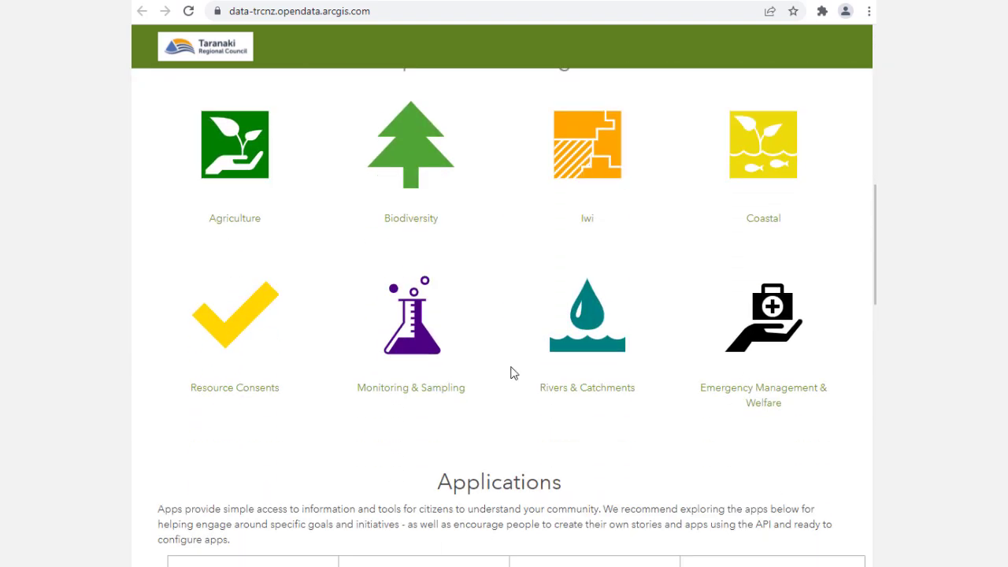
{"action": "scroll", "coordinate": [511, 370], "scroll_direction": "down", "scroll_amount": 4}
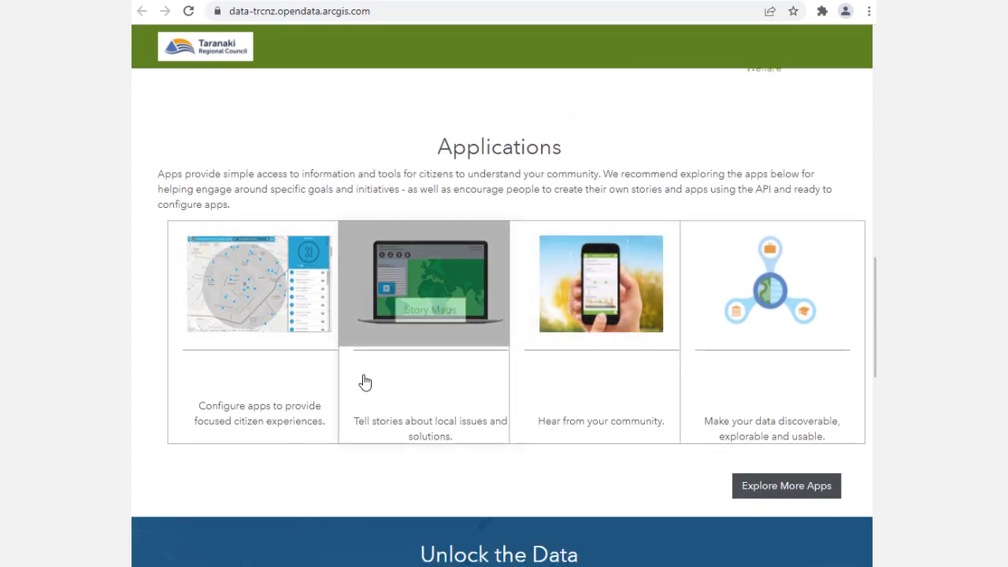
Step: Browse the portal's Coastal data category listing and return to the portal home page
{"action": "scroll", "coordinate": [524, 421], "scroll_direction": "down", "scroll_amount": 4}
{"action": "scroll", "coordinate": [527, 423], "scroll_direction": "down", "scroll_amount": 3}
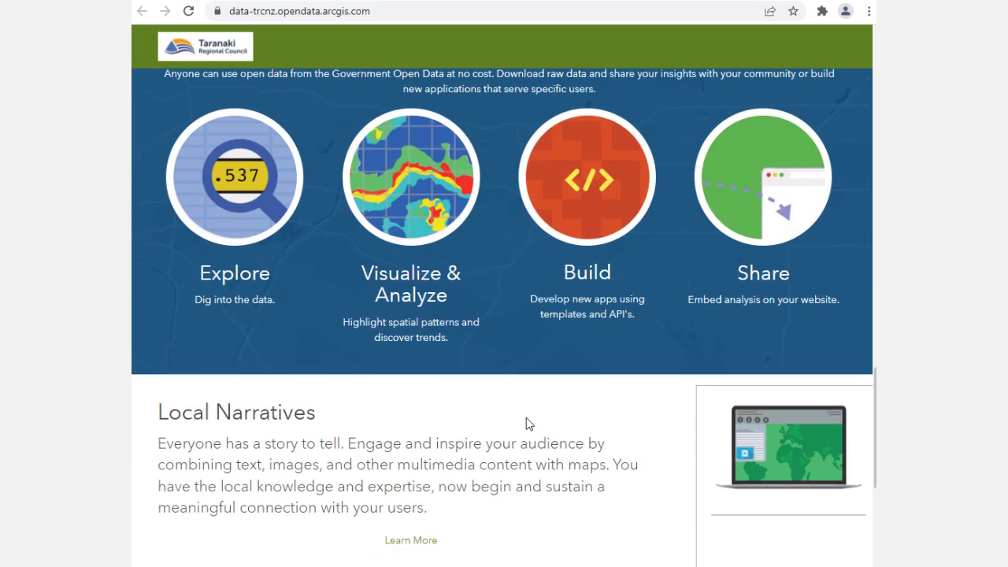
{"action": "scroll", "coordinate": [529, 424], "scroll_direction": "down", "scroll_amount": 5}
{"action": "scroll", "coordinate": [529, 423], "scroll_direction": "up", "scroll_amount": 15}
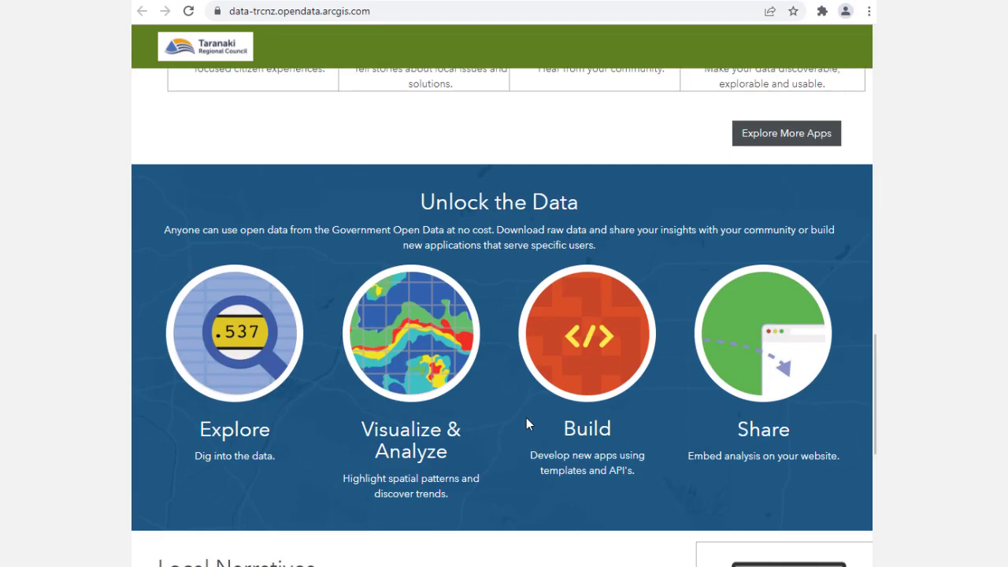
{"action": "scroll", "coordinate": [529, 424], "scroll_direction": "up", "scroll_amount": 6}
{"action": "scroll", "coordinate": [527, 424], "scroll_direction": "down", "scroll_amount": 7}
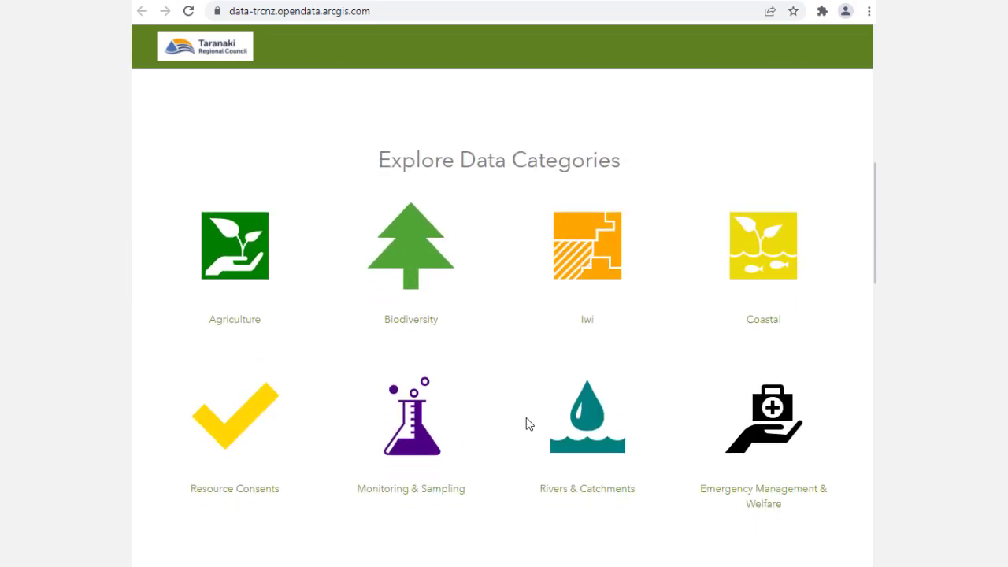
{"action": "scroll", "coordinate": [761, 279], "scroll_direction": "up", "scroll_amount": 7}
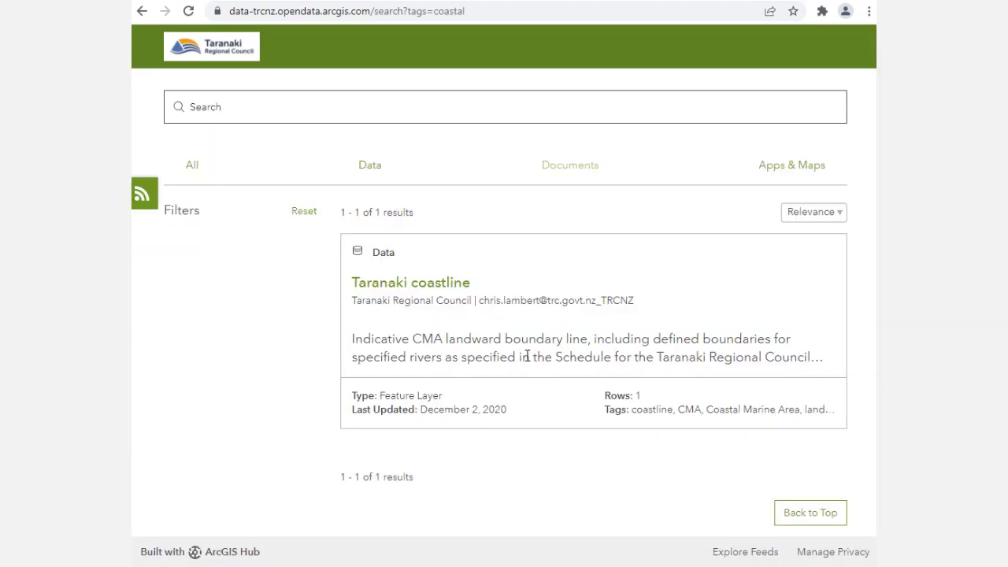
{"action": "scroll", "coordinate": [513, 328], "scroll_direction": "down", "scroll_amount": 1}
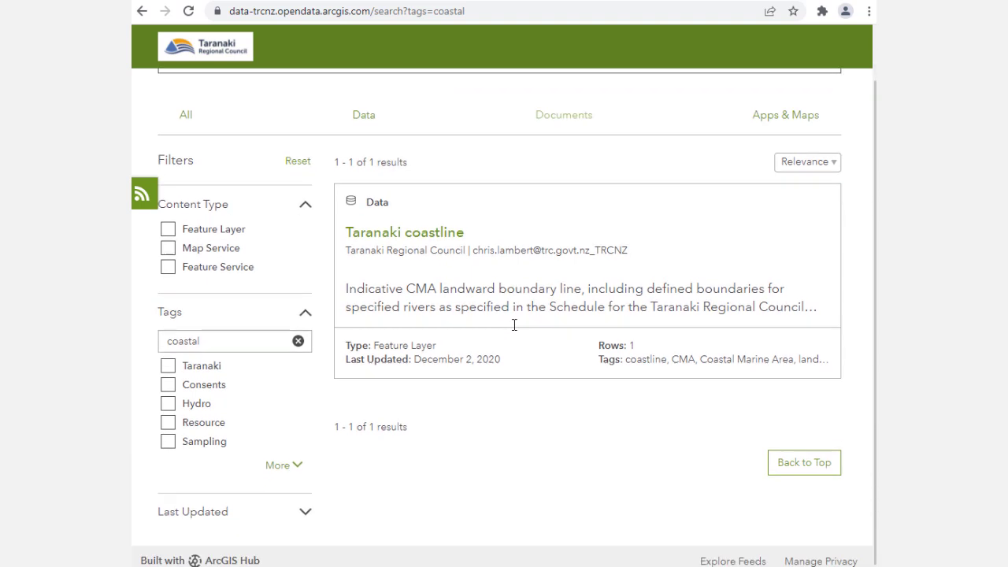
{"action": "scroll", "coordinate": [506, 319], "scroll_direction": "up", "scroll_amount": 1}
{"action": "left_click", "coordinate": [142, 12]}
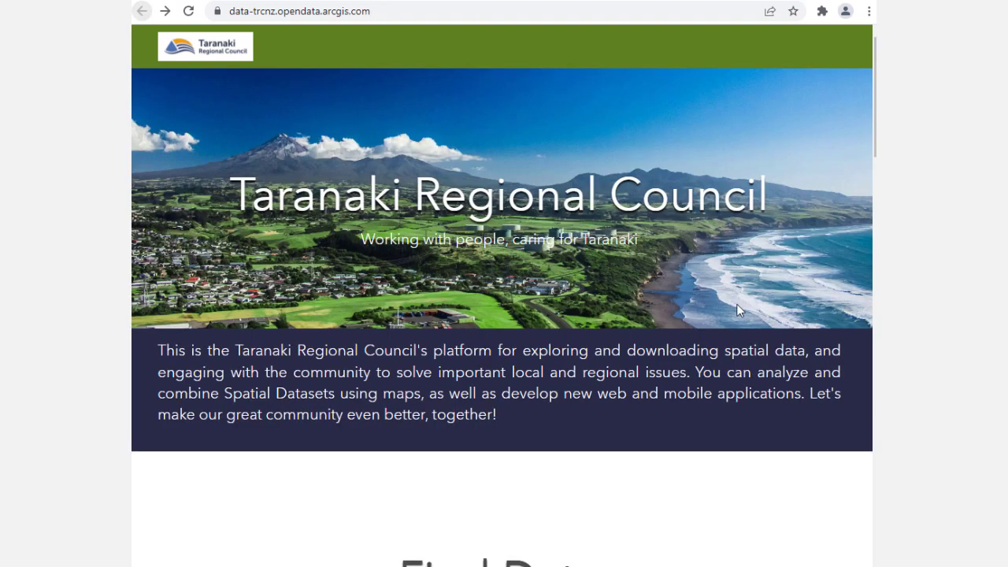
Step: Browse the portal home page and open the Rivers & Catchments data category
{"action": "scroll", "coordinate": [727, 322], "scroll_direction": "down", "scroll_amount": 7}
{"action": "scroll", "coordinate": [727, 342], "scroll_direction": "down", "scroll_amount": 1}
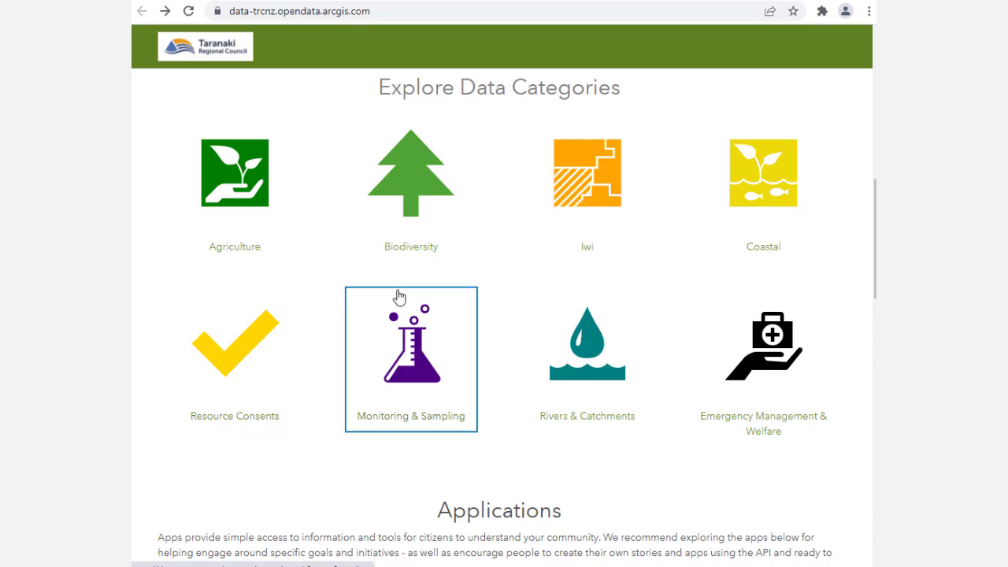
{"action": "scroll", "coordinate": [599, 381], "scroll_direction": "up", "scroll_amount": 10}
{"action": "scroll", "coordinate": [600, 381], "scroll_direction": "down", "scroll_amount": 1}
{"action": "scroll", "coordinate": [600, 381], "scroll_direction": "down", "scroll_amount": 6}
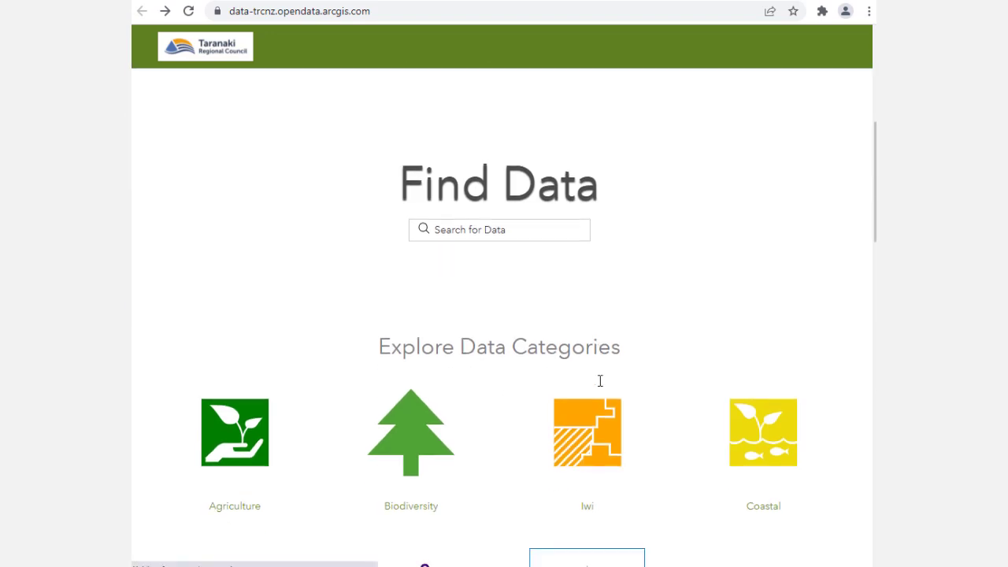
{"action": "scroll", "coordinate": [599, 382], "scroll_direction": "up", "scroll_amount": 3}
{"action": "scroll", "coordinate": [590, 378], "scroll_direction": "up", "scroll_amount": 3}
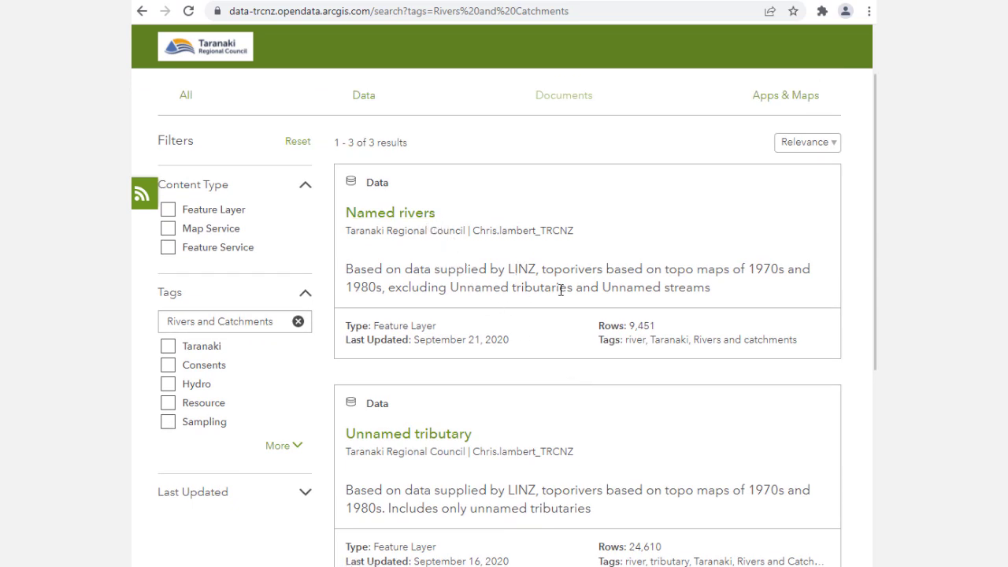
Step: Open the Named rivers dataset and zoom its preview map in on the Taranaki rivers
{"action": "left_click", "coordinate": [411, 216]}
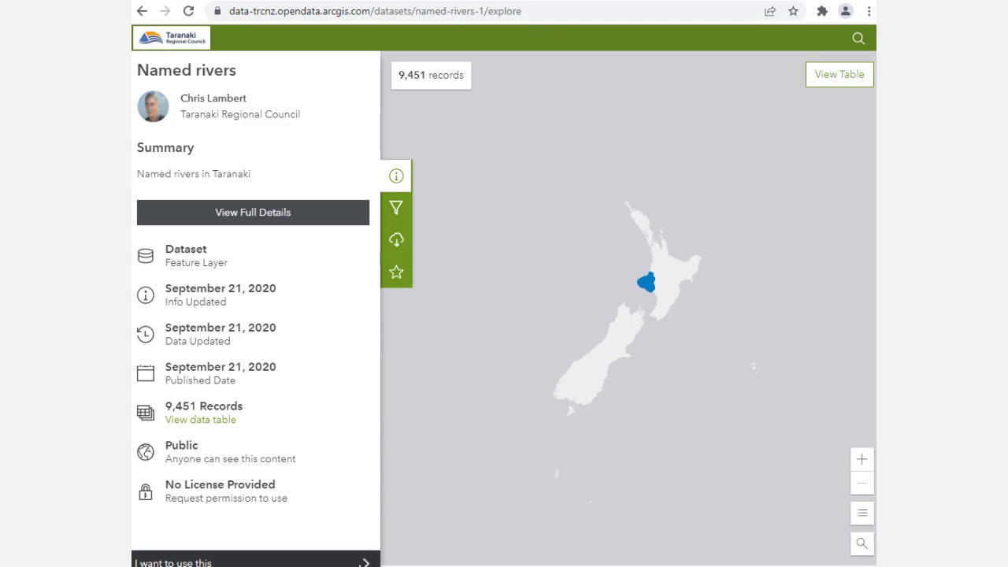
{"action": "scroll", "coordinate": [641, 289], "scroll_direction": "up", "scroll_amount": 5}
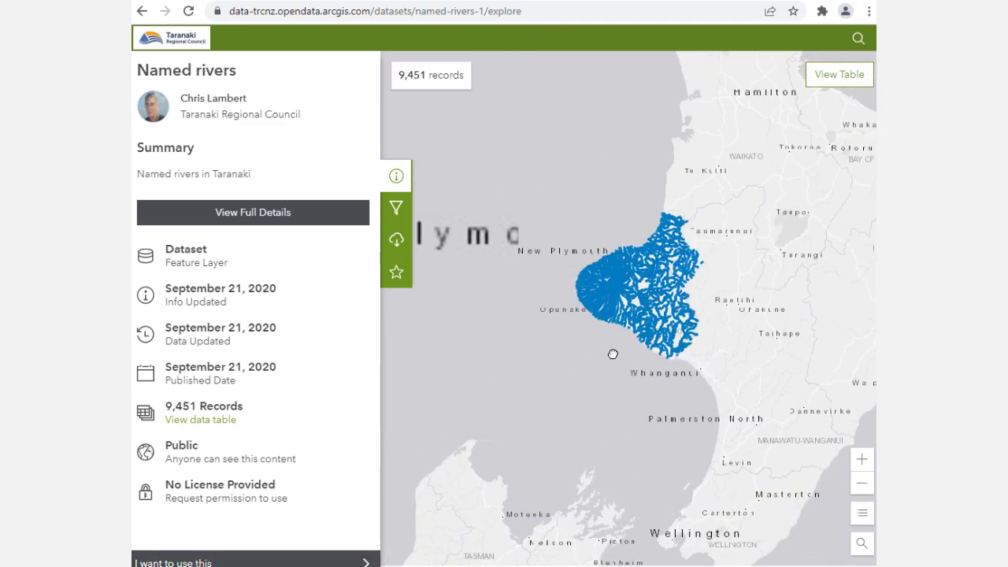
{"action": "scroll", "coordinate": [626, 341], "scroll_direction": "up", "scroll_amount": 3}
{"action": "left_click_drag", "start_coordinate": [630, 338], "coordinate": [605, 484]}
{"action": "left_click_drag", "start_coordinate": [615, 432], "coordinate": [680, 476]}
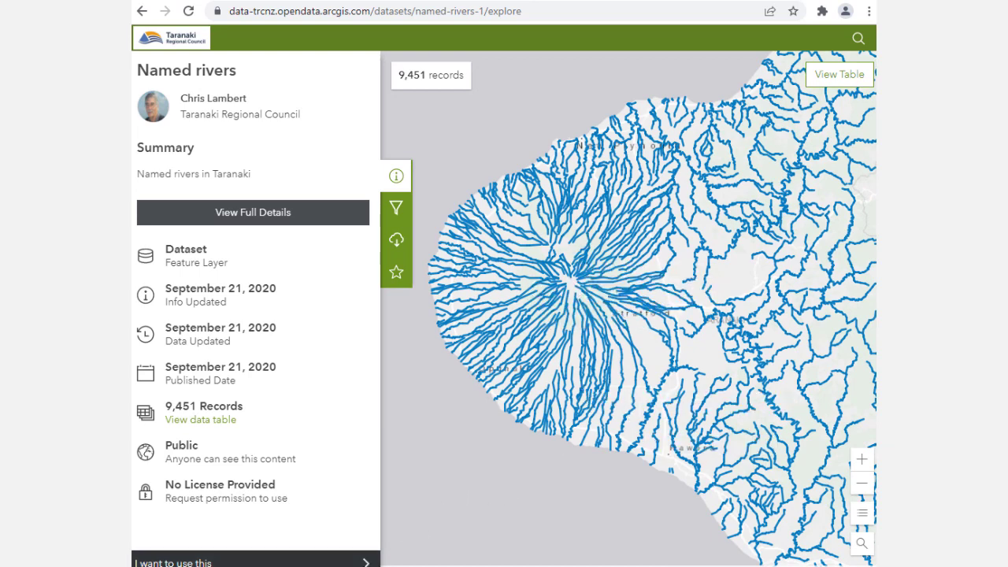
Step: Open the Named rivers dataset in ArcGIS Online and view it in Map Viewer
{"action": "left_click", "coordinate": [251, 562]}
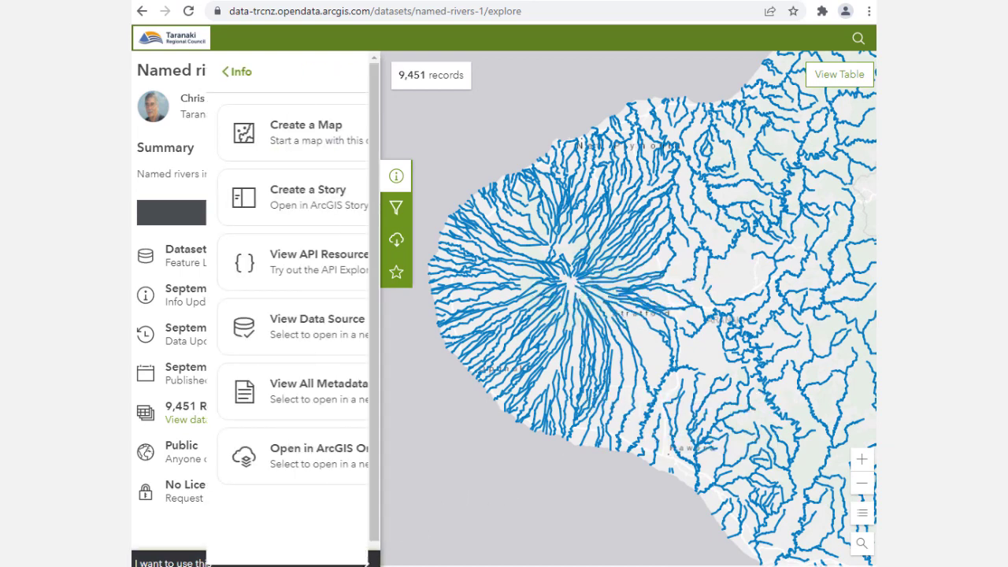
{"action": "left_click", "coordinate": [300, 468]}
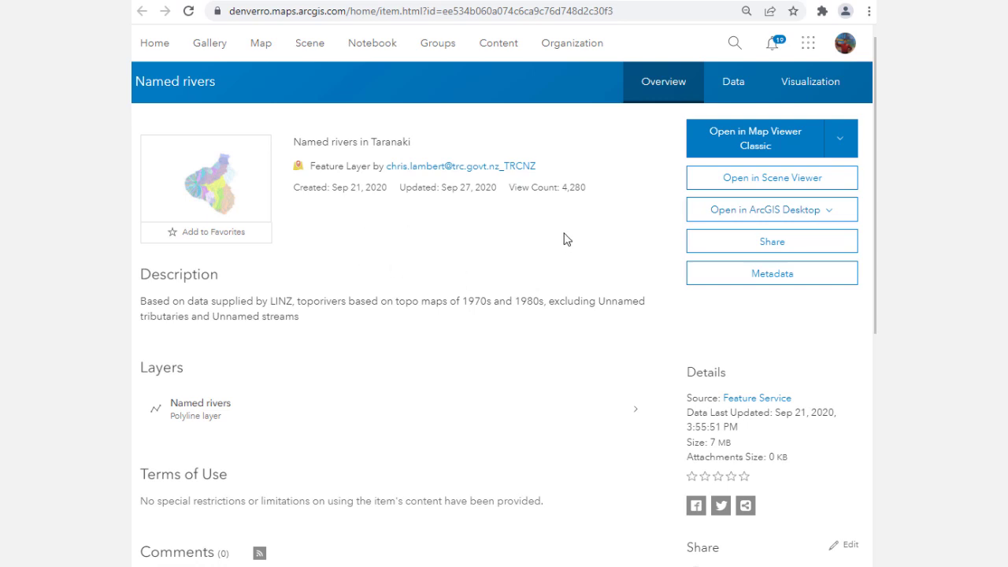
{"action": "left_click", "coordinate": [837, 148]}
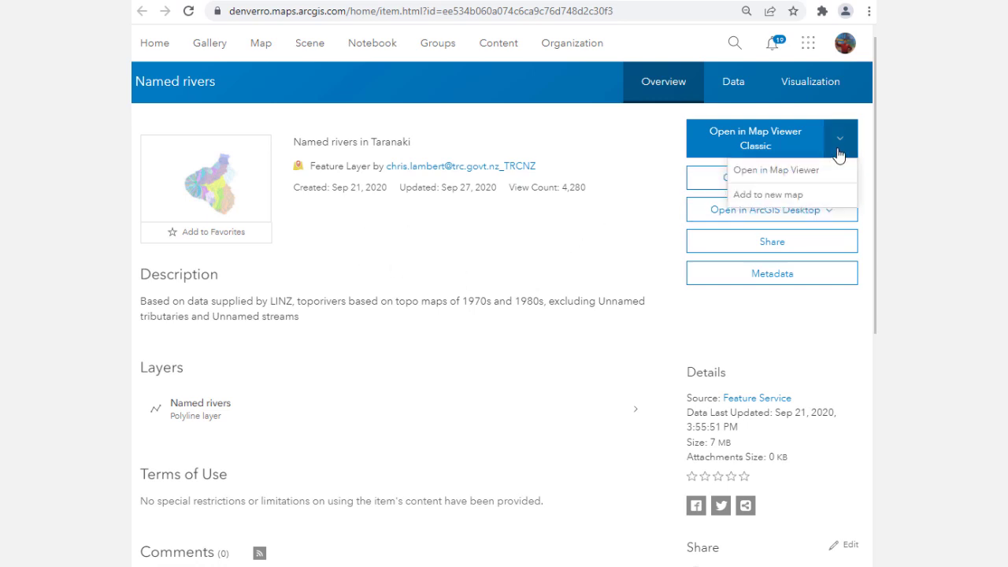
{"action": "left_click", "coordinate": [785, 174]}
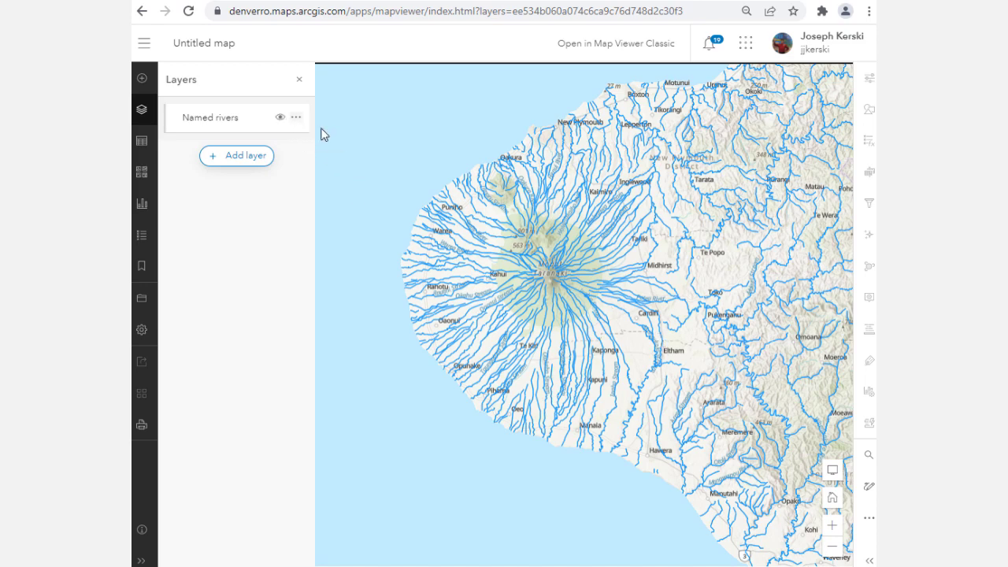
Step: Return to the dataset page and open the Named rivers data source's REST service page to review it
{"action": "left_click", "coordinate": [143, 79]}
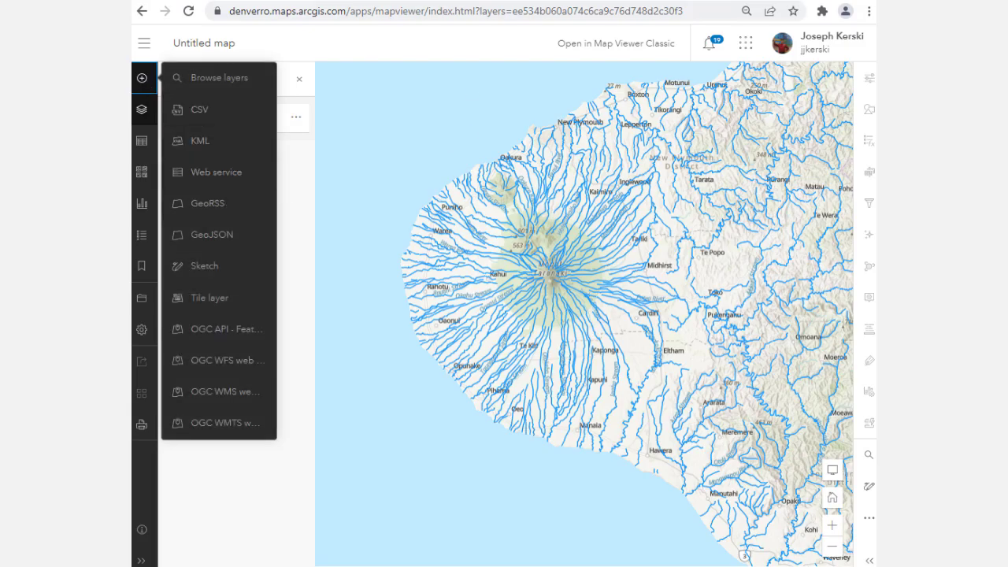
{"action": "left_click", "coordinate": [469, 1]}
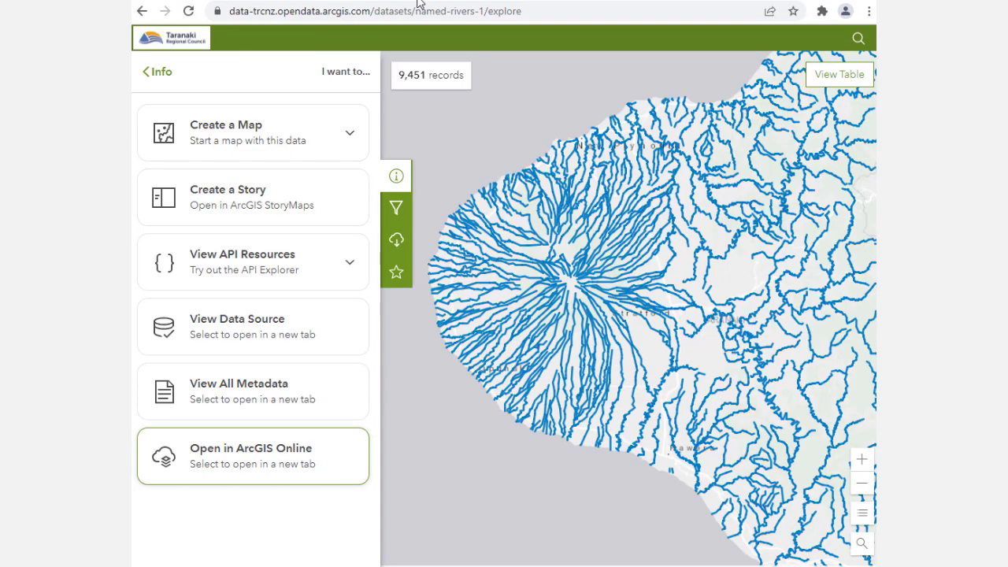
{"action": "left_click", "coordinate": [292, 326]}
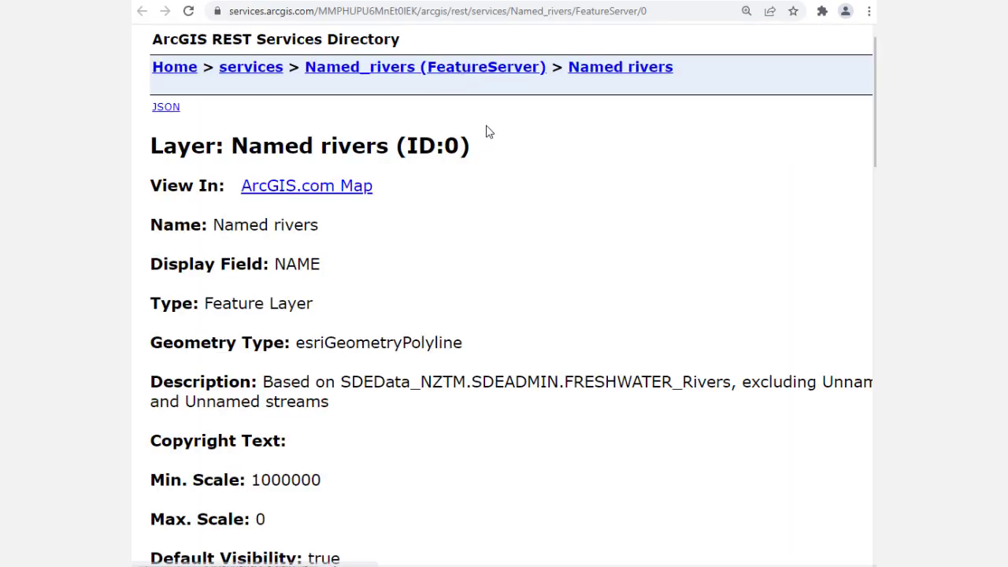
{"action": "scroll", "coordinate": [464, 181], "scroll_direction": "down", "scroll_amount": 20}
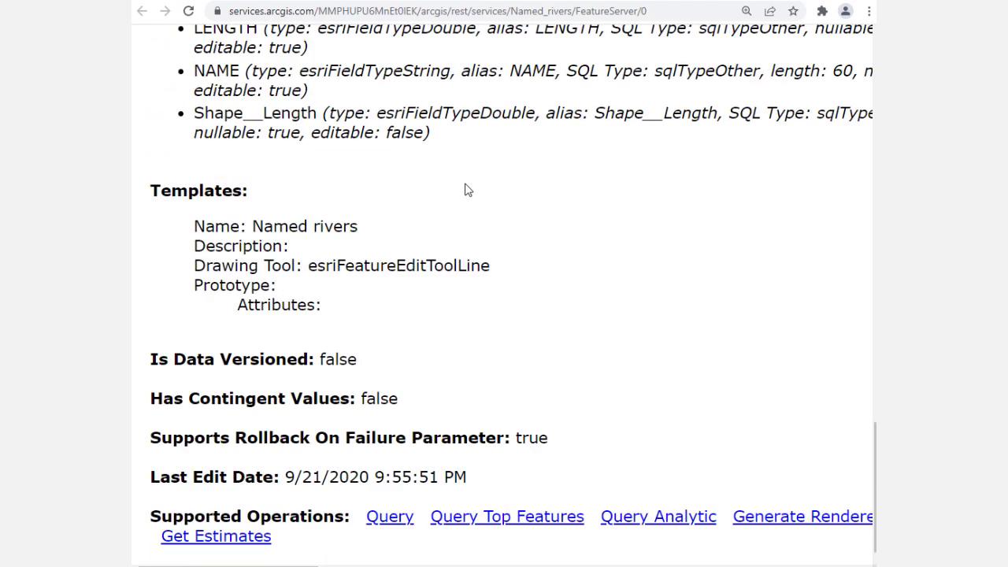
{"action": "scroll", "coordinate": [465, 189], "scroll_direction": "up", "scroll_amount": 20}
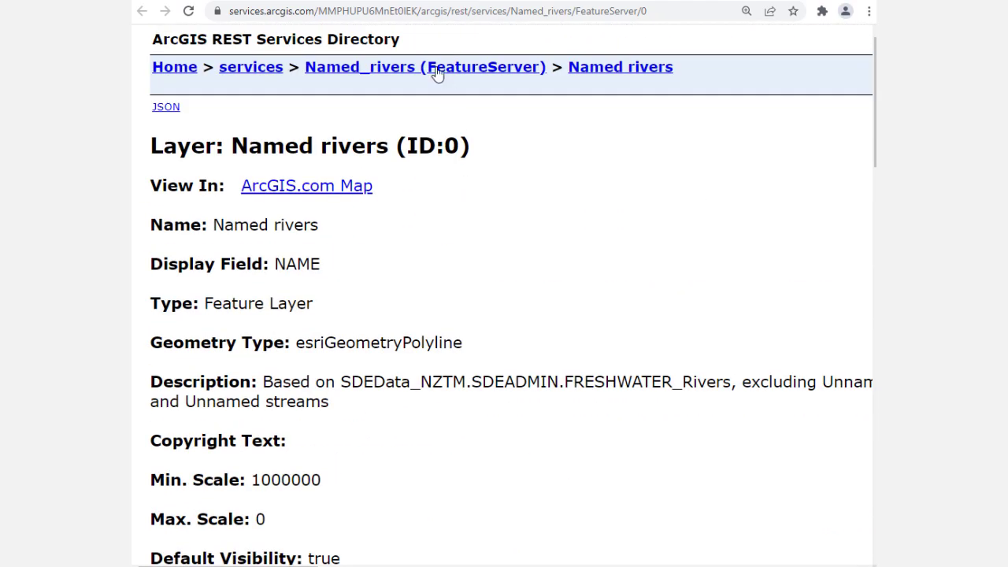
Step: Copy the Named rivers FeatureServer/0 service URL
{"action": "left_click", "coordinate": [437, 15]}
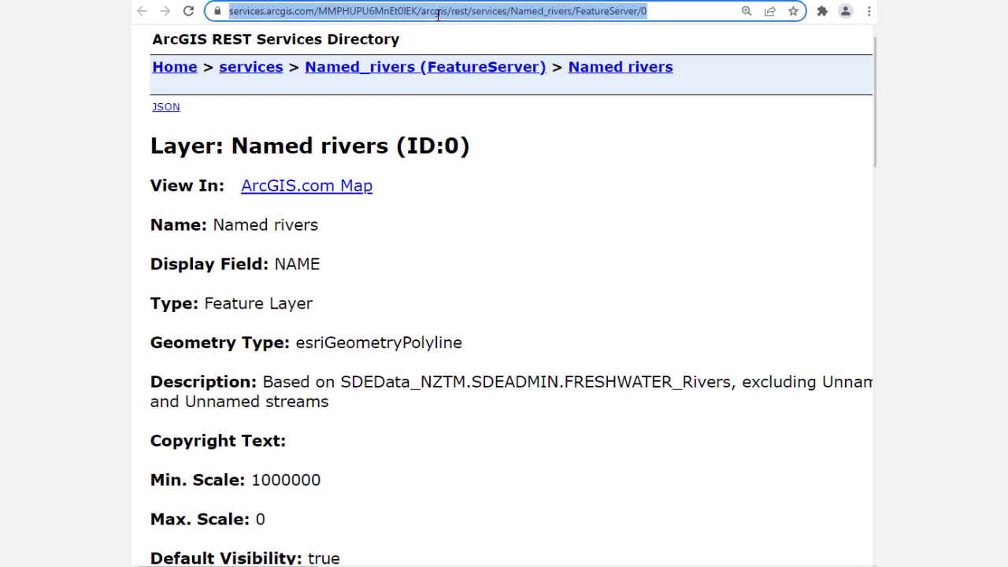
{"action": "right_click", "coordinate": [438, 15]}
{"action": "left_click", "coordinate": [474, 96]}
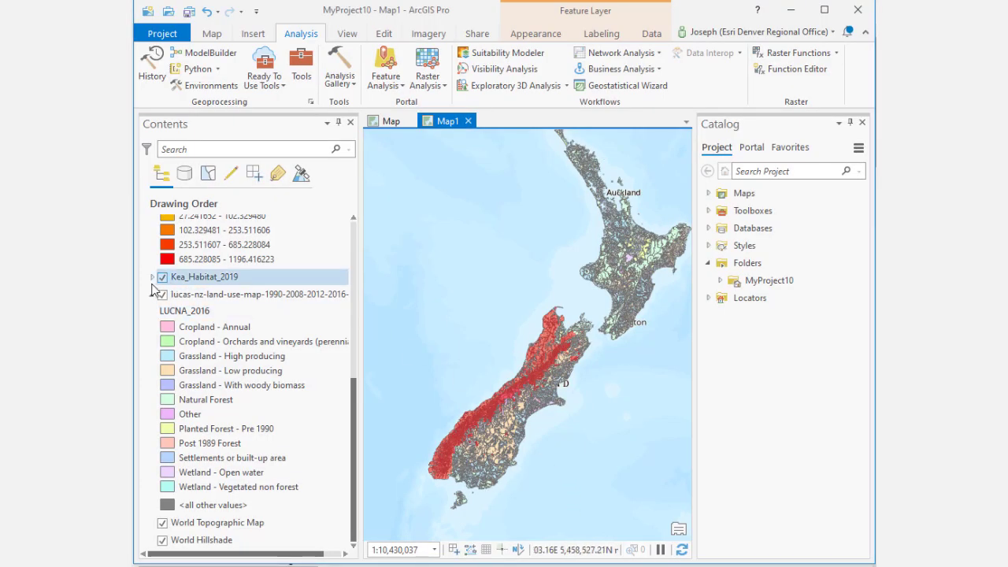
Step: Turn off the Kea_Habitat_2019, lucas-nz-land-use-map, DSM_BR20_2020_1000_3847.tif and HillSha_DSM_1 layers
{"action": "left_click", "coordinate": [162, 277]}
{"action": "left_click", "coordinate": [162, 294]}
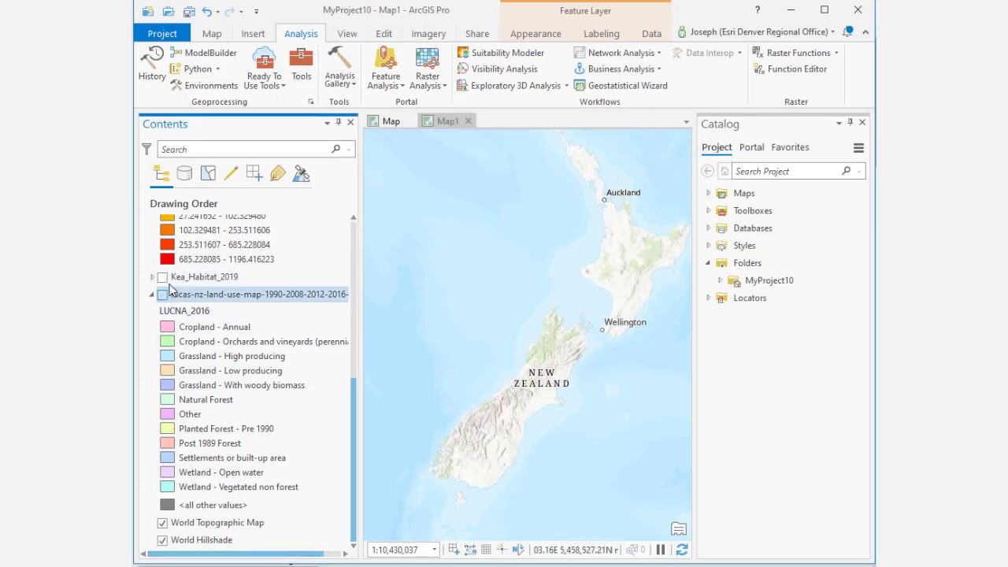
{"action": "scroll", "coordinate": [169, 290], "scroll_direction": "up", "scroll_amount": 5}
{"action": "left_click", "coordinate": [162, 347]}
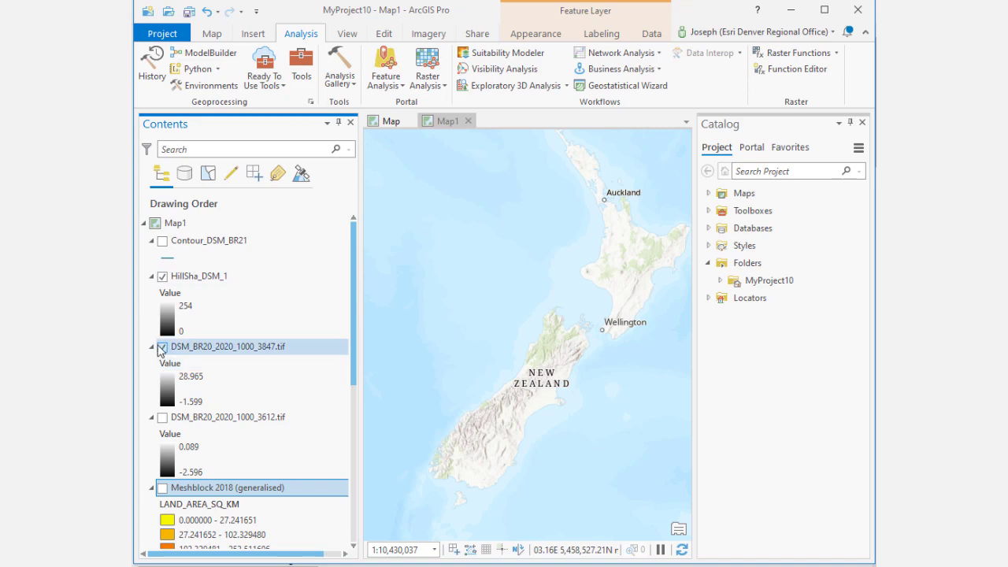
{"action": "left_click", "coordinate": [162, 276]}
{"action": "scroll", "coordinate": [171, 283], "scroll_direction": "down", "scroll_amount": 3}
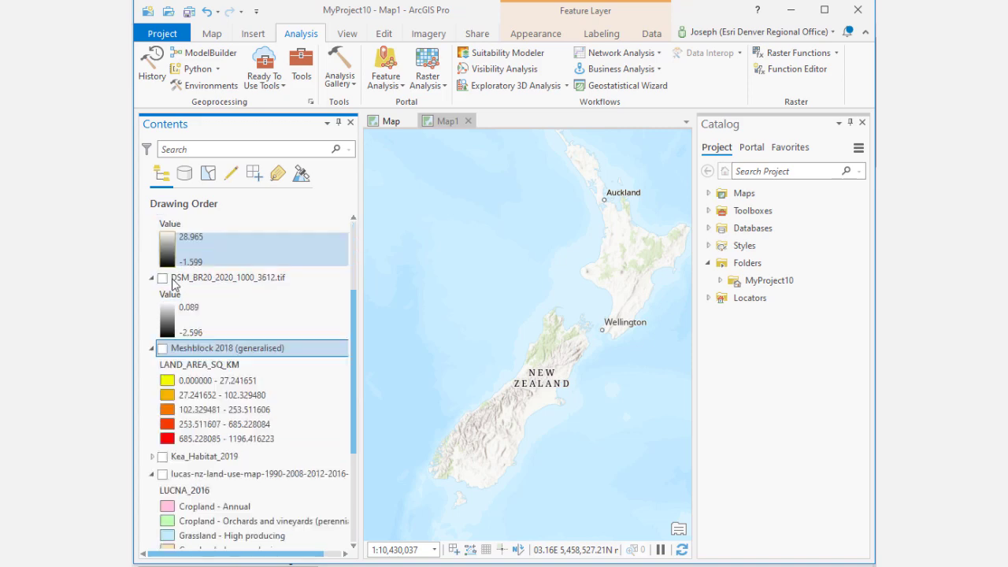
{"action": "scroll", "coordinate": [173, 285], "scroll_direction": "down", "scroll_amount": 4}
{"action": "scroll", "coordinate": [248, 441], "scroll_direction": "up", "scroll_amount": 7}
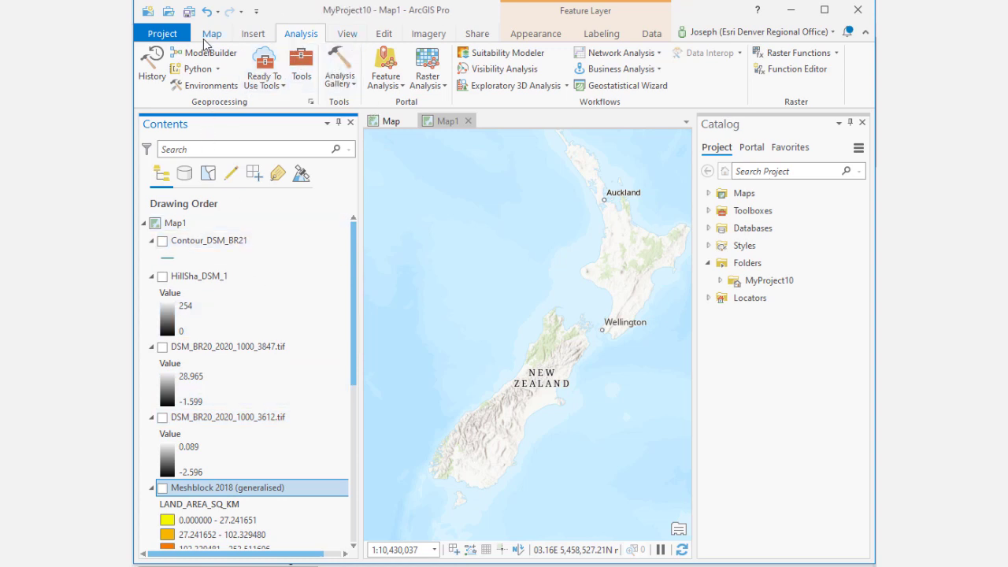
Step: Add the Named rivers service to the map with Data From Path using the copied URL
{"action": "left_click", "coordinate": [210, 34]}
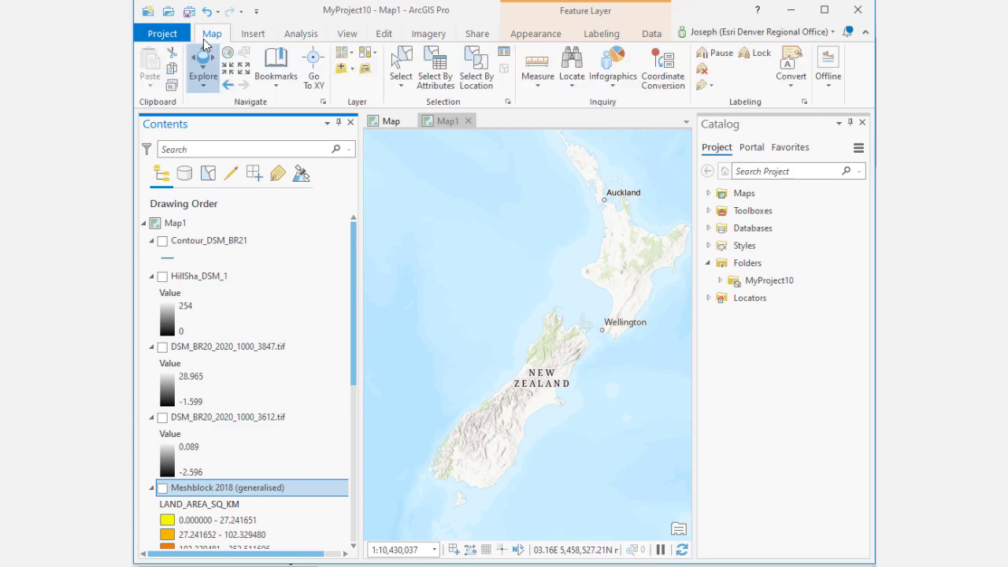
{"action": "left_click", "coordinate": [351, 69]}
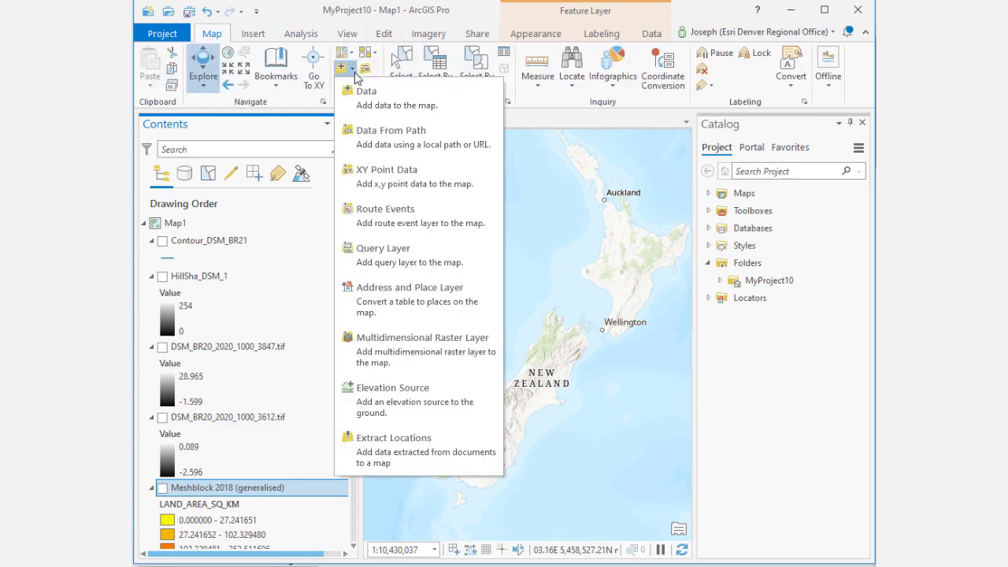
{"action": "left_click", "coordinate": [381, 146]}
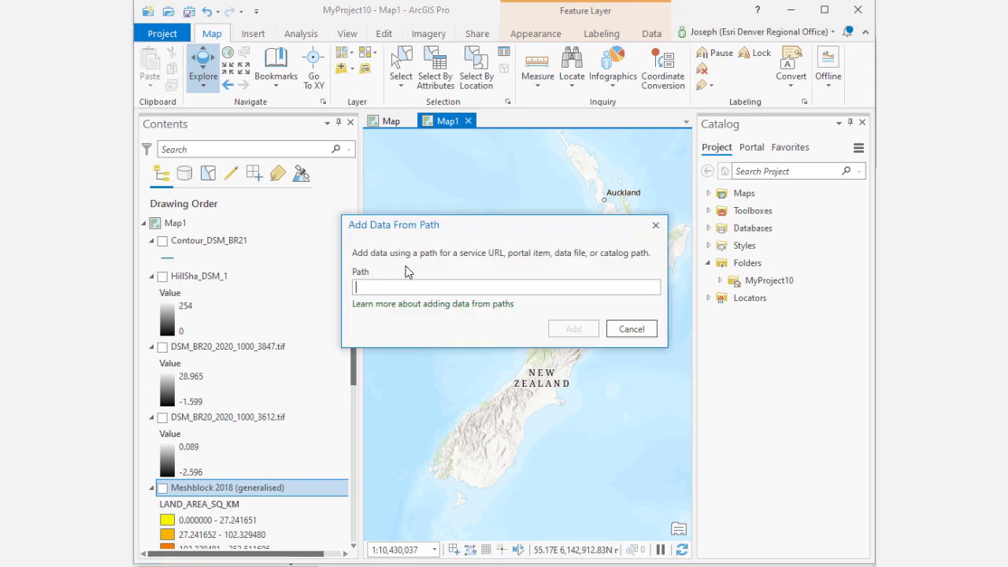
{"action": "key", "text": "ctrl+v"}
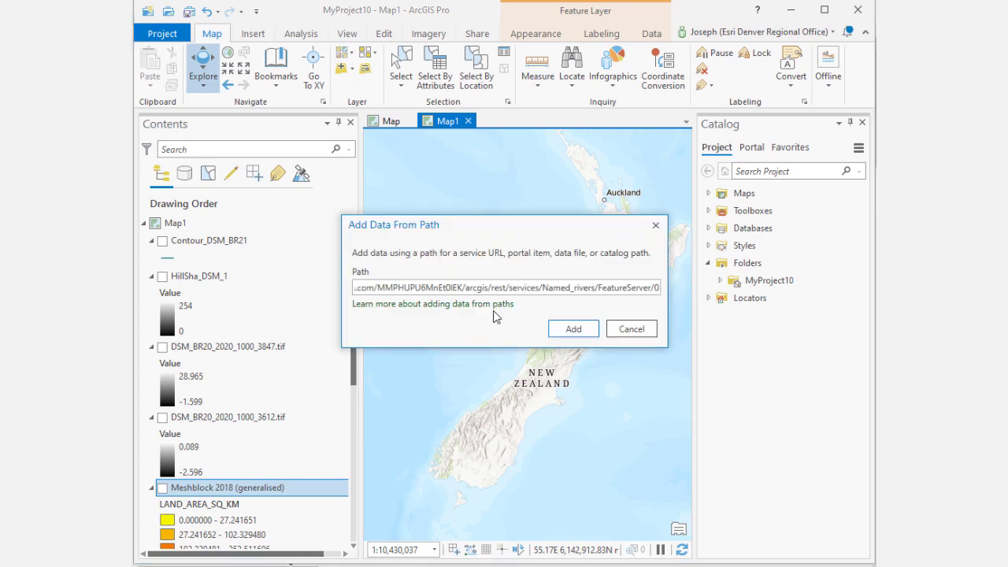
{"action": "left_click", "coordinate": [575, 331]}
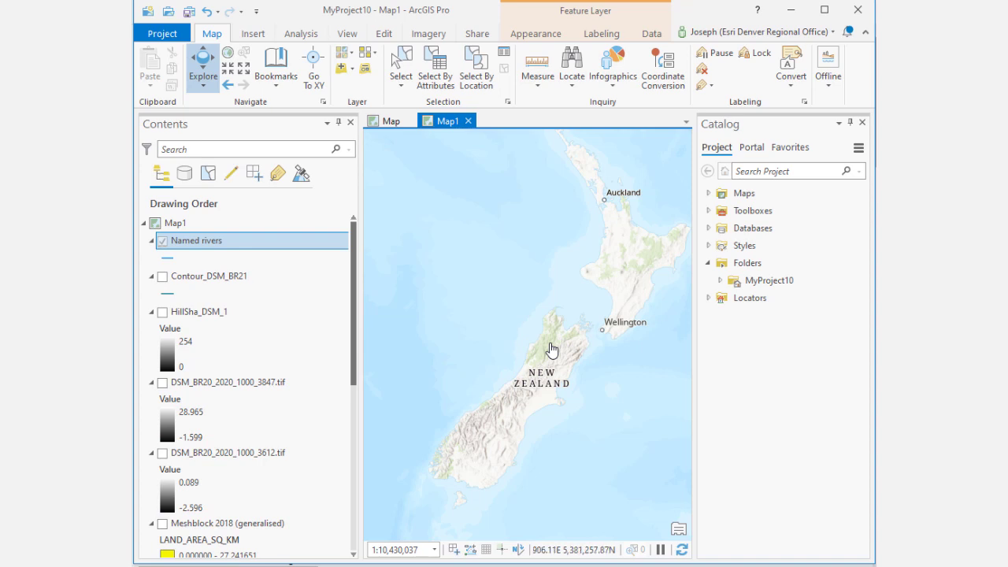
Step: Zoom to the Named rivers layer and further in on Mount Taranaki
{"action": "right_click", "coordinate": [283, 246]}
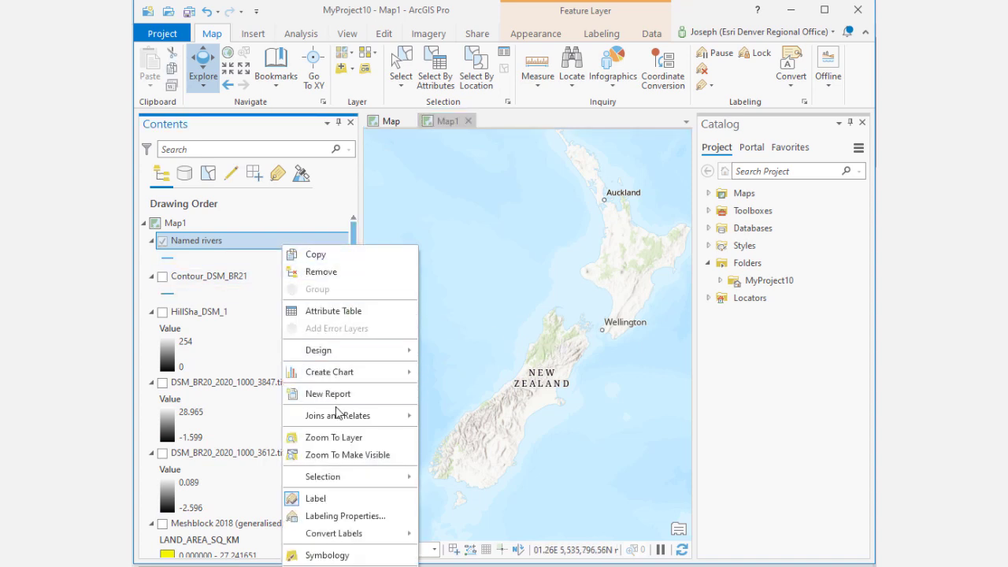
{"action": "left_click", "coordinate": [347, 455]}
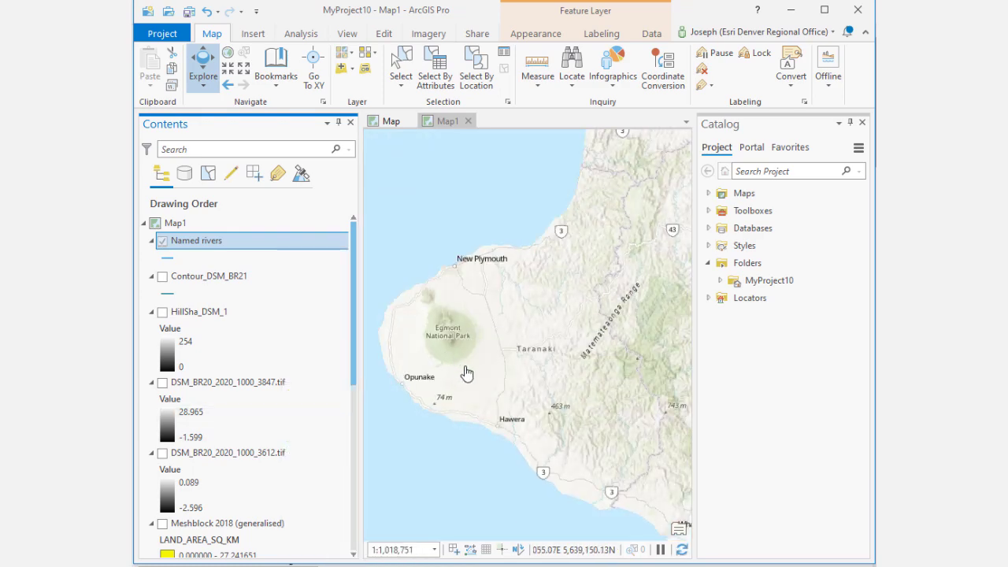
{"action": "scroll", "coordinate": [470, 366], "scroll_direction": "up", "scroll_amount": 3}
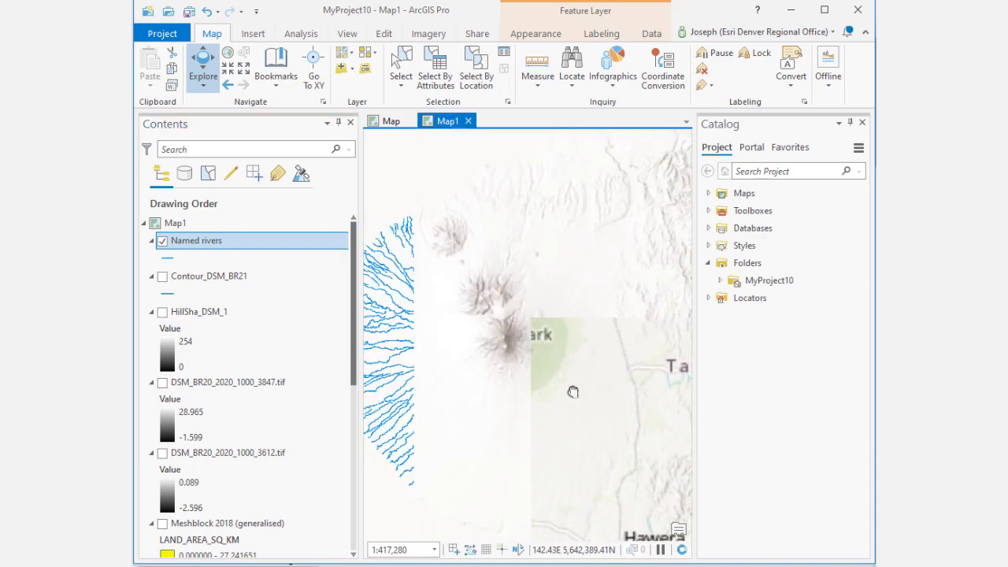
Step: Set the Named rivers layer's Out beyond (minimum scale) visibility limit to None
{"action": "left_click_drag", "start_coordinate": [579, 397], "coordinate": [512, 379]}
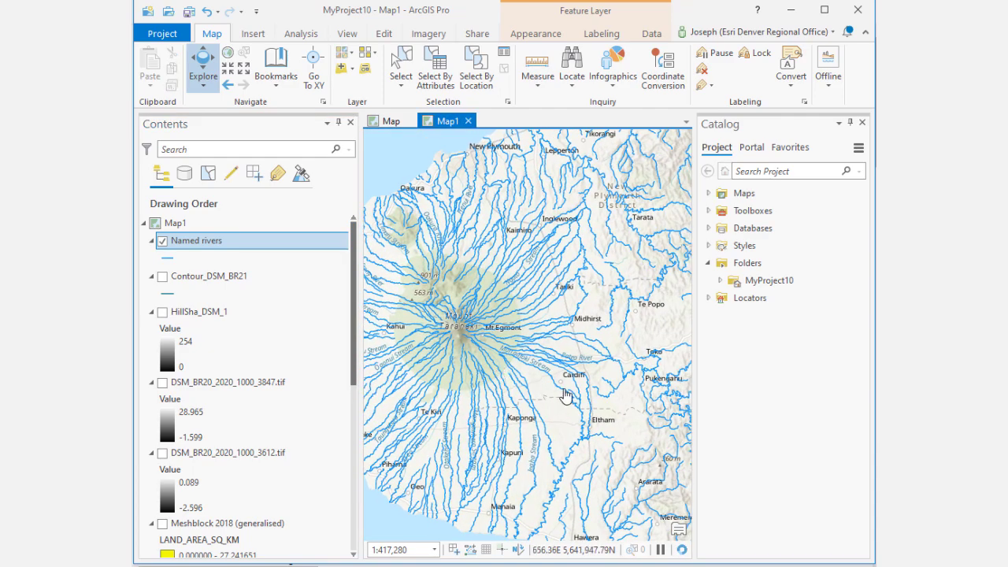
{"action": "left_click_drag", "start_coordinate": [567, 396], "coordinate": [476, 344]}
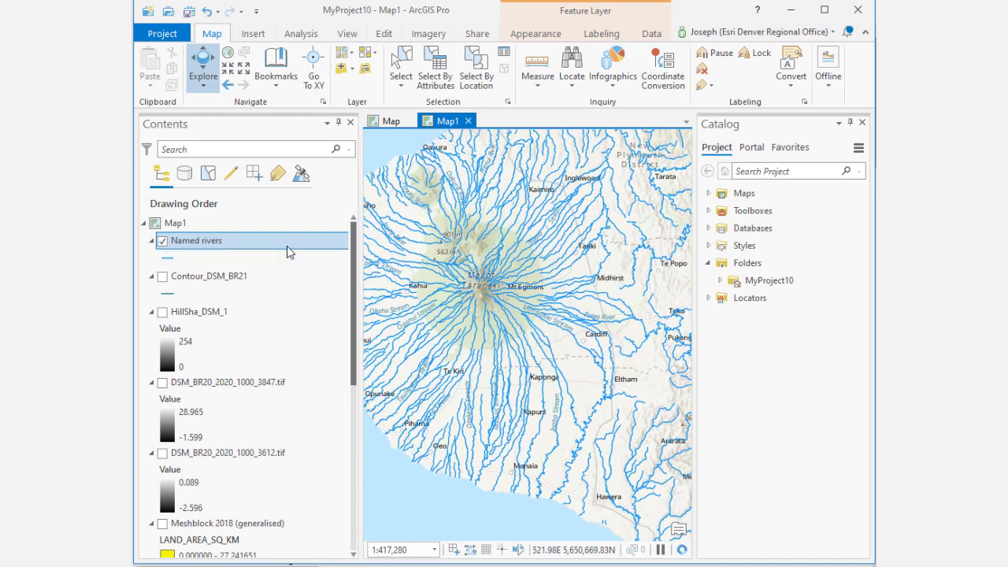
{"action": "right_click", "coordinate": [288, 250]}
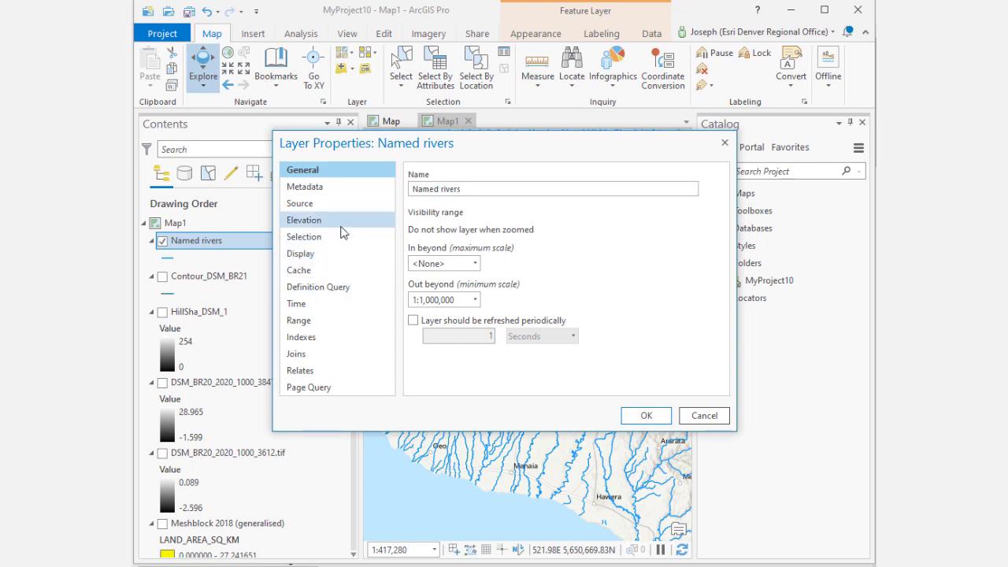
{"action": "left_click", "coordinate": [475, 300]}
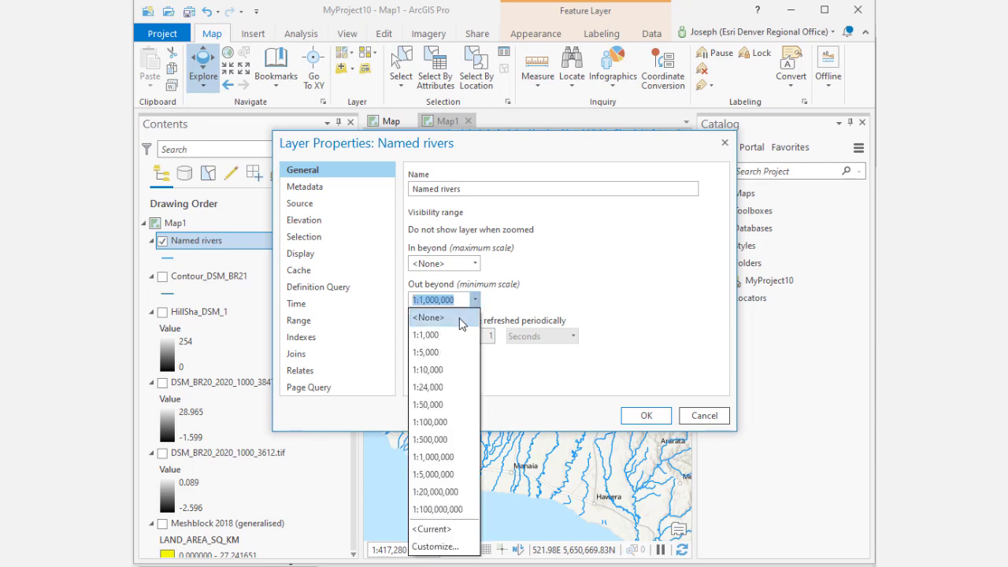
{"action": "left_click", "coordinate": [461, 318]}
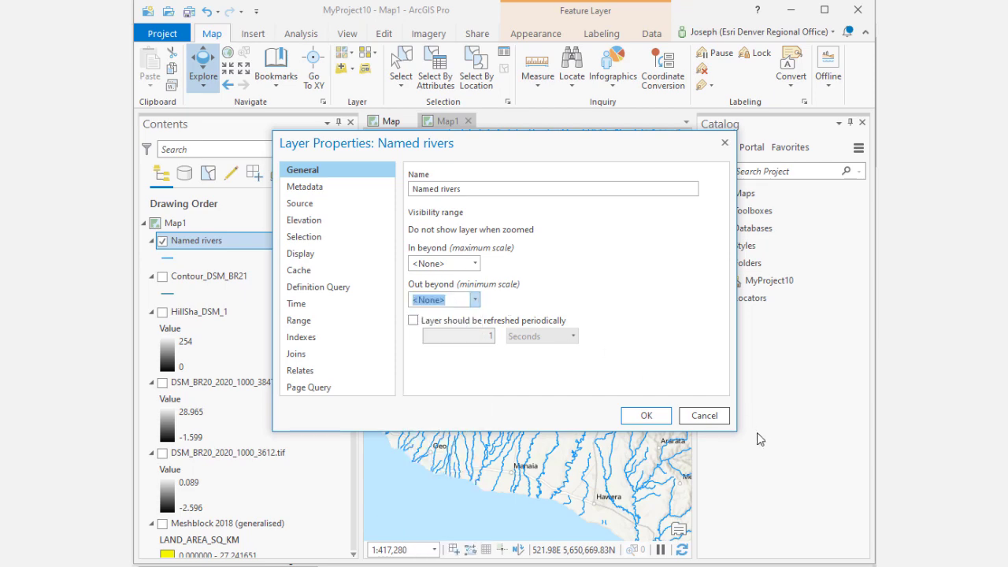
{"action": "left_click", "coordinate": [646, 415]}
Step: Zoom out over Taranaki and switch the Meshblock 2018 (generalised) layer on and off again
{"action": "scroll", "coordinate": [549, 407], "scroll_direction": "down", "scroll_amount": 2}
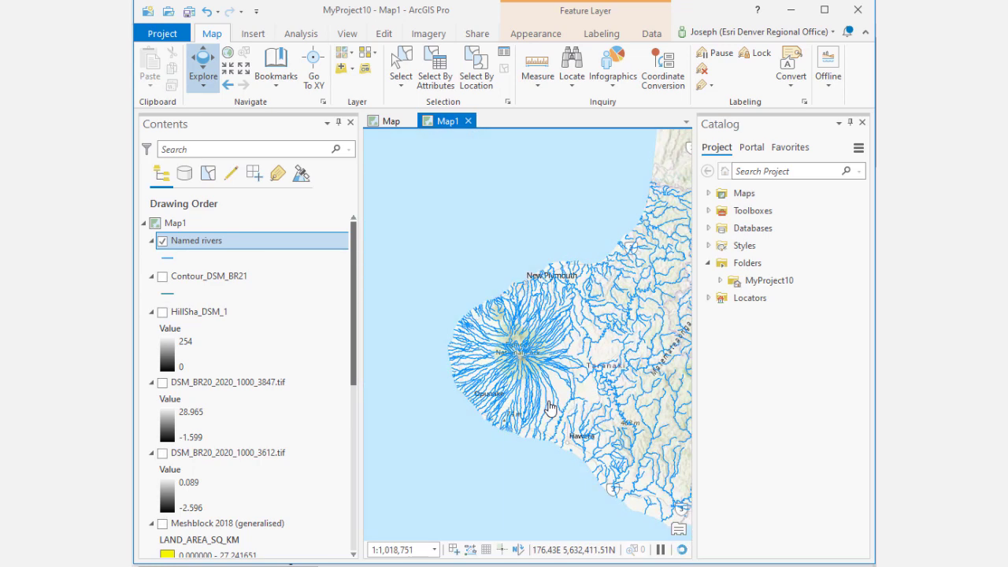
{"action": "left_click_drag", "start_coordinate": [549, 407], "coordinate": [485, 367]}
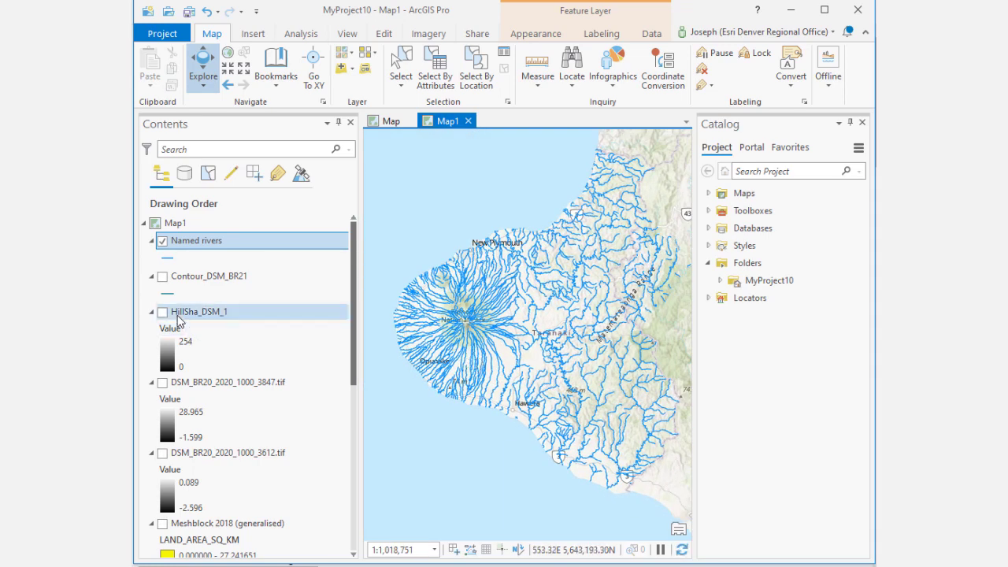
{"action": "scroll", "coordinate": [222, 390], "scroll_direction": "down", "scroll_amount": 2}
{"action": "left_click", "coordinate": [162, 454]}
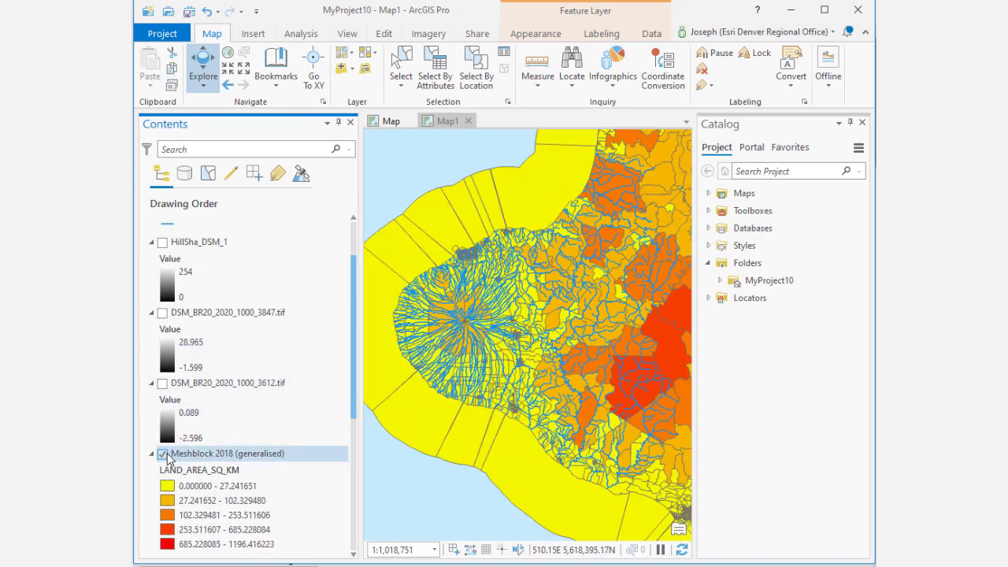
{"action": "left_click", "coordinate": [162, 455]}
Step: Turn on the lucas-nz-land-use-map layer and zoom in on Mount Taranaki
{"action": "scroll", "coordinate": [165, 417], "scroll_direction": "down", "scroll_amount": 5}
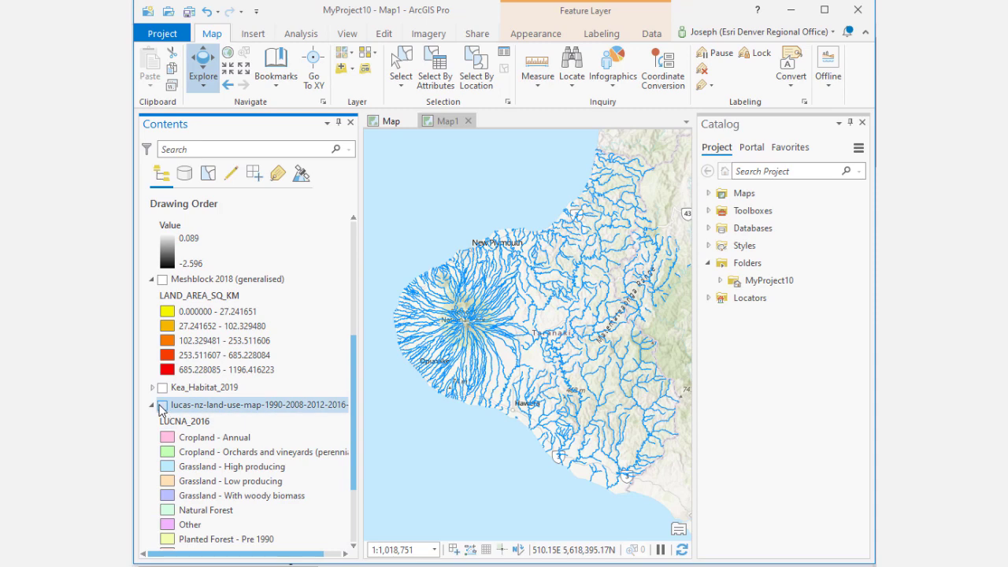
{"action": "left_click", "coordinate": [163, 405]}
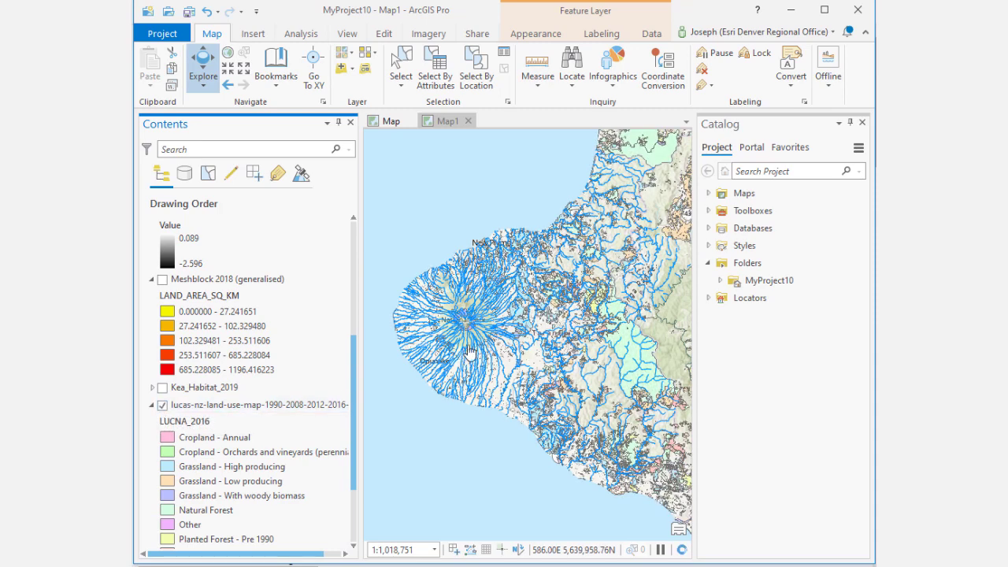
{"action": "scroll", "coordinate": [472, 350], "scroll_direction": "up", "scroll_amount": 2}
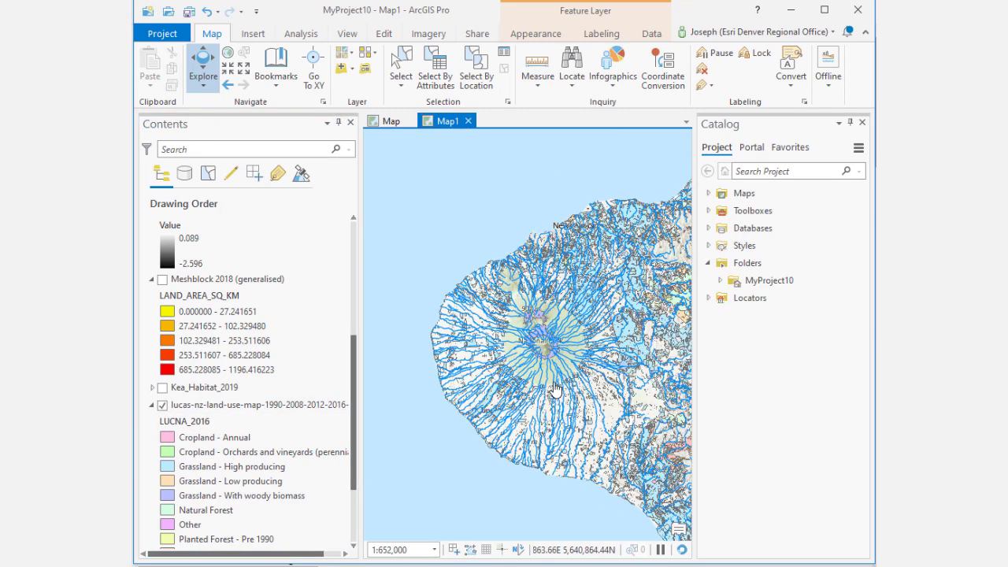
{"action": "left_click_drag", "start_coordinate": [553, 388], "coordinate": [510, 374]}
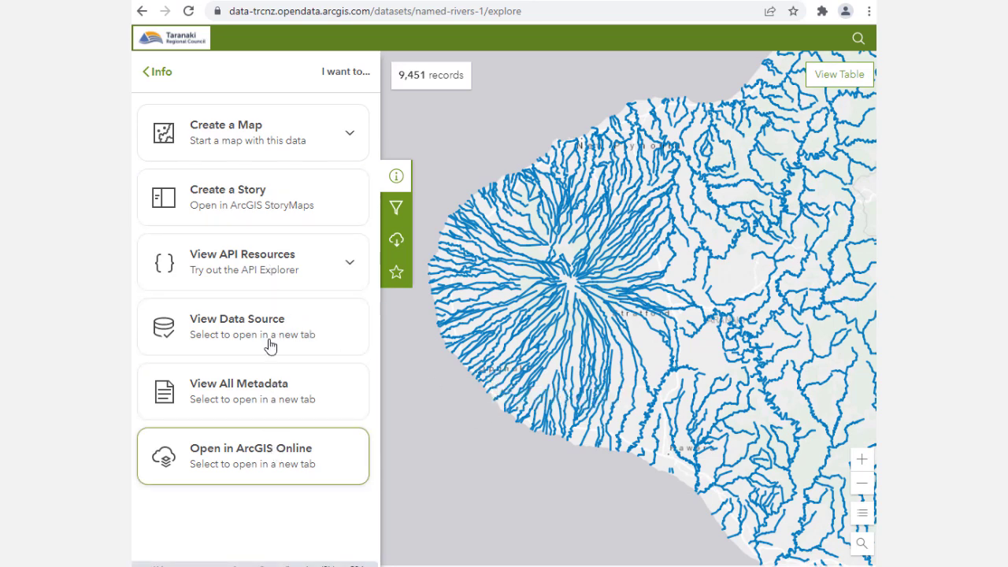
Step: In the browser, examine the Named rivers dataset's full details and download format options on the Taranaki open data site
{"action": "left_click", "coordinate": [160, 74]}
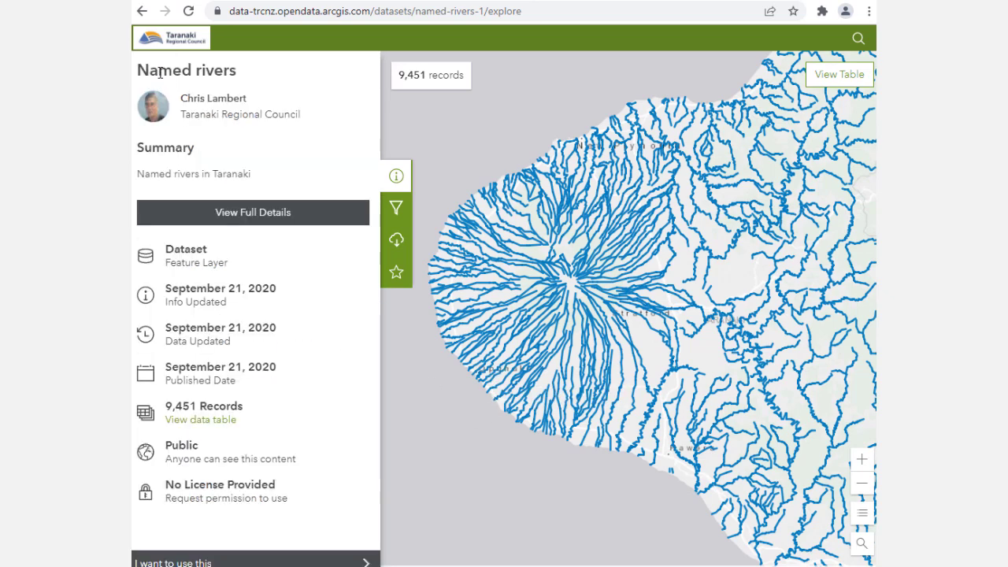
{"action": "left_click", "coordinate": [236, 213]}
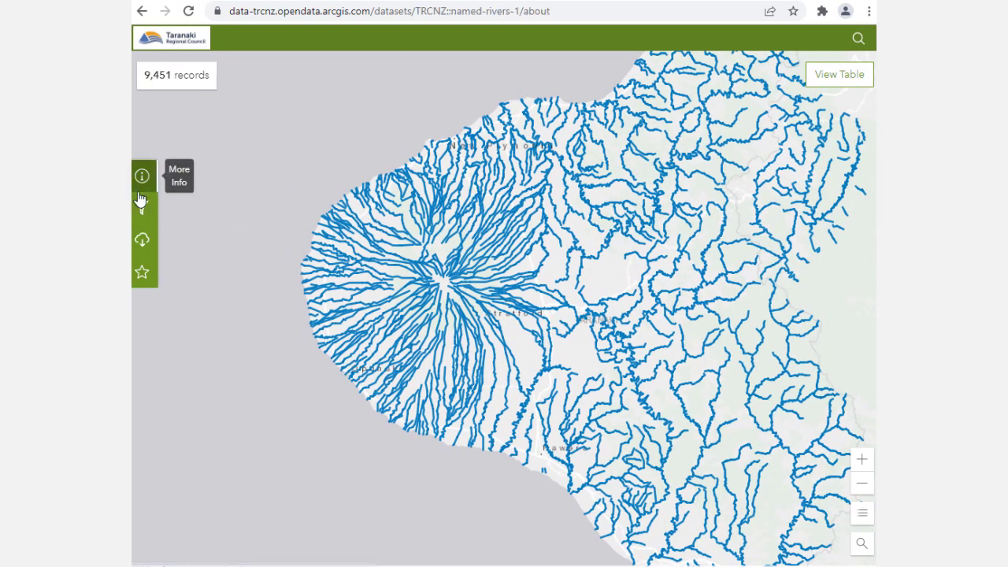
{"action": "scroll", "coordinate": [504, 394], "scroll_direction": "down", "scroll_amount": 1}
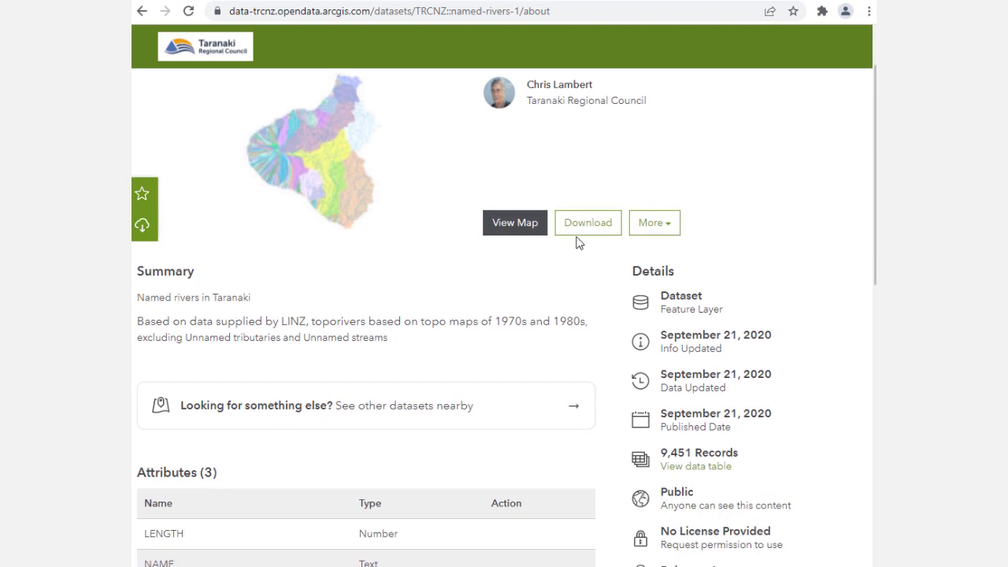
{"action": "left_click", "coordinate": [588, 222]}
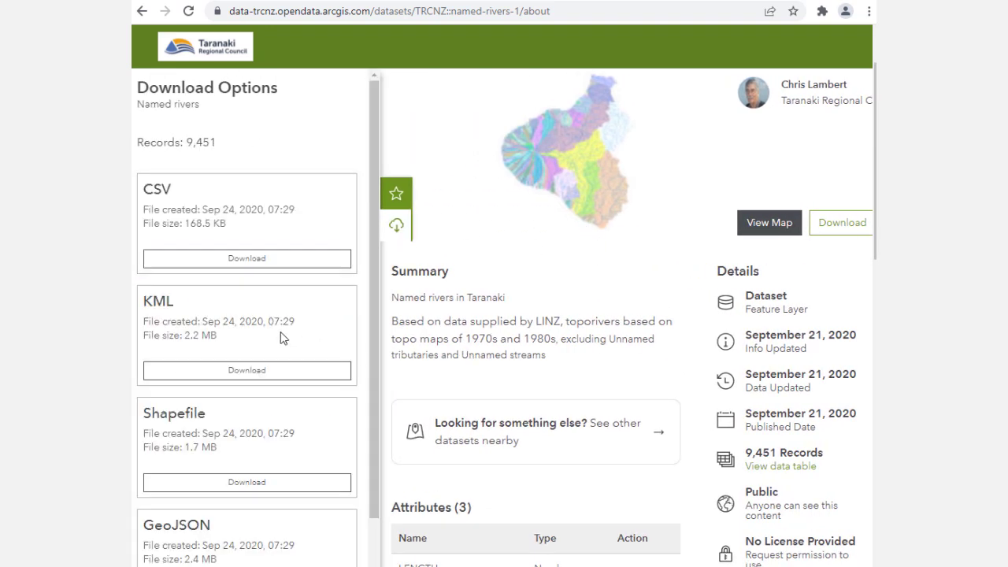
{"action": "scroll", "coordinate": [234, 263], "scroll_direction": "down", "scroll_amount": 1}
{"action": "scroll", "coordinate": [274, 439], "scroll_direction": "up", "scroll_amount": 1}
{"action": "scroll", "coordinate": [273, 440], "scroll_direction": "down", "scroll_amount": 1}
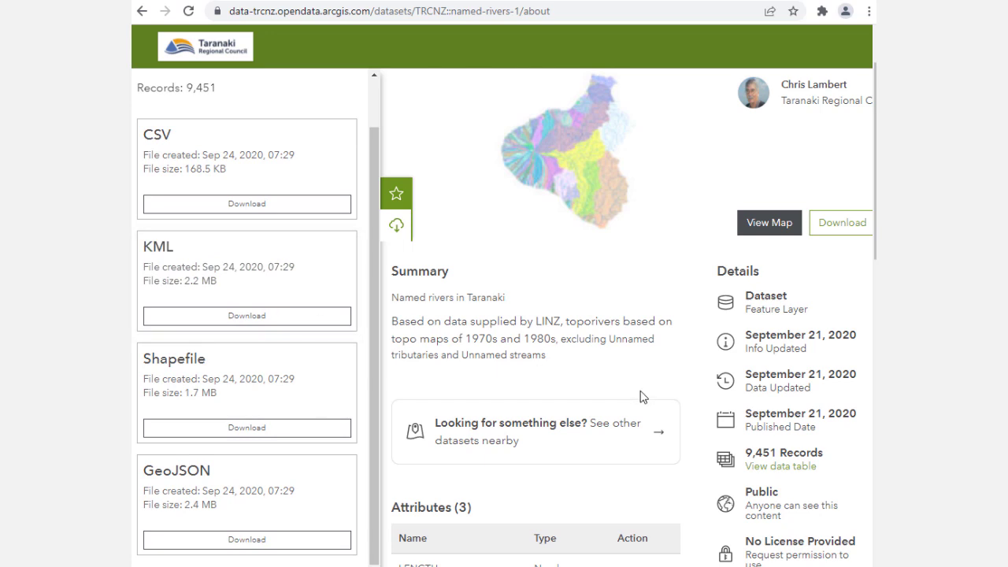
{"action": "scroll", "coordinate": [640, 396], "scroll_direction": "down", "scroll_amount": 4}
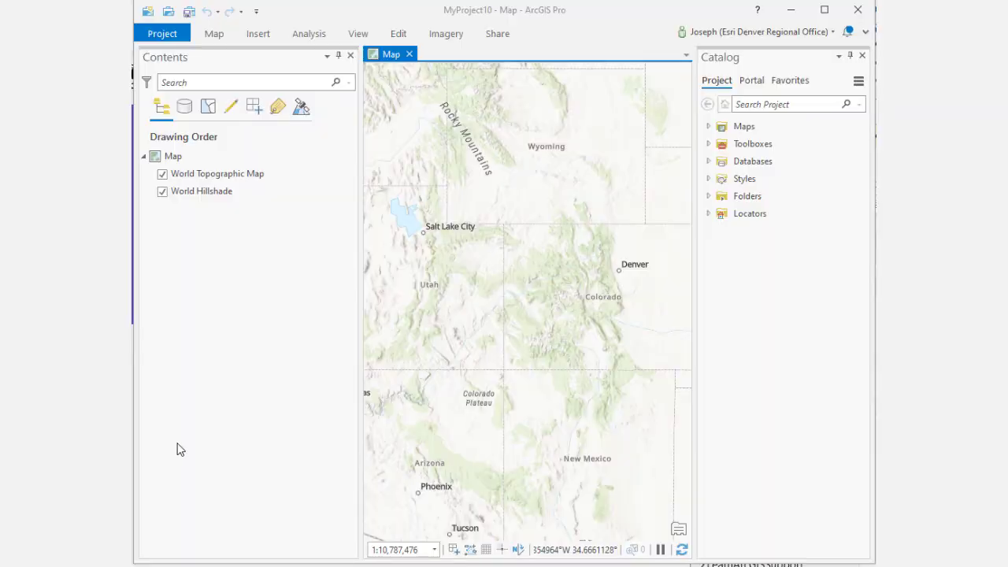
Step: Search the geoprocessing tools for 'table to point' and open XY Table To Point
{"action": "left_click", "coordinate": [309, 34]}
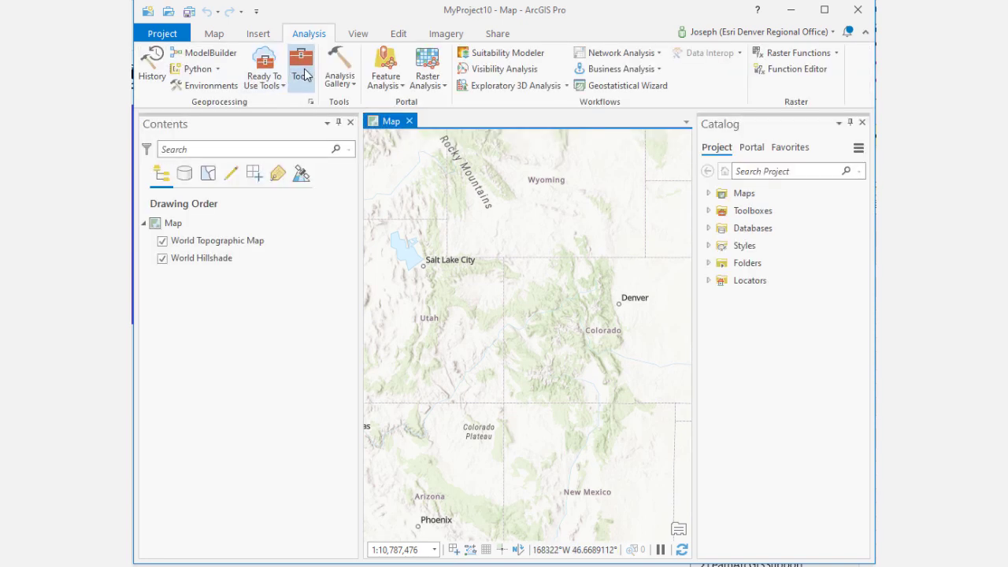
{"action": "left_click", "coordinate": [299, 63]}
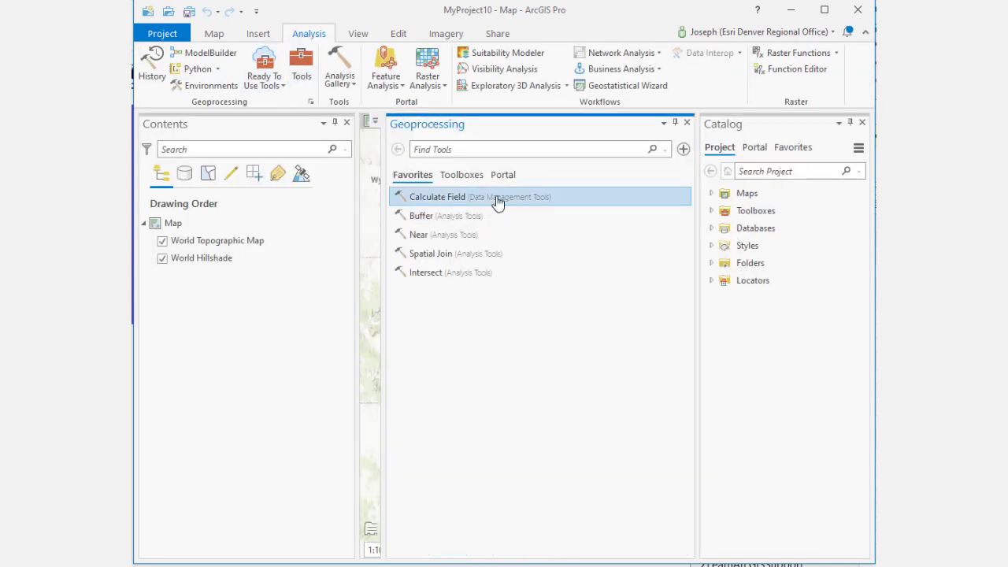
{"action": "left_click", "coordinate": [469, 155]}
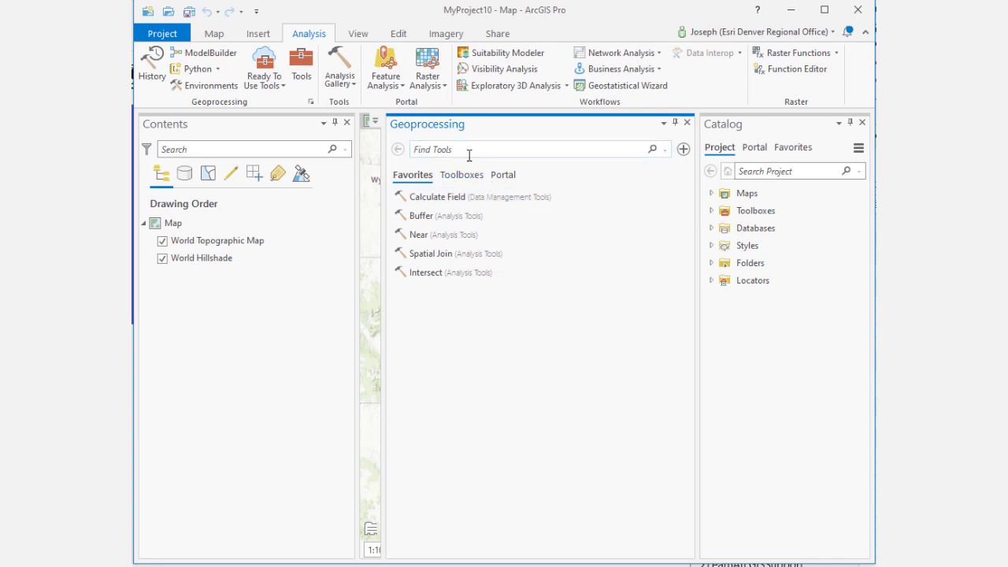
{"action": "type", "text": "table"}
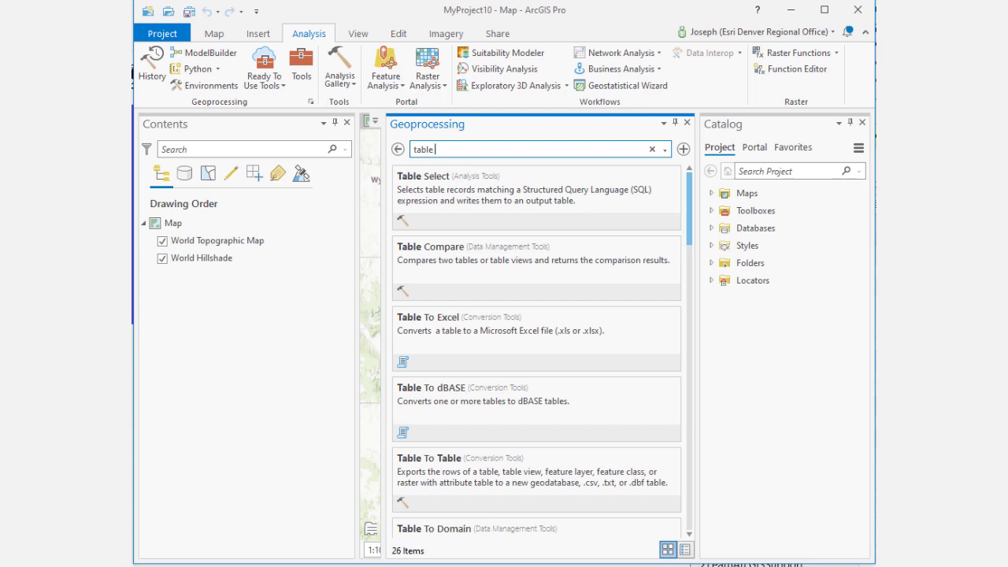
{"action": "type", "text": " to point"}
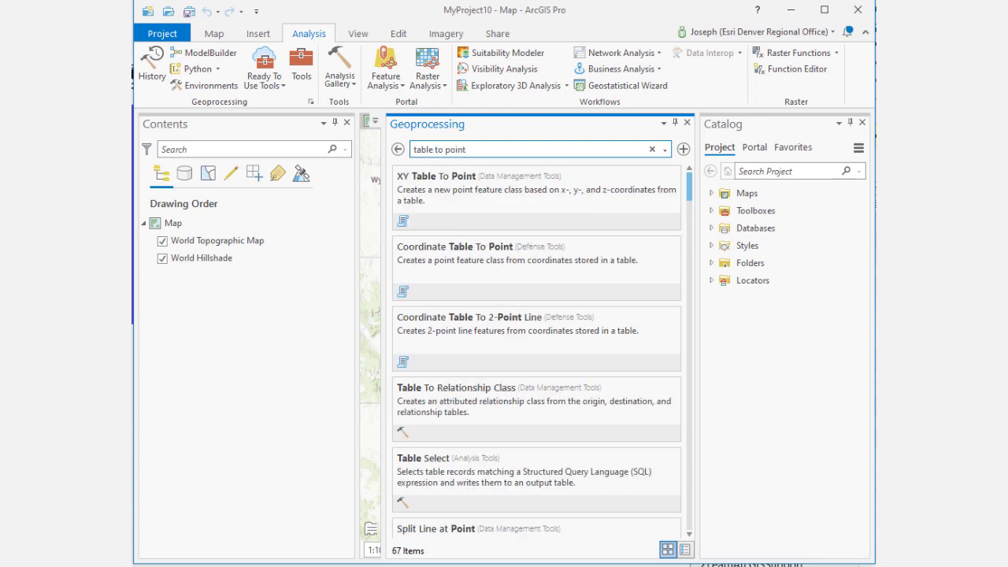
{"action": "left_click", "coordinate": [482, 198]}
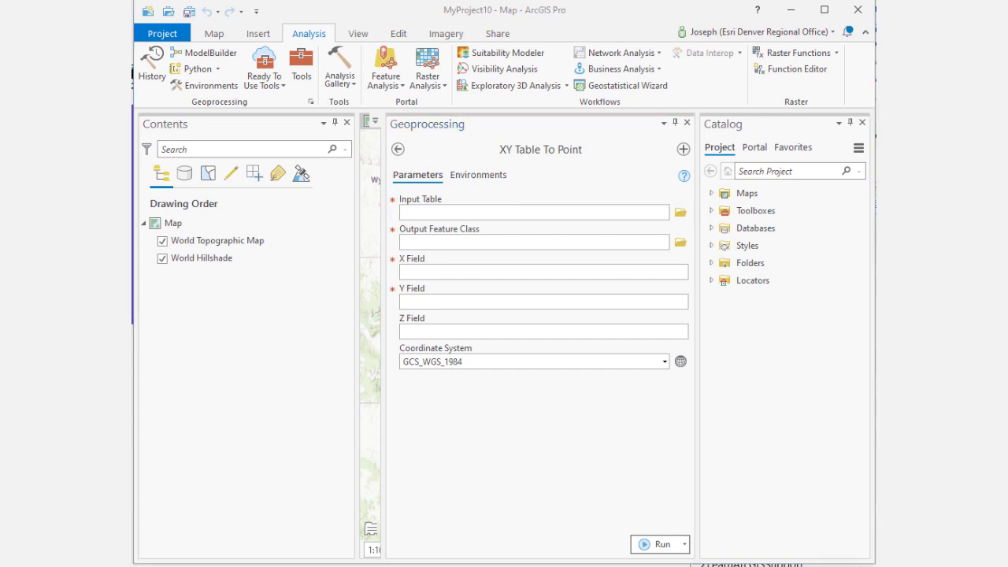
Step: Run XY Table To Point on nz_testpoints.csv from Documents, using long and lat fields, then close the Geoprocessing pane
{"action": "left_click", "coordinate": [680, 212]}
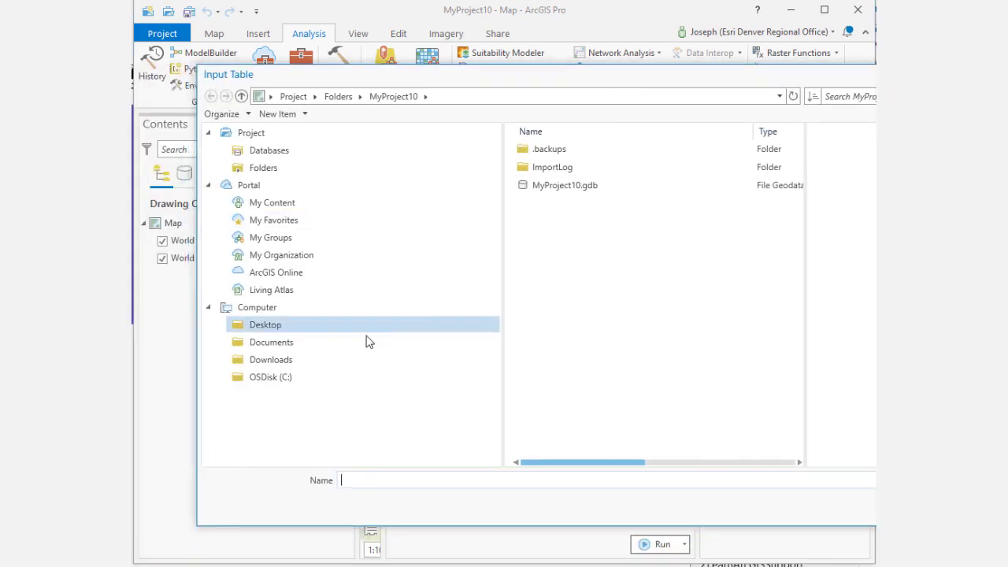
{"action": "left_click", "coordinate": [353, 347]}
{"action": "scroll", "coordinate": [627, 339], "scroll_direction": "down", "scroll_amount": 4}
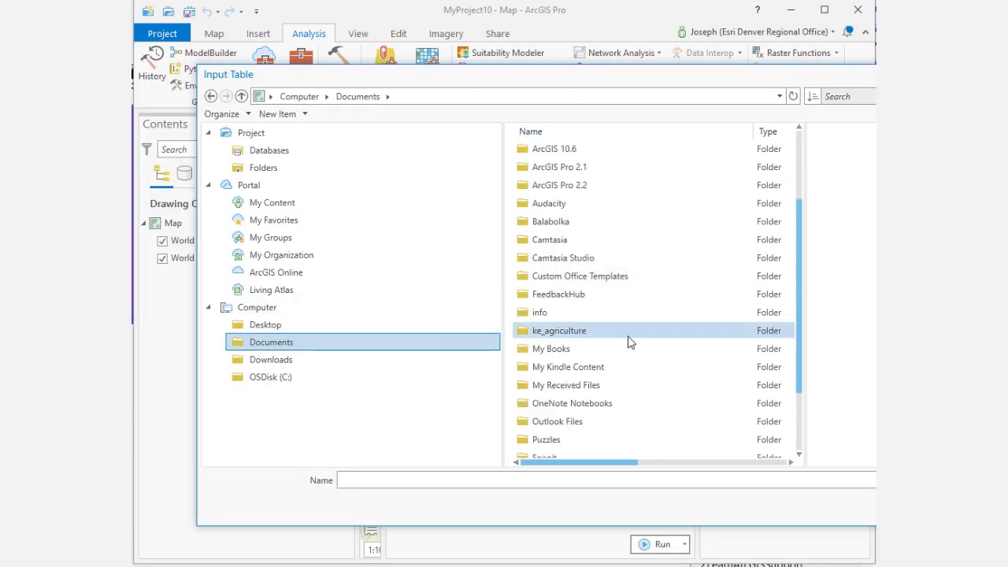
{"action": "double_click", "coordinate": [598, 422]}
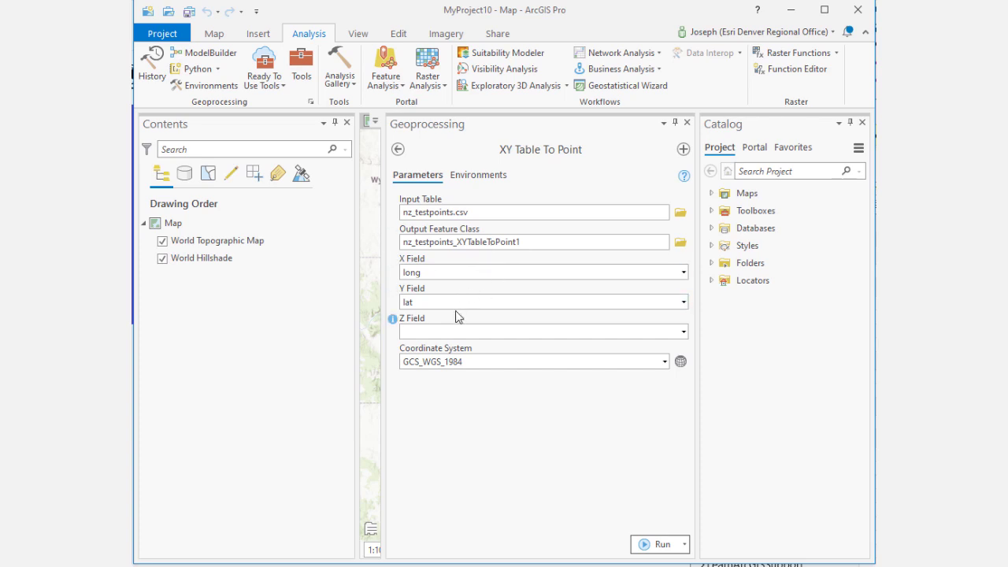
{"action": "left_click", "coordinate": [661, 544]}
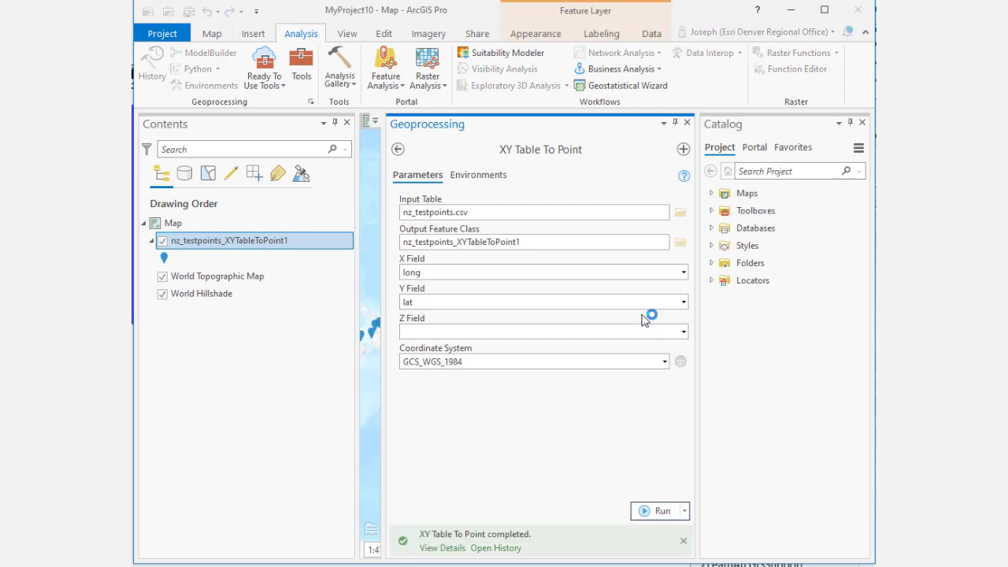
{"action": "left_click", "coordinate": [686, 123]}
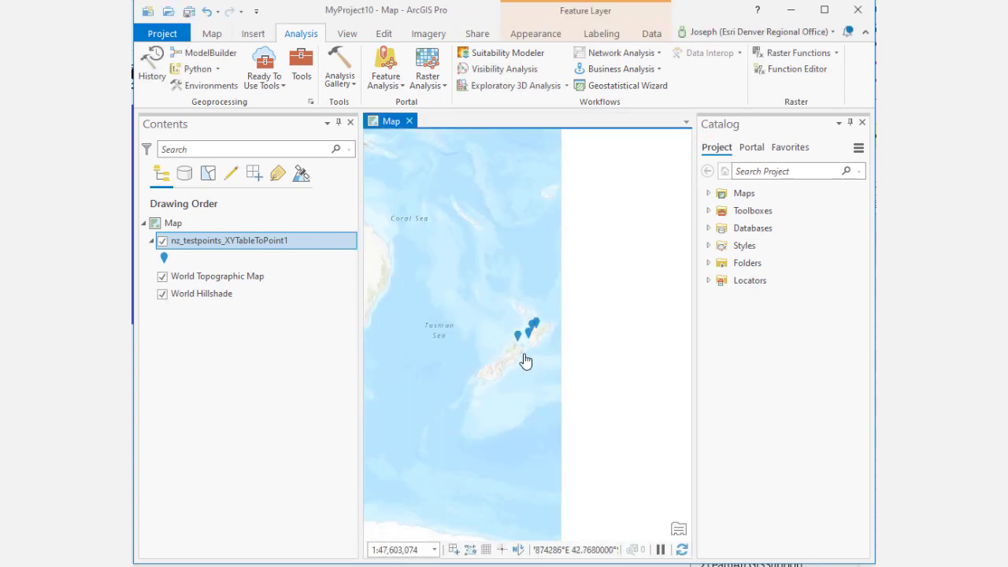
Step: Zoom to New Zealand and review the map's properties, including its Extent, General and Coordinate Systems pages
{"action": "scroll", "coordinate": [522, 355], "scroll_direction": "up", "scroll_amount": 3}
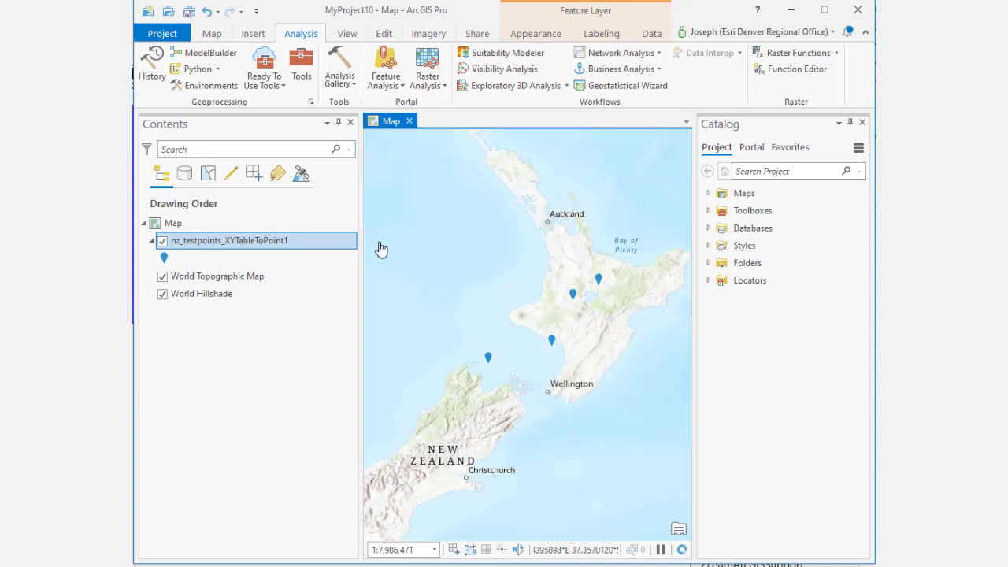
{"action": "left_click", "coordinate": [238, 222]}
{"action": "right_click", "coordinate": [239, 224]}
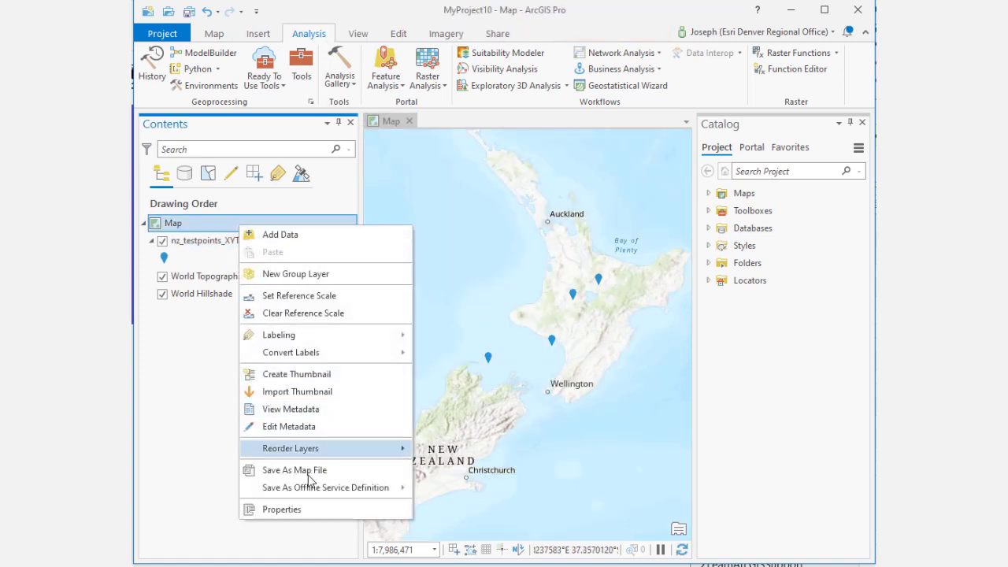
{"action": "left_click", "coordinate": [311, 510]}
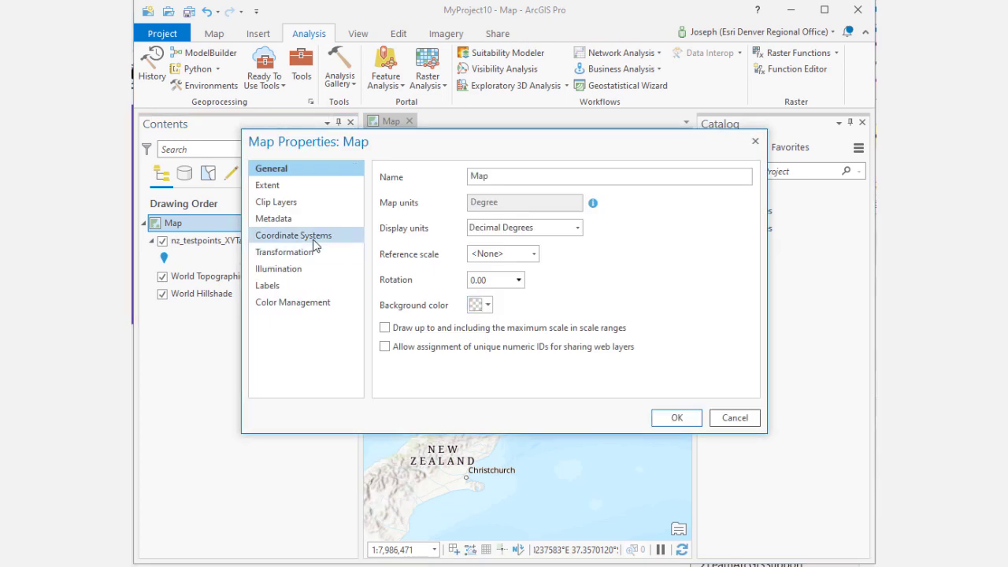
{"action": "left_click", "coordinate": [313, 193]}
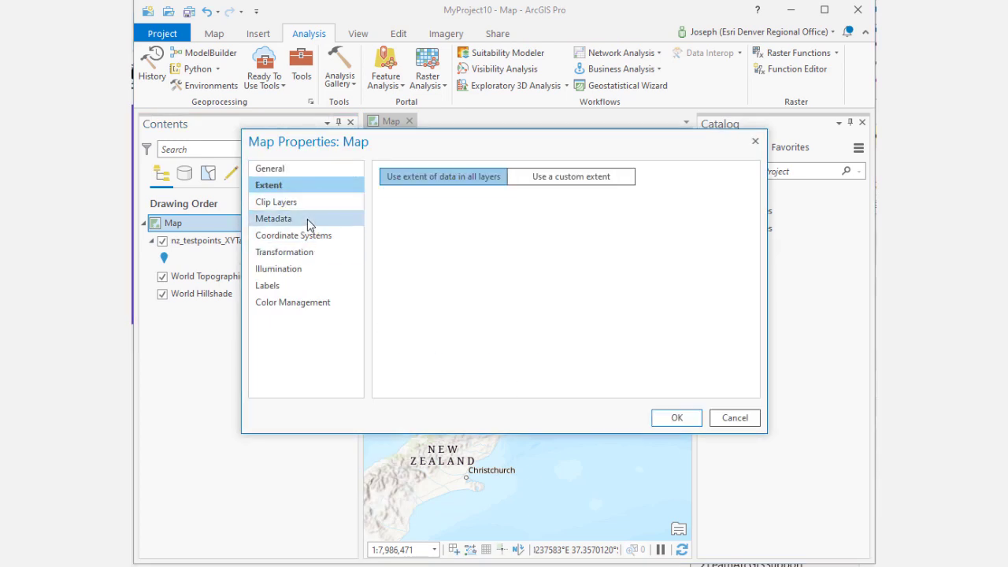
{"action": "left_click", "coordinate": [293, 171]}
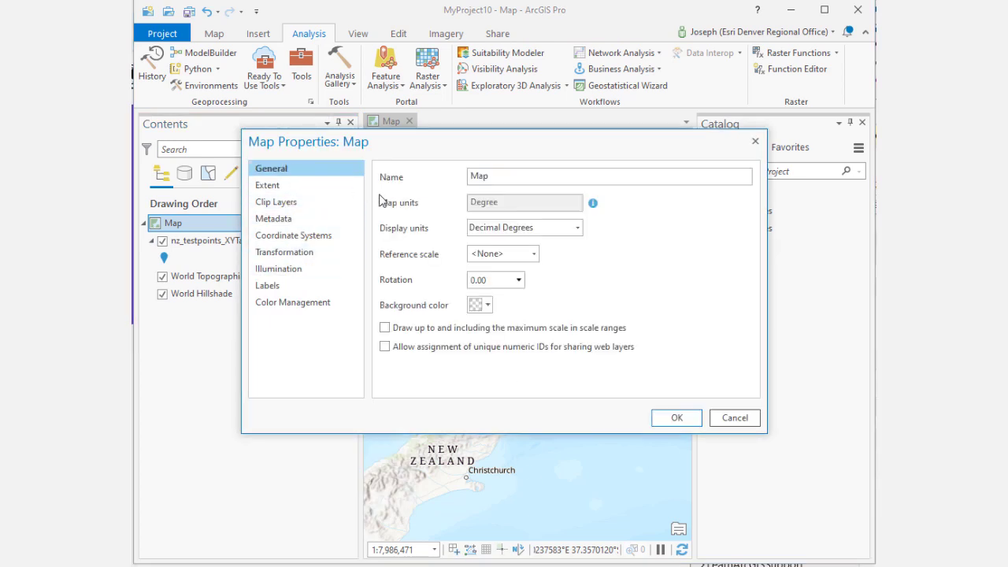
{"action": "left_click", "coordinate": [291, 233]}
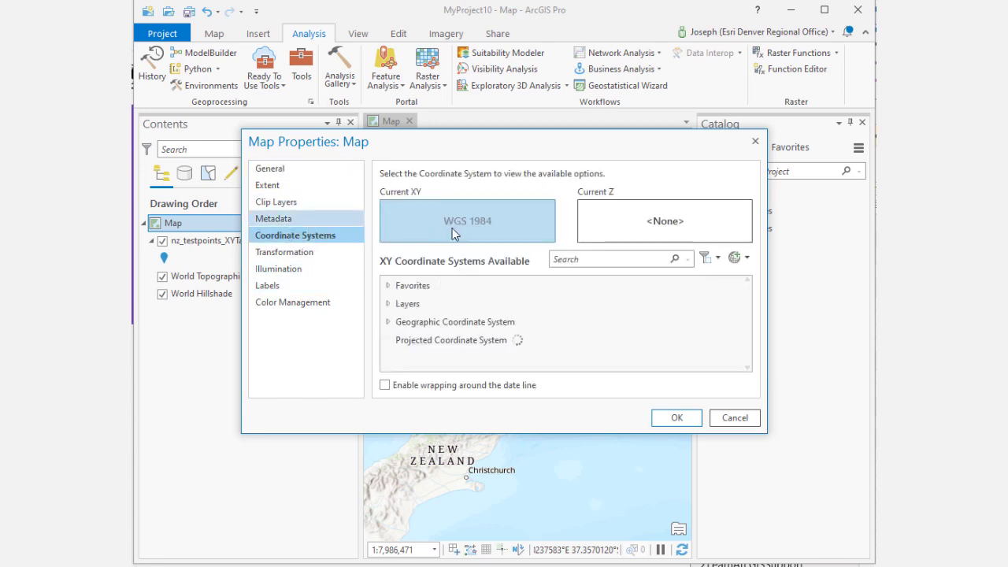
Step: Close the map properties and identify a test point north of Wellington to view its pop-up attributes
{"action": "left_click", "coordinate": [732, 419]}
{"action": "left_click_drag", "start_coordinate": [622, 415], "coordinate": [624, 435]}
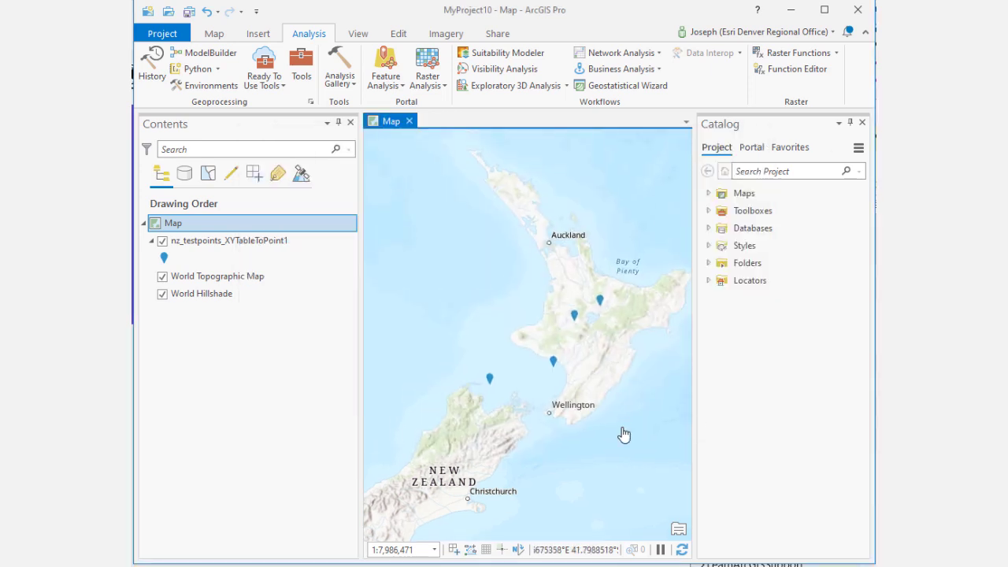
{"action": "left_click", "coordinate": [554, 363]}
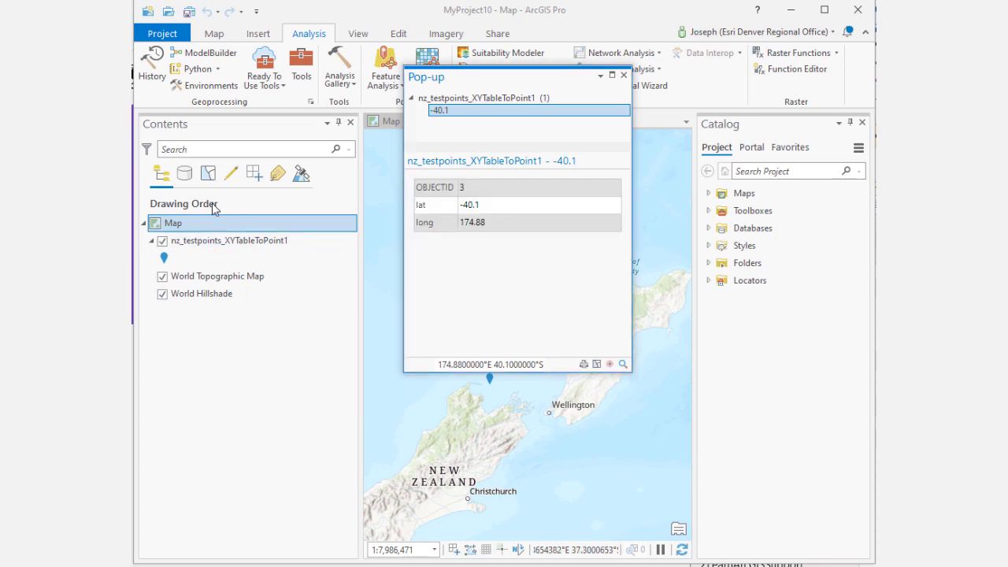
Step: Open the nz_testpoints_XYTableToPoint1 layer's attribute table to review its points, then close the pop-up and the table
{"action": "right_click", "coordinate": [203, 246]}
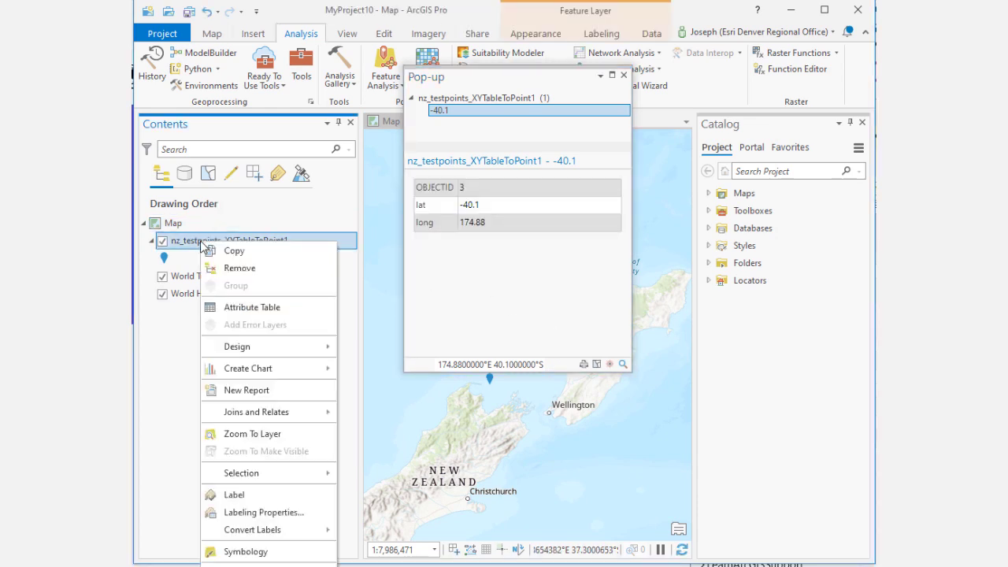
{"action": "left_click", "coordinate": [249, 309]}
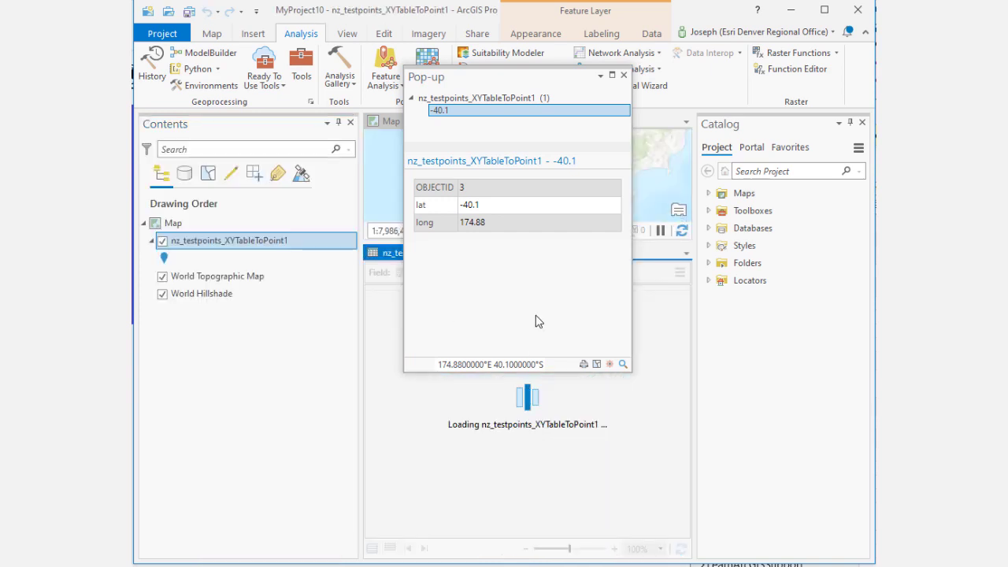
{"action": "left_click", "coordinate": [624, 74]}
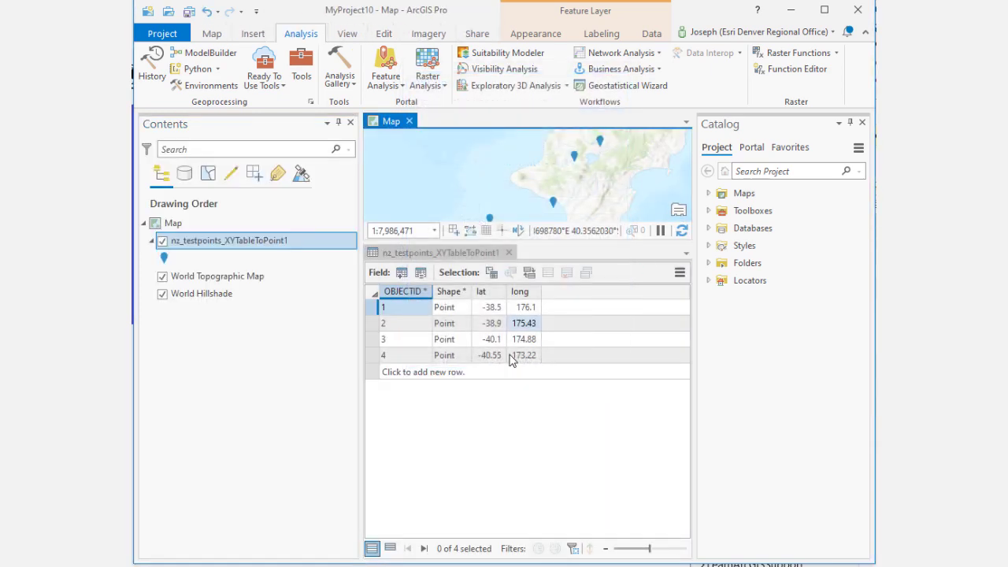
{"action": "left_click", "coordinate": [509, 253]}
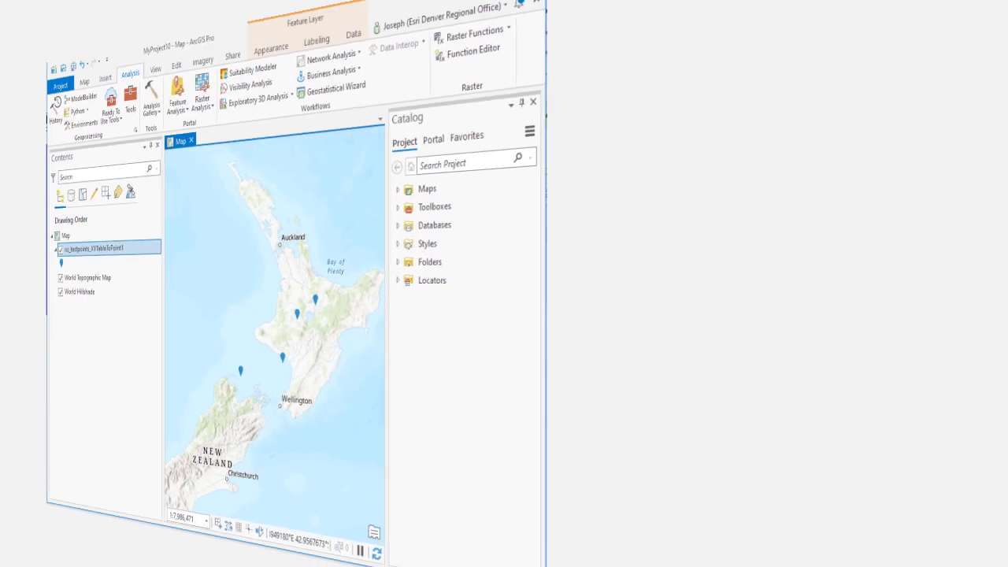